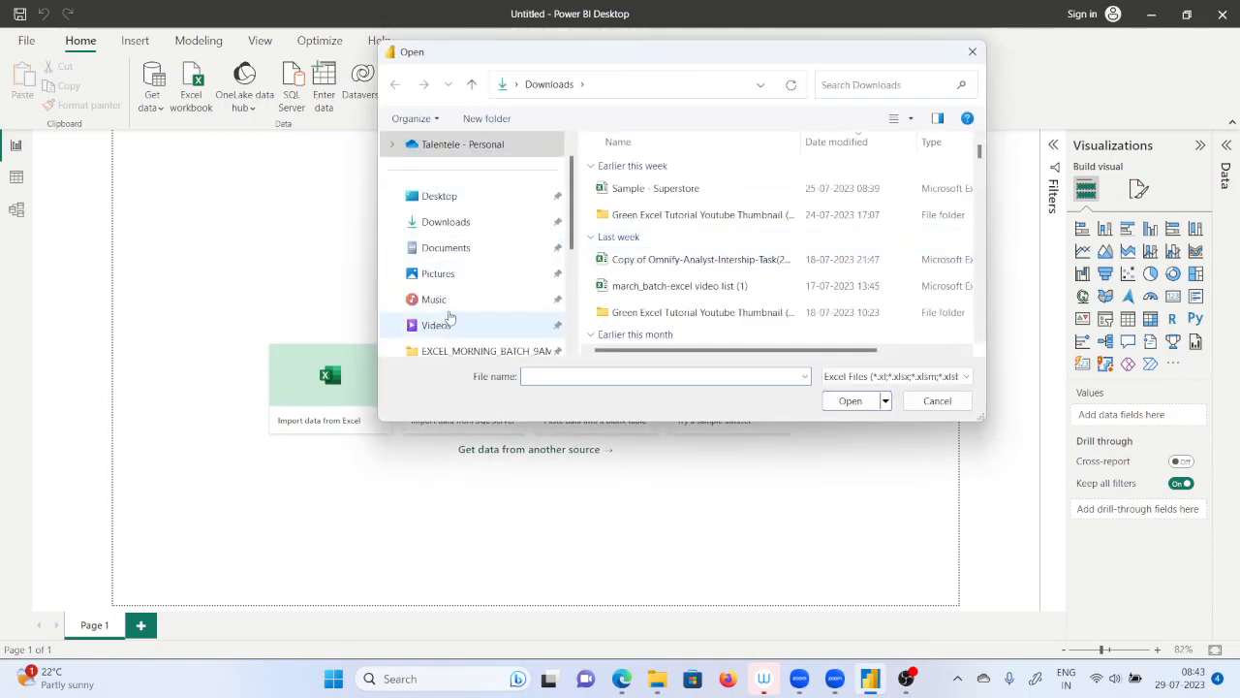
Open the Sample - Superstore workbook from the Power Bi folder as the data source.
scroll(451, 317, "down", 3)
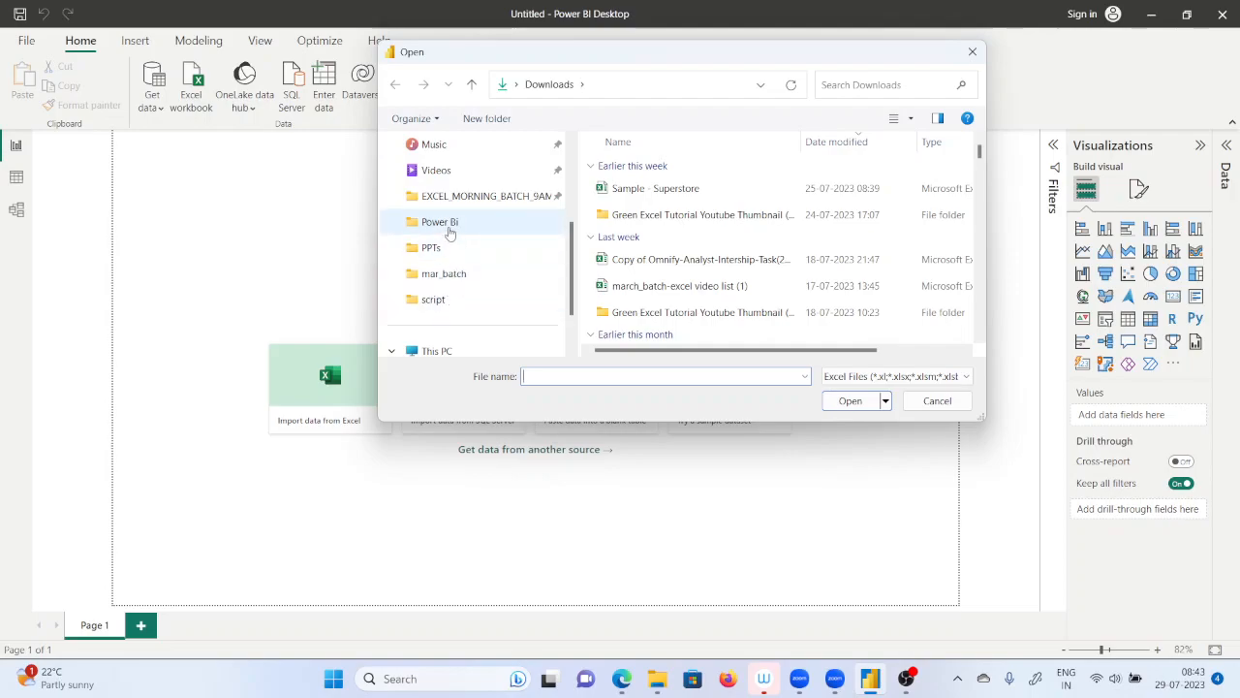
left_click(450, 227)
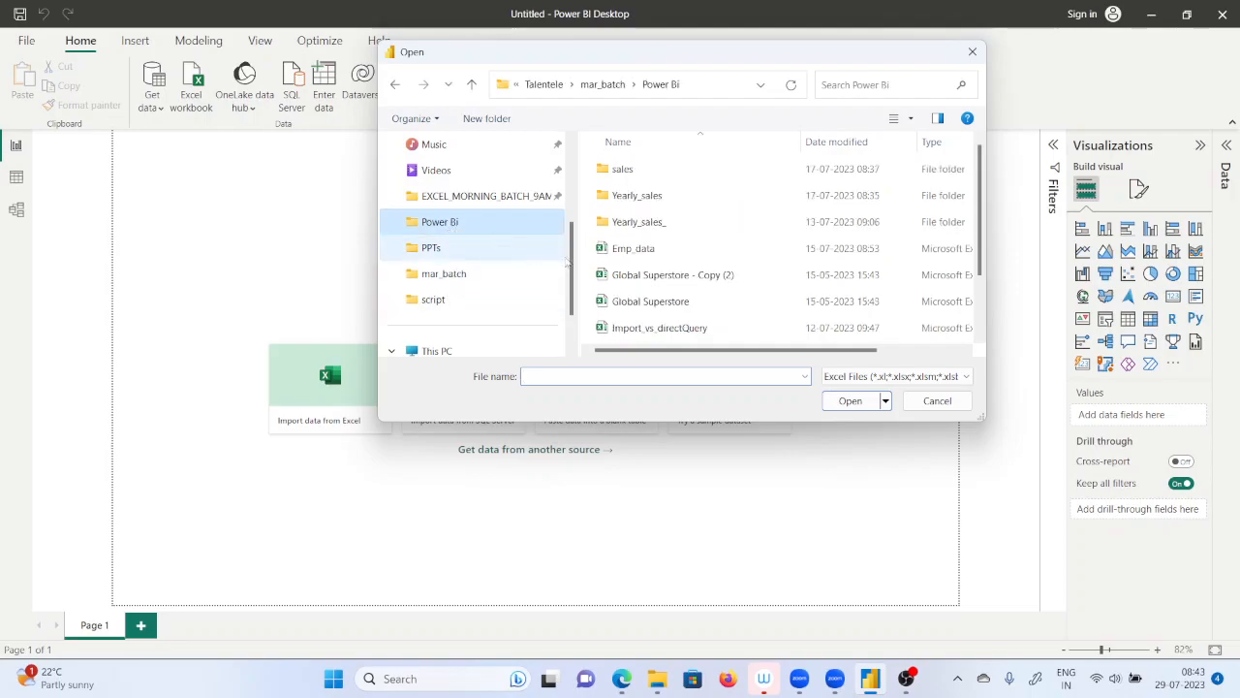
scroll(651, 305, "down", 1)
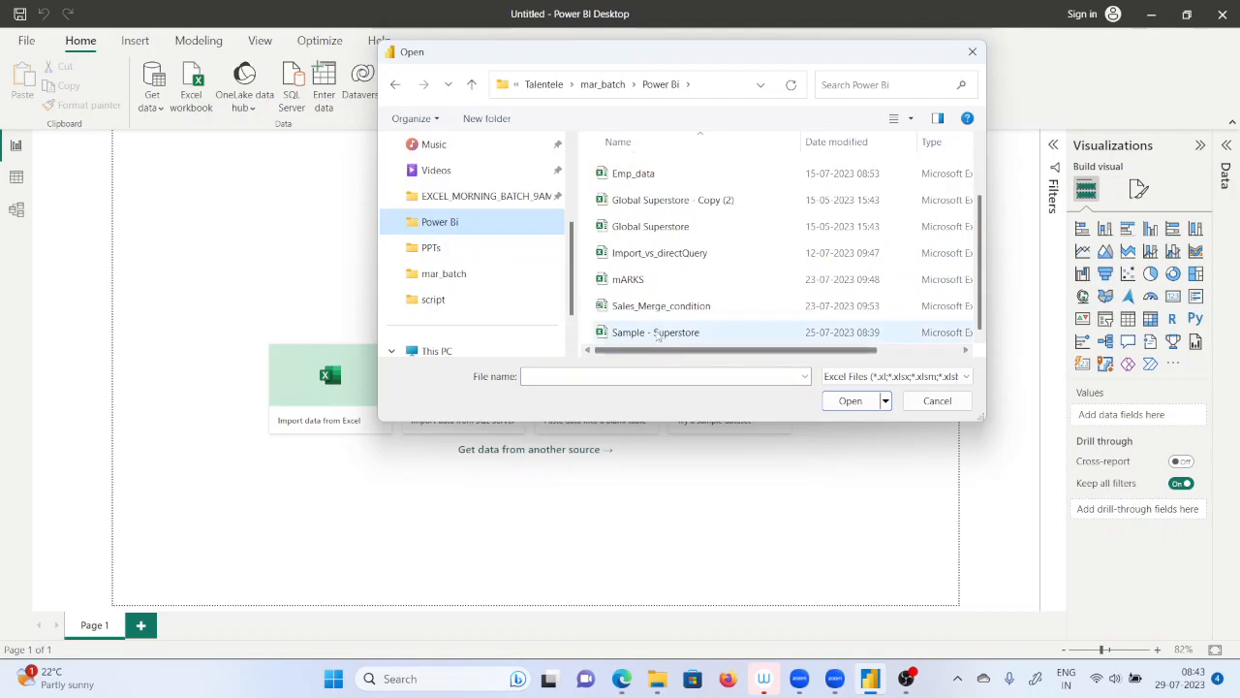
double_click(656, 332)
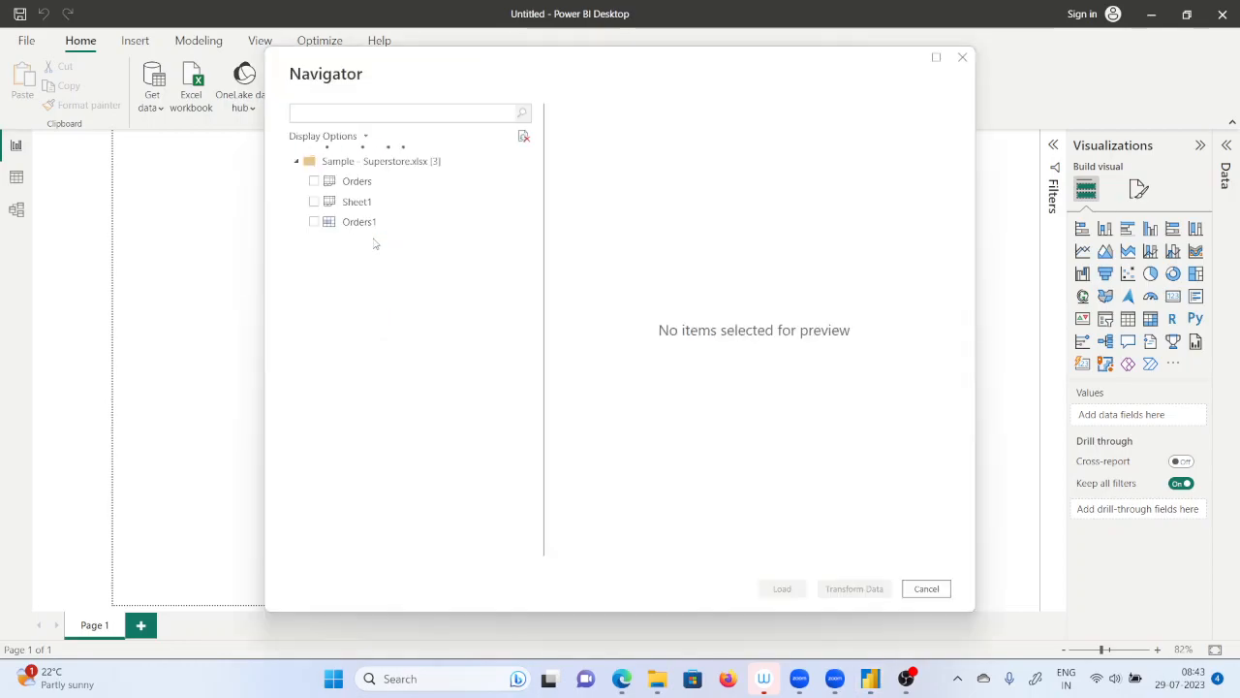
Select the Orders sheet of the workbook and load it into the report.
left_click(328, 183)
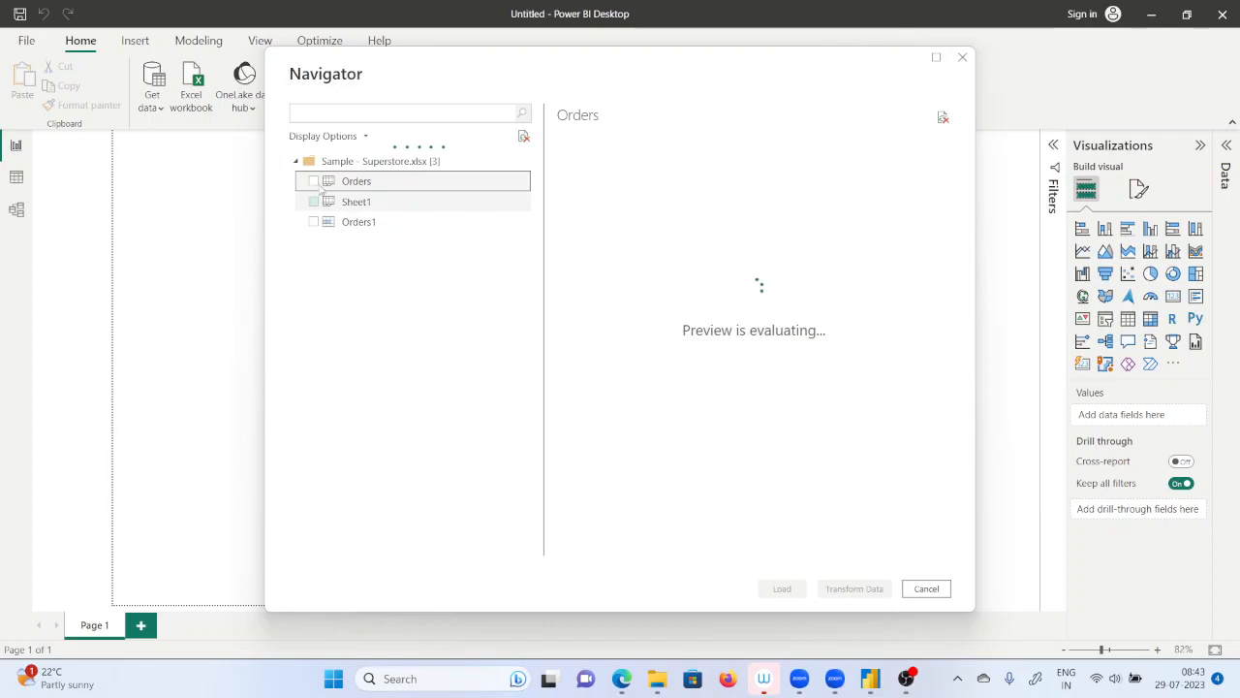
left_click(313, 183)
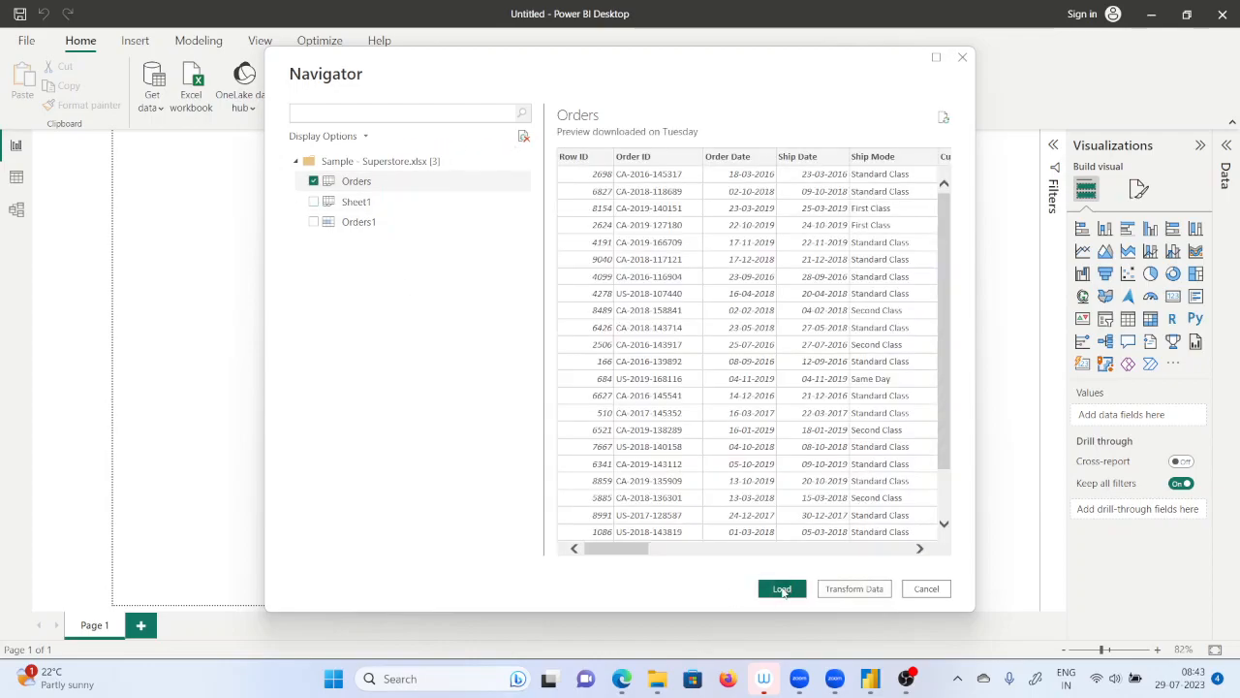
left_click(782, 589)
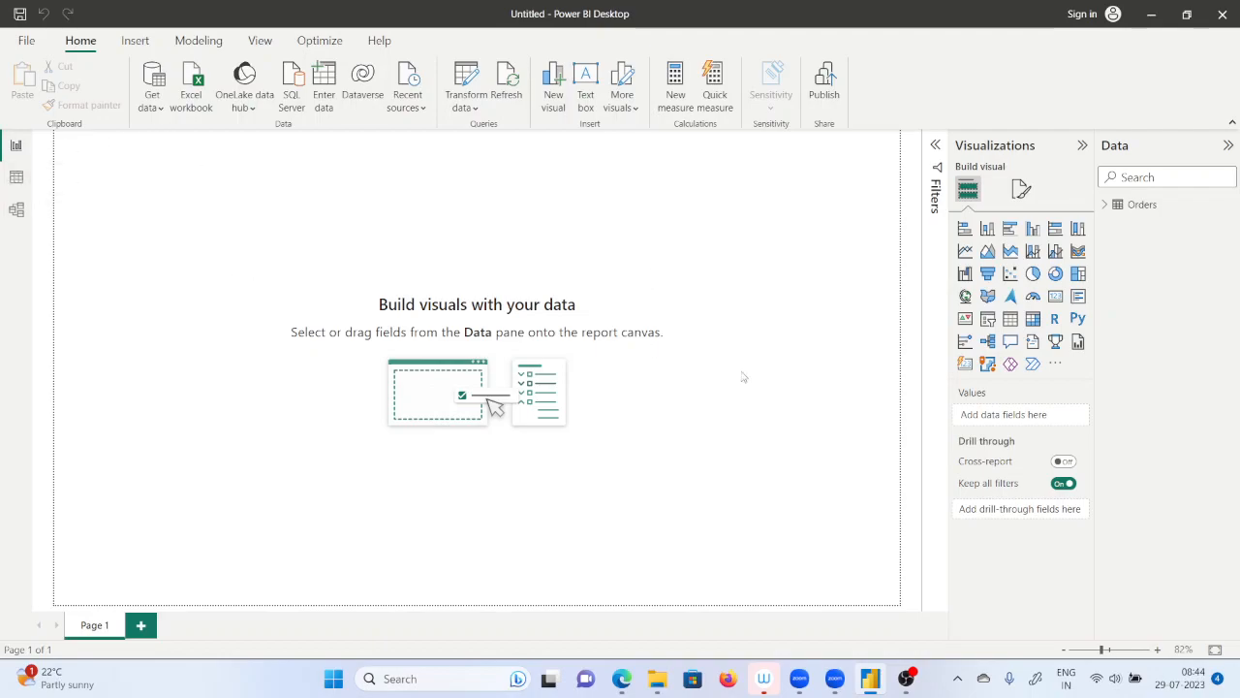
Add a stacked column chart with Category on the X-axis and Sales on the Y-axis.
left_click(1105, 205)
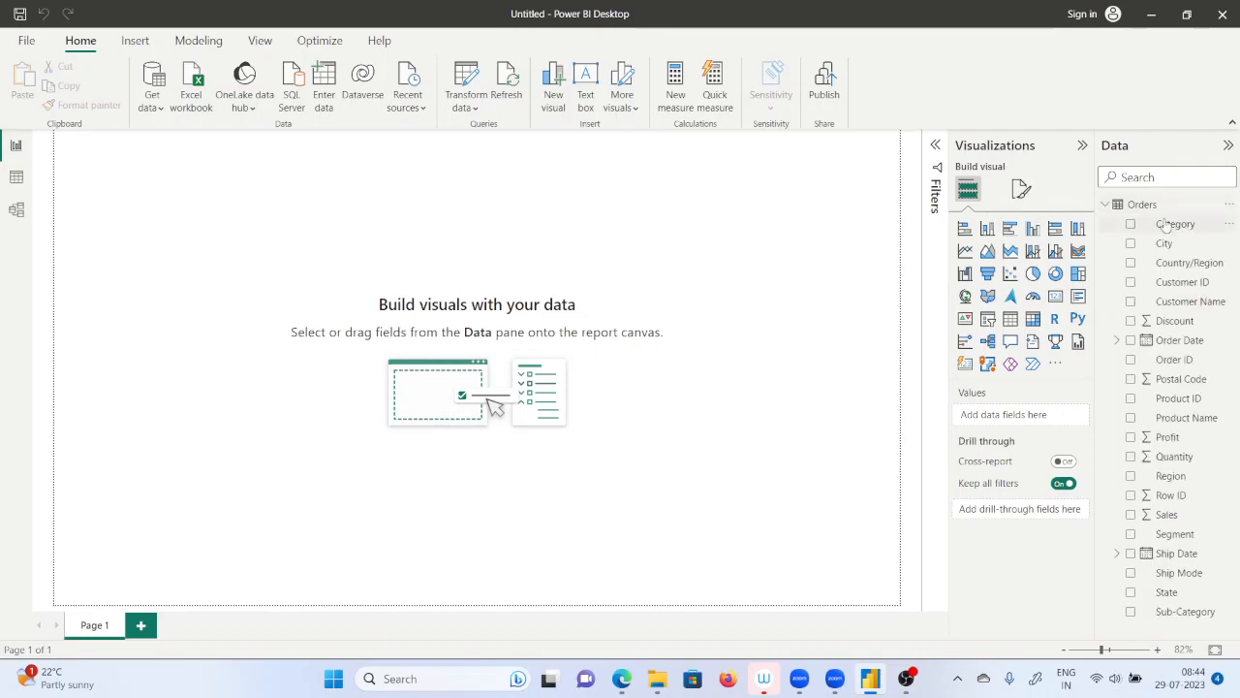
left_click(987, 229)
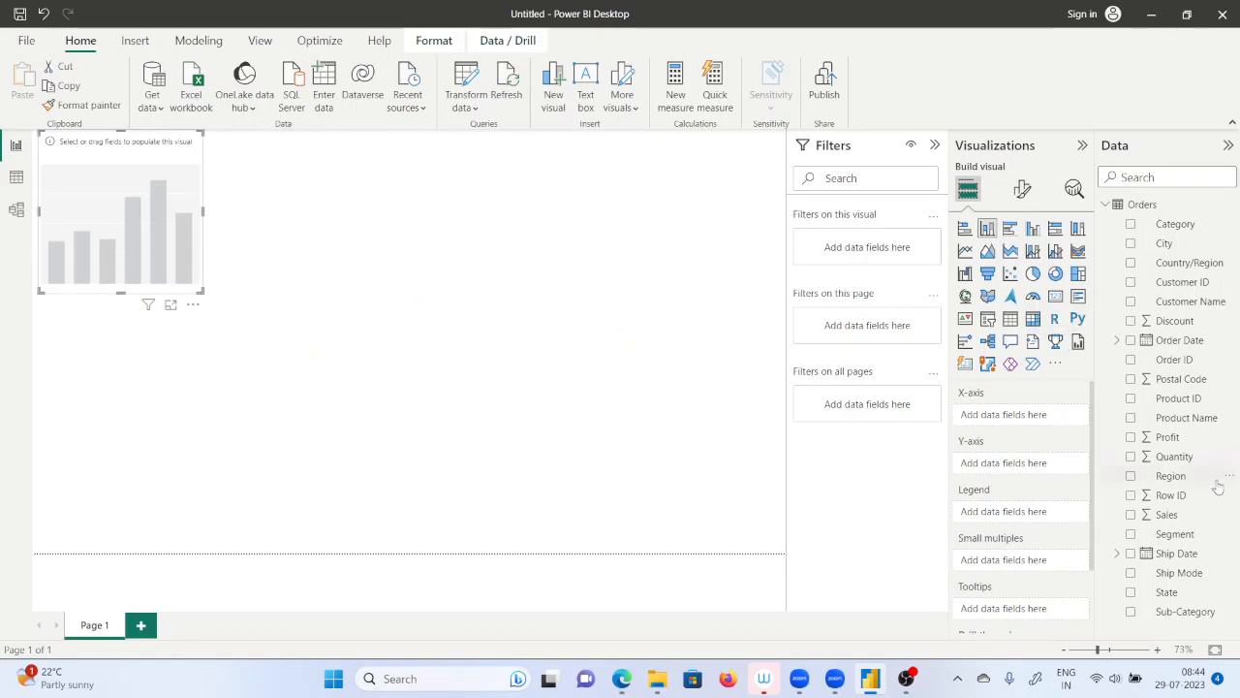
left_click_drag(1174, 224, 1027, 416)
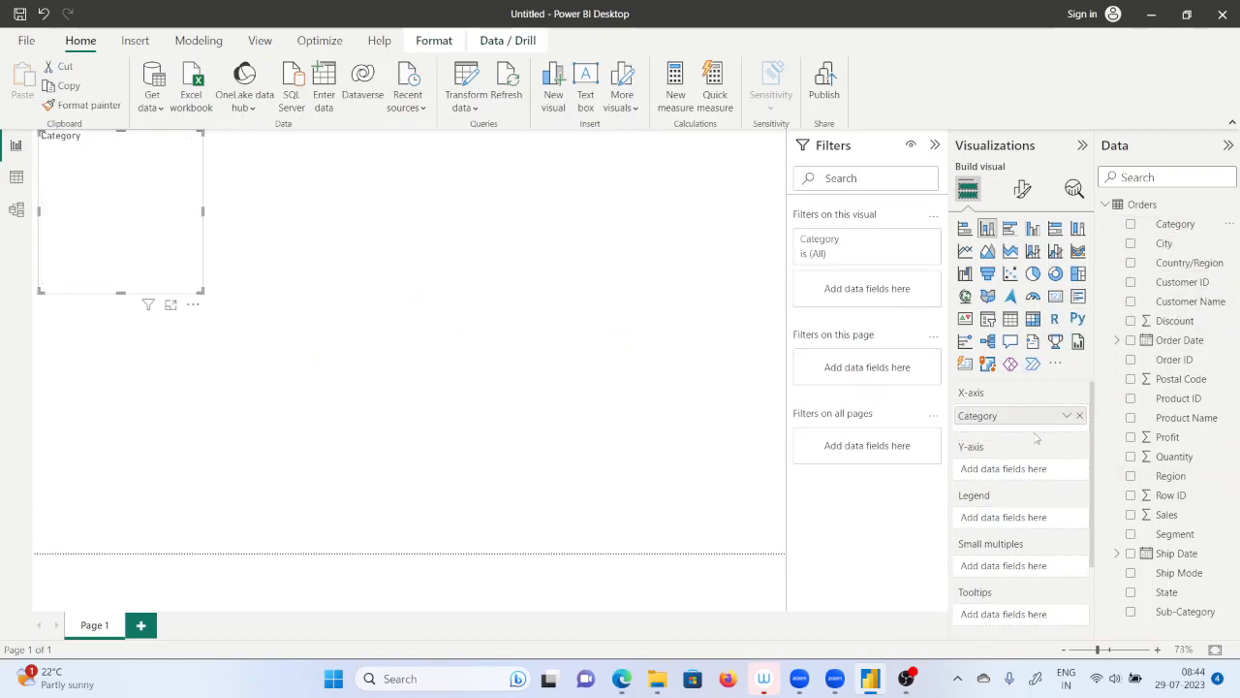
left_click_drag(1164, 517, 1027, 475)
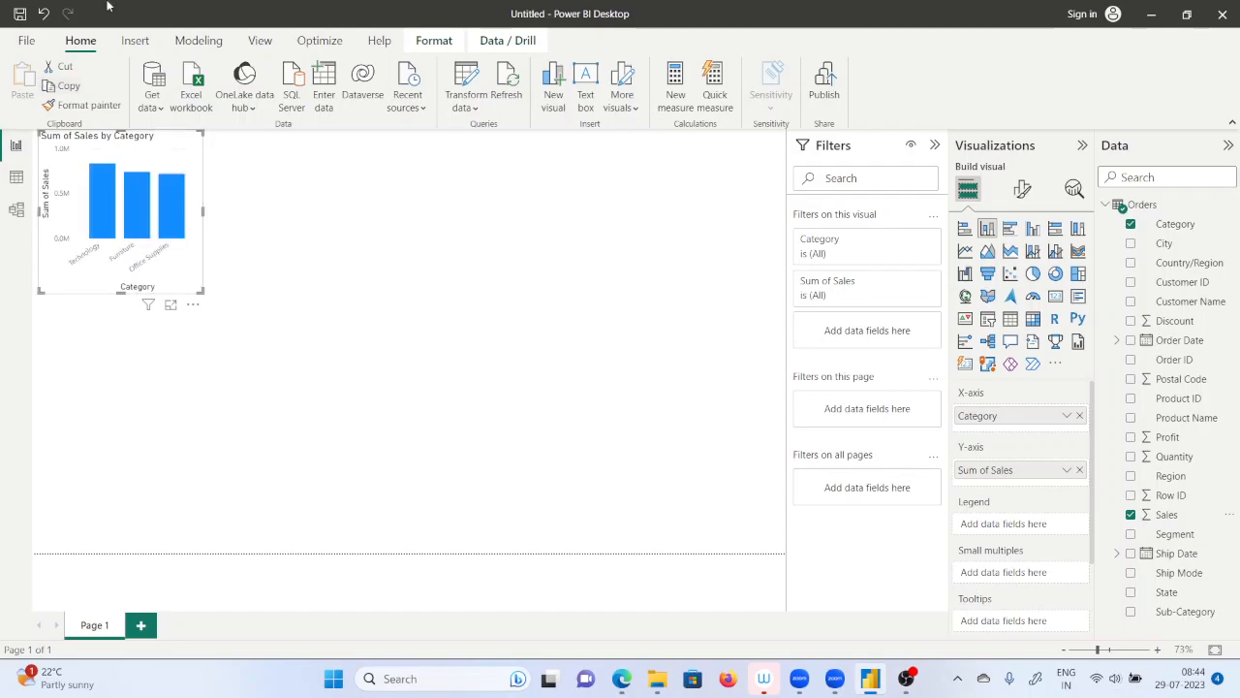
Move the sales chart away from the page corner and enlarge it to roughly twice its width.
left_click(381, 364)
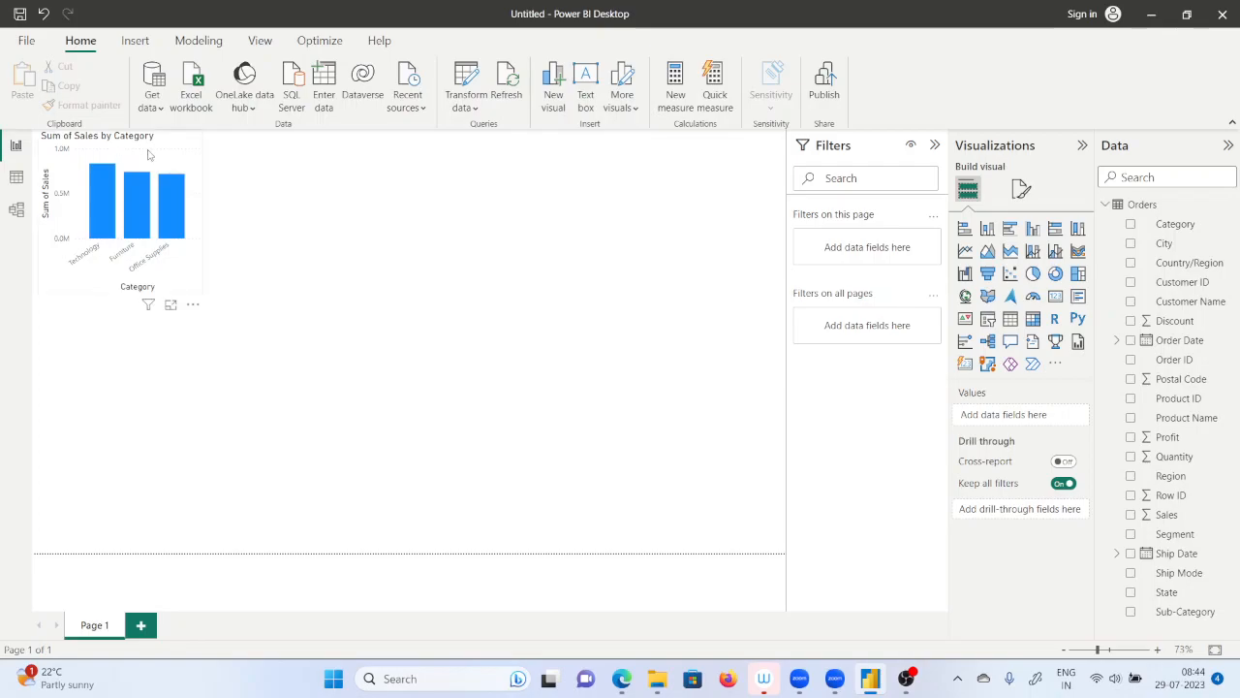
left_click_drag(148, 155, 285, 241)
left_click(676, 489)
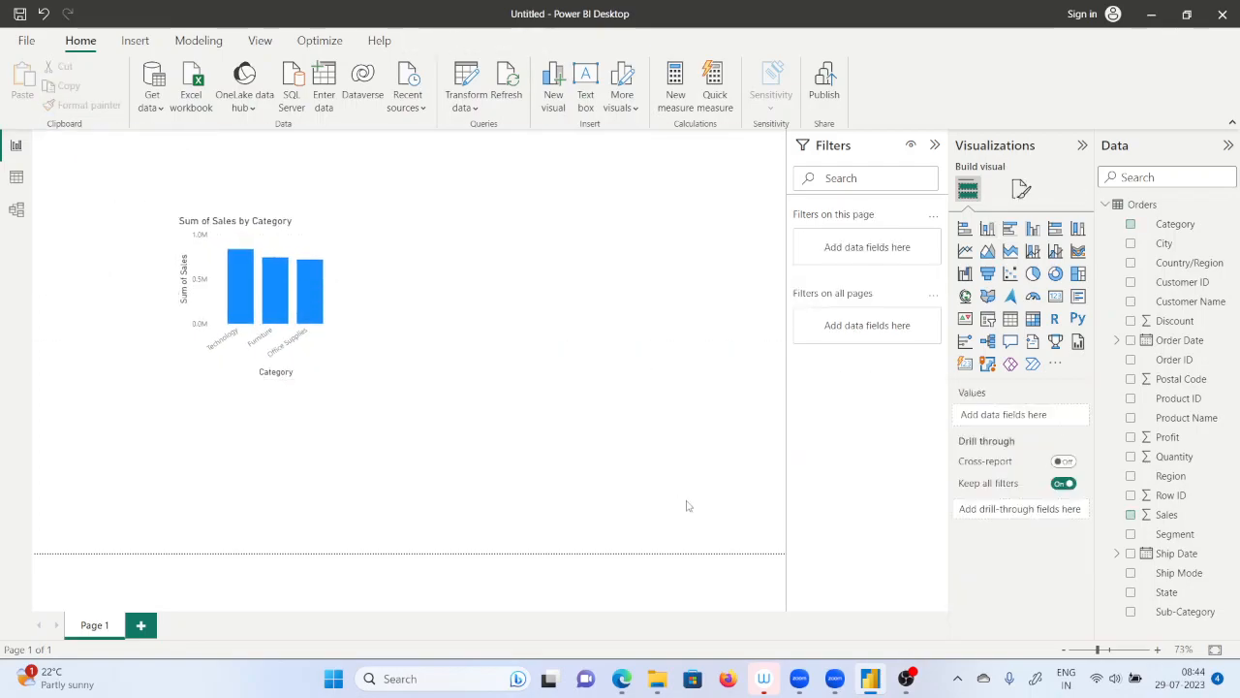
left_click(305, 245)
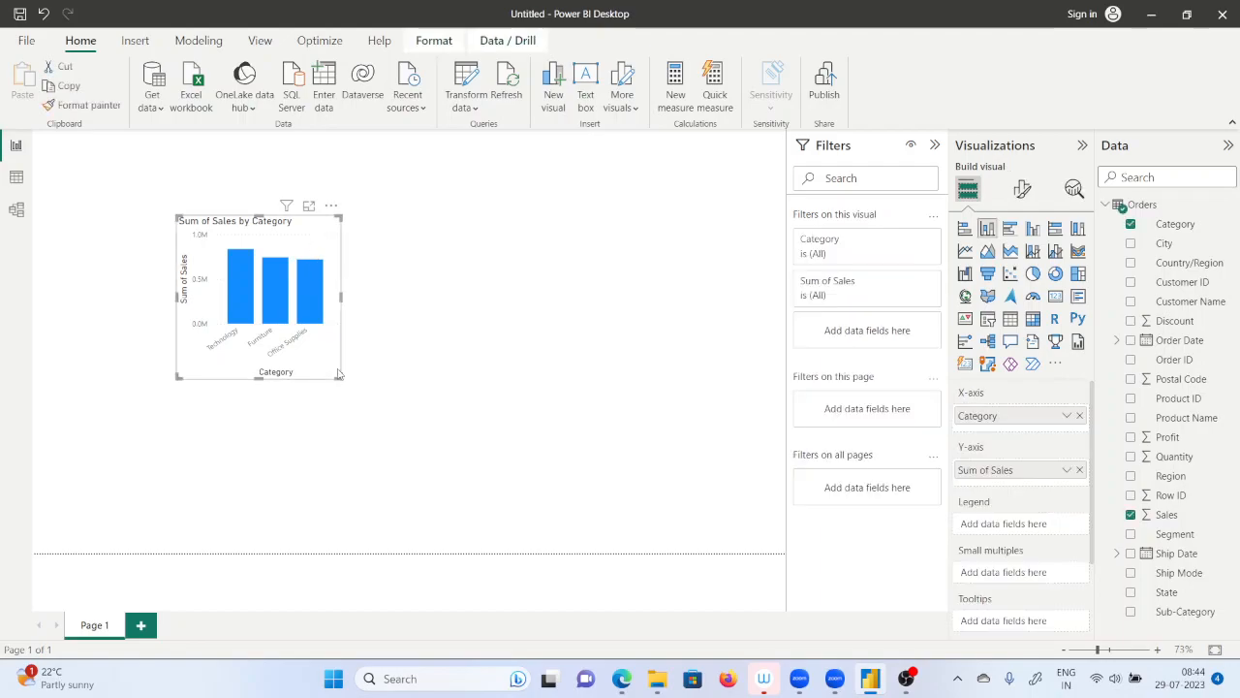
left_click_drag(341, 378, 539, 454)
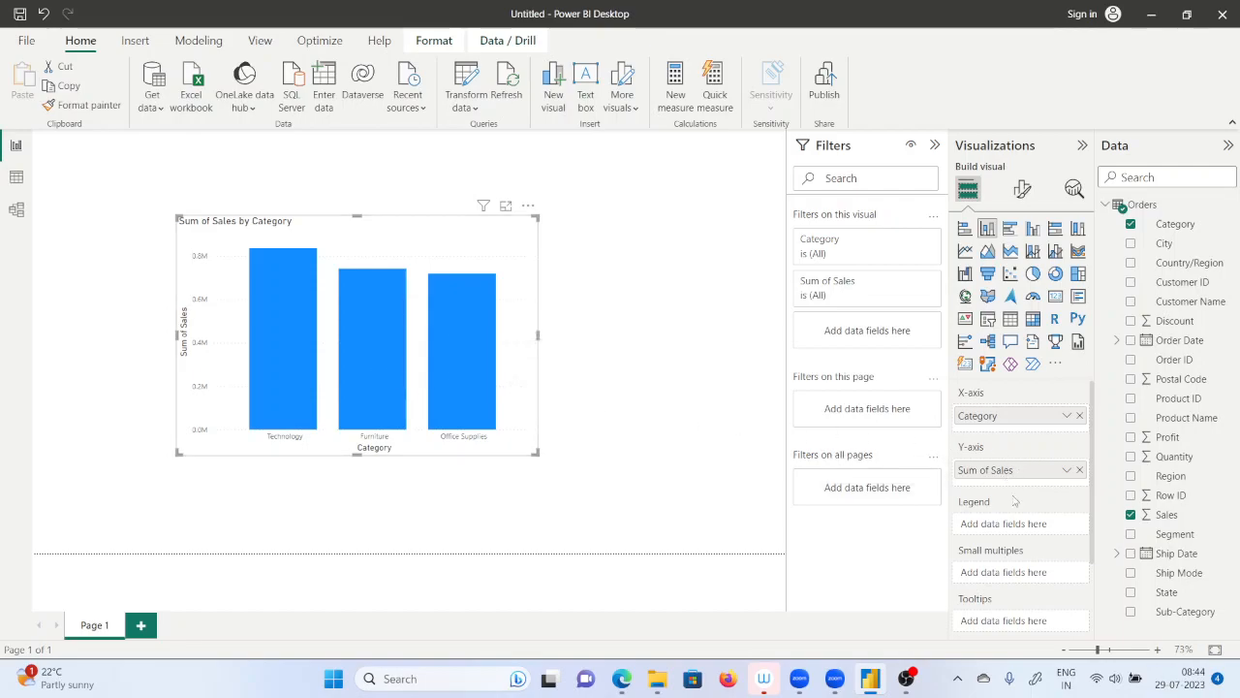
Turn on data labels for the column chart, leaving their position at Auto.
scroll(1015, 504, "down", 3)
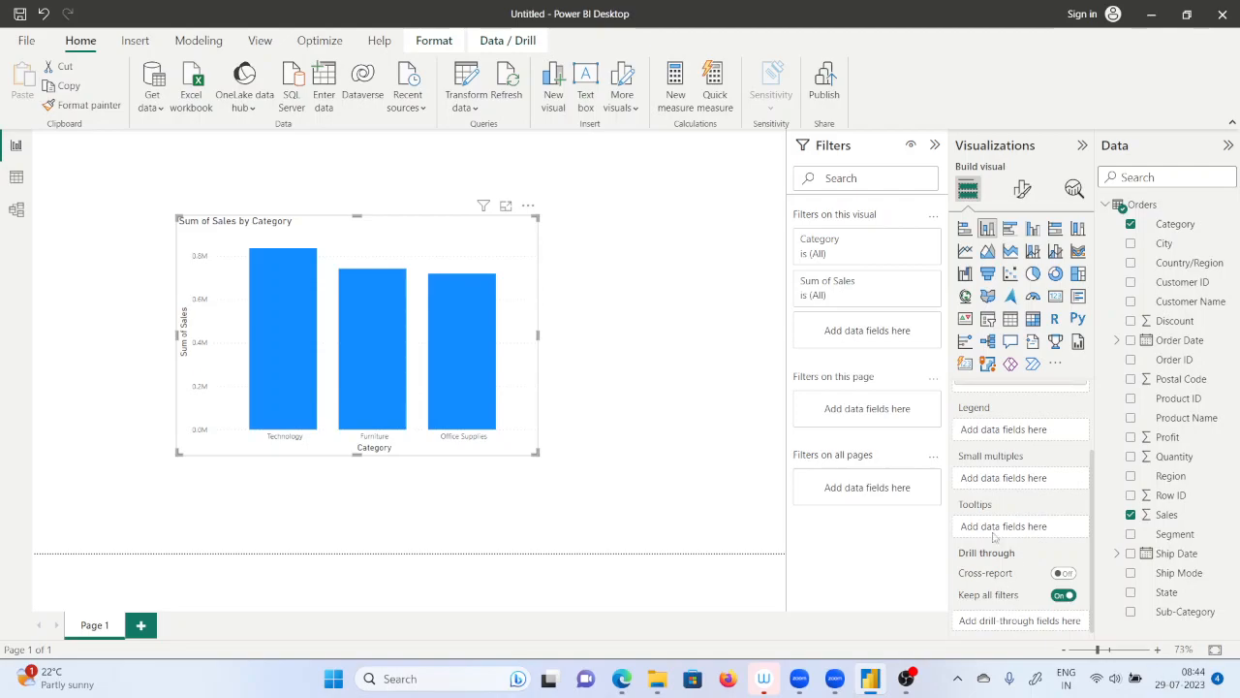
left_click(1022, 190)
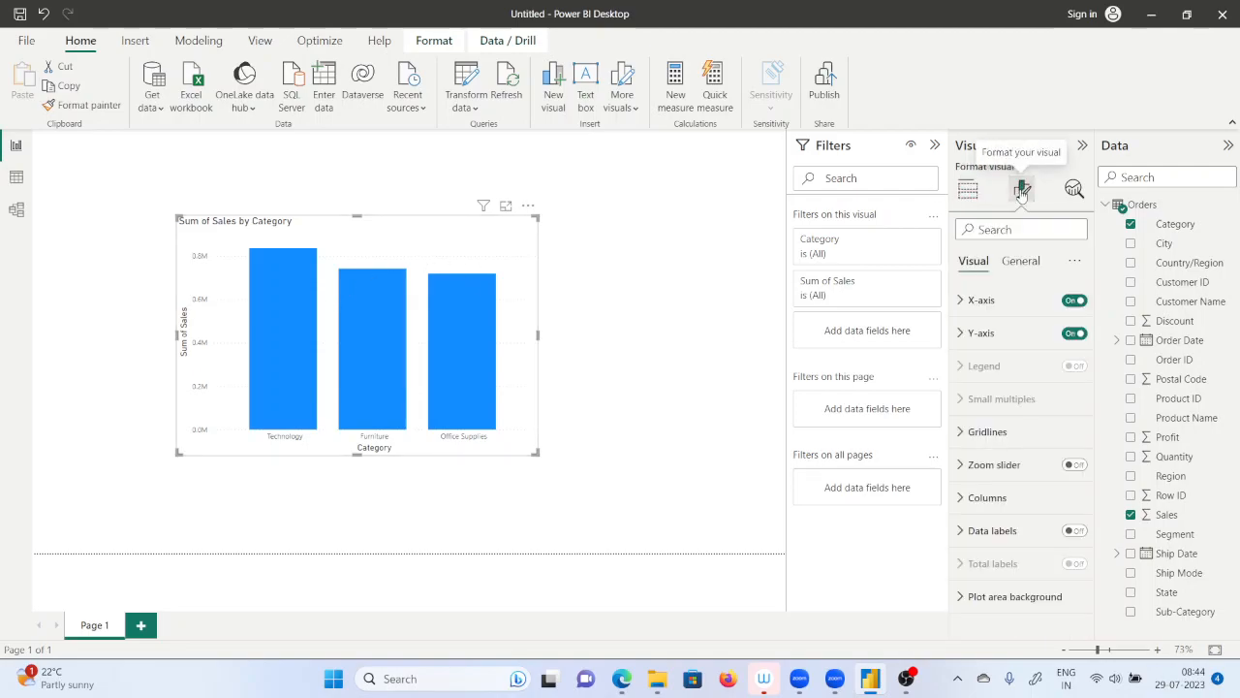
left_click(1025, 533)
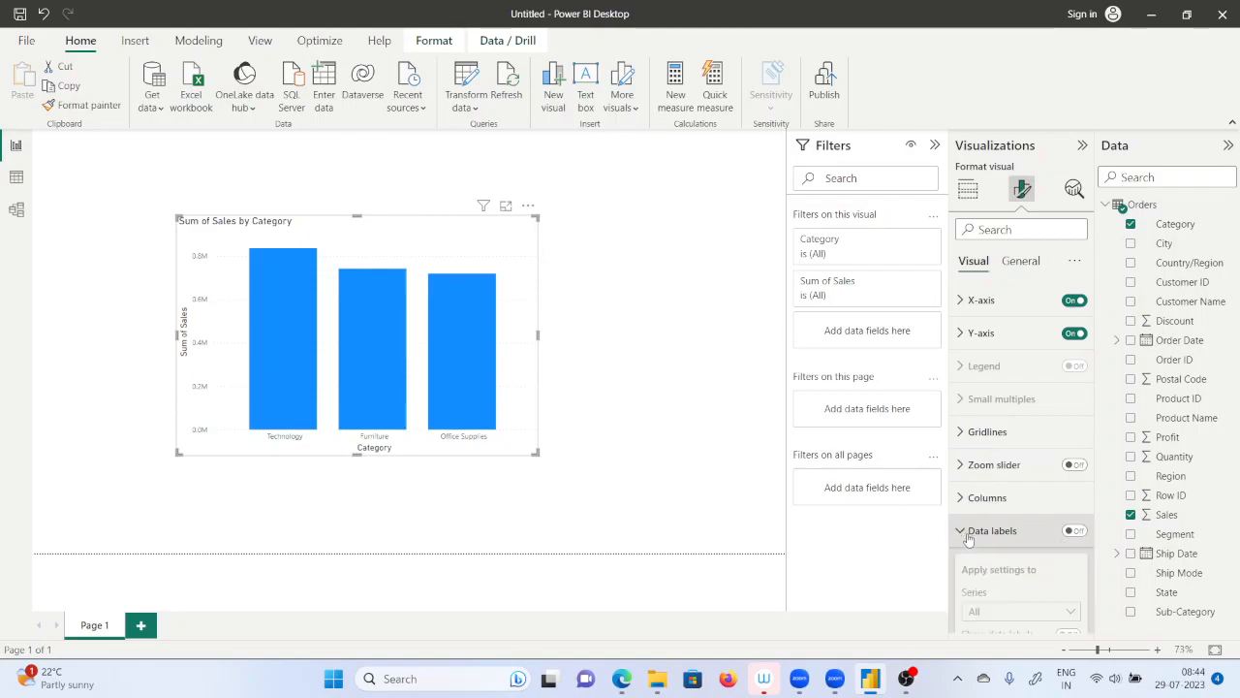
scroll(1045, 462, "down", 3)
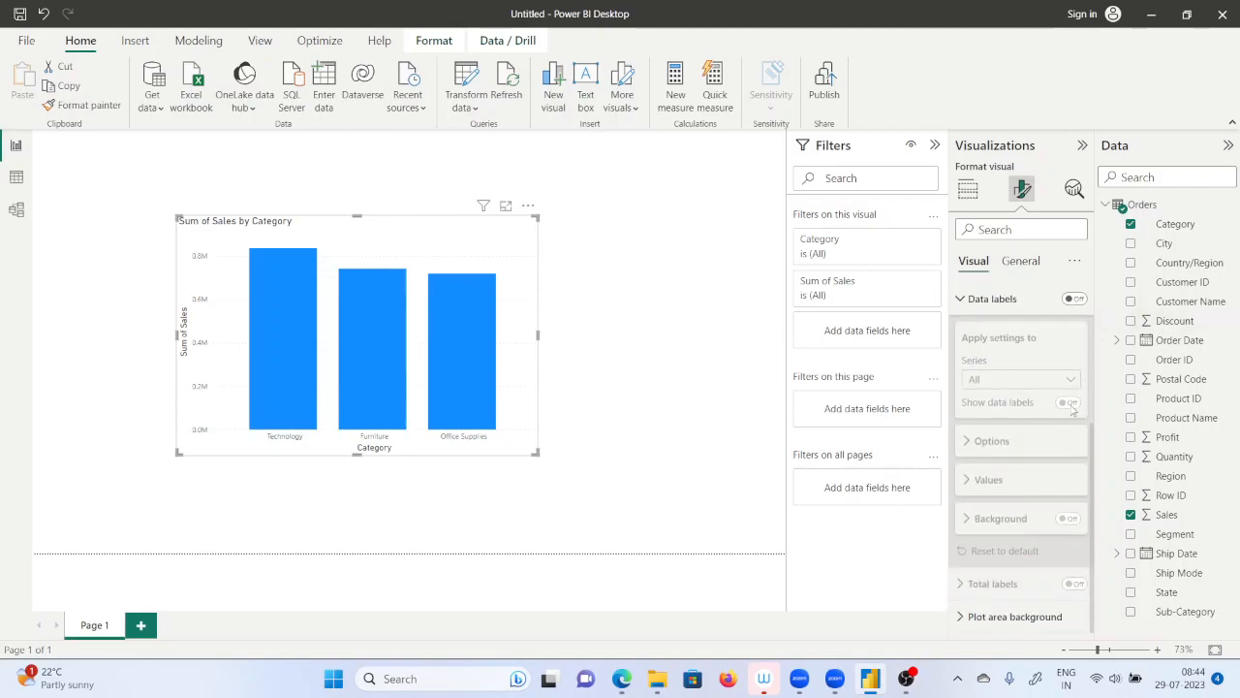
left_click(1073, 299)
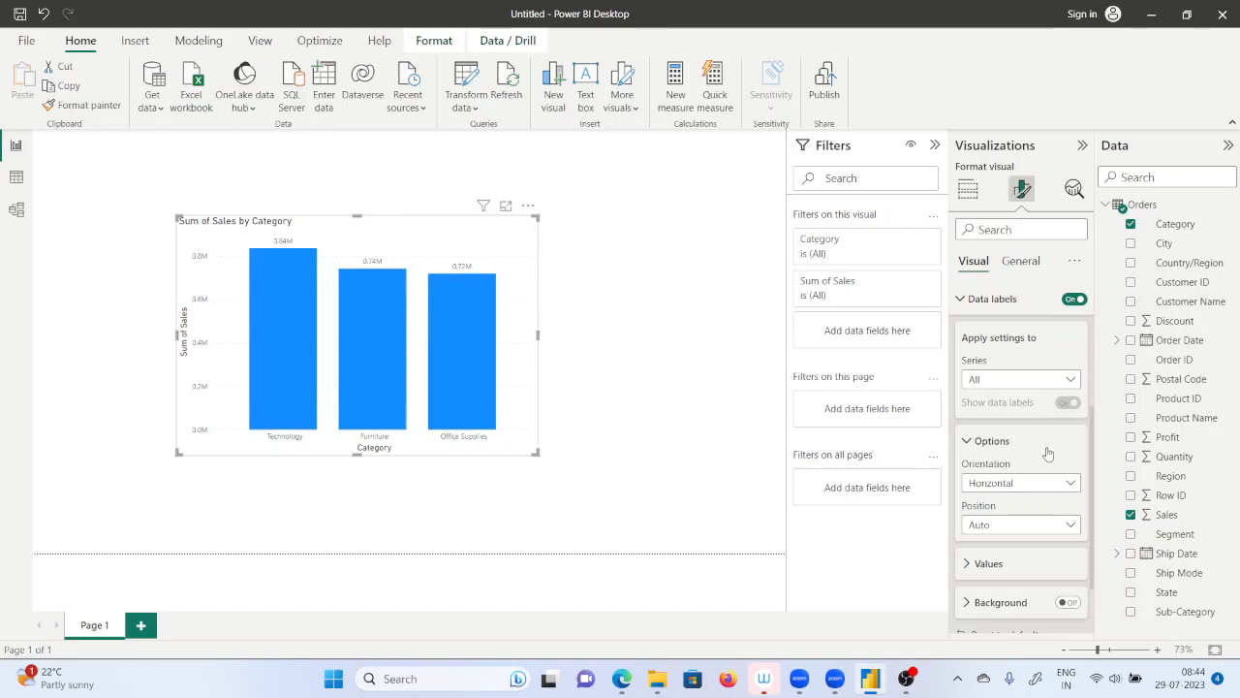
left_click(1007, 527)
left_click(871, 551)
Set the data label values to font size 11 and make them bold.
scroll(998, 464, "down", 2)
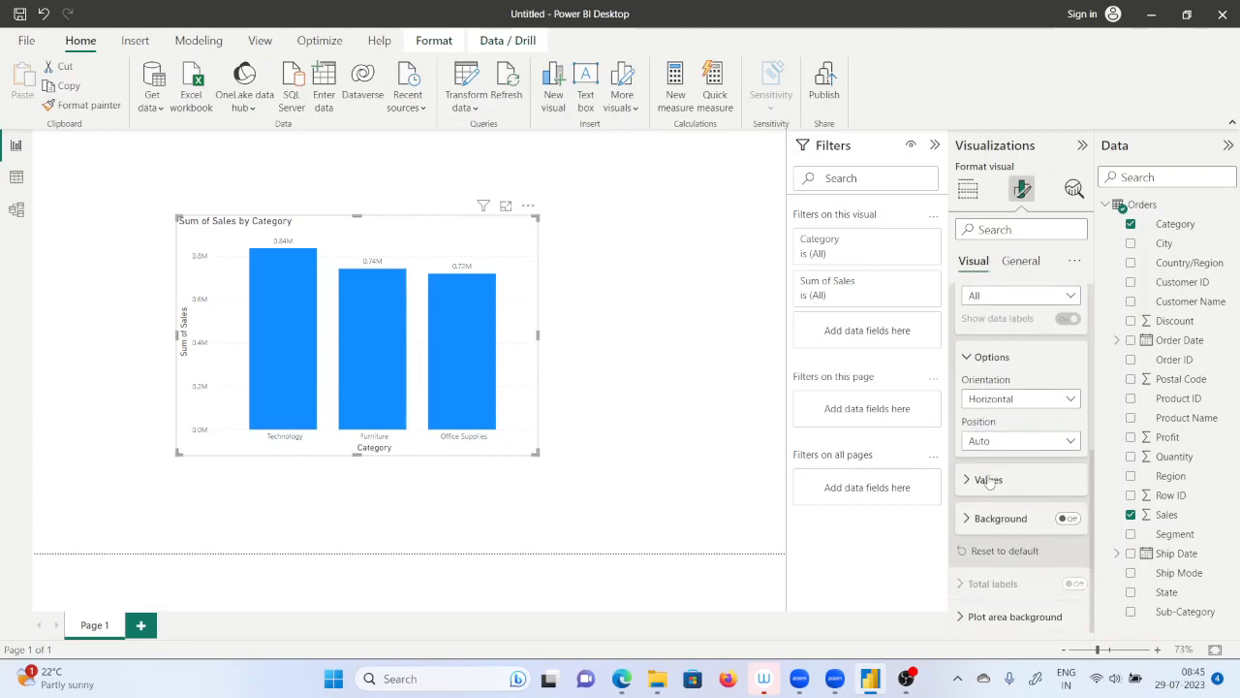
left_click(988, 481)
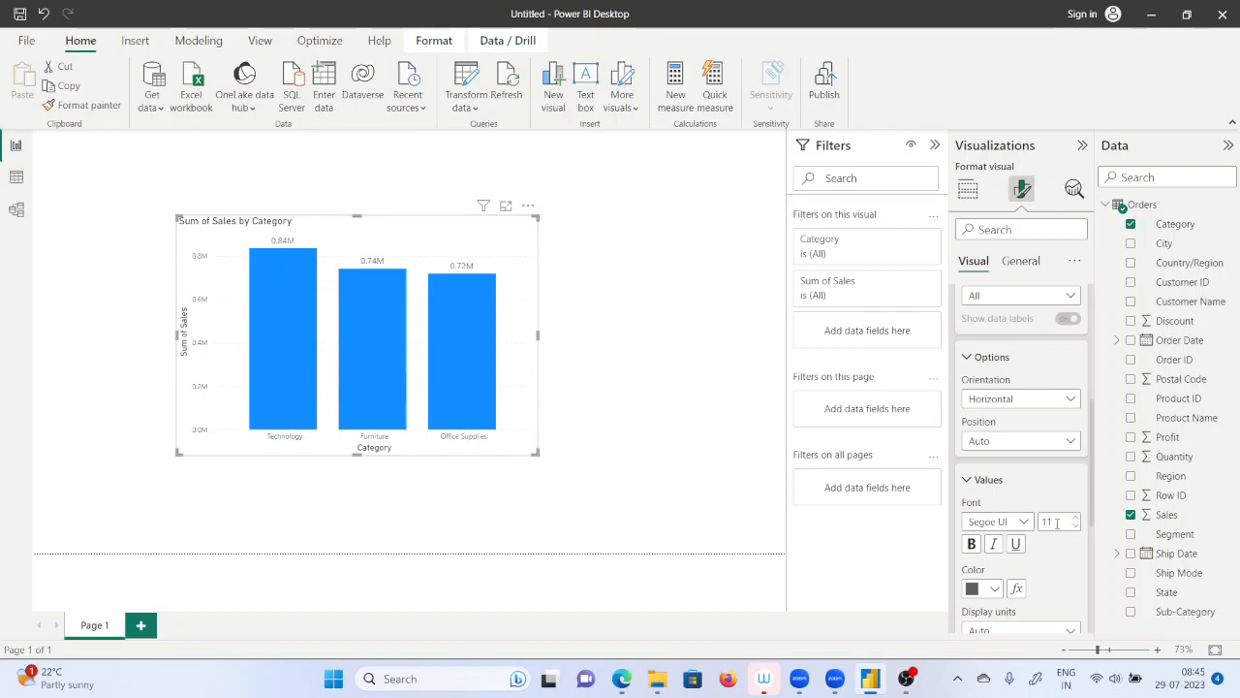
left_click(972, 544)
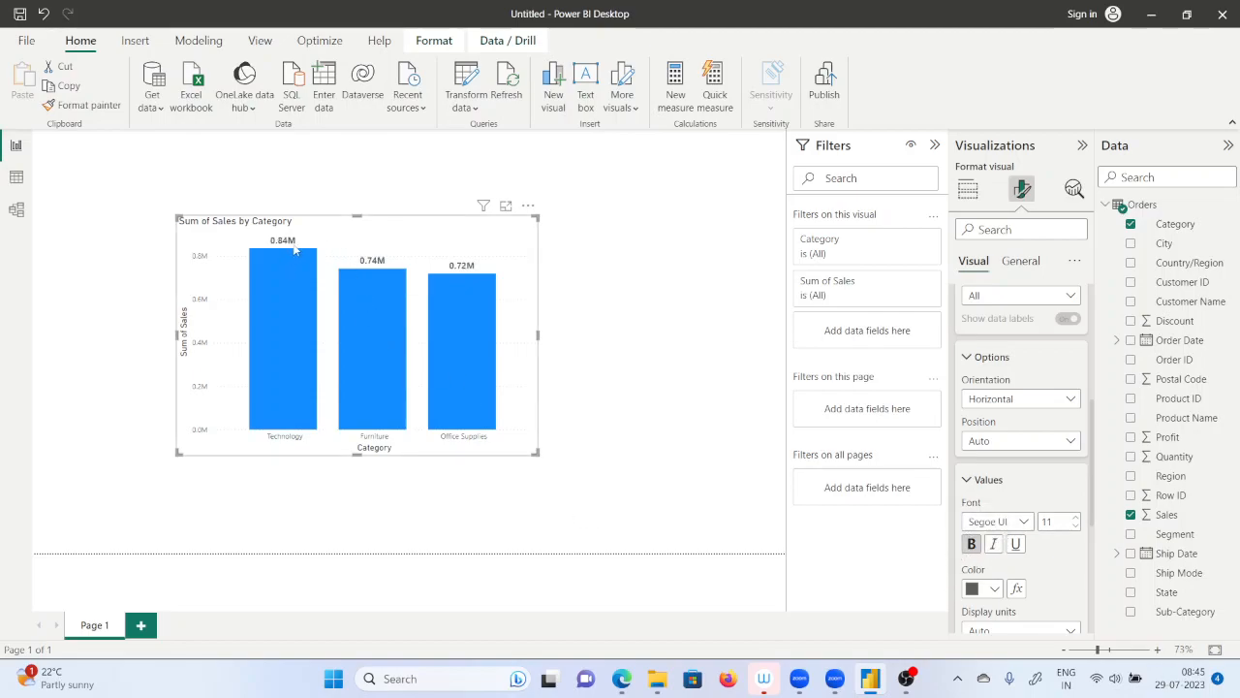
Set the display units of the data label values to Thousands.
mouse_move(394, 321)
scroll(581, 341, "up", 2)
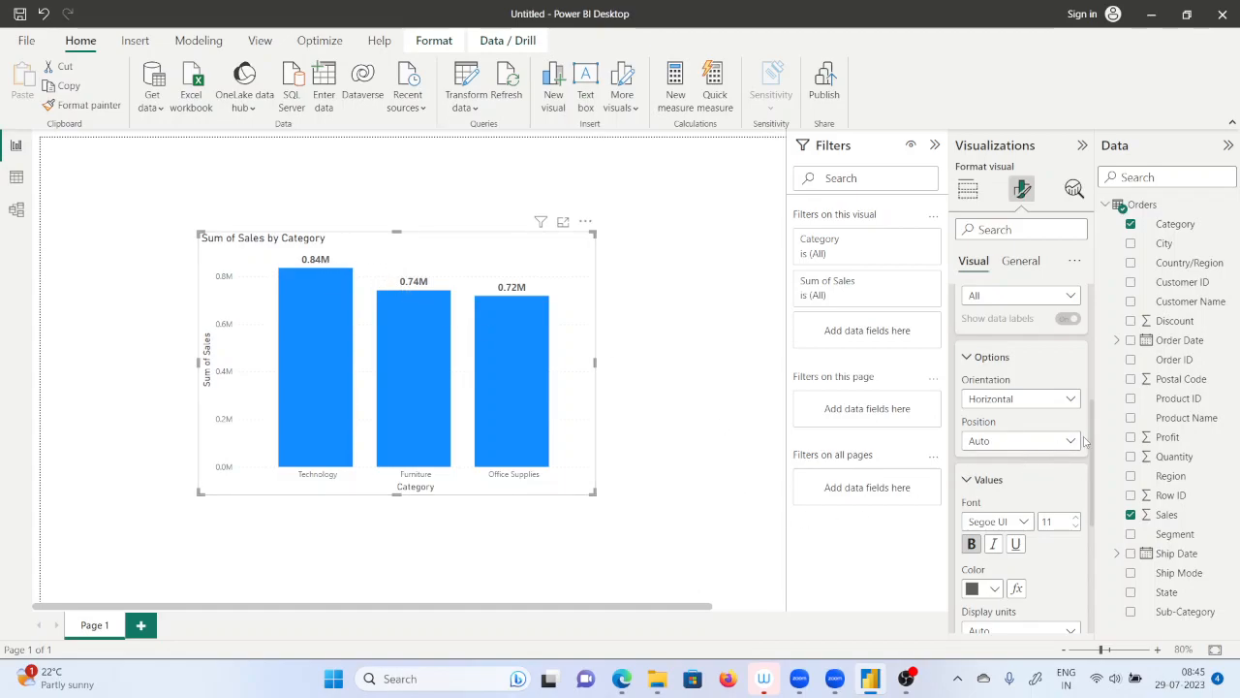
scroll(1027, 499, "down", 3)
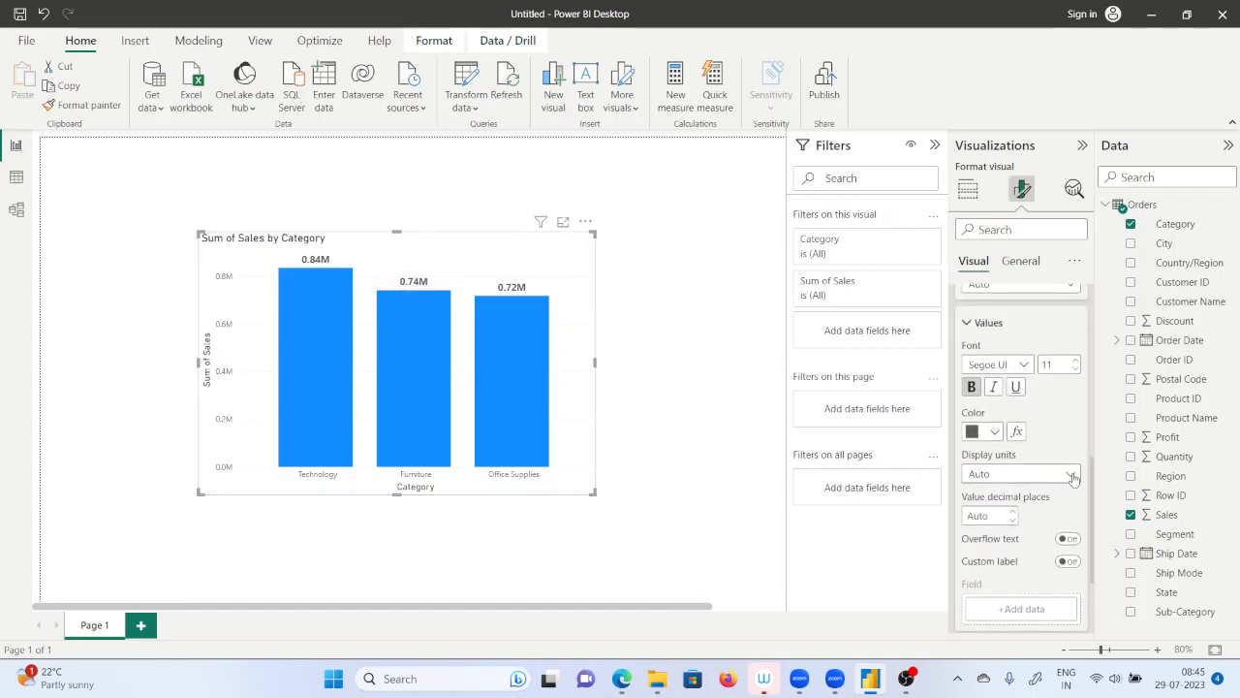
left_click(1070, 474)
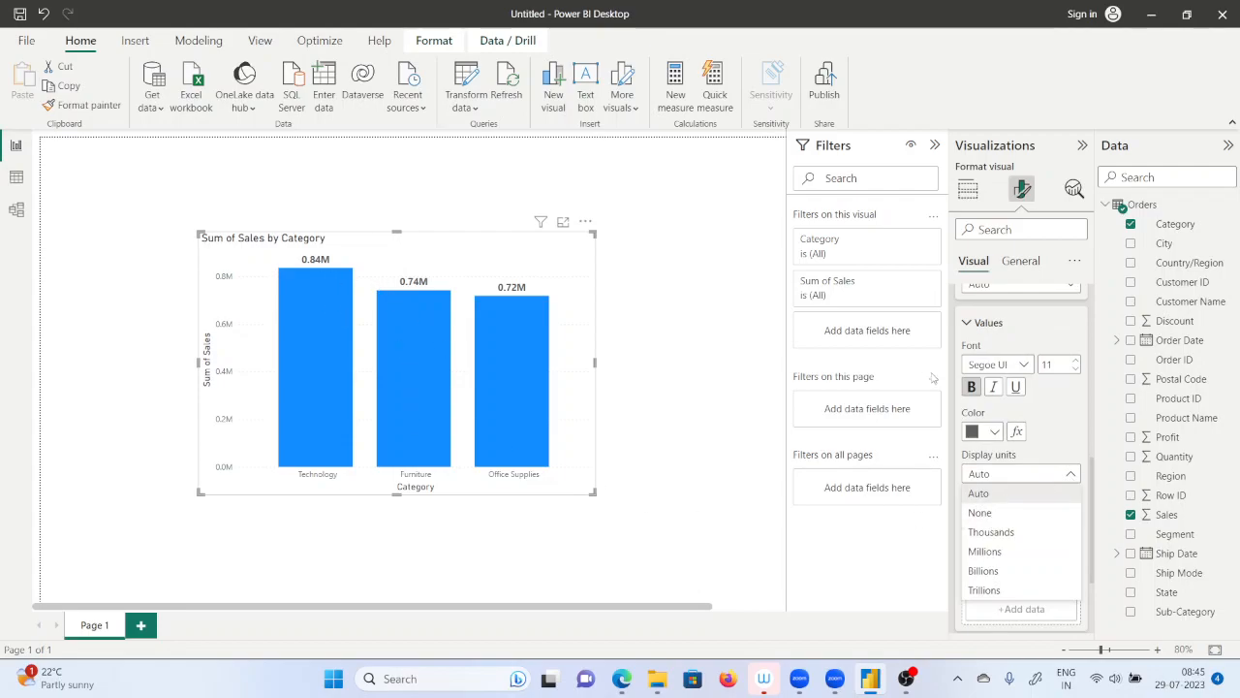
left_click(1004, 534)
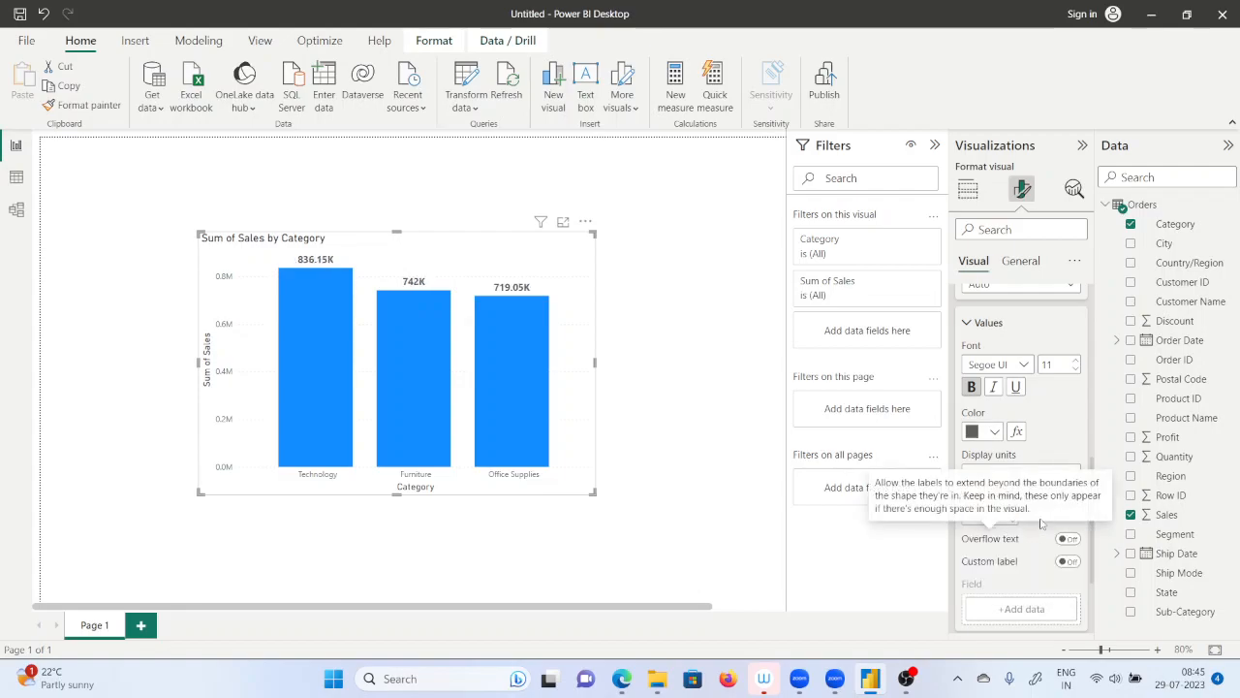
left_click(1066, 475)
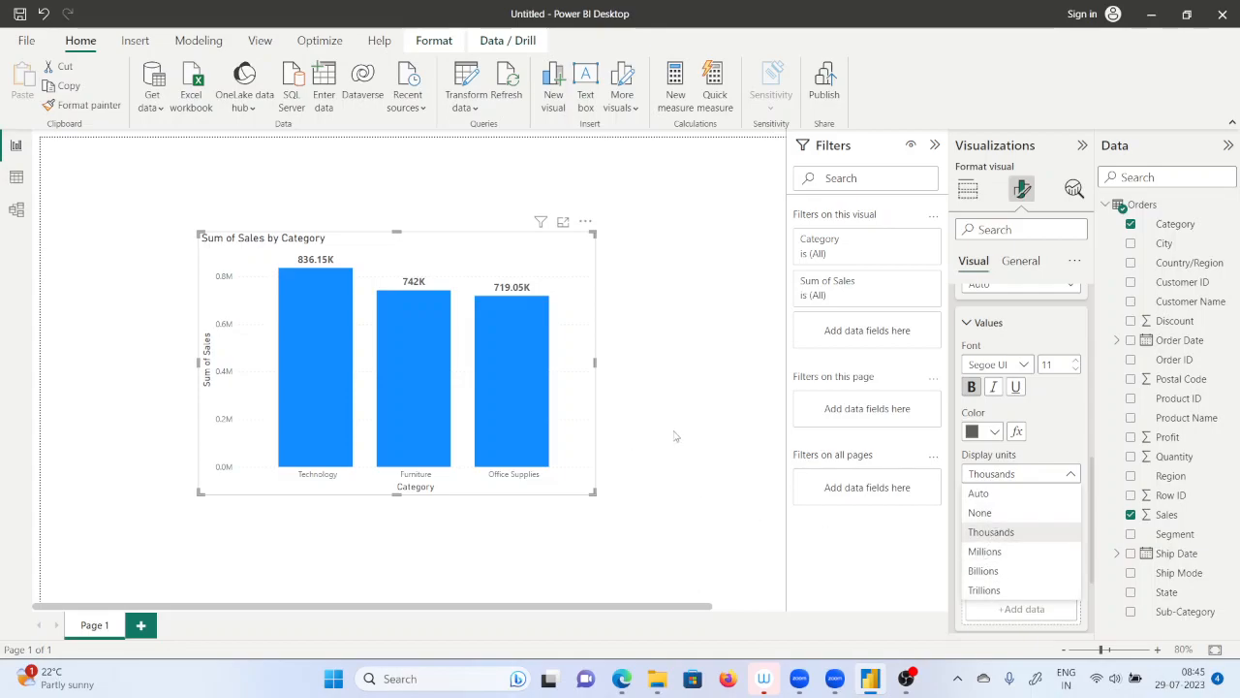
left_click(1079, 474)
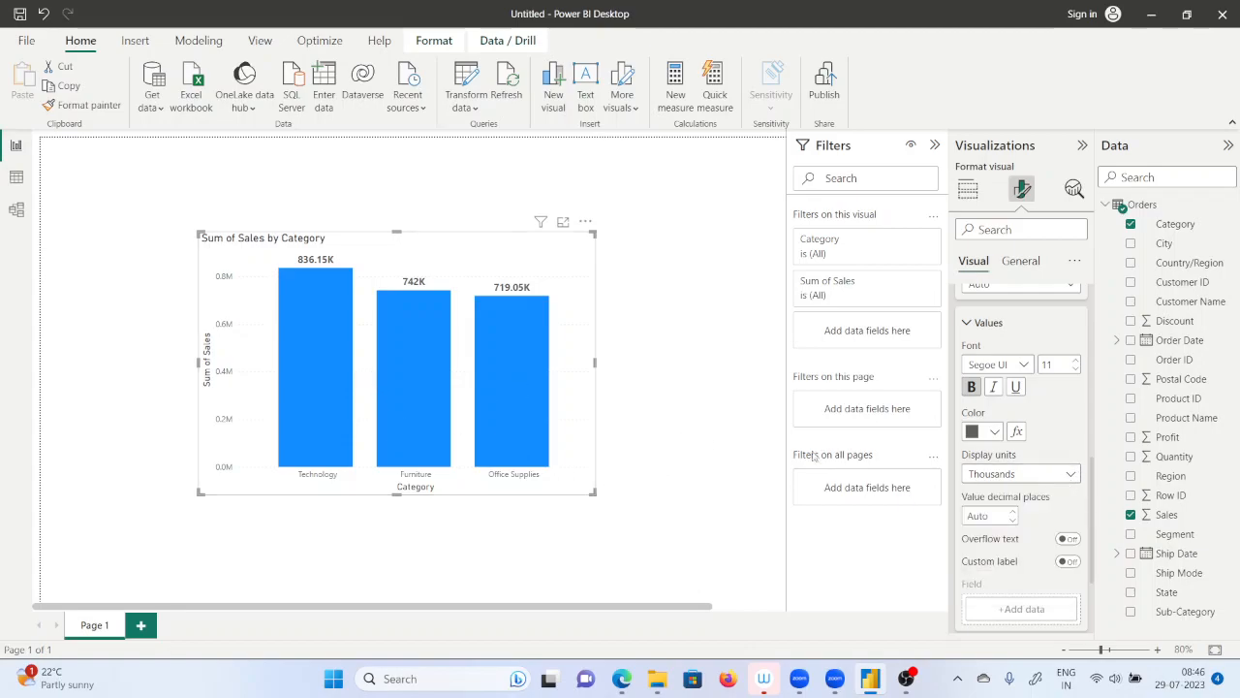
Turn on individual color settings for every category in the chart's column formatting.
scroll(1021, 456, "up", 2)
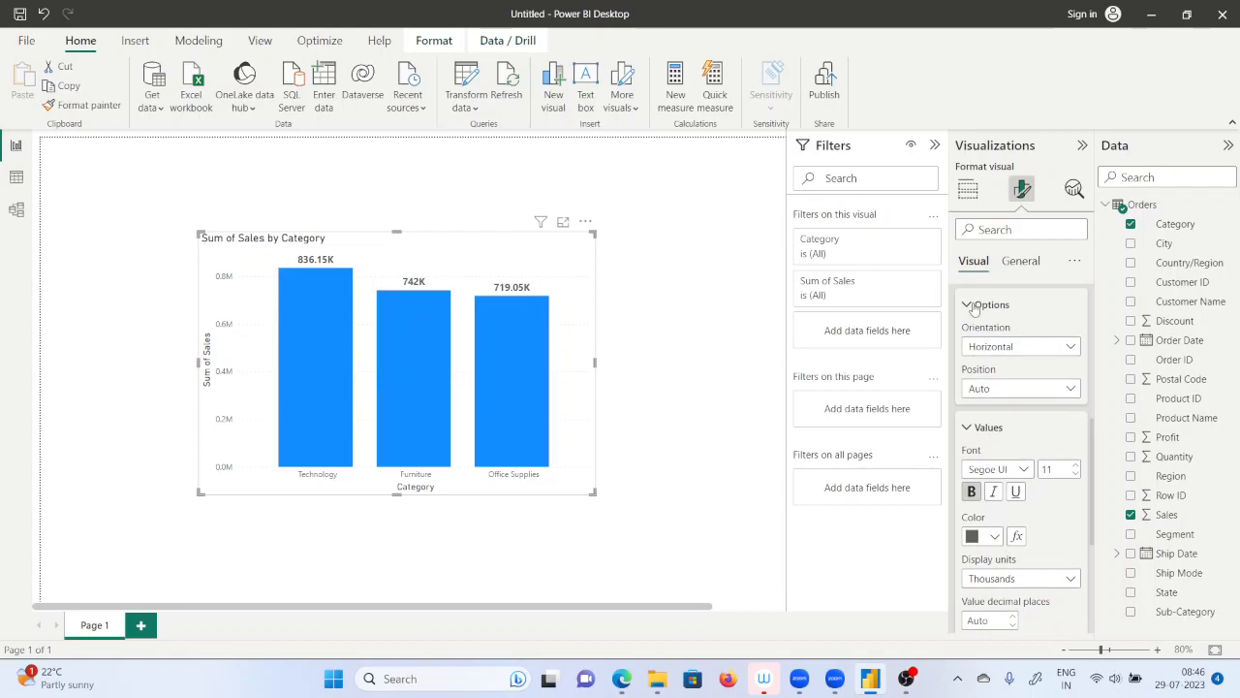
scroll(975, 330, "up", 5)
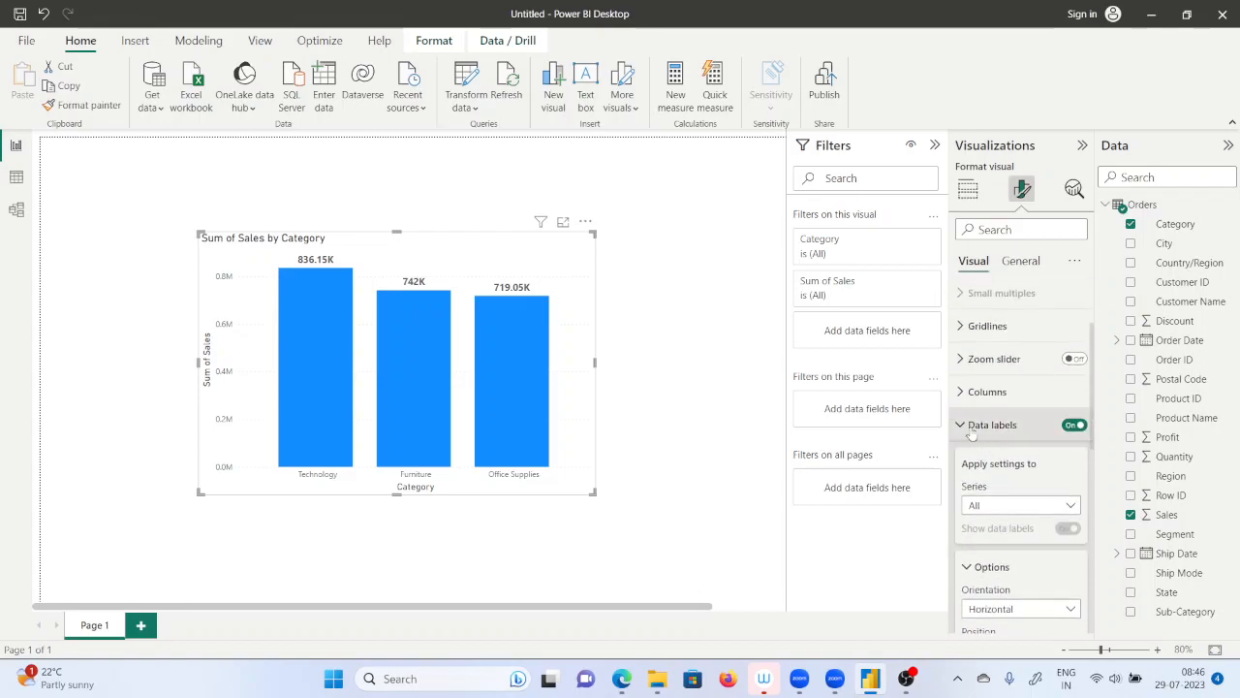
left_click(975, 432)
left_click(961, 497)
scroll(971, 495, "down", 2)
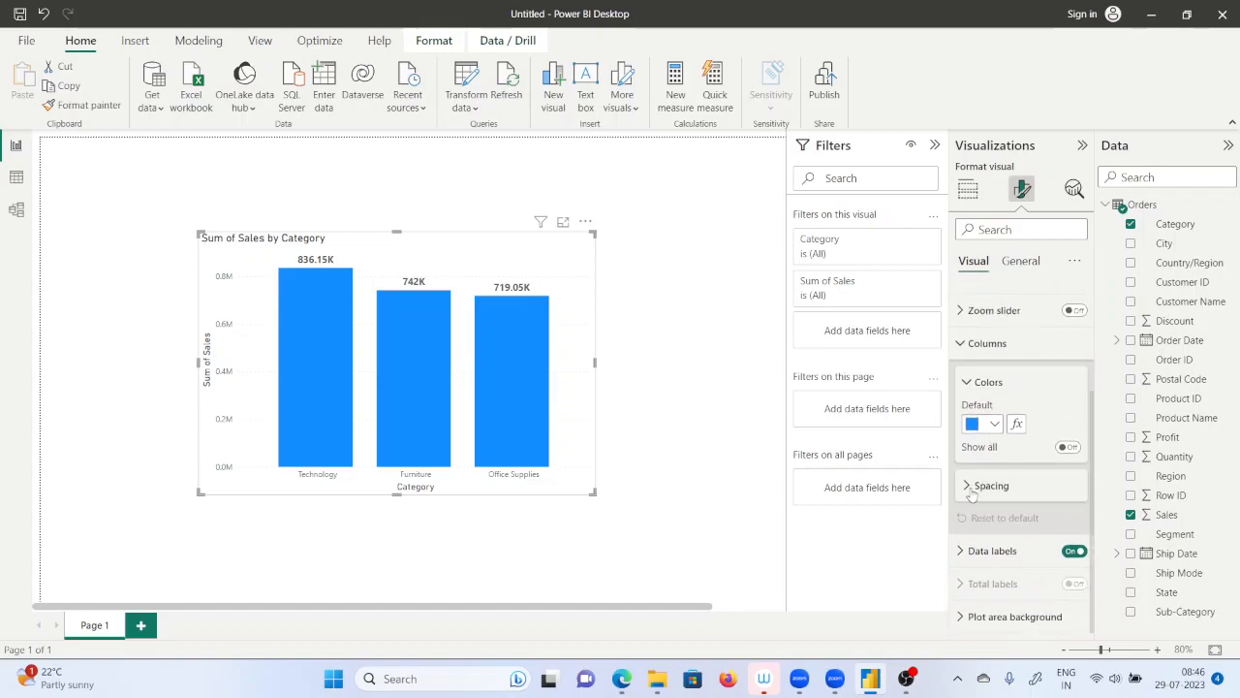
left_click(972, 493)
left_click(973, 487)
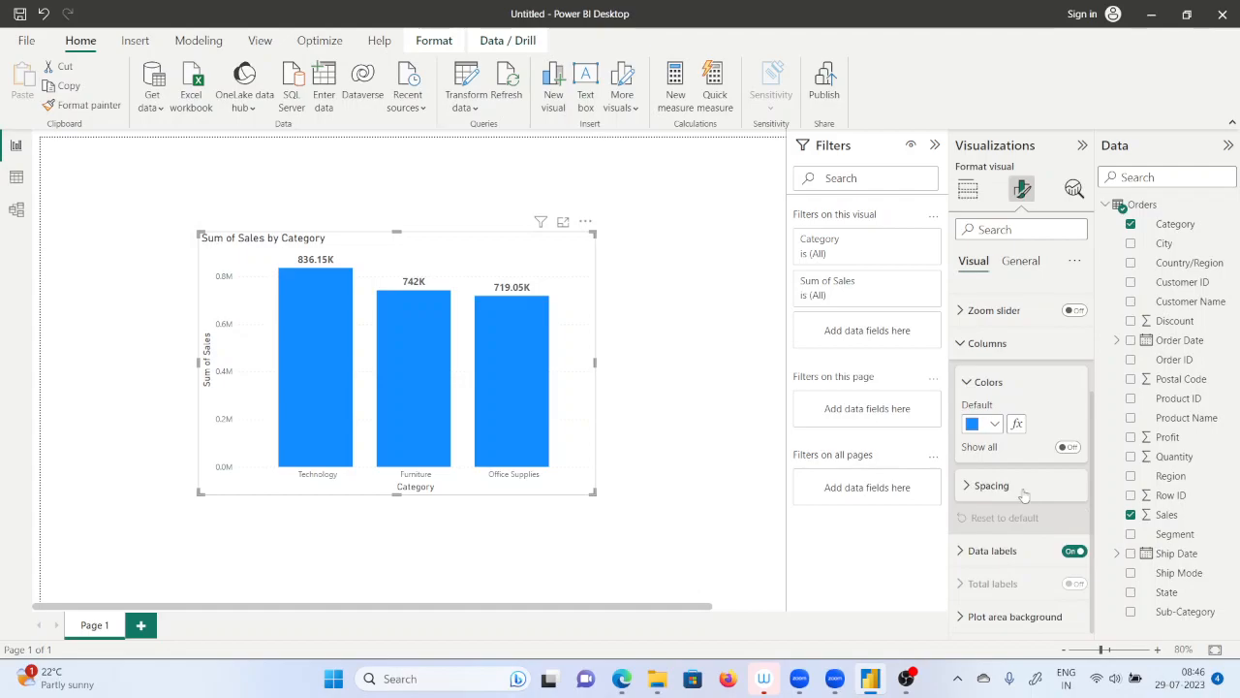
left_click(1067, 447)
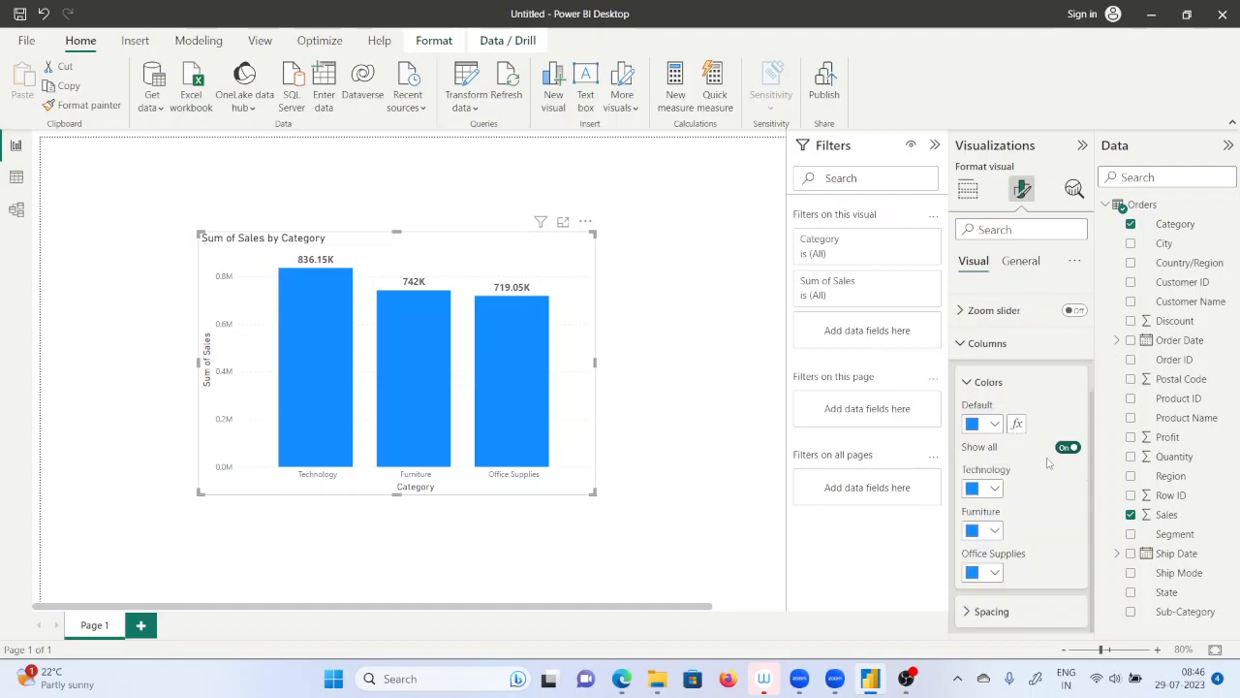
Color the Technology column orange (#E66C37), the Furniture column yellow and the Office Supplies column dark blue.
left_click(983, 487)
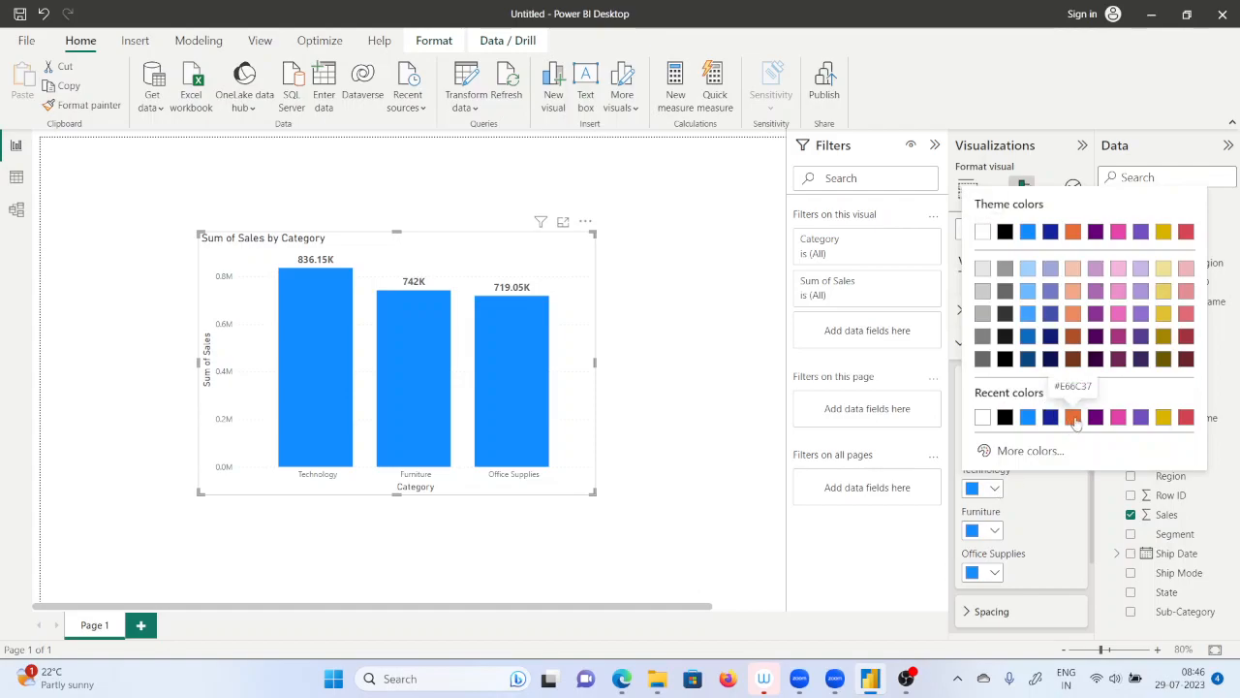
left_click(1074, 417)
left_click(991, 532)
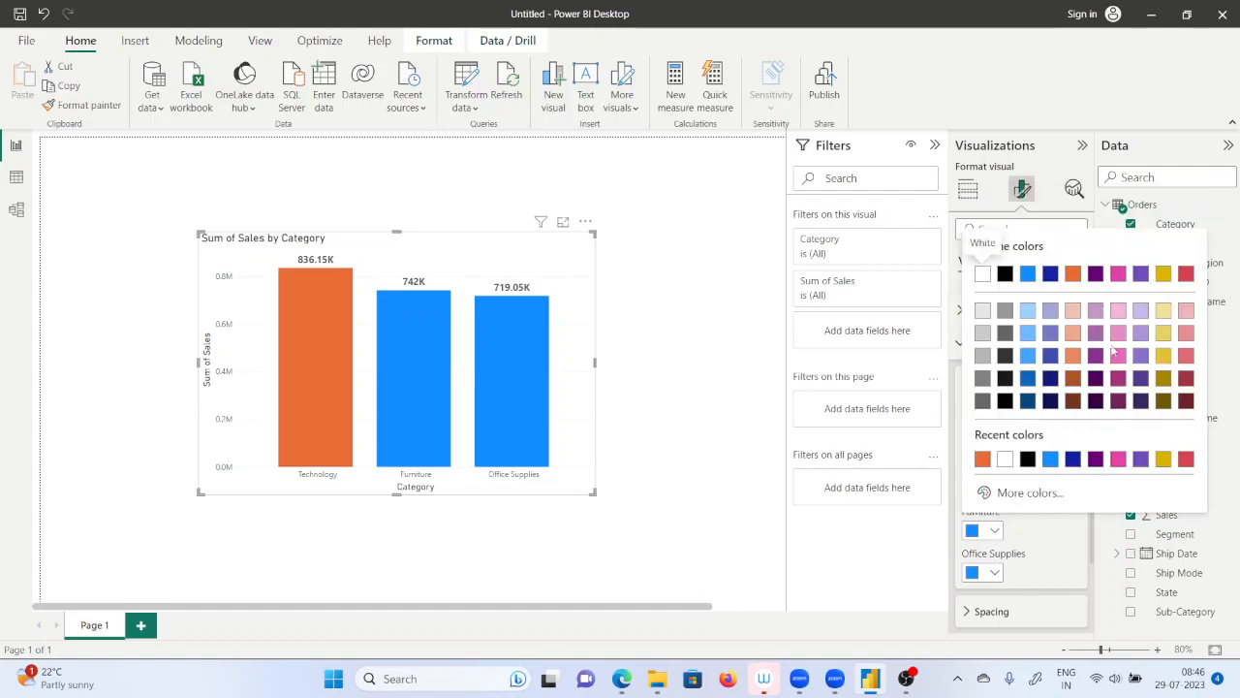
left_click(1162, 459)
left_click(995, 573)
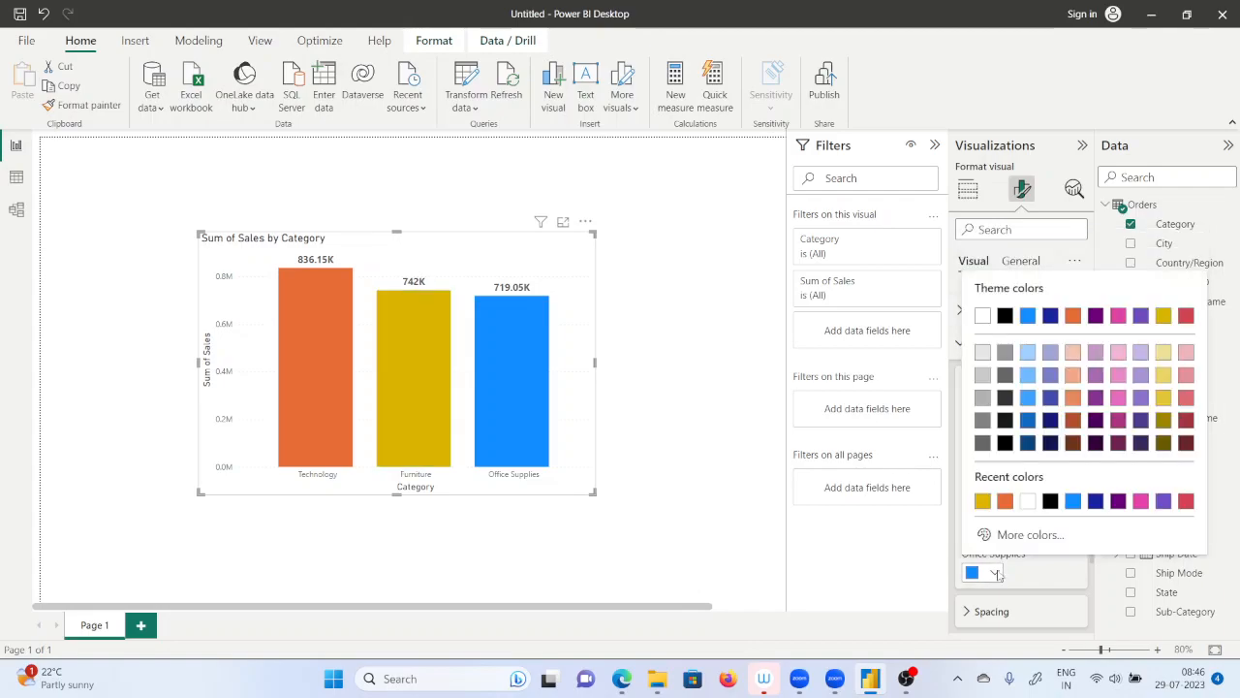
left_click(1096, 501)
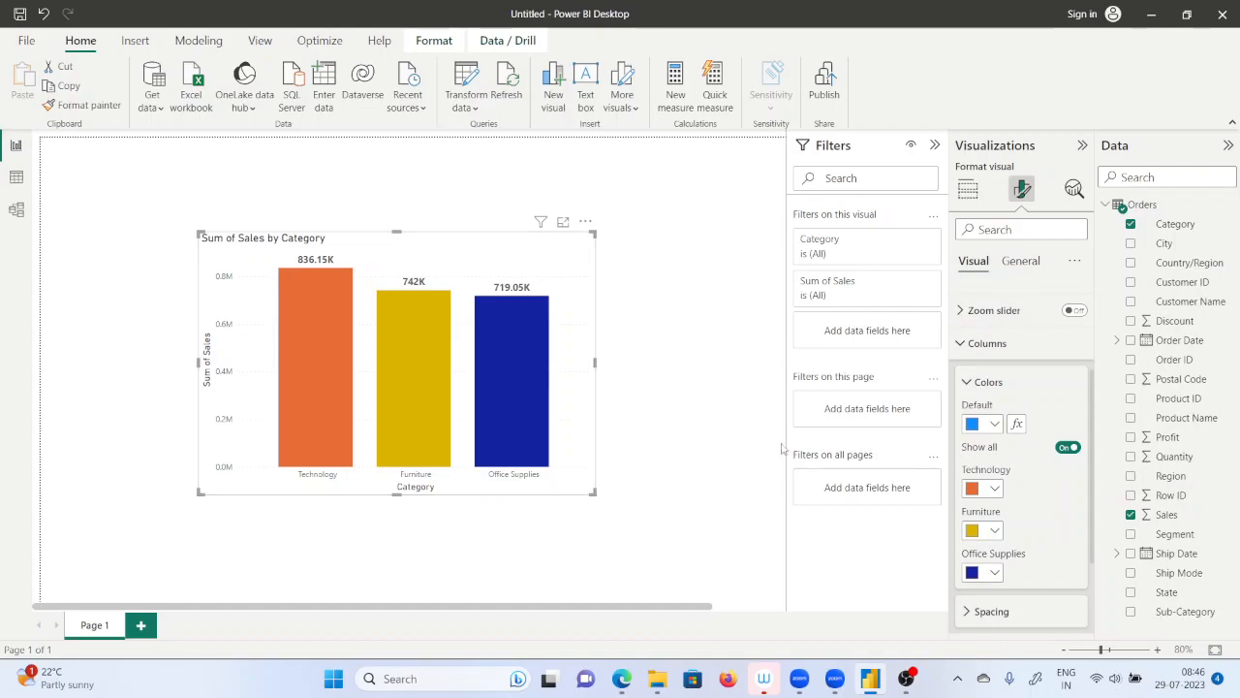
left_click(962, 345)
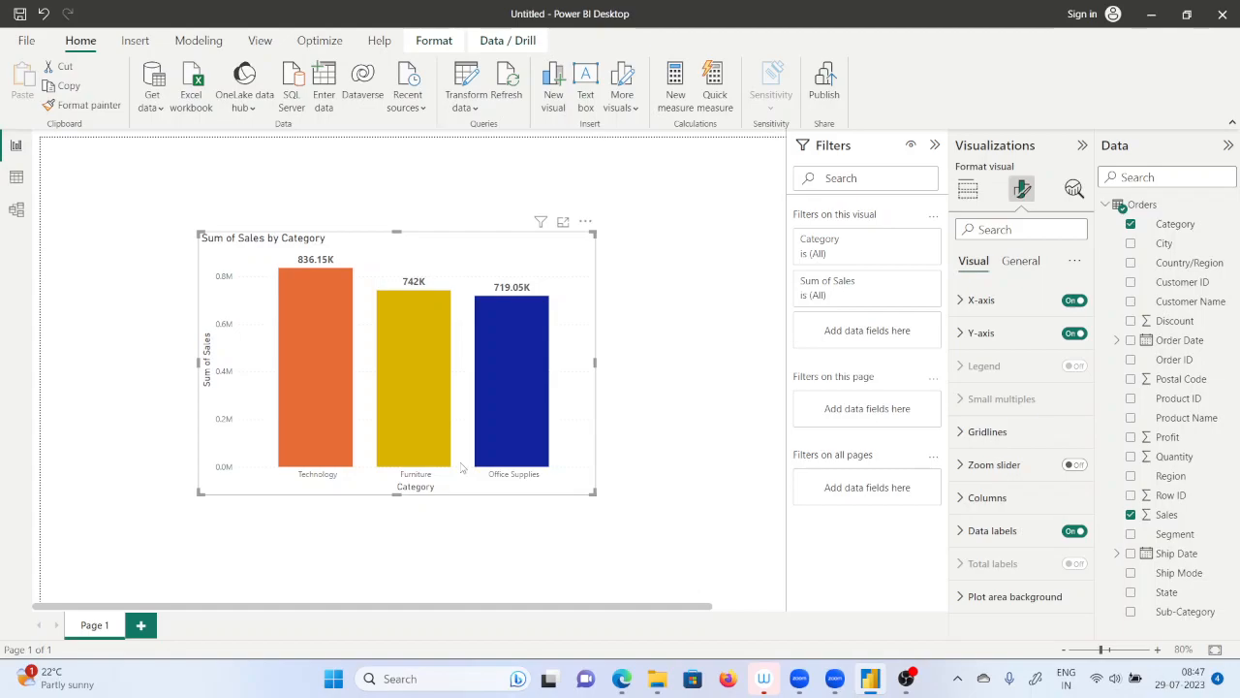
Examine the X-axis and gridline formatting options of the column chart.
left_click(965, 303)
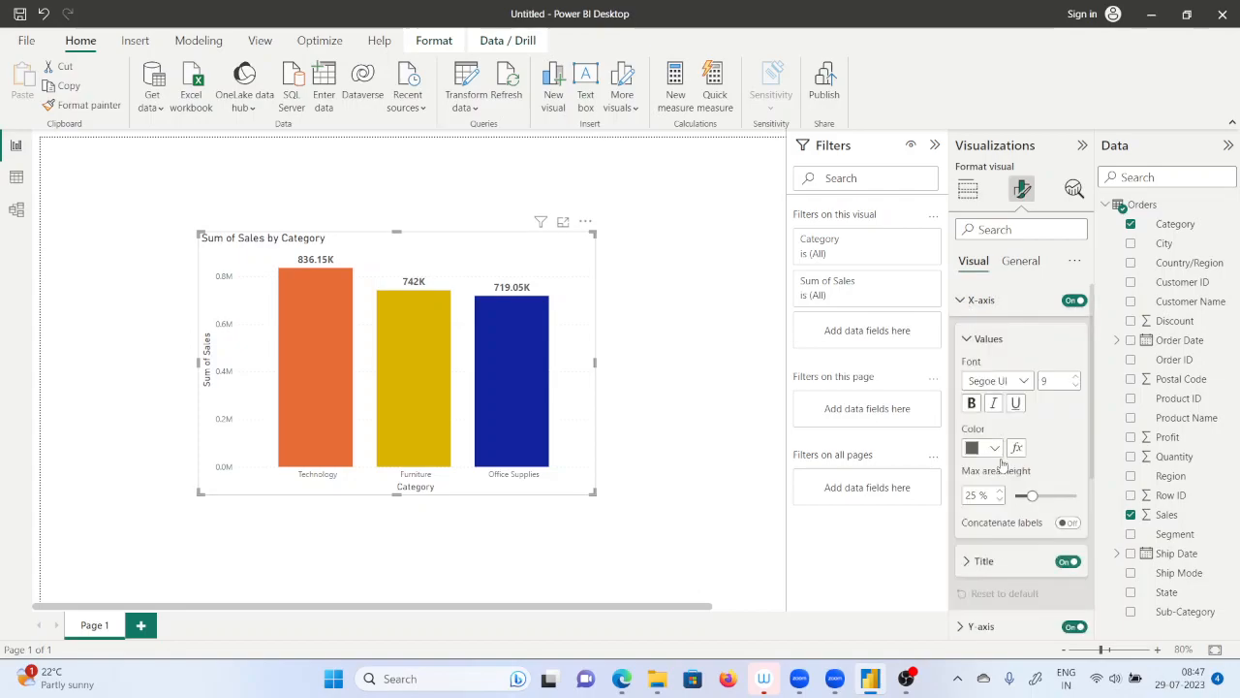
scroll(1019, 492, "down", 3)
scroll(1022, 489, "up", 2)
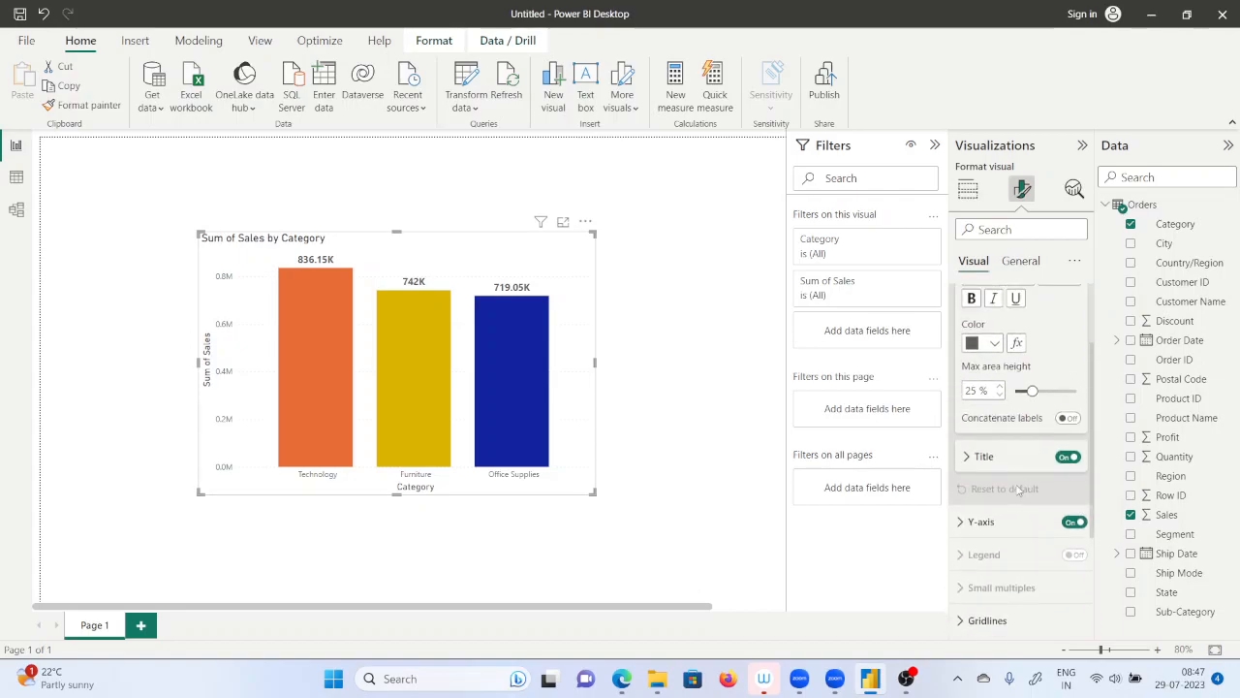
scroll(1013, 523, "down", 1)
scroll(1008, 535, "down", 1)
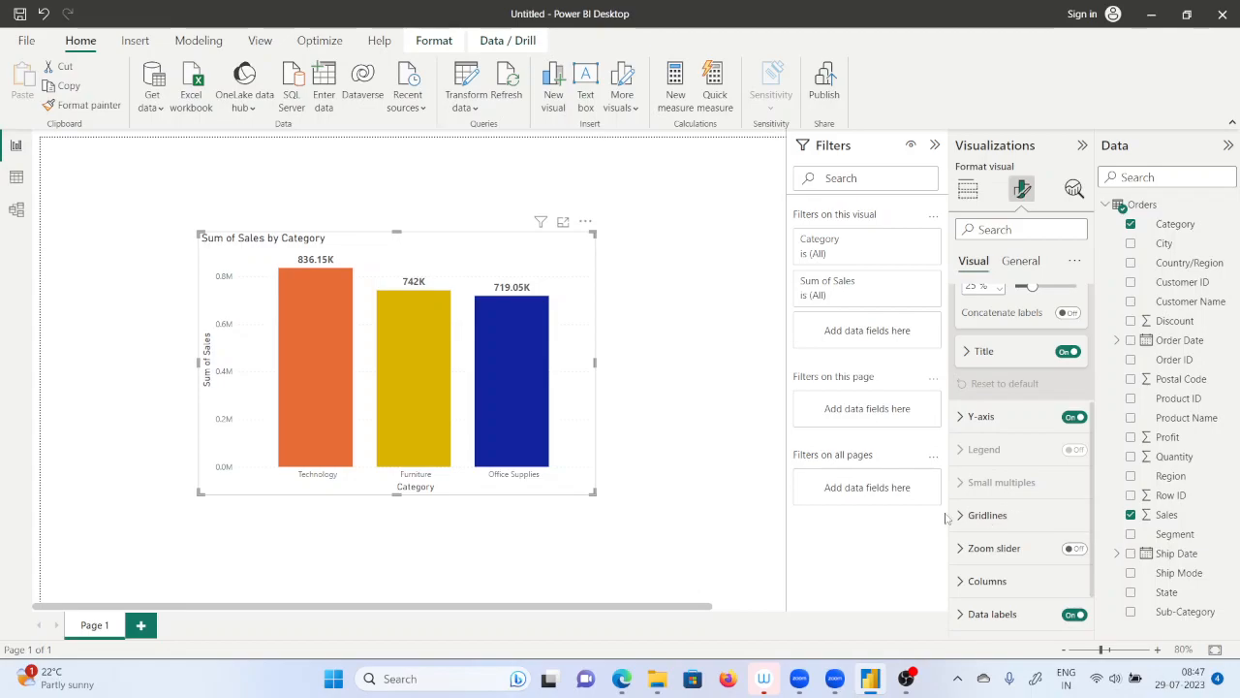
left_click(980, 514)
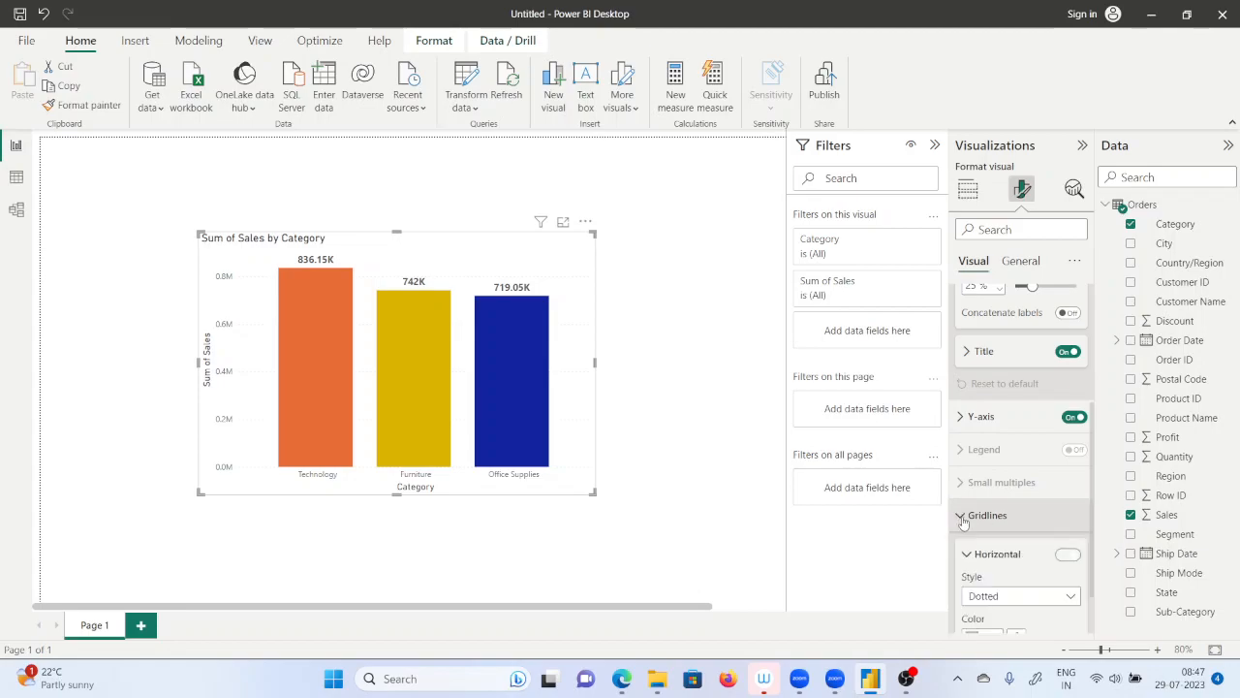
scroll(1015, 564, "down", 3)
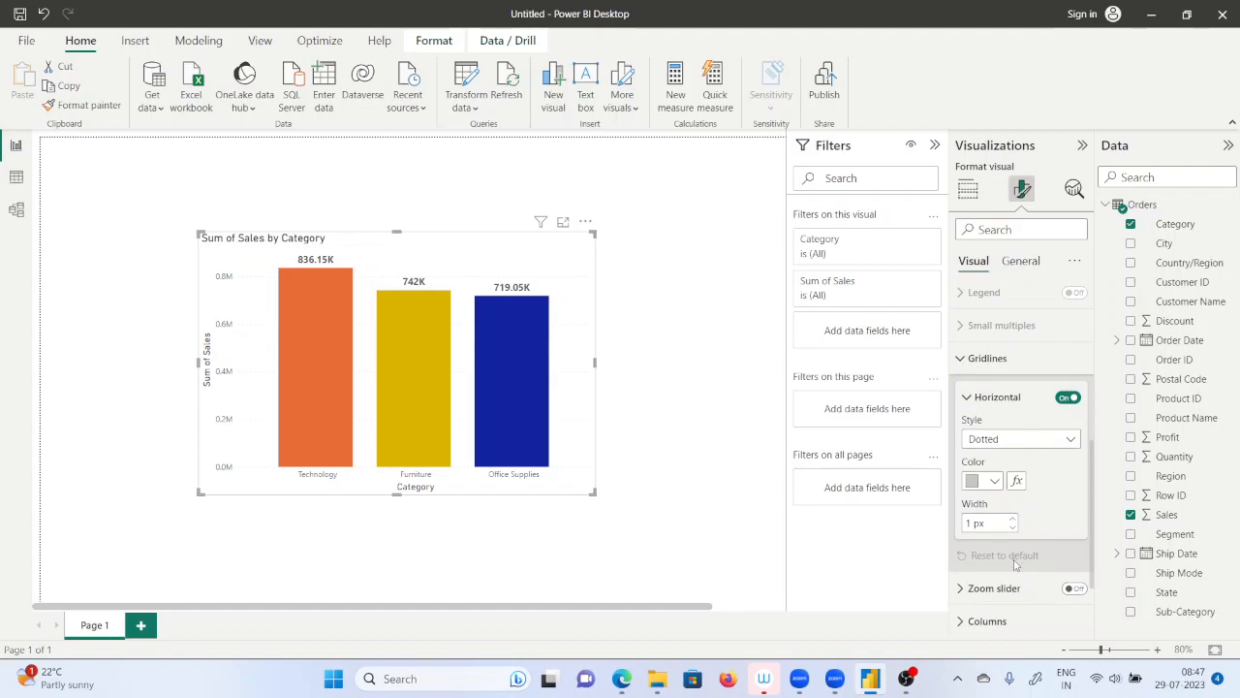
scroll(1014, 564, "down", 2)
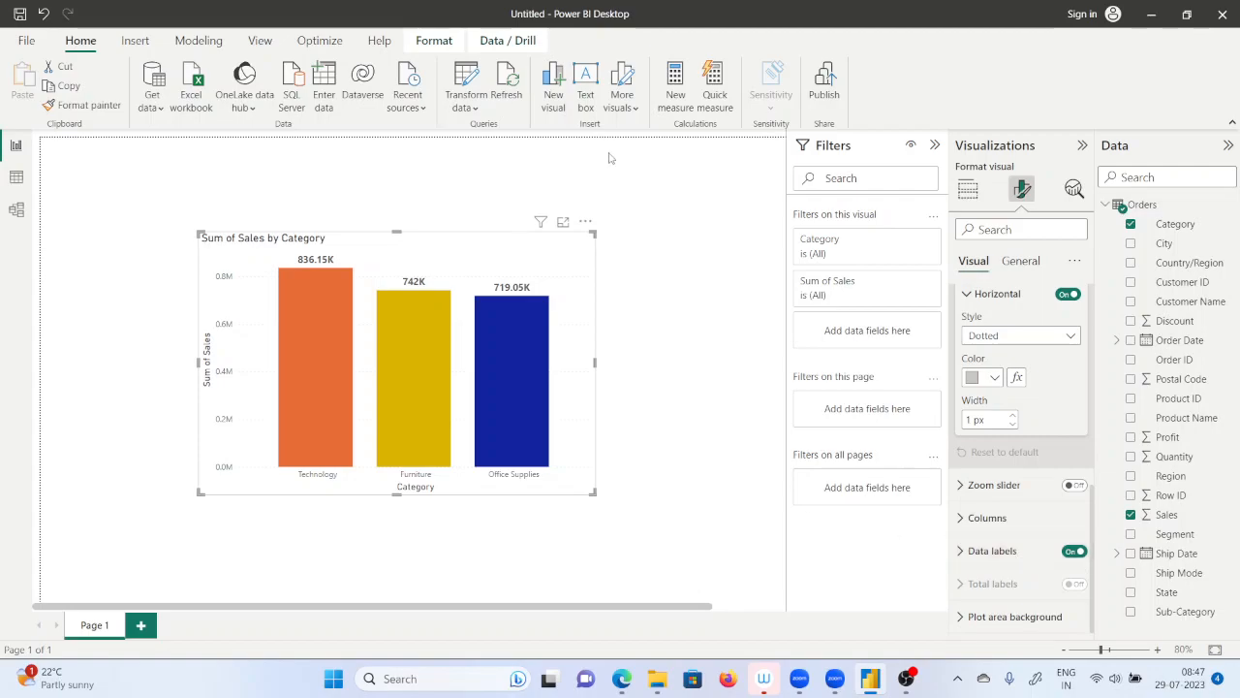
left_click(674, 284)
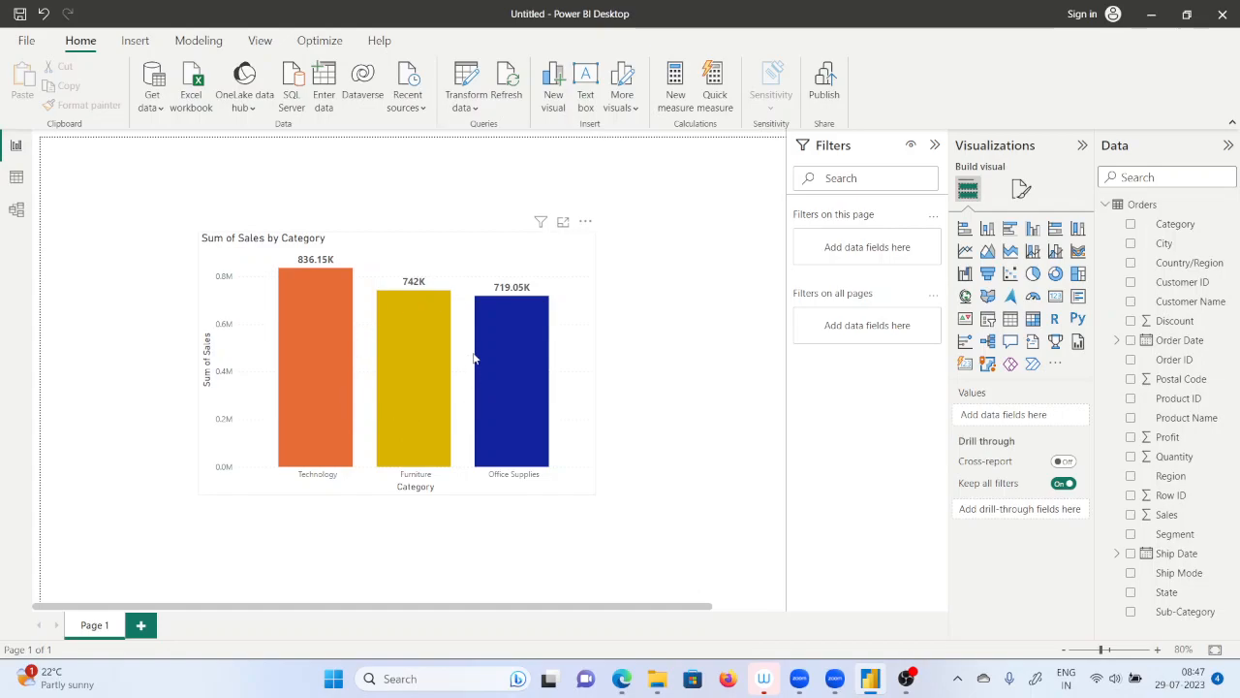
mouse_move(491, 343)
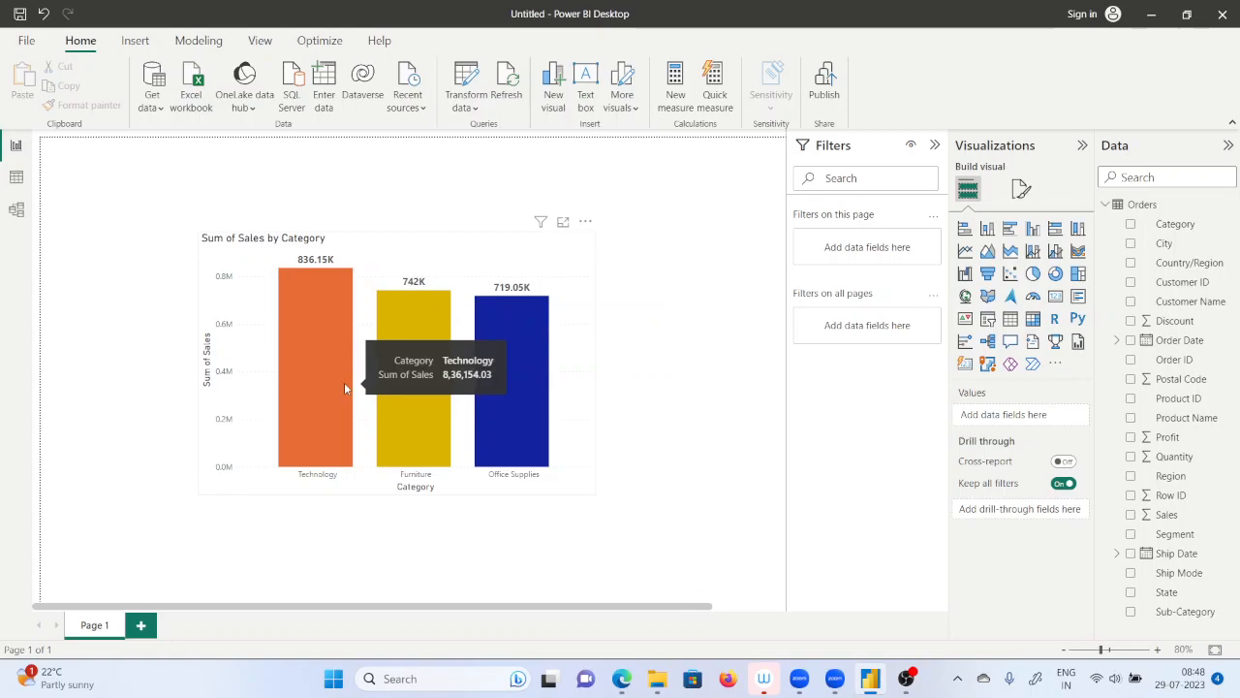
left_click(1032, 274)
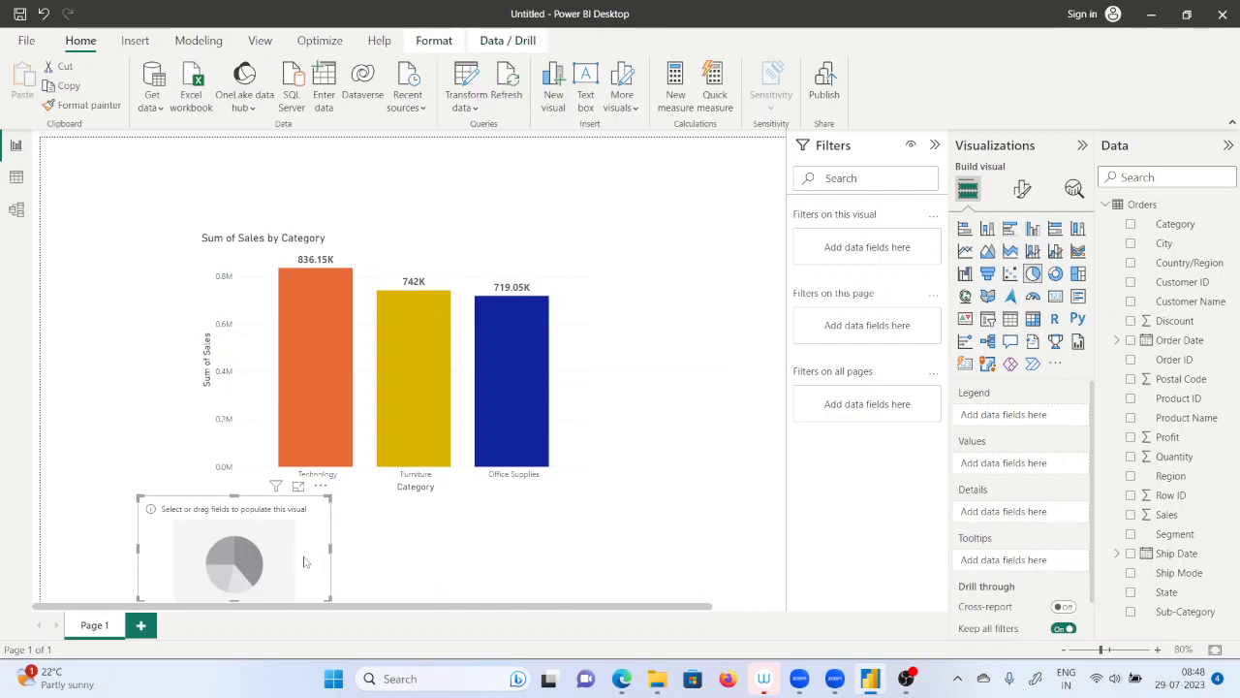
key("Delete")
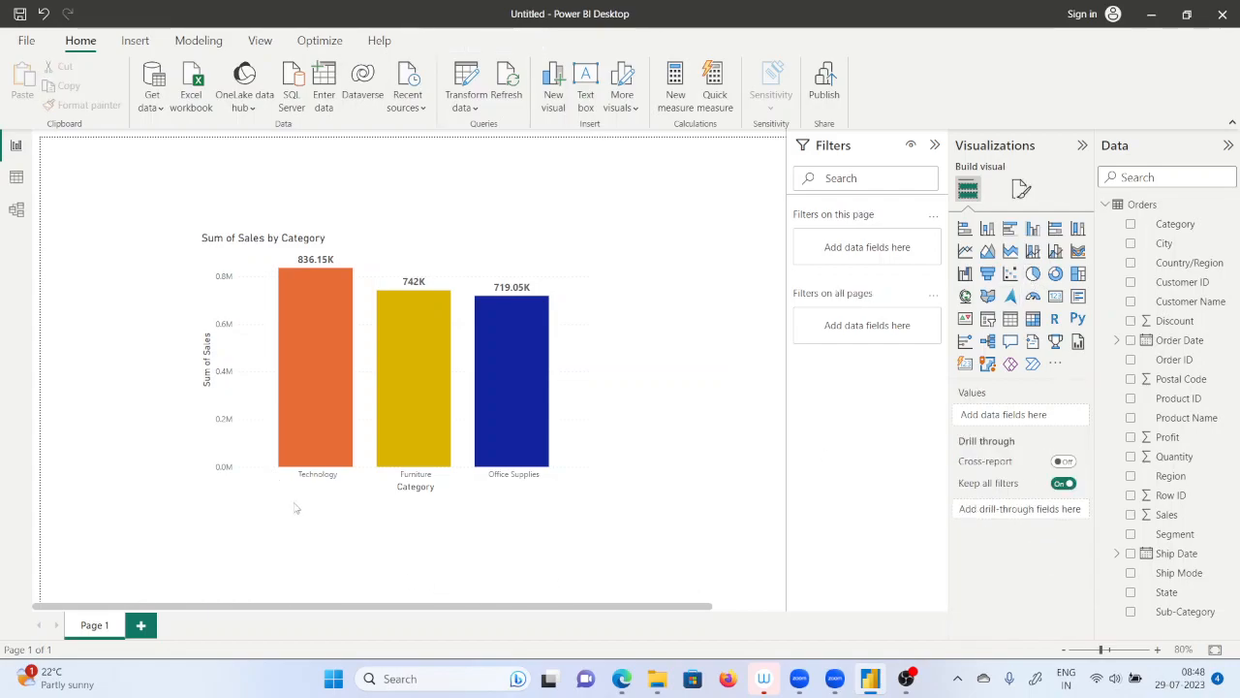
Convert the sales by category column chart to a pie chart and enlarge it slightly in both directions.
left_click(447, 254)
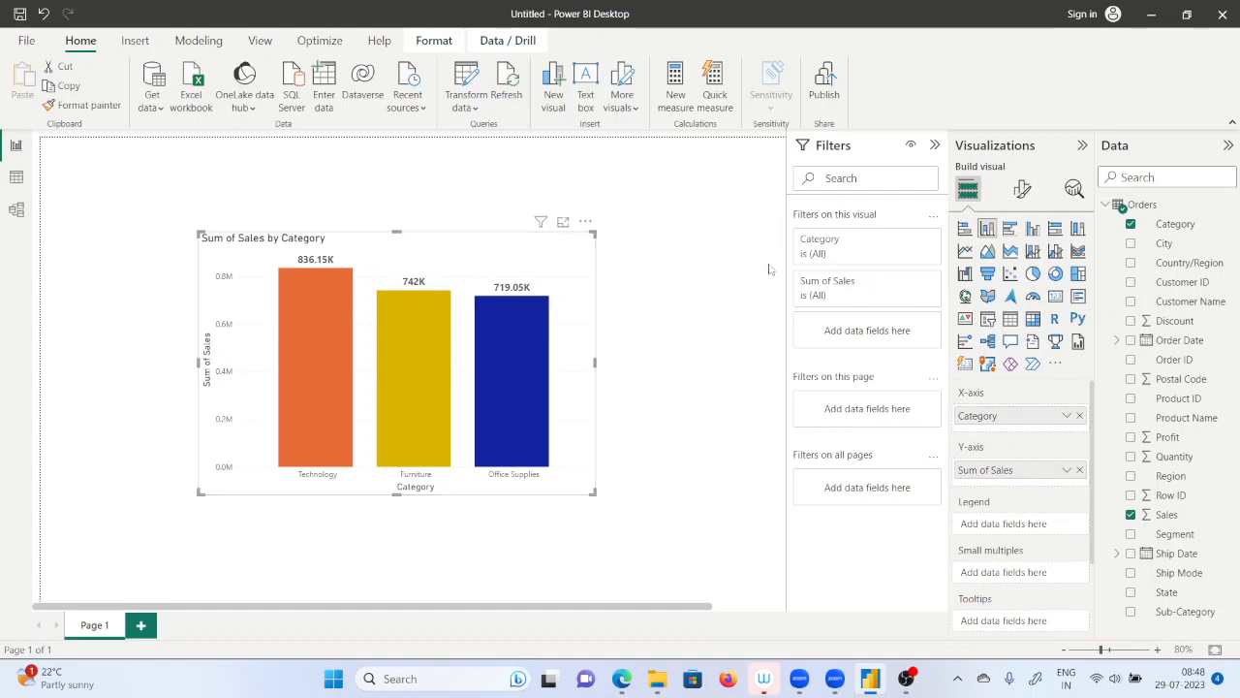
left_click(1033, 274)
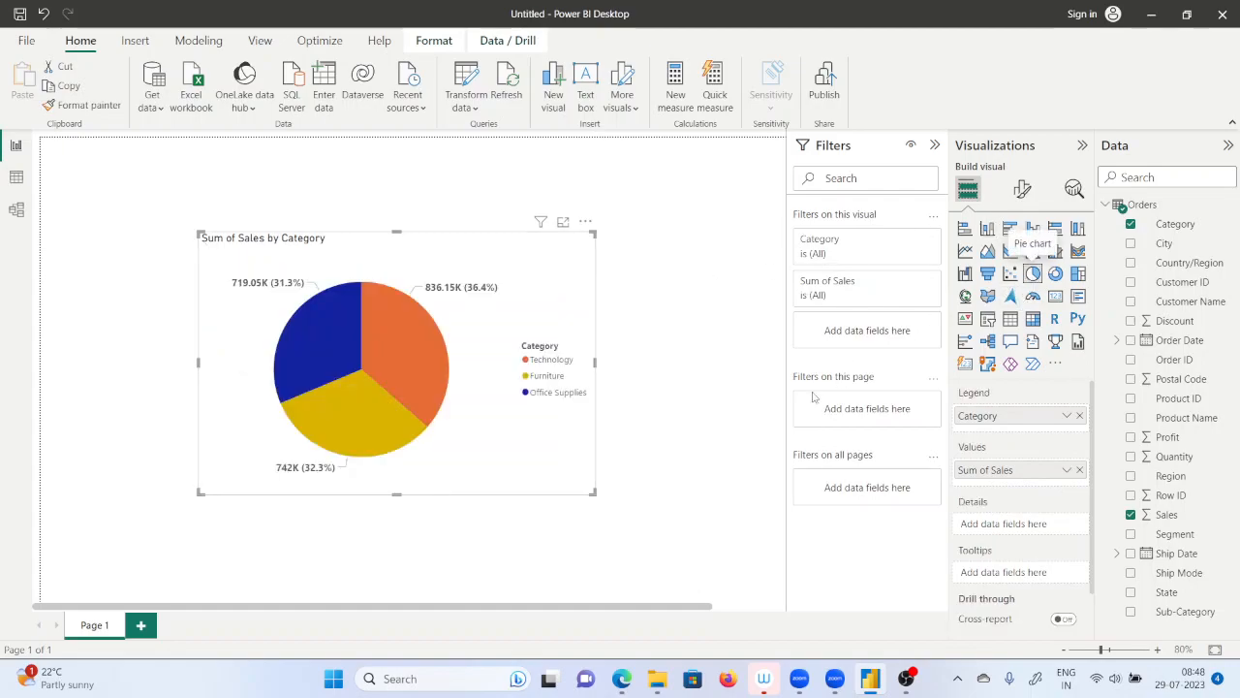
mouse_move(362, 405)
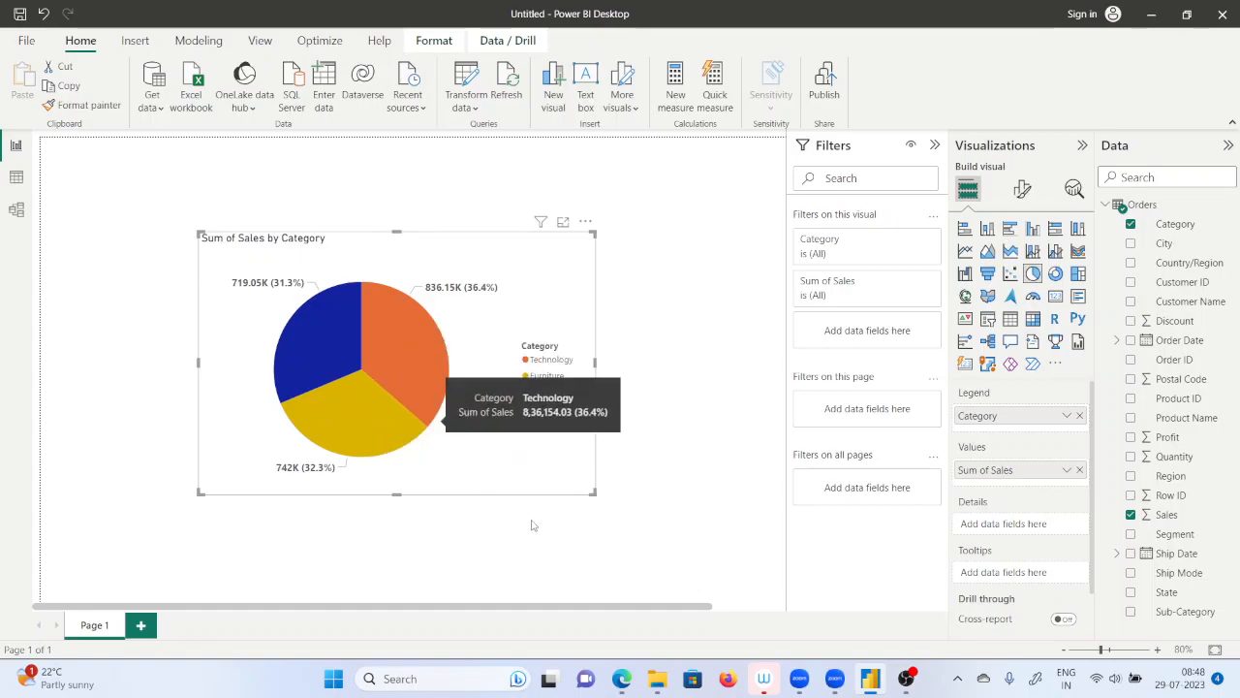
left_click_drag(598, 500, 662, 533)
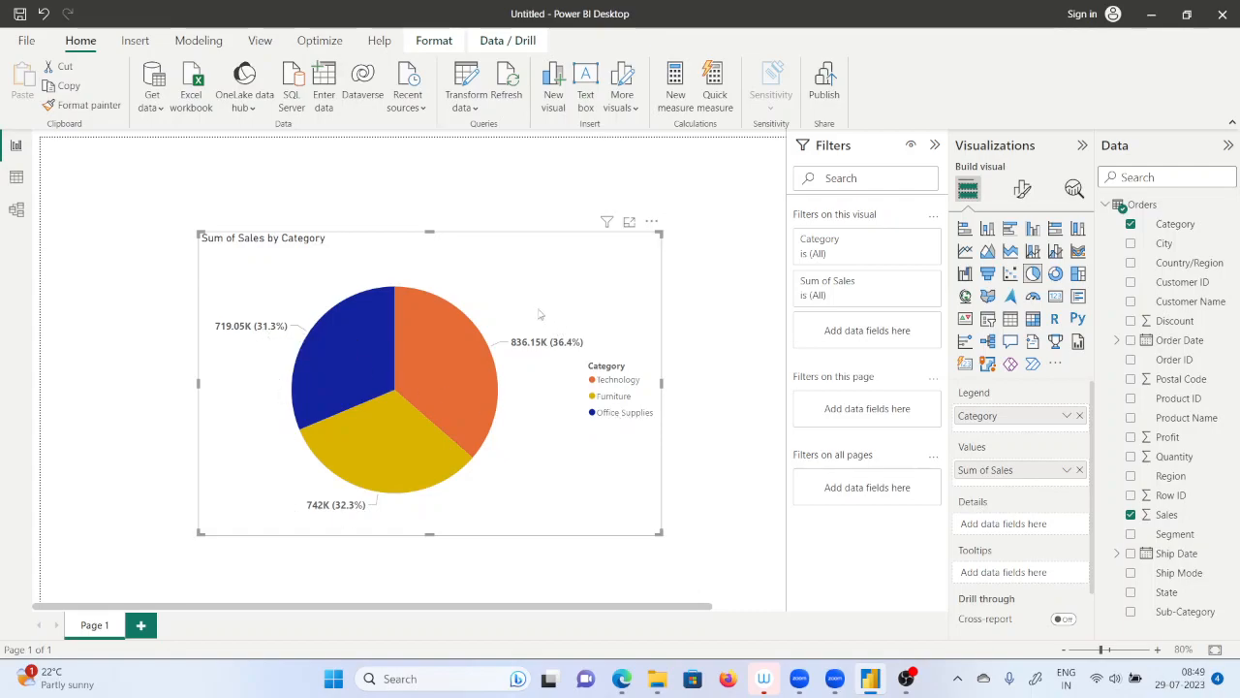
Set the text of the pie chart's legend to font size 13.
mouse_move(466, 419)
left_click(1027, 194)
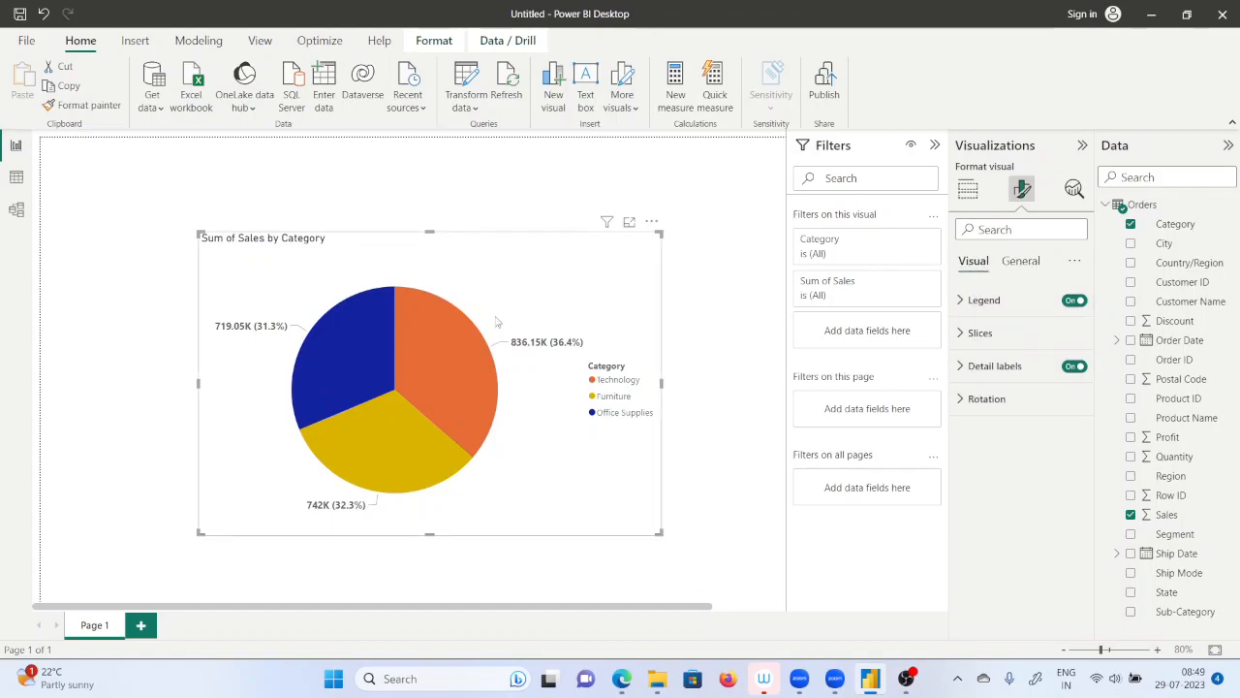
left_click(961, 300)
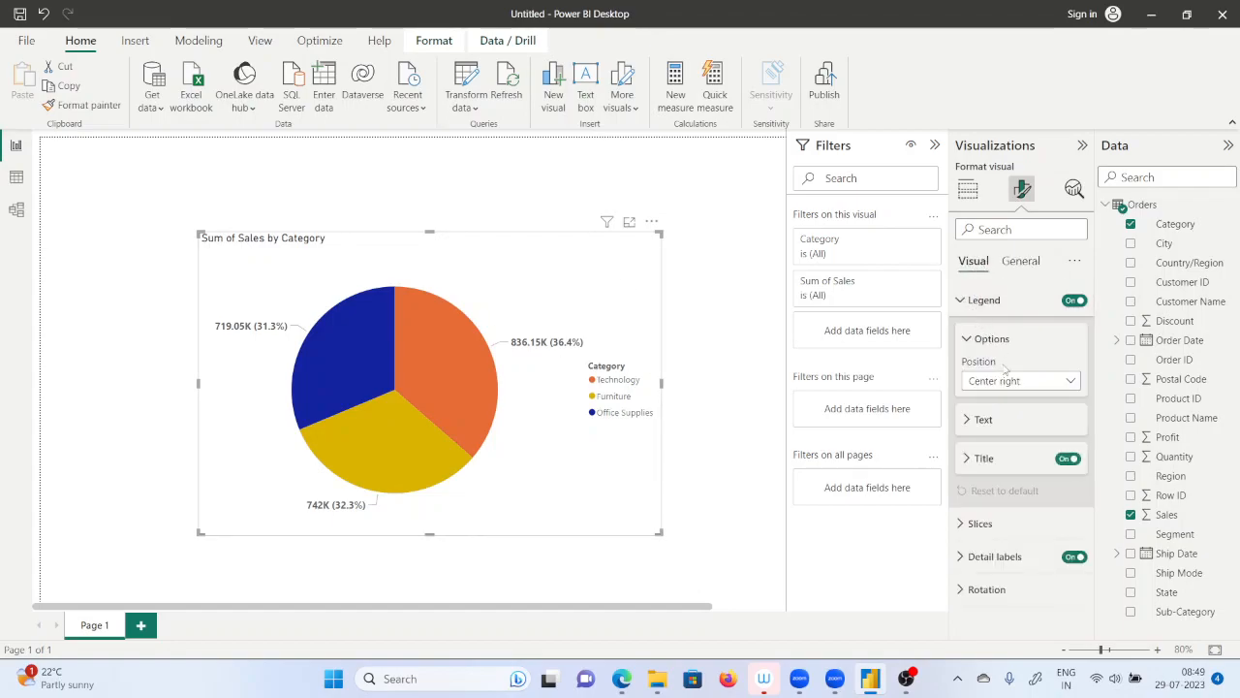
left_click(971, 419)
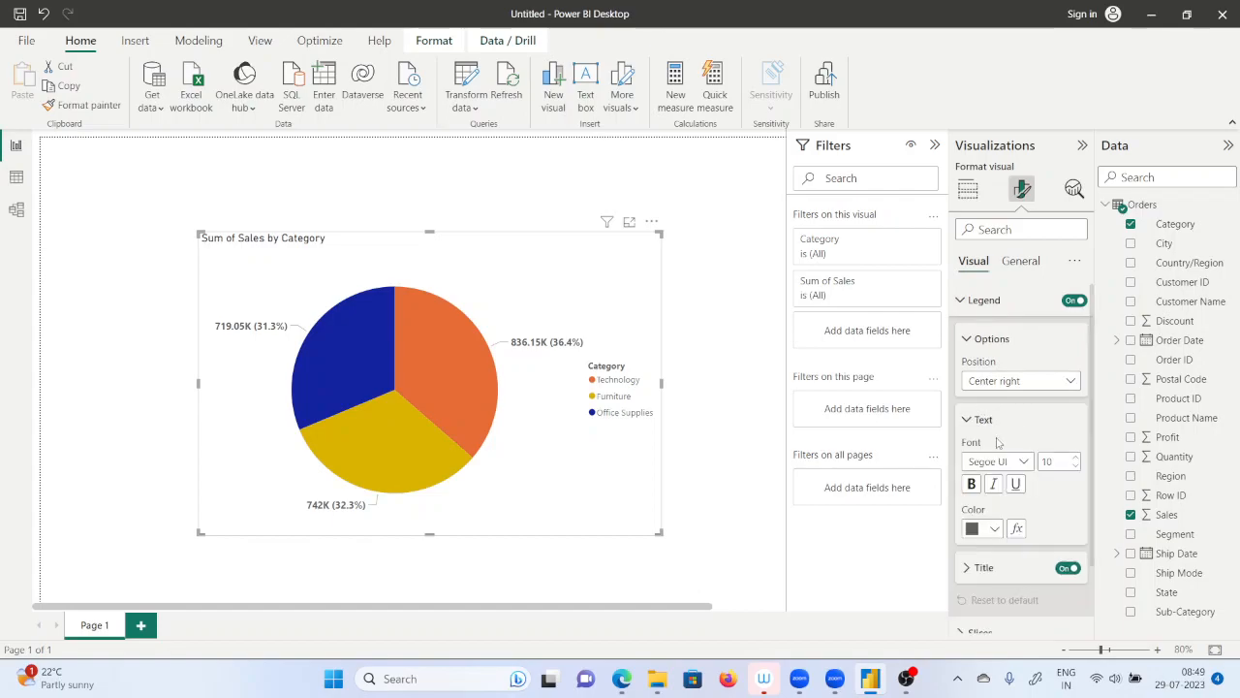
left_click(1076, 456)
left_click(1075, 457)
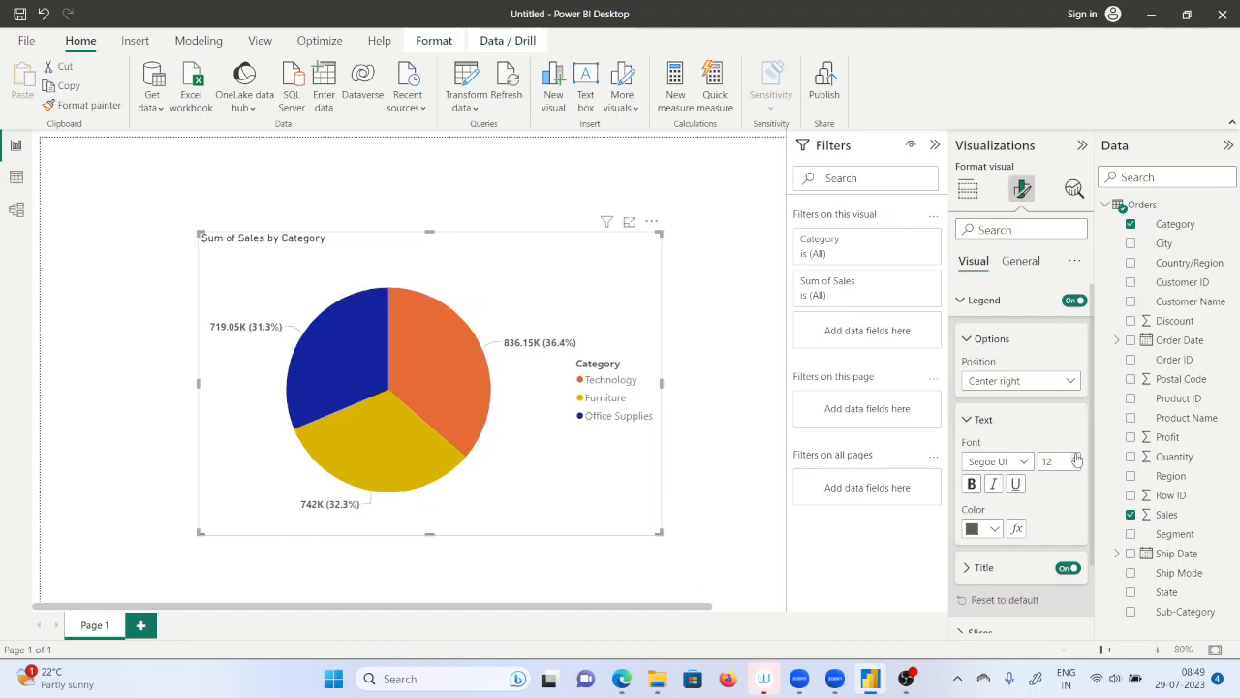
left_click(1077, 466)
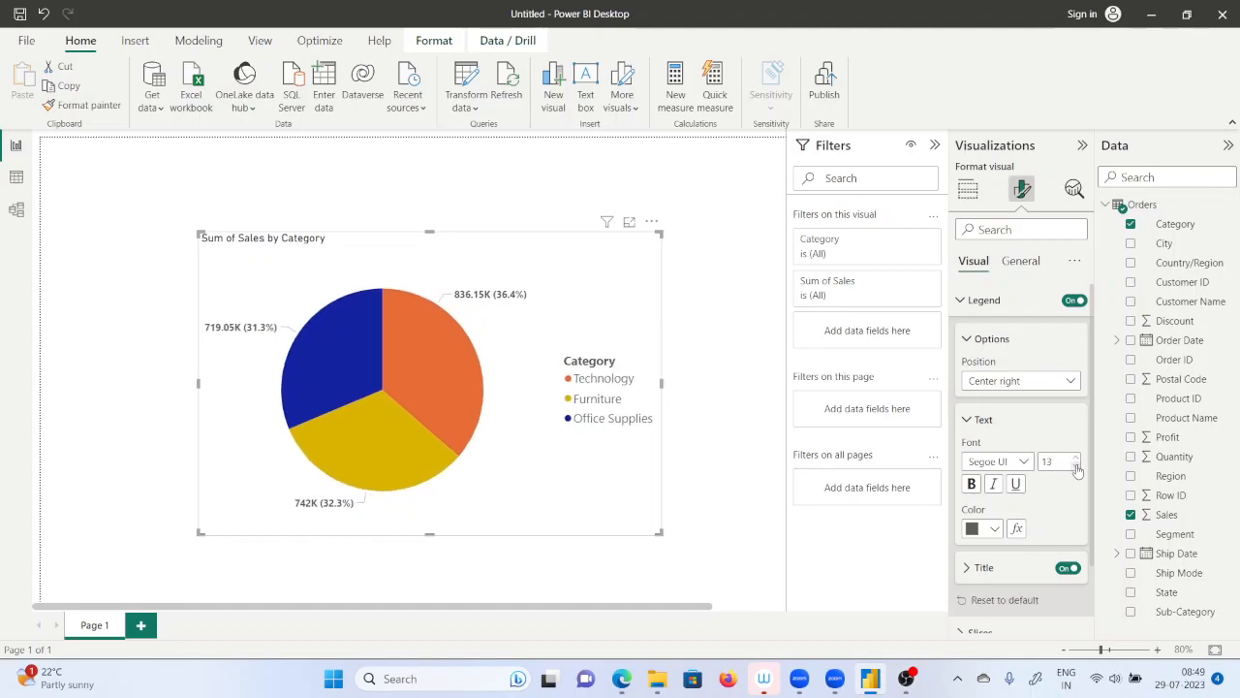
scroll(1032, 572, "down", 2)
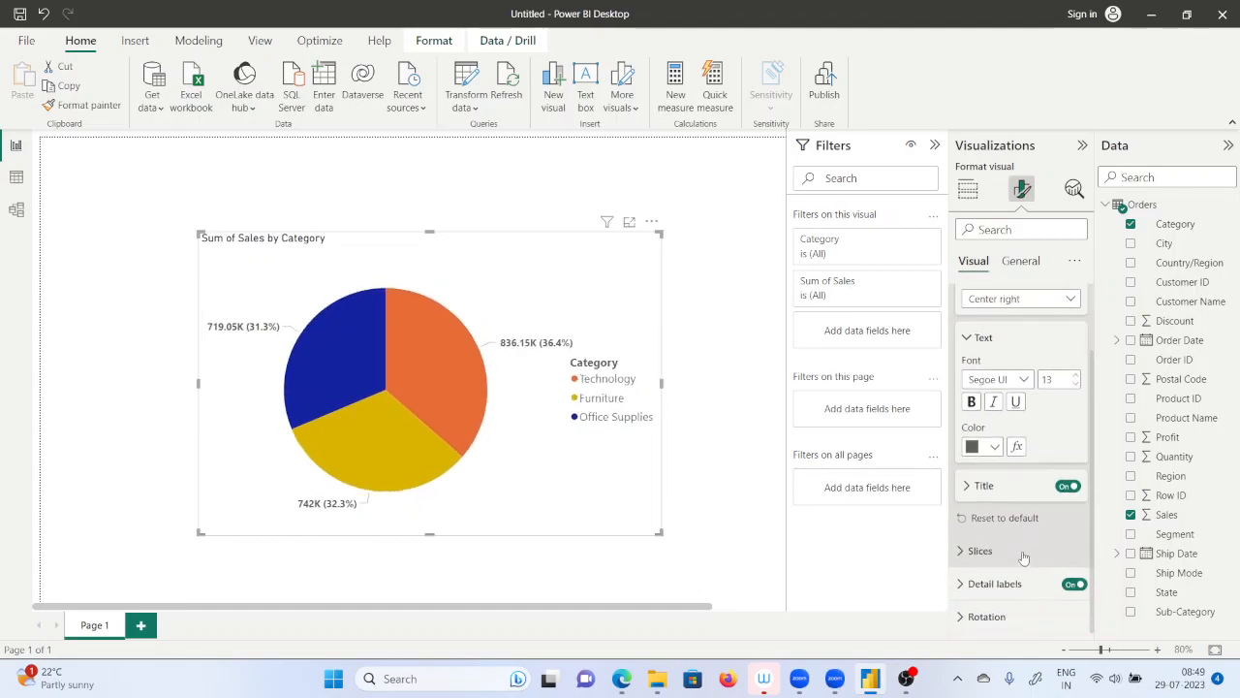
Hide the title of the pie chart's legend and show it again.
left_click(1068, 486)
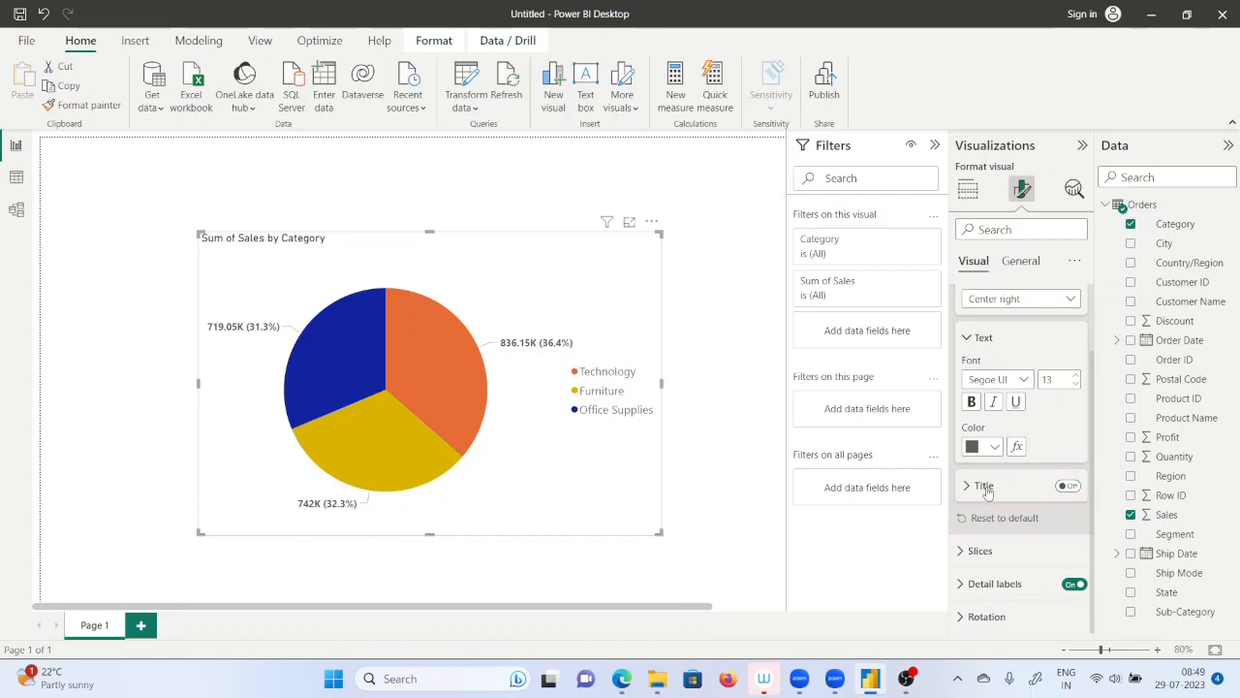
left_click(1067, 486)
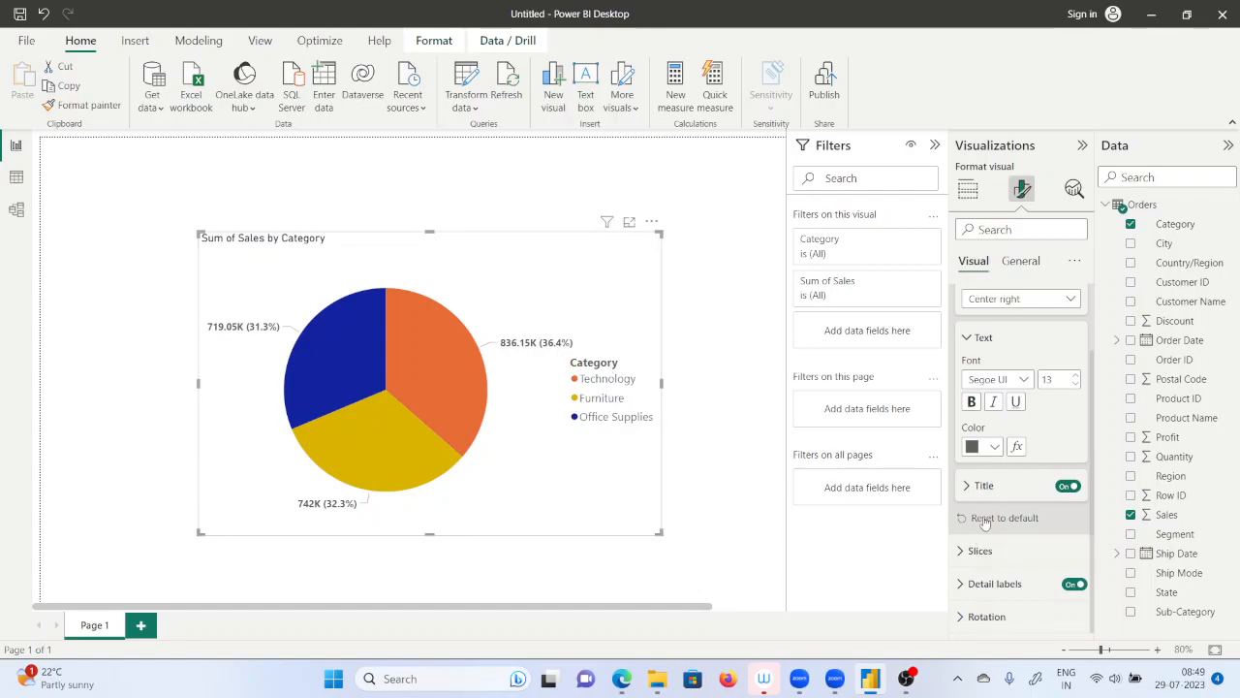
Review the color settings of the pie chart's slices for each category.
left_click(974, 552)
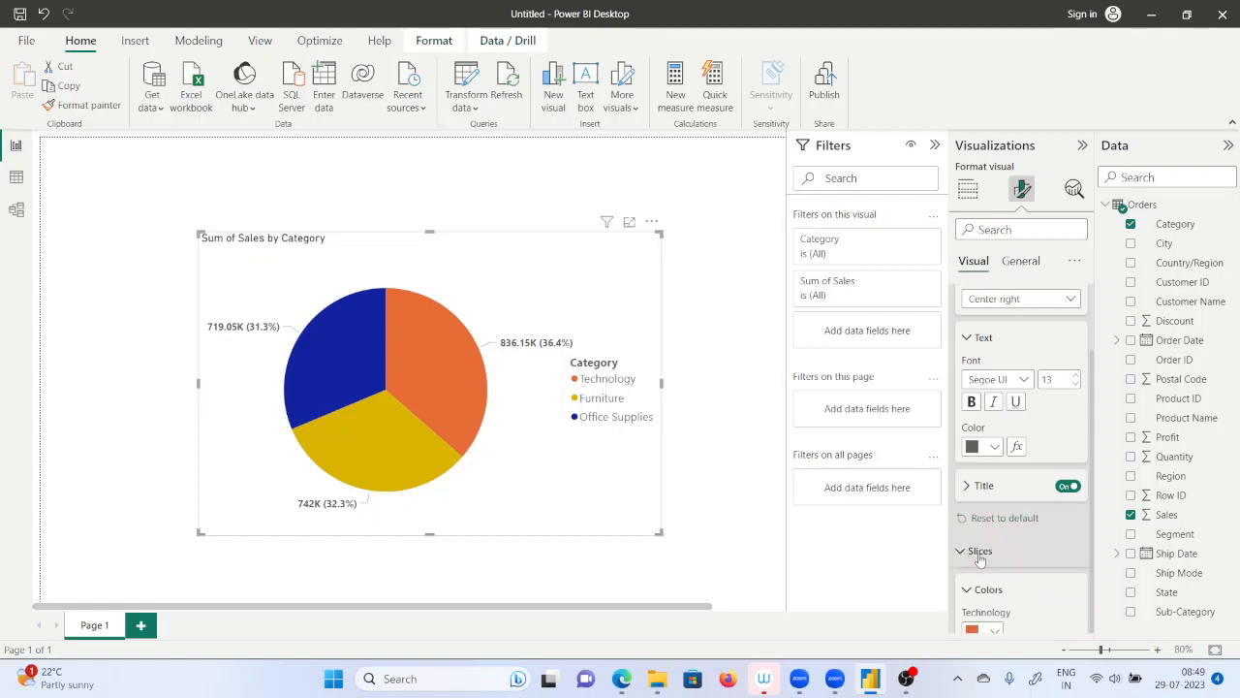
scroll(1007, 554, "down", 2)
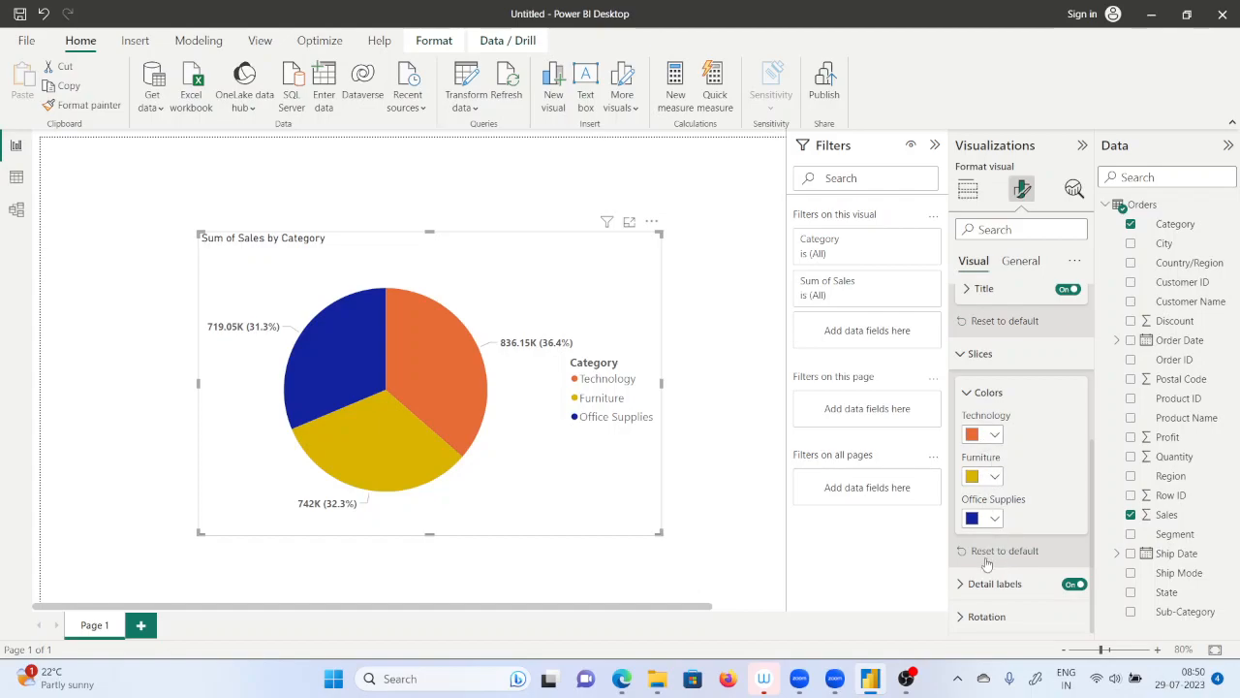
Try the Inside, Prefer outside and Prefer inside positions for the pie chart's detail labels, and set the position back to Outside.
left_click(962, 589)
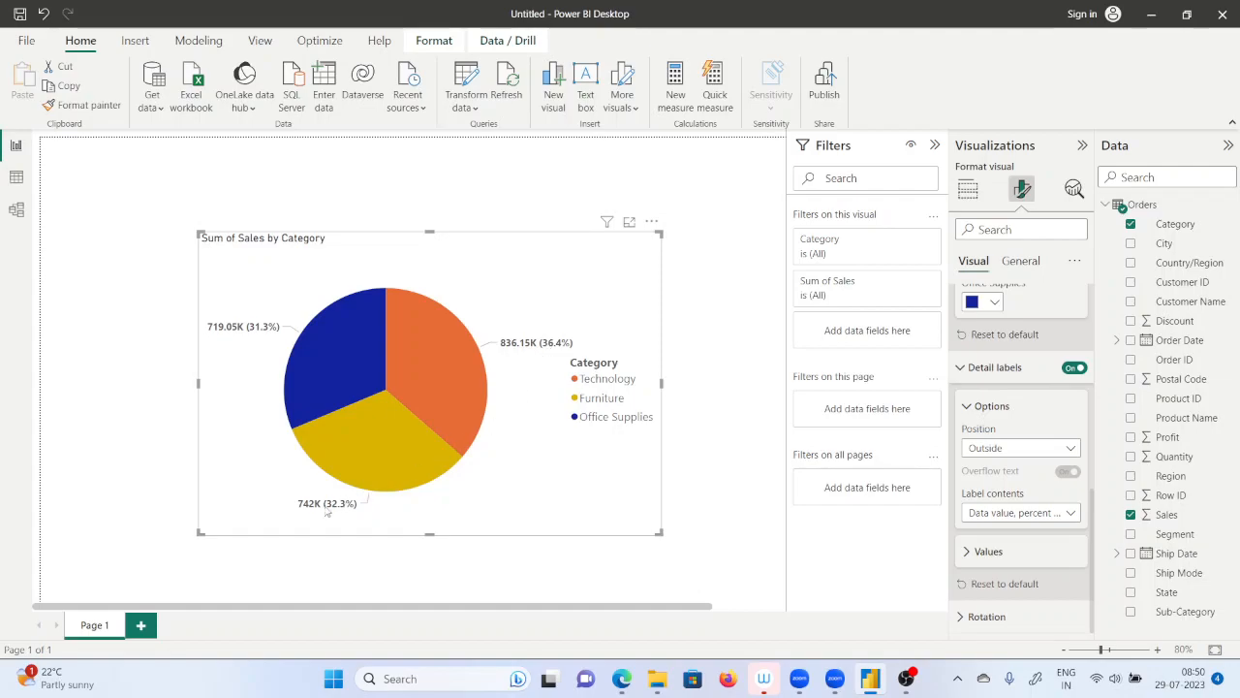
left_click(1071, 450)
left_click(994, 486)
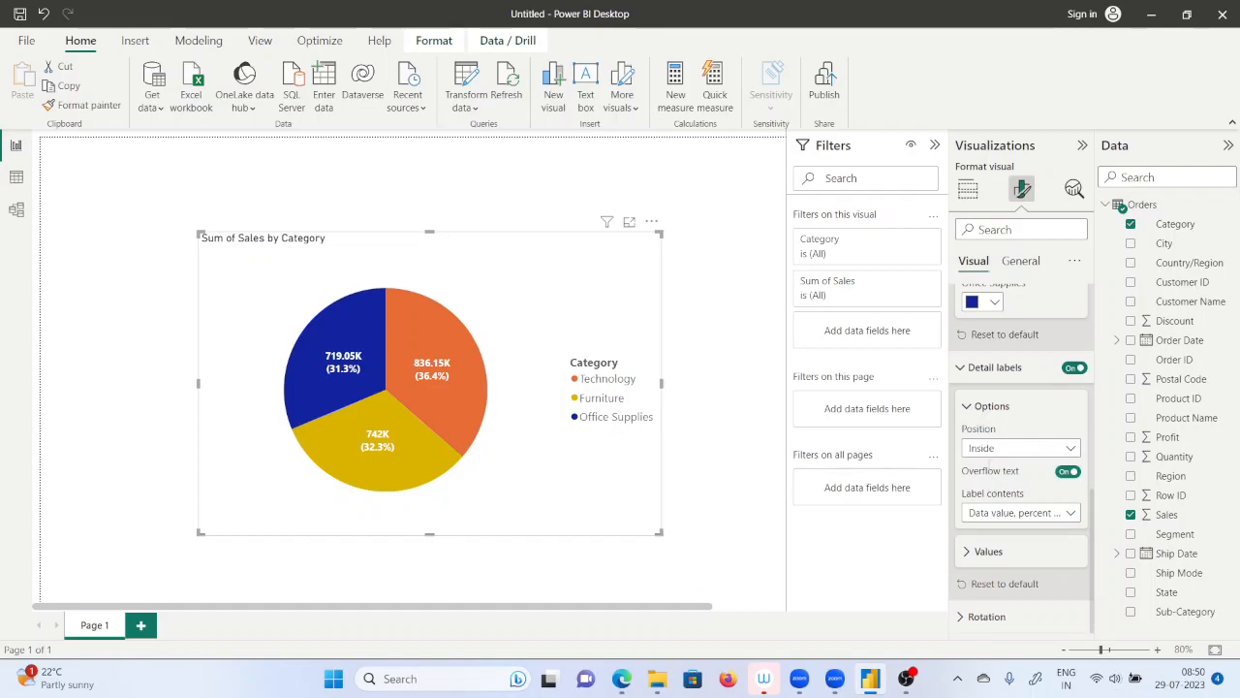
left_click(984, 452)
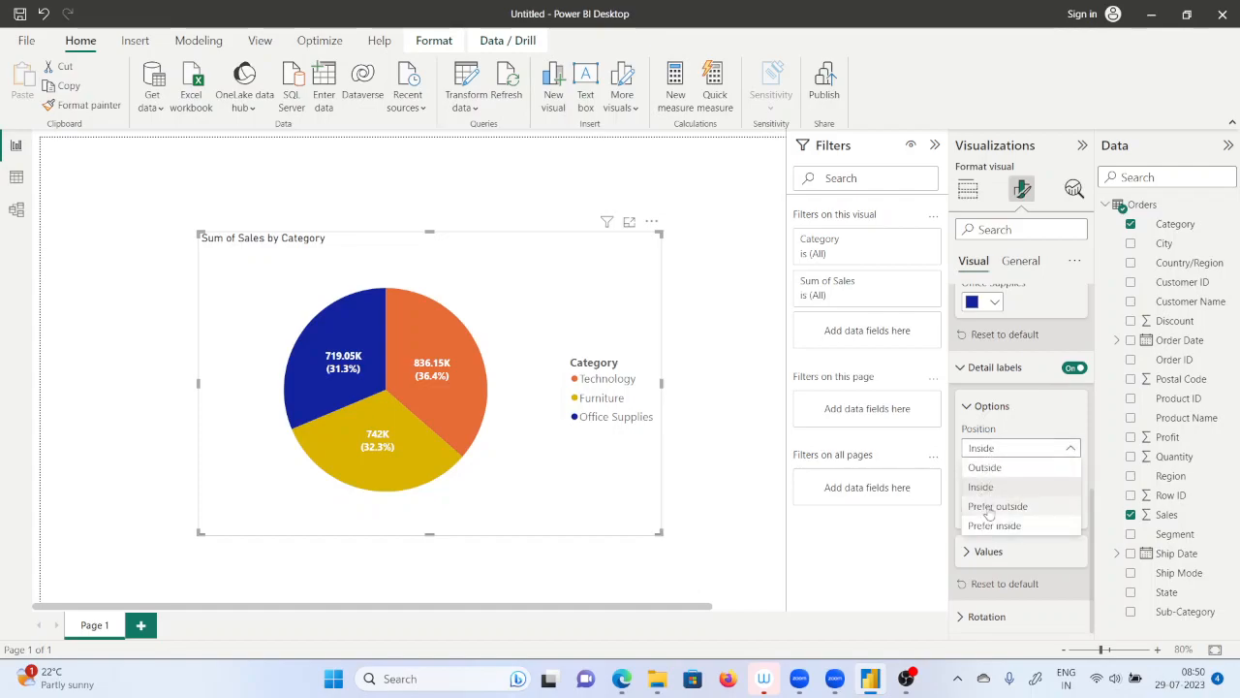
left_click(988, 507)
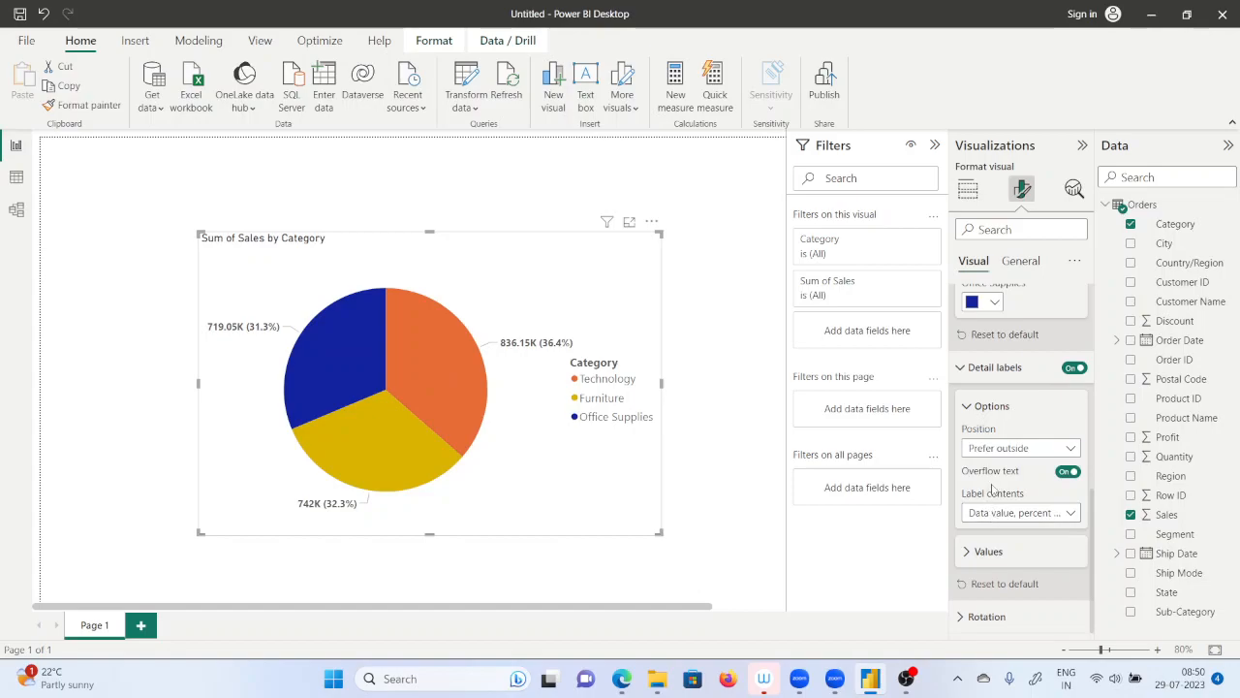
left_click(998, 449)
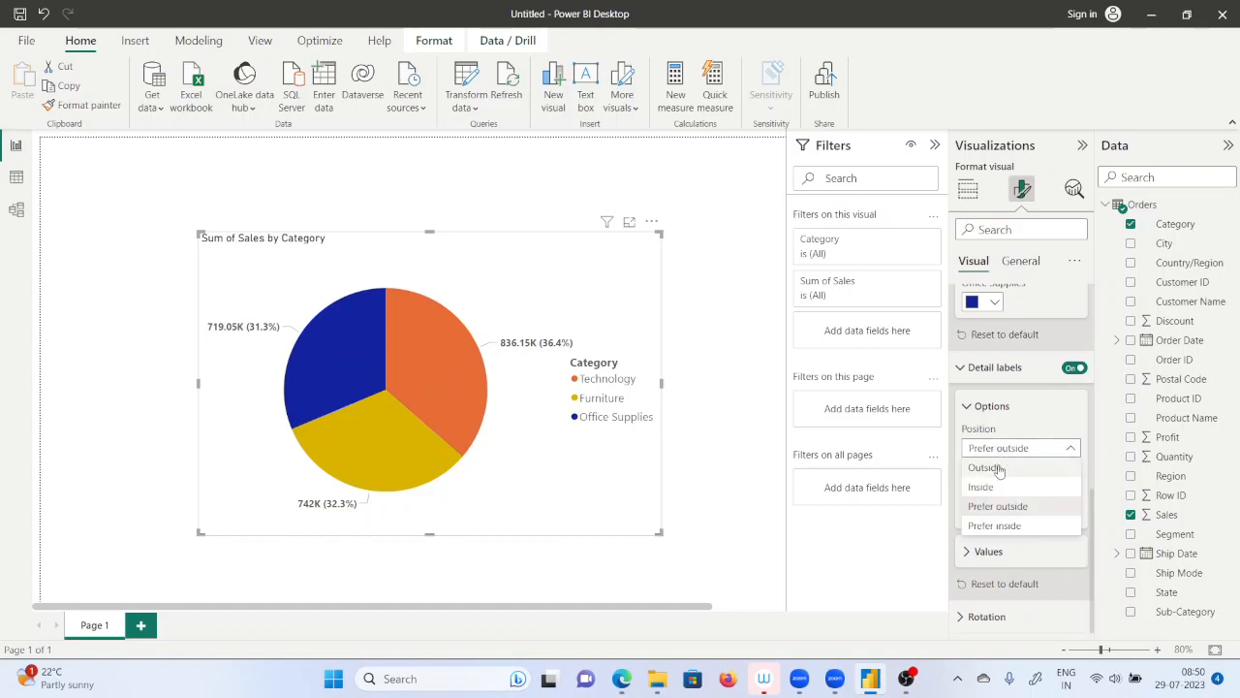
left_click(993, 526)
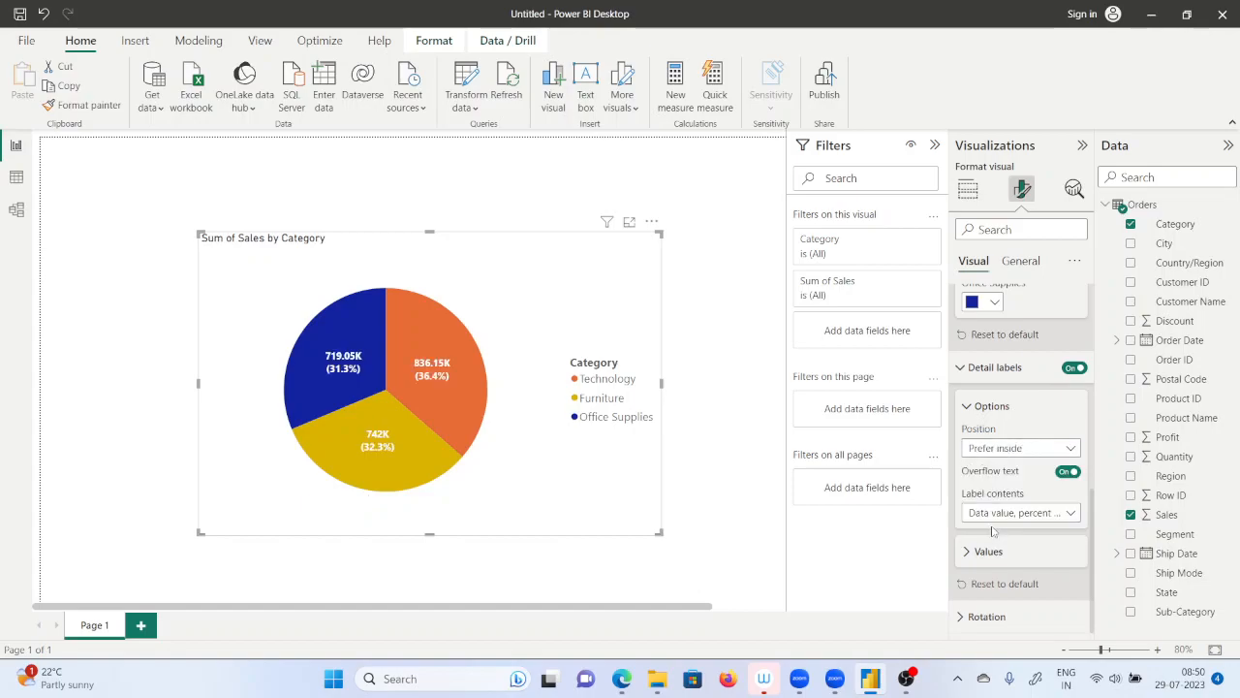
left_click(1011, 449)
left_click(998, 469)
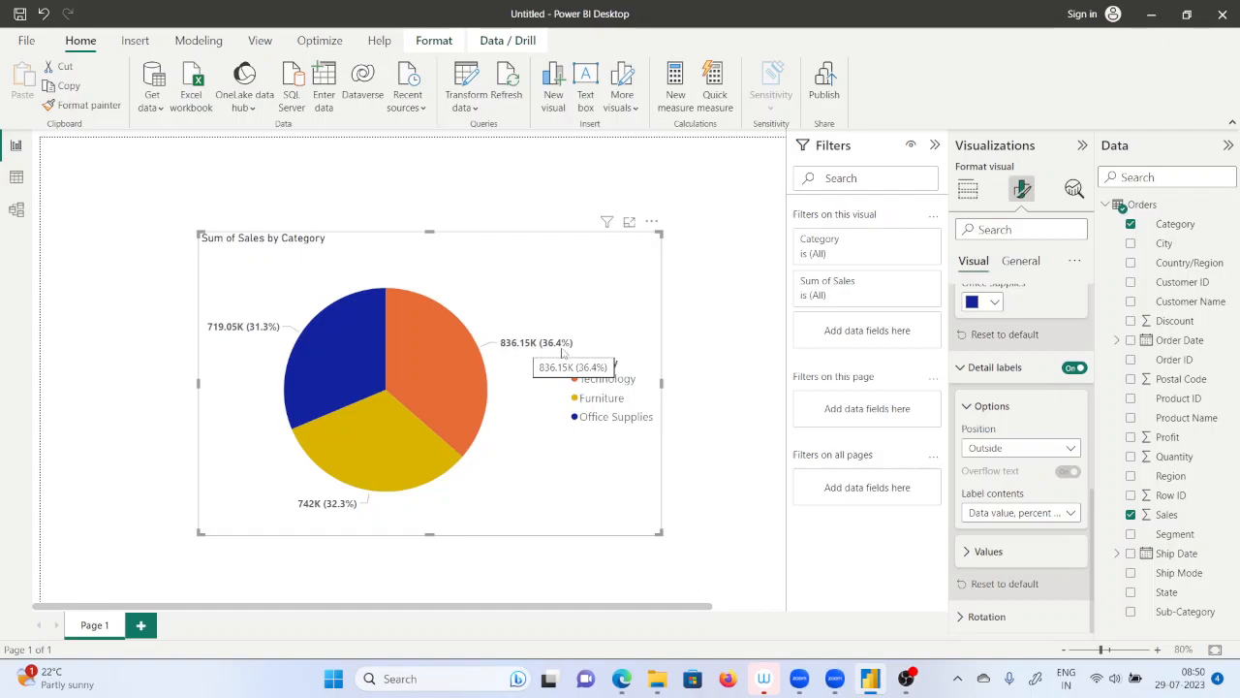
Try the detail label contents Percent of total, Data value, Category, and Category, percent of total, and return to Data value, percent of total.
left_click(1039, 514)
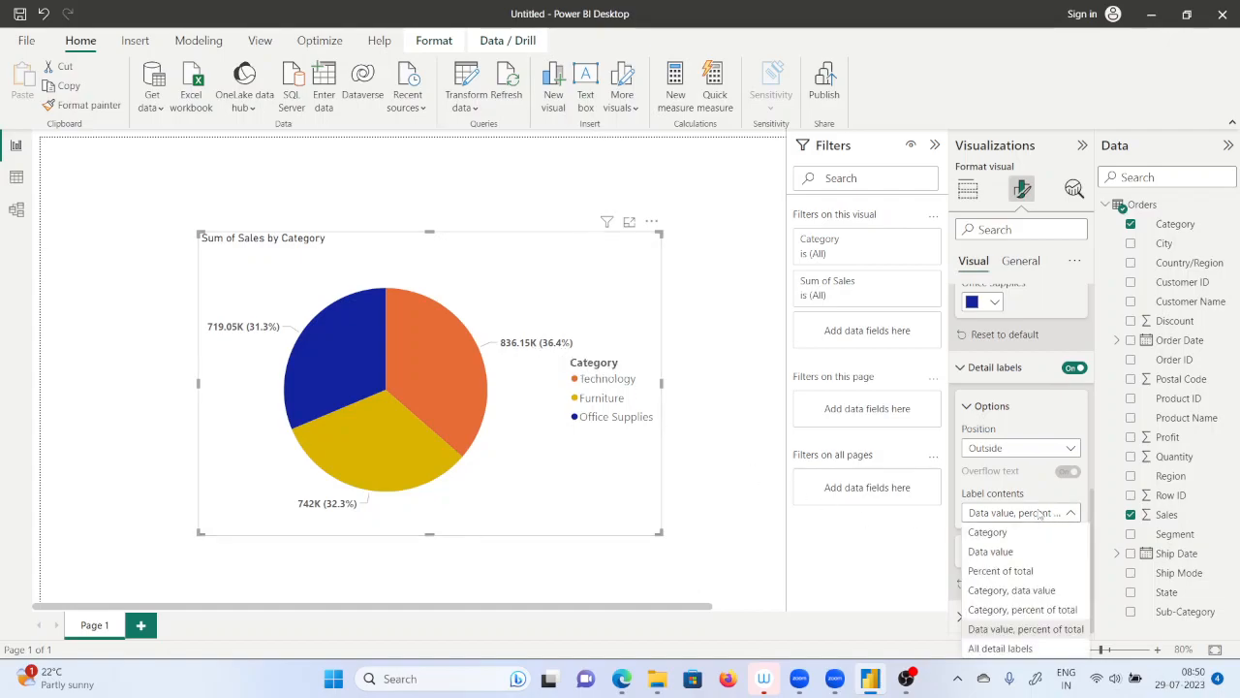
left_click(1008, 573)
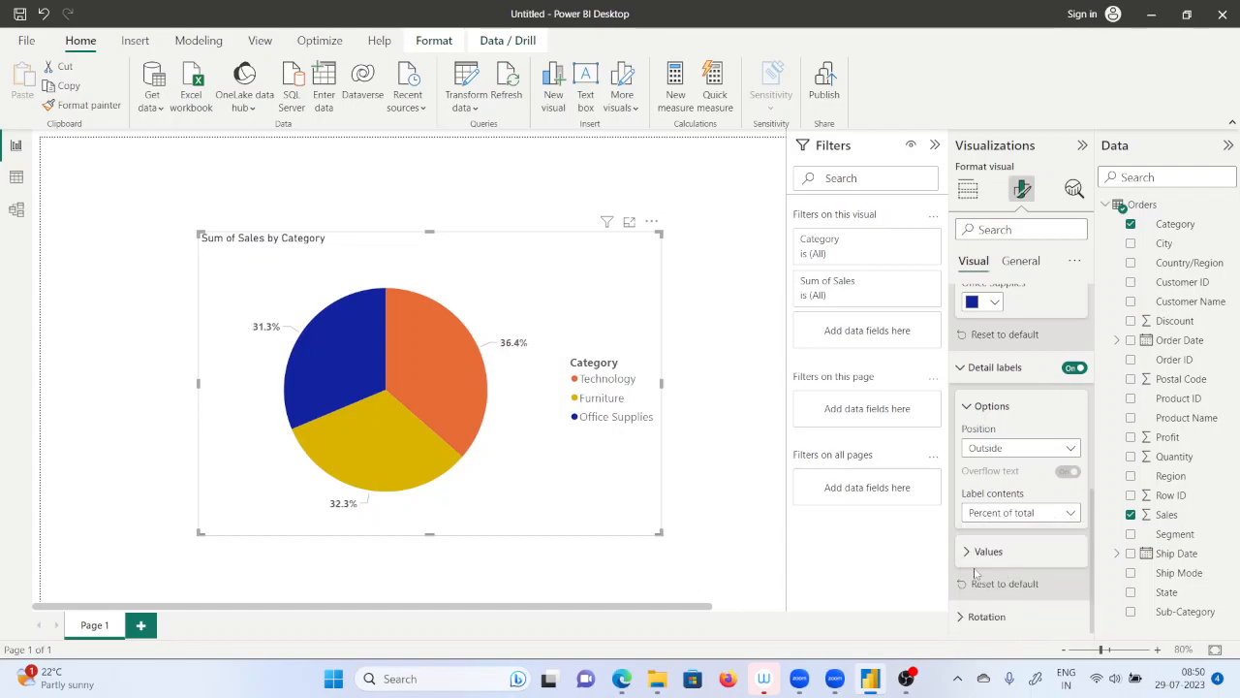
left_click(1011, 513)
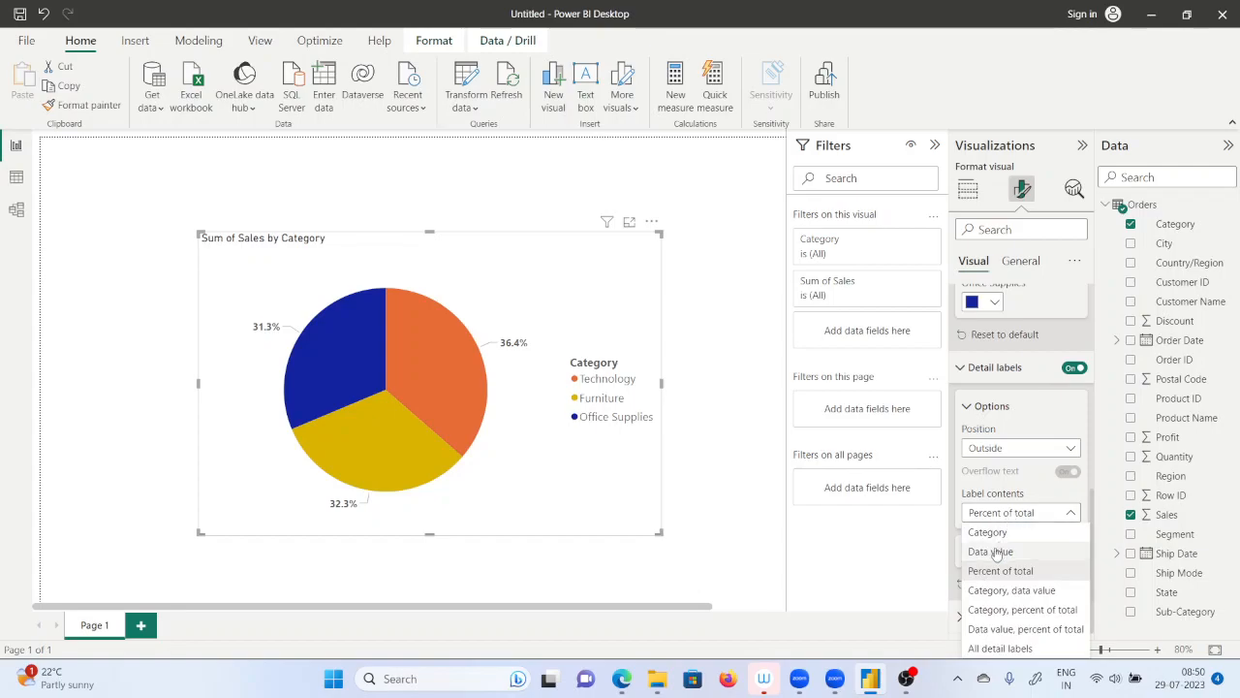
left_click(996, 552)
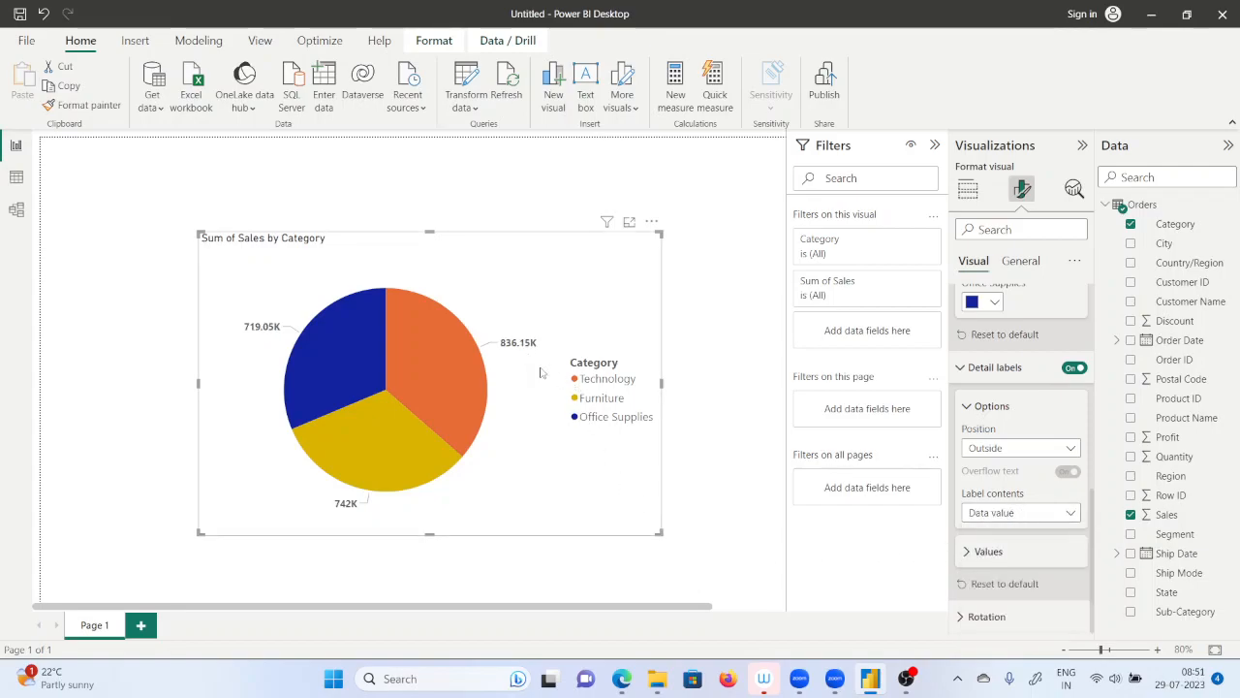
left_click(1008, 512)
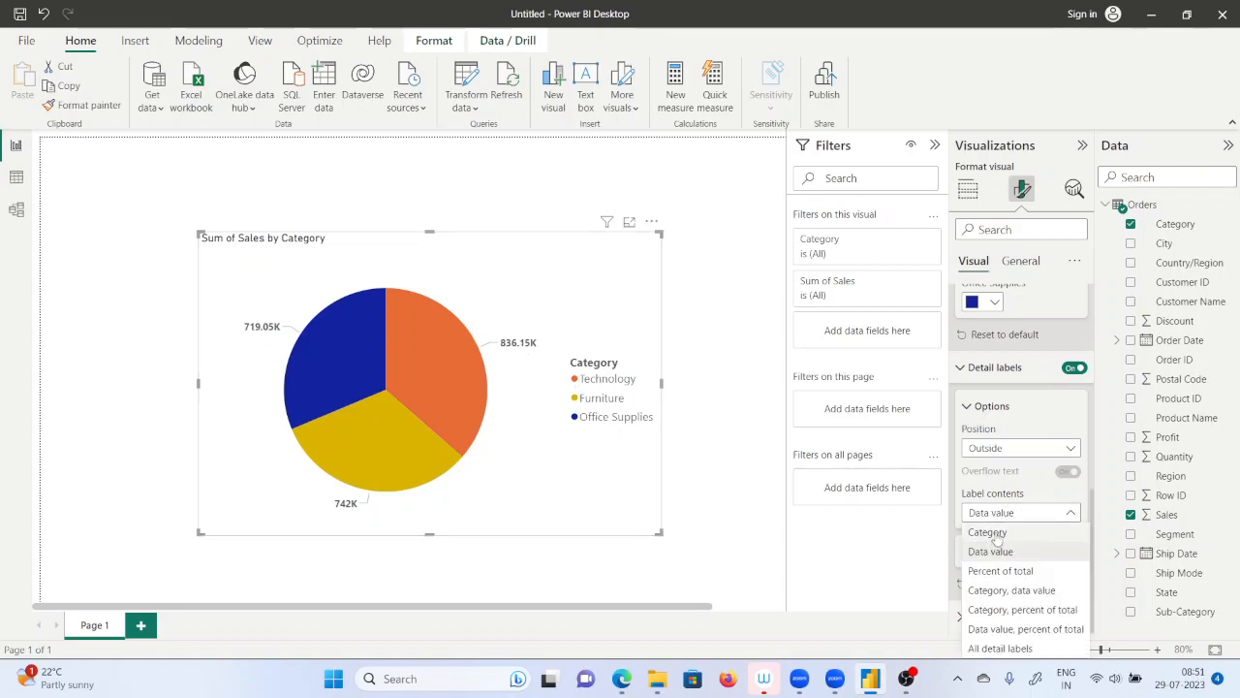
left_click(990, 533)
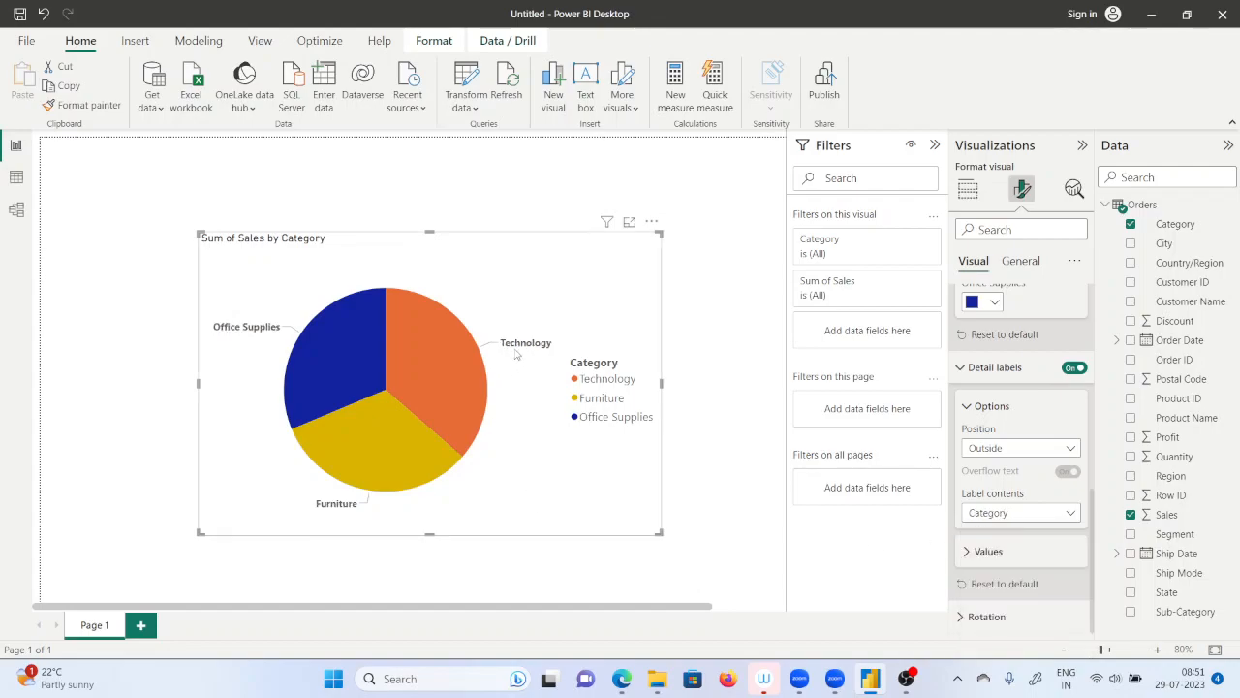
left_click(1022, 516)
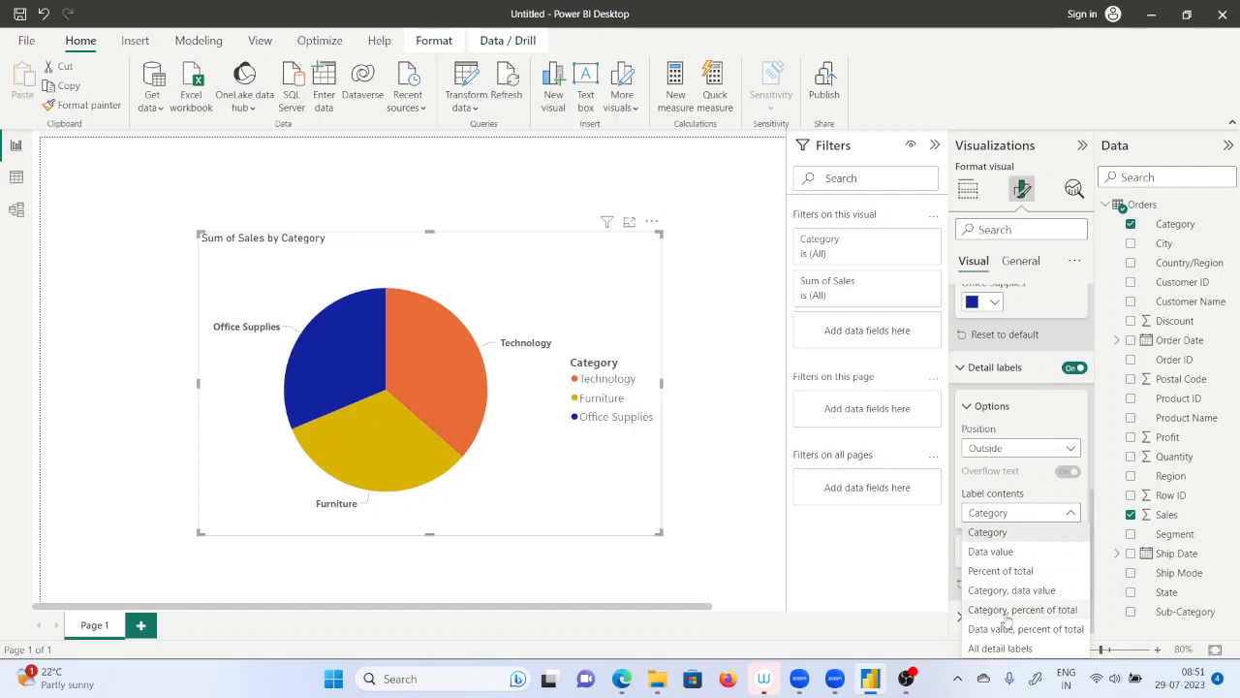
left_click(1005, 613)
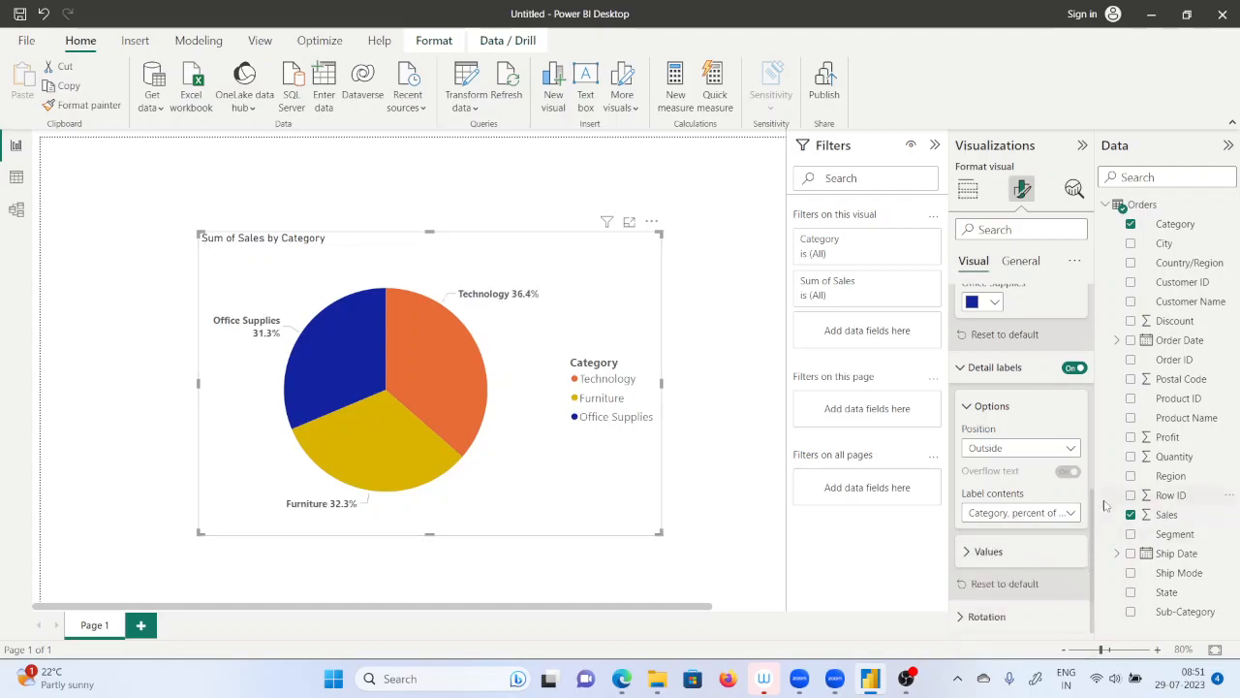
left_click(1044, 517)
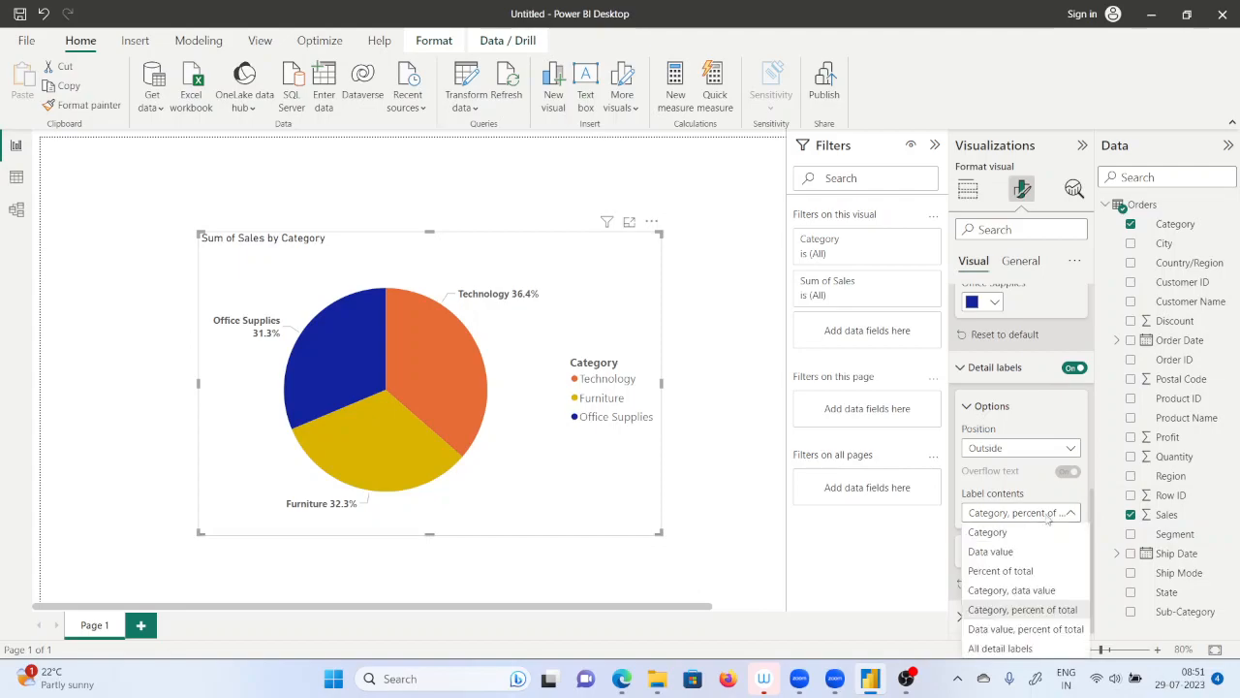
left_click(1006, 634)
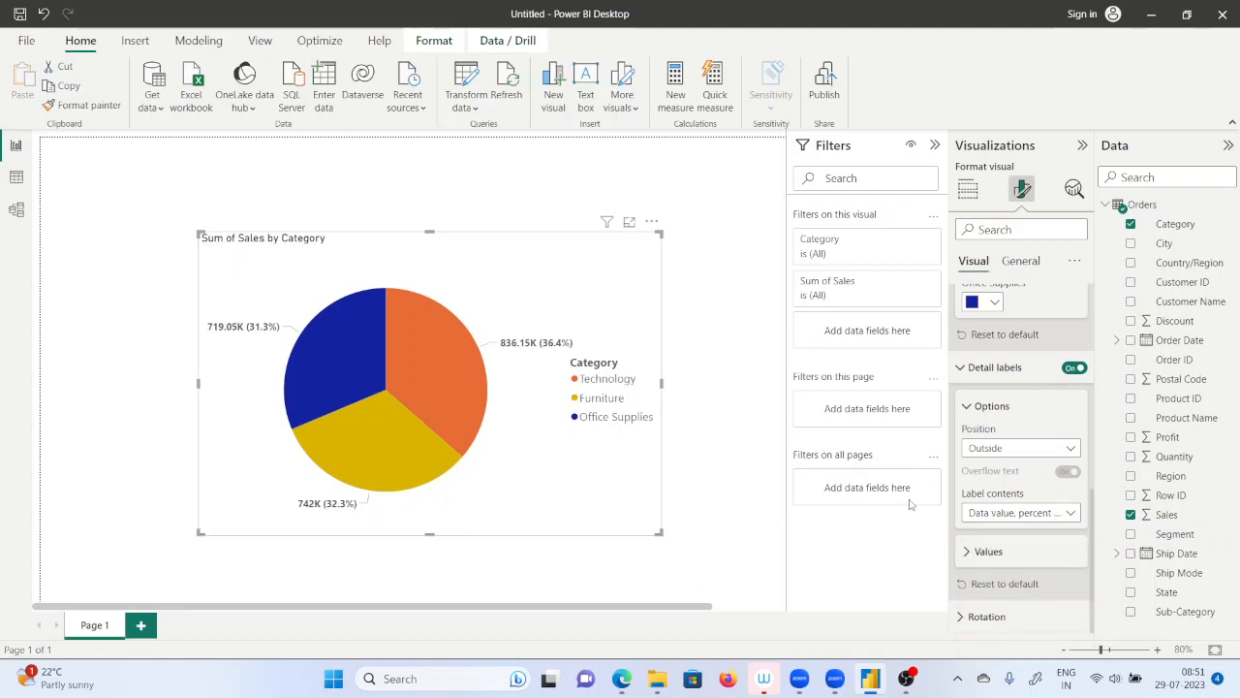
Set the label contents of the pie chart's detail labels to All detail labels.
left_click(990, 521)
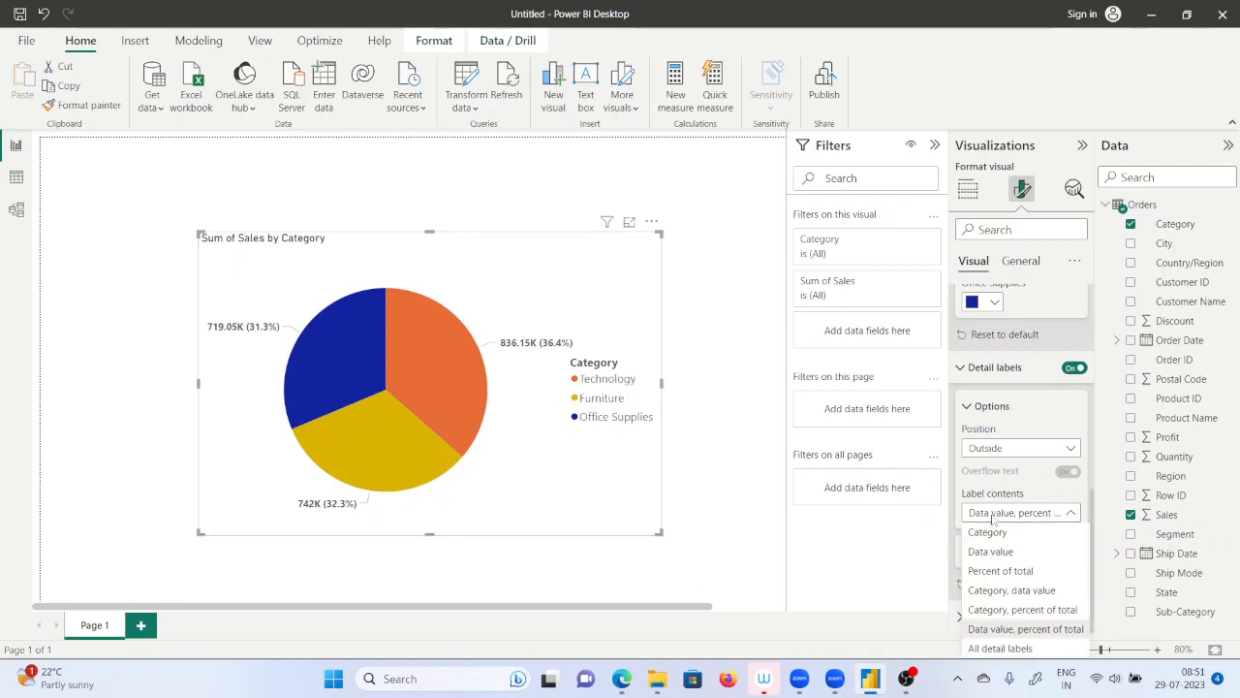
left_click(992, 649)
mouse_move(473, 364)
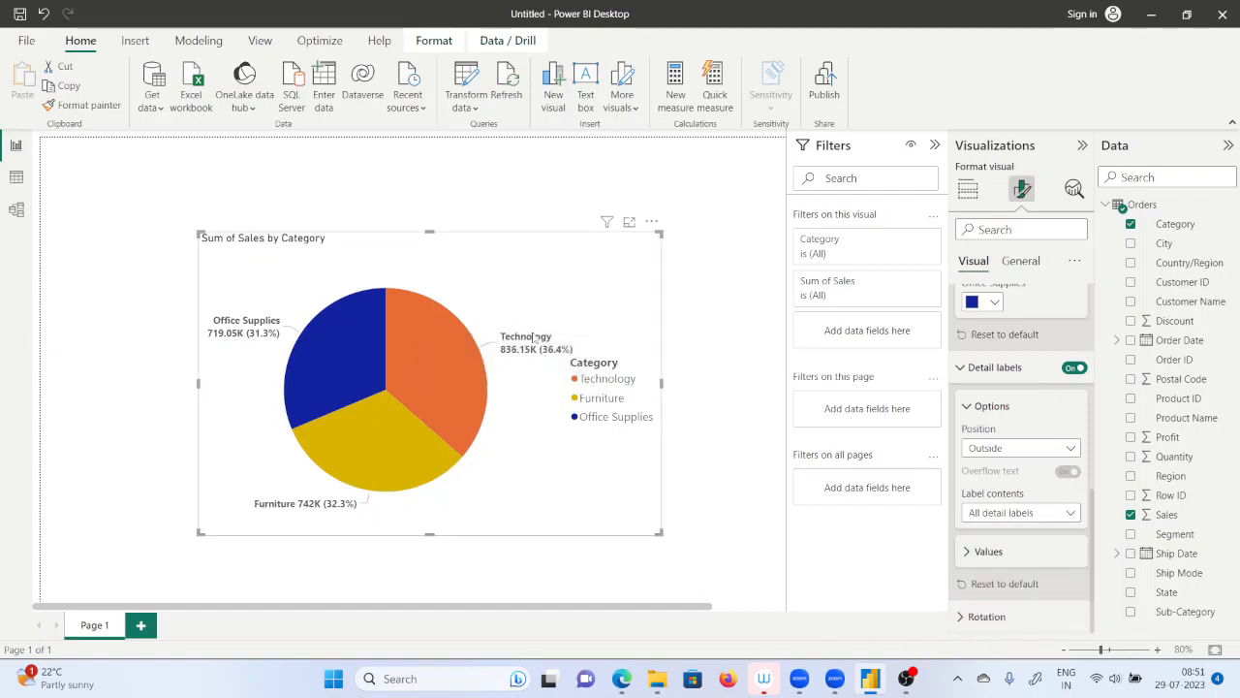
mouse_move(510, 360)
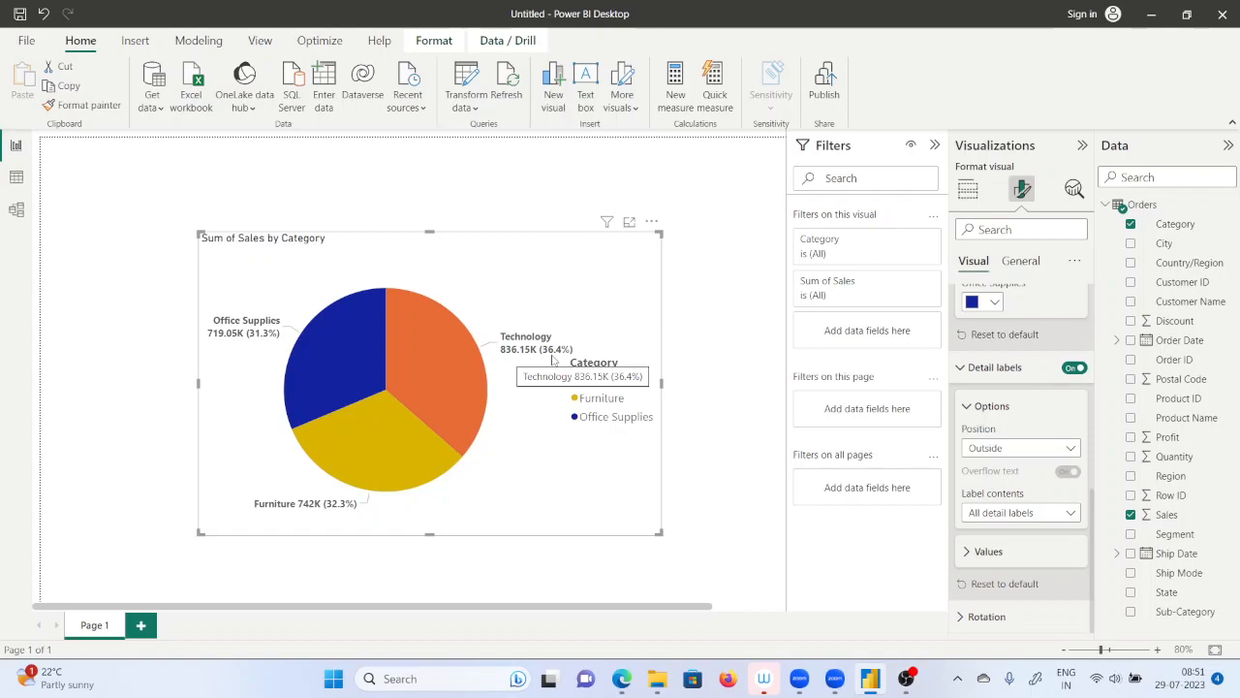
Switch to the Google Meet call in the browser to check it and return to Power BI.
mouse_move(621, 678)
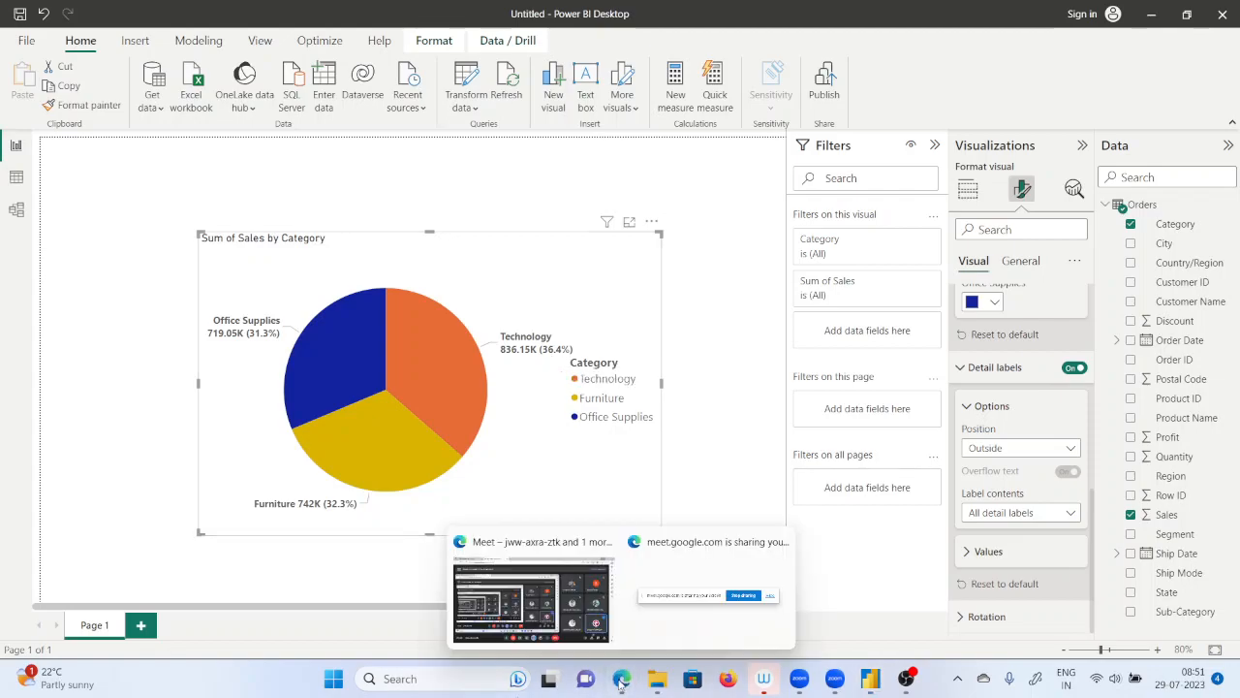
left_click(569, 636)
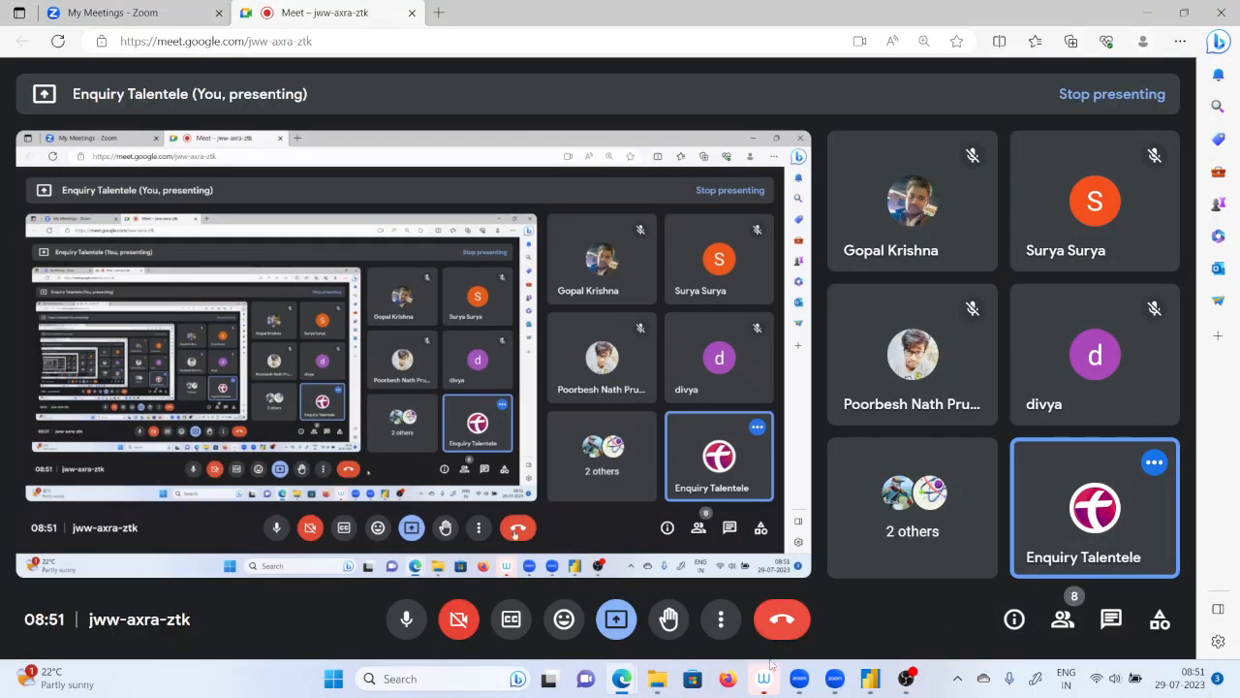
left_click(872, 683)
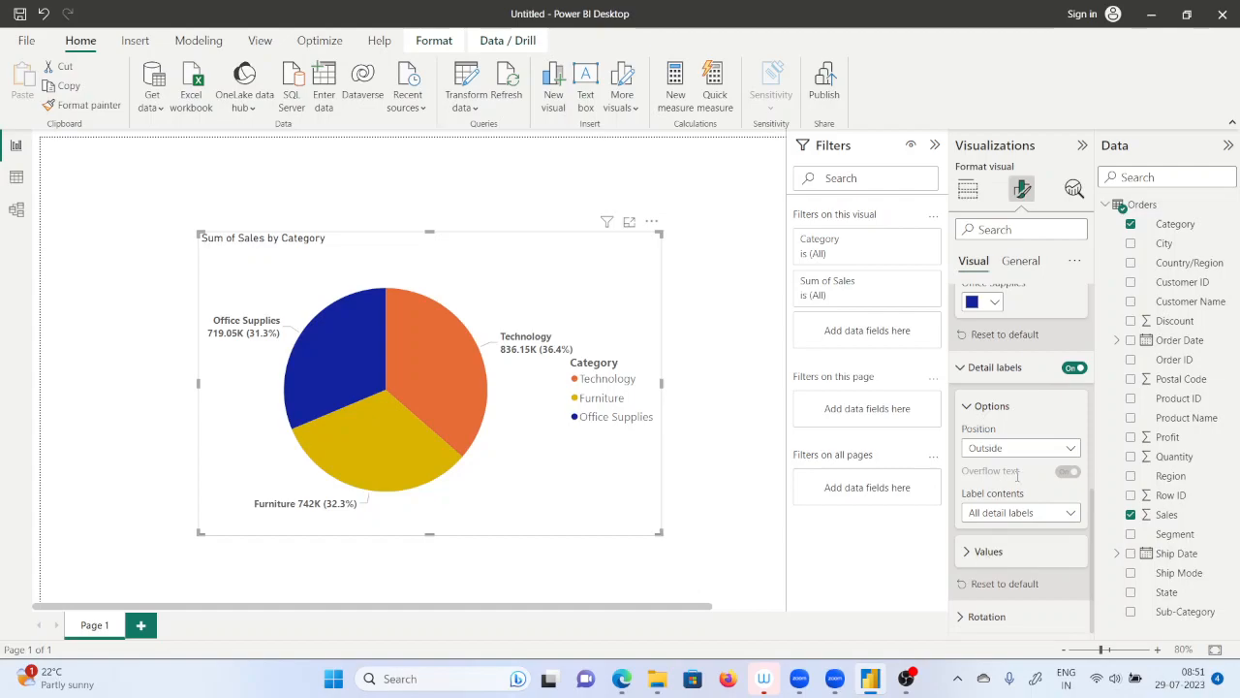
Set the font size of the pie chart's detail label values to 12.
left_click(985, 552)
scroll(1030, 562, "down", 3)
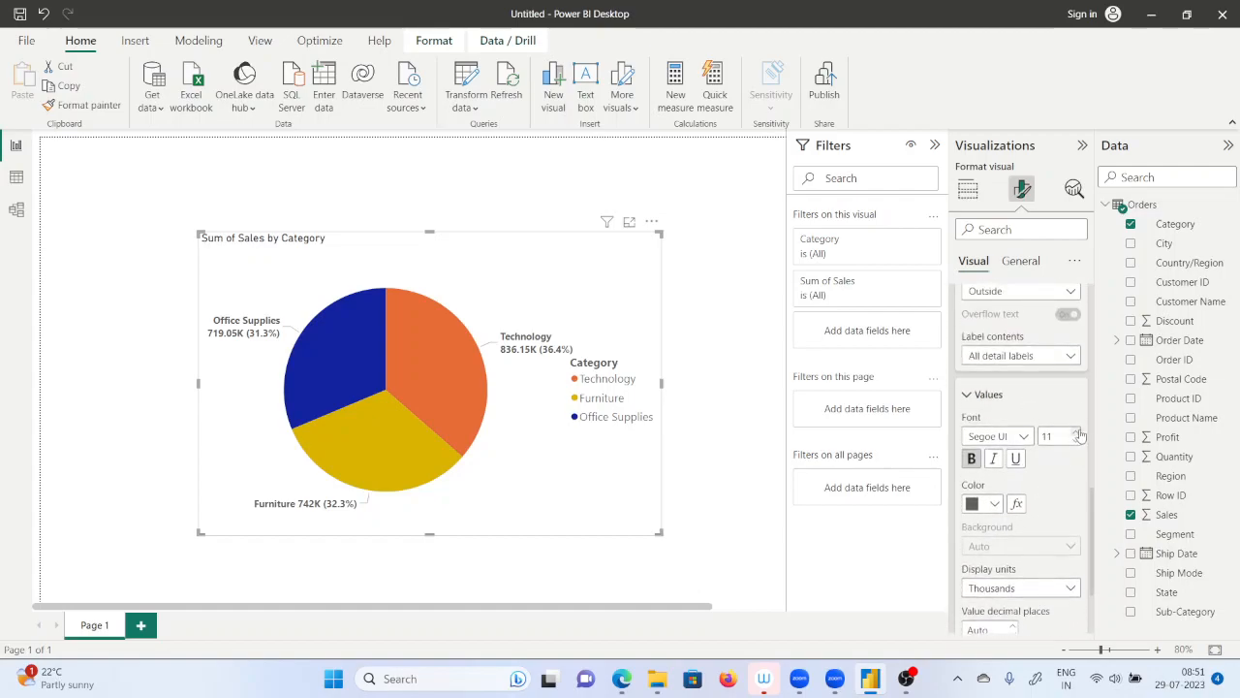
left_click(1075, 432)
left_click(1075, 432)
left_click(1076, 440)
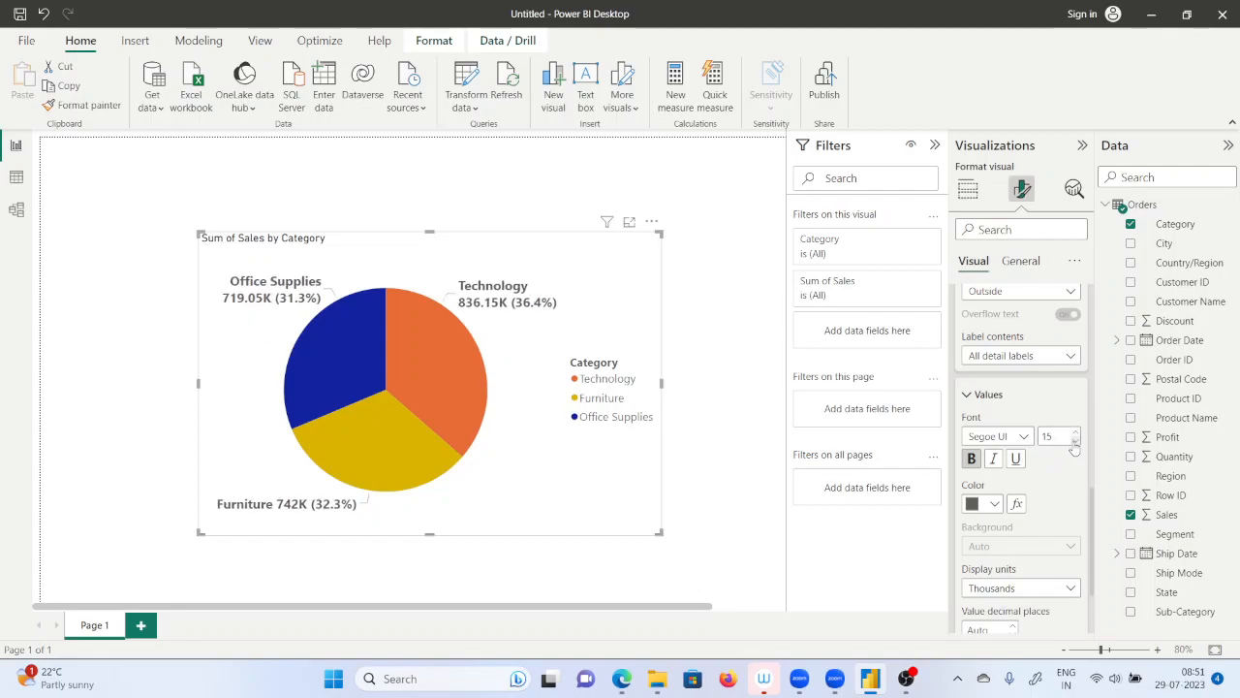
Remove the bold formatting from the pie chart's detail label values.
left_click(971, 462)
left_click(971, 462)
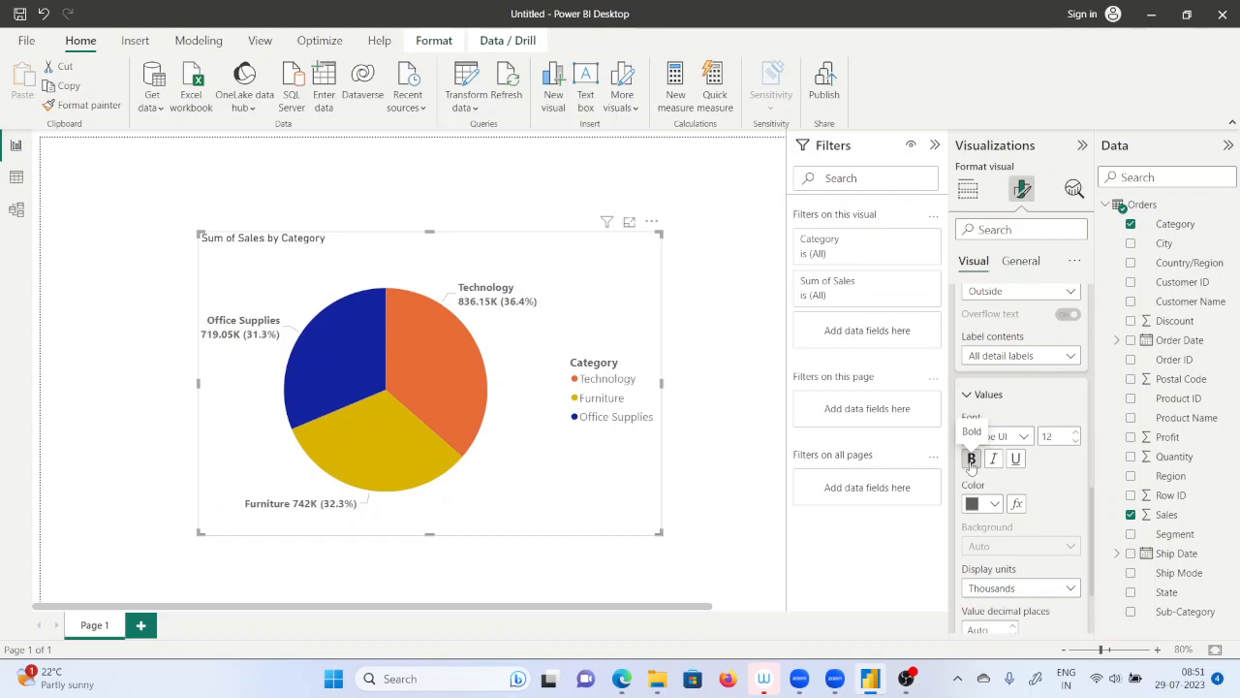
left_click(971, 462)
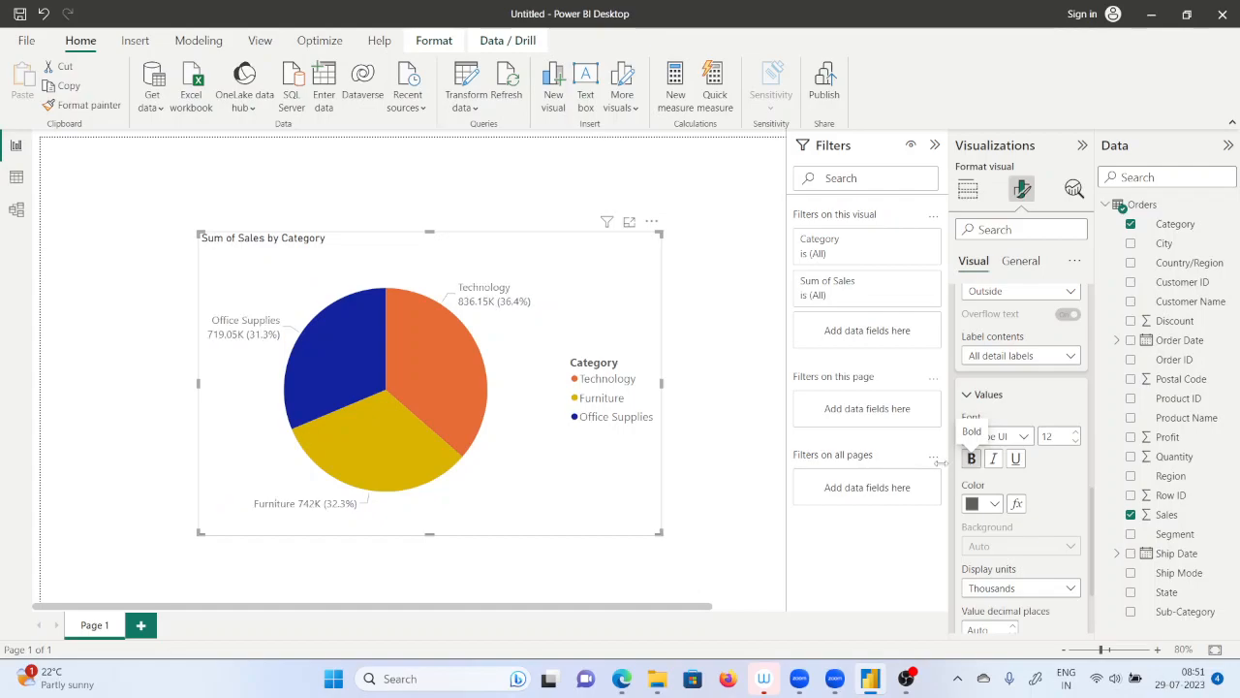
scroll(998, 499, "down", 1)
scroll(998, 489, "up", 1)
Color the detail label values orange #E66C37 and make them bold.
left_click(994, 503)
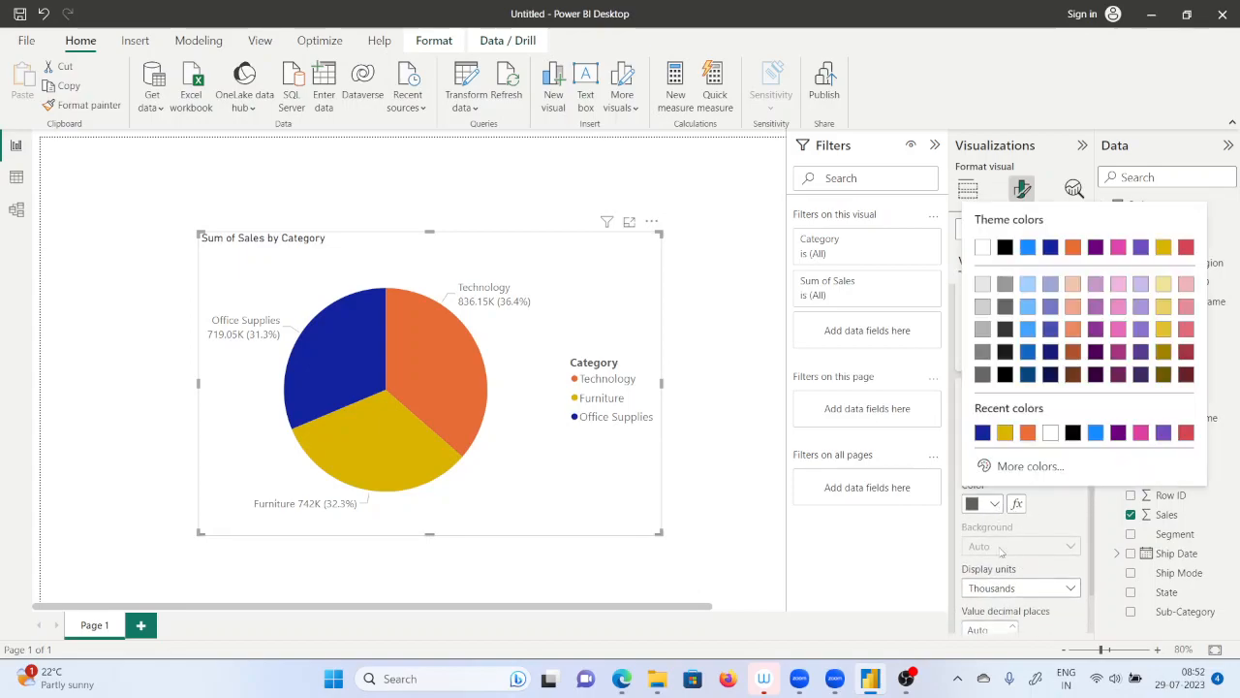
left_click(1027, 432)
left_click(972, 459)
Set the display units of the detail label values to Millions.
scroll(973, 477, "down", 3)
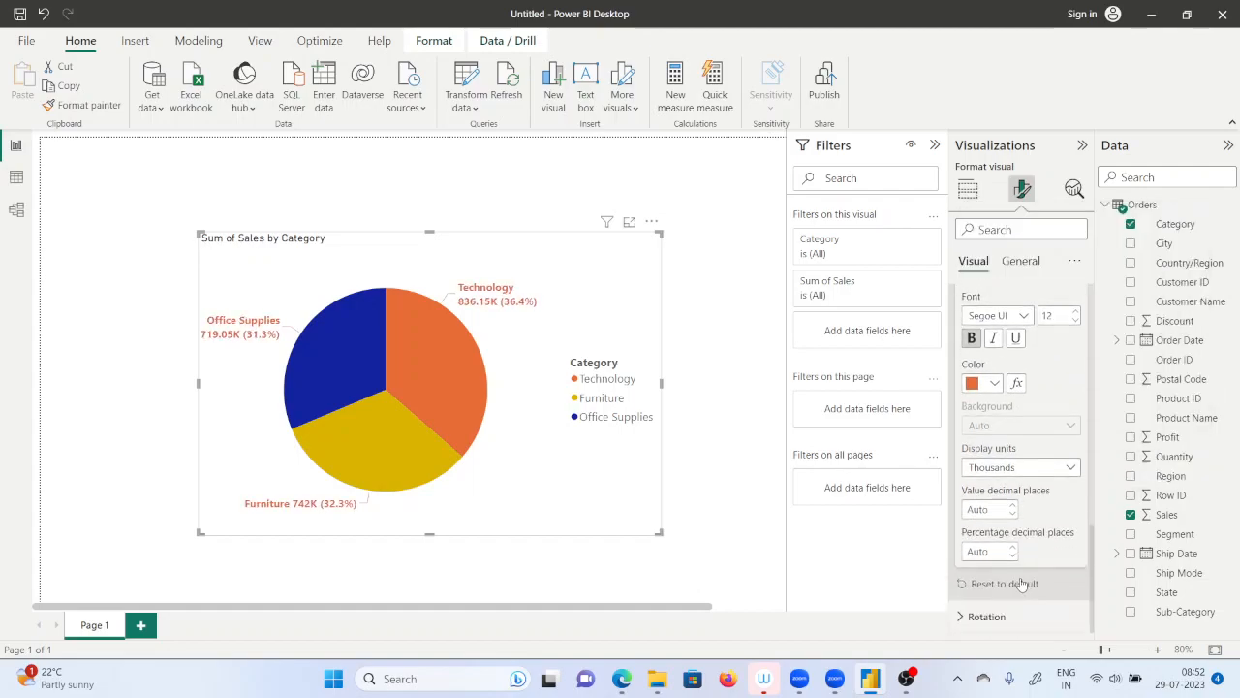
left_click(1034, 469)
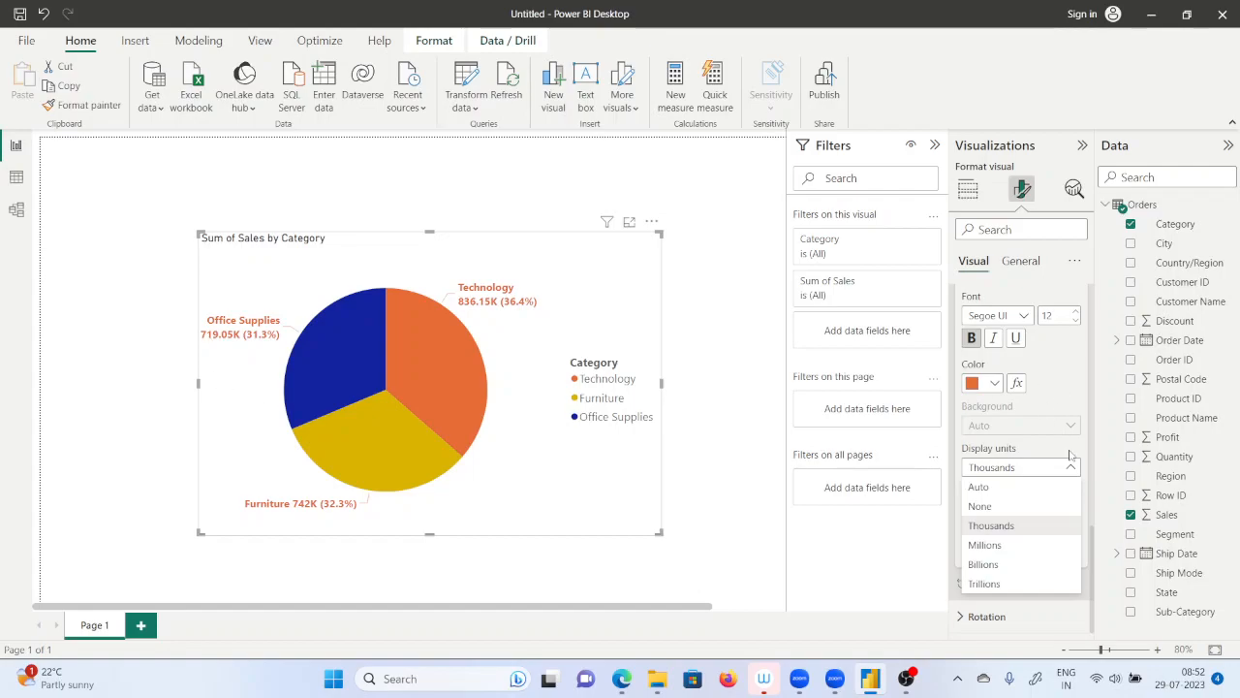
left_click(999, 546)
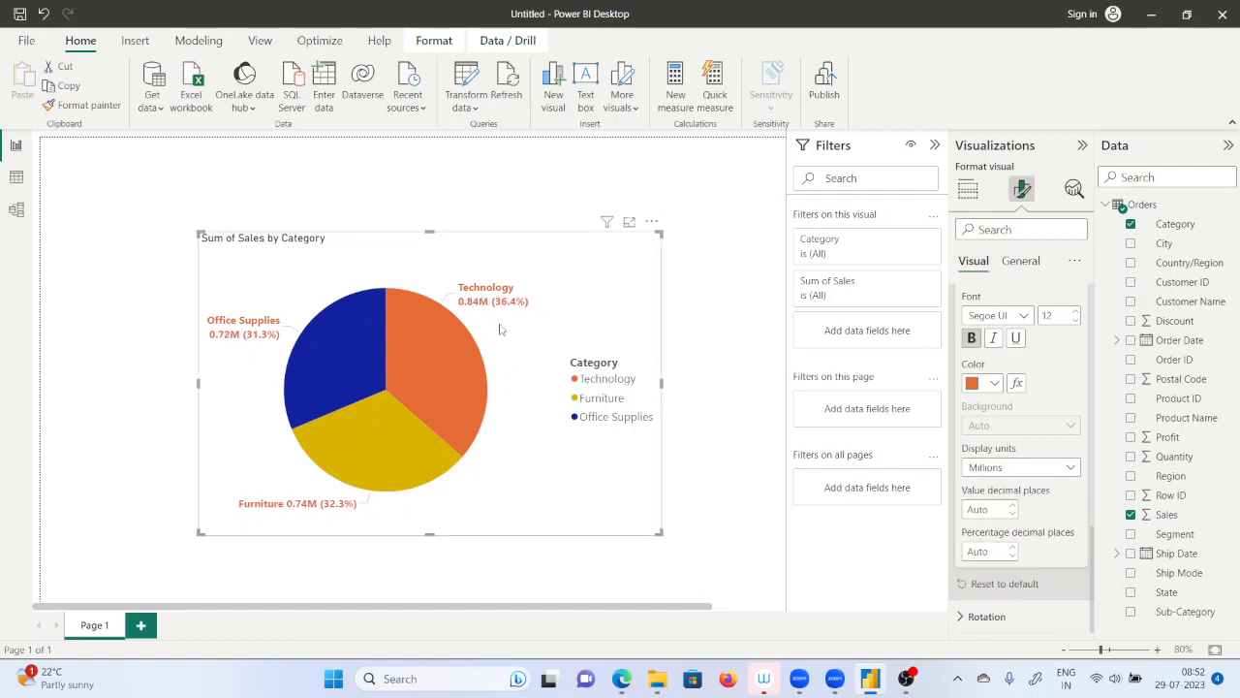
Highlight the Office Supplies, Technology and Furniture slices of the pie chart in turn to compare them.
mouse_move(479, 310)
left_click(350, 353)
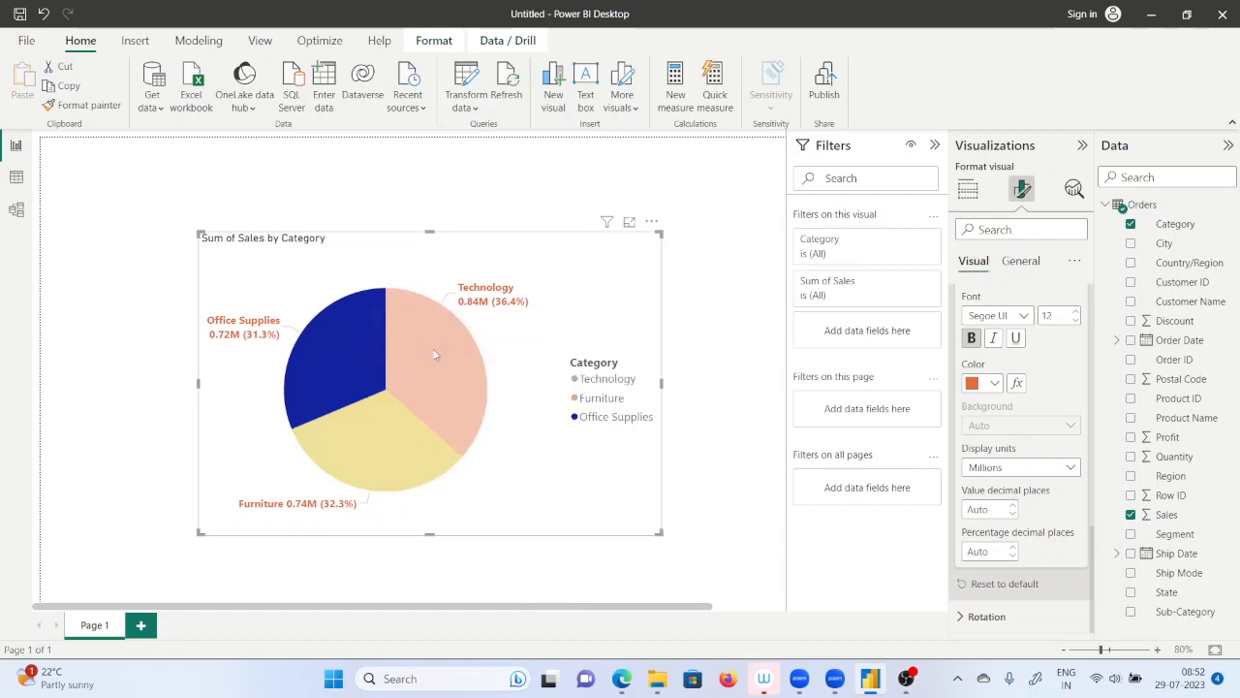
left_click(432, 348)
left_click(366, 422)
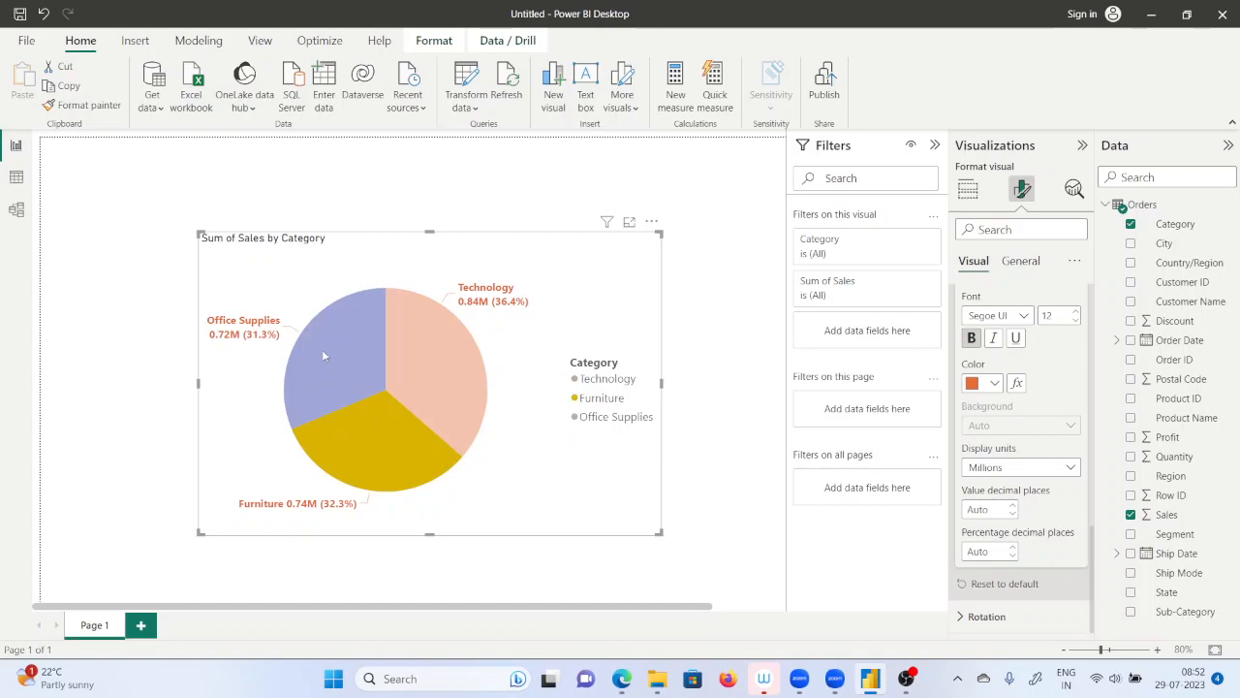
left_click(322, 349)
left_click(432, 341)
left_click(371, 430)
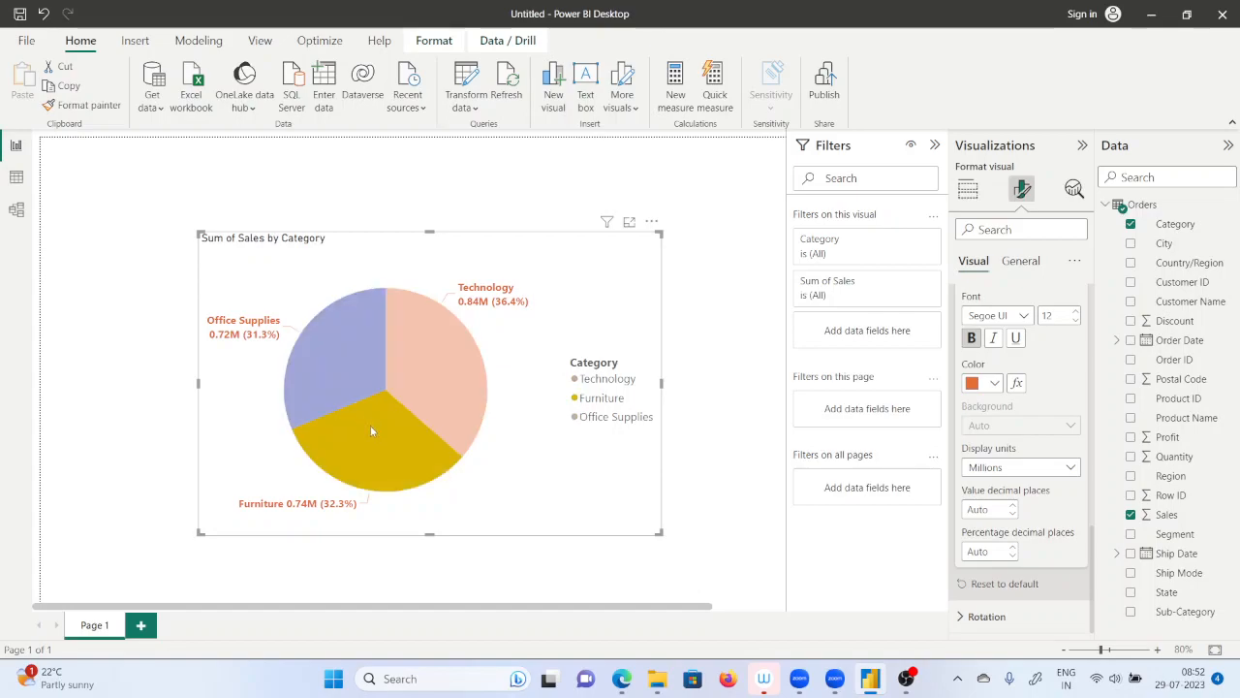
left_click(332, 347)
left_click(415, 351)
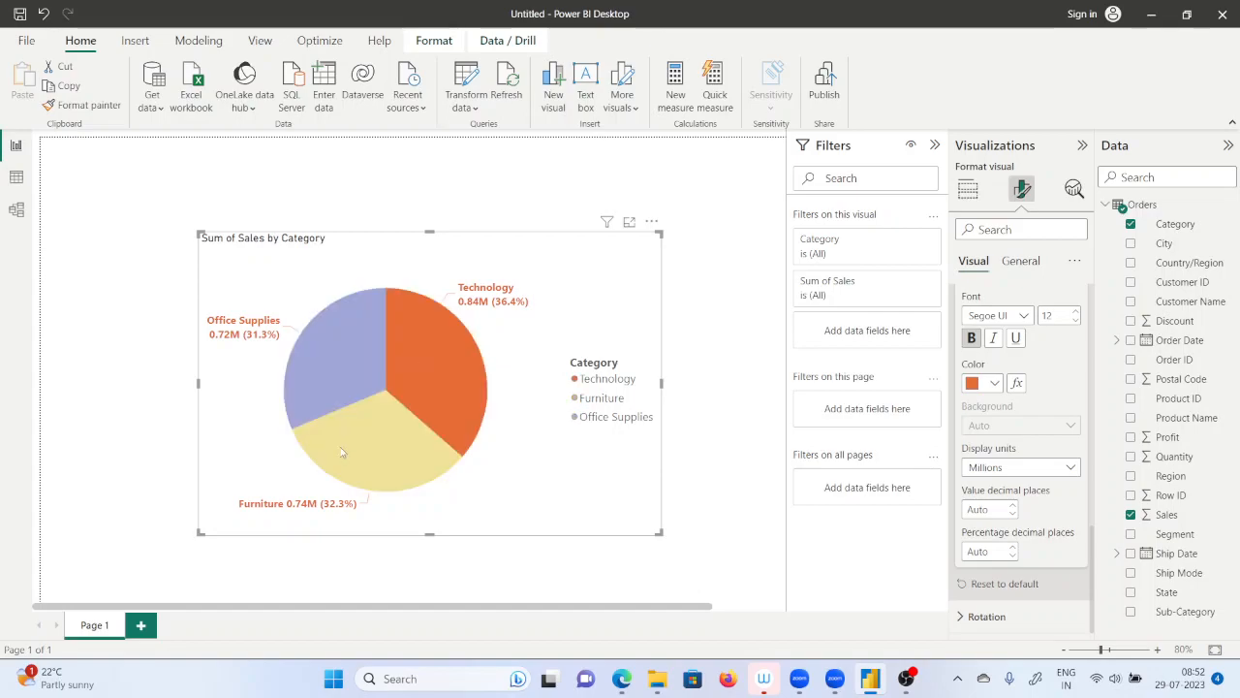
left_click(376, 424)
left_click(343, 358)
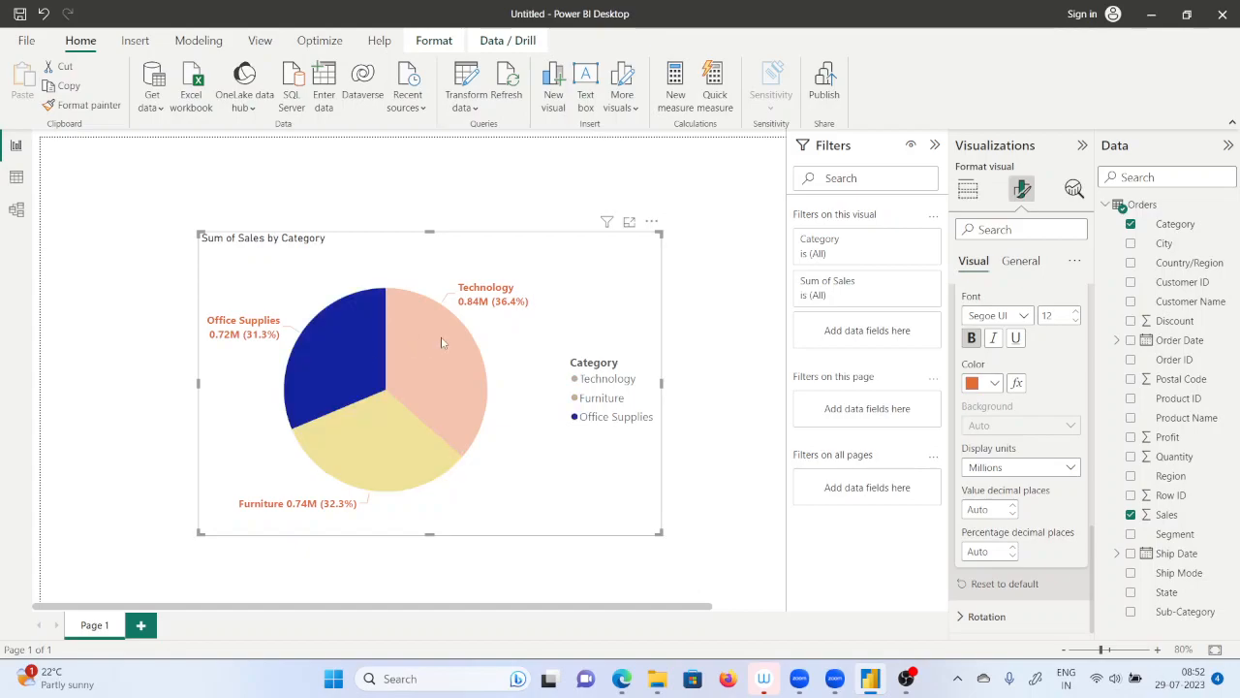
Examine the pie chart by highlighting the Technology, Furniture and Office Supplies slices one at a time.
left_click(441, 342)
left_click(388, 431)
left_click(313, 350)
left_click(451, 339)
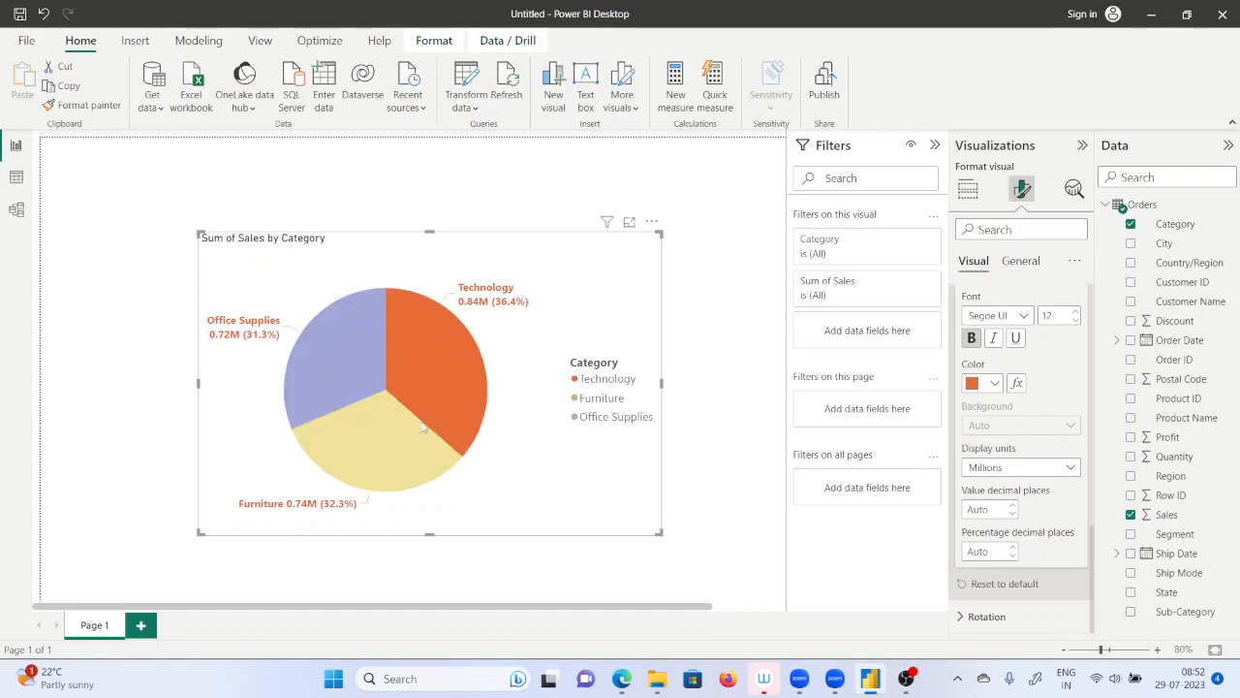
left_click(407, 425)
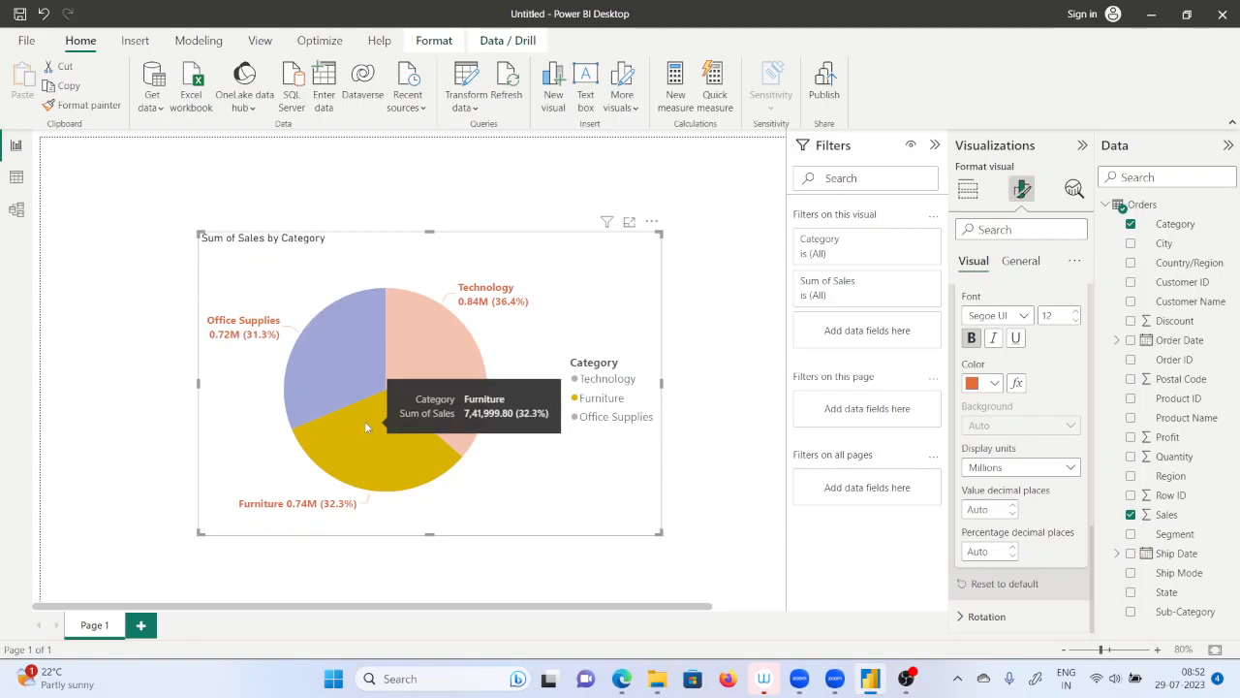
left_click(366, 426)
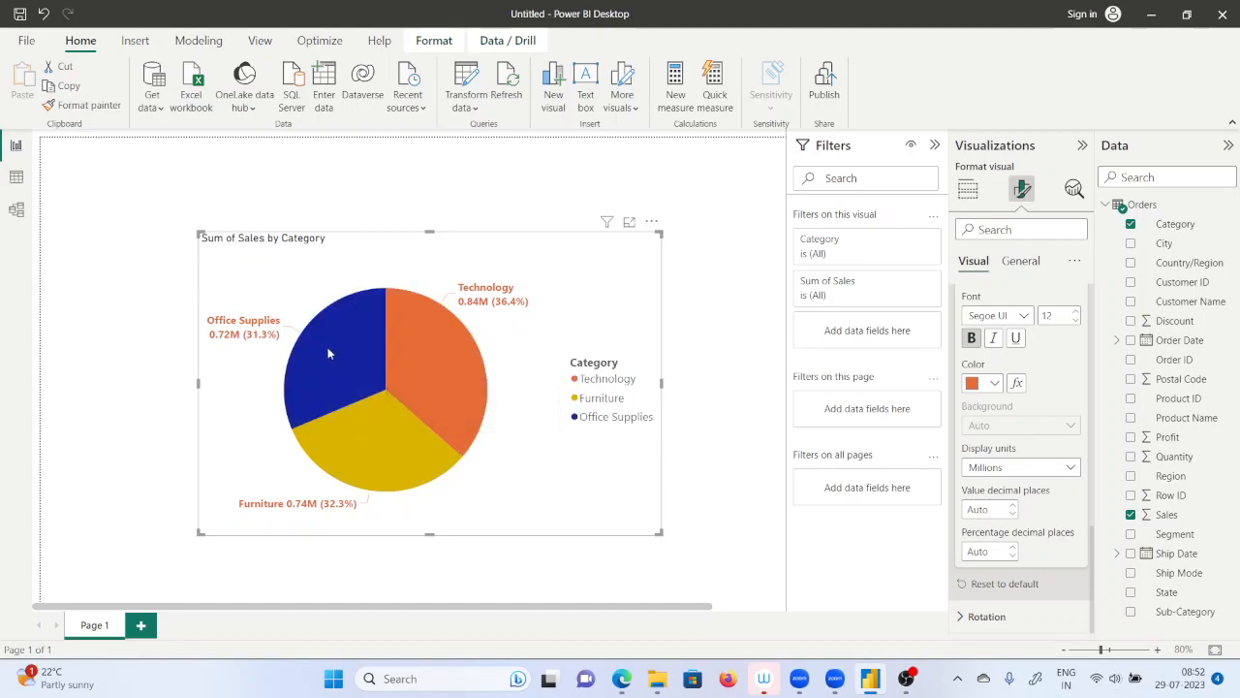
left_click(418, 467)
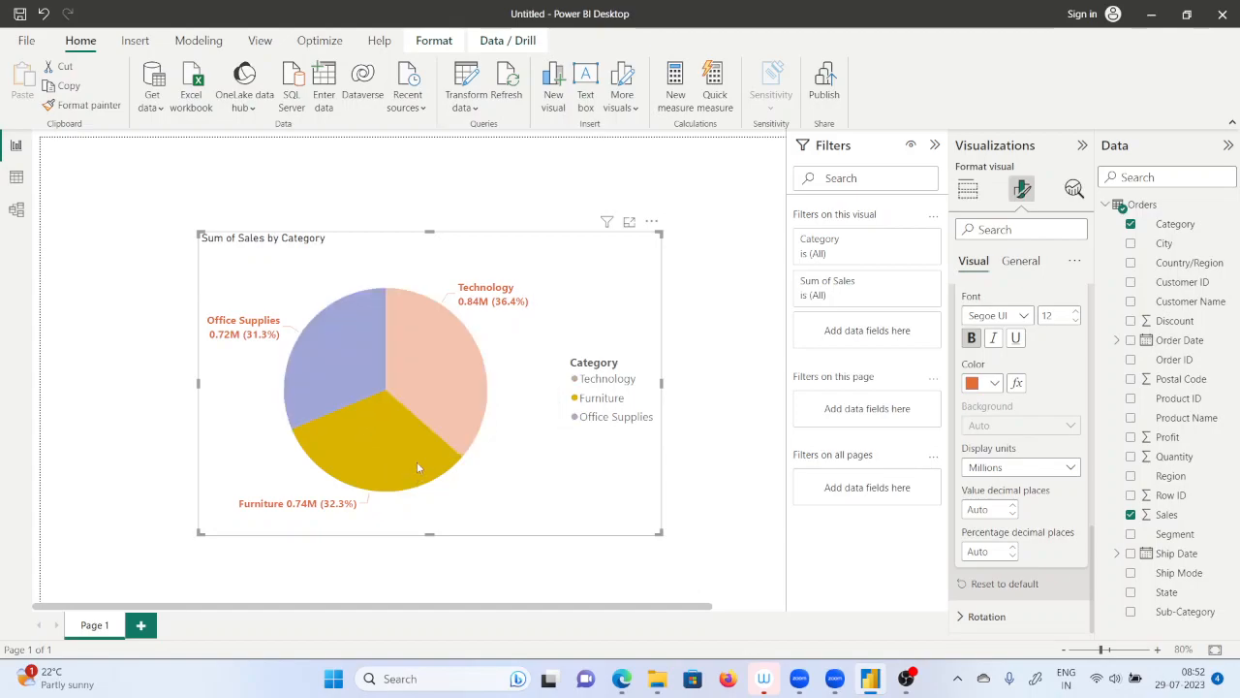
left_click(334, 357)
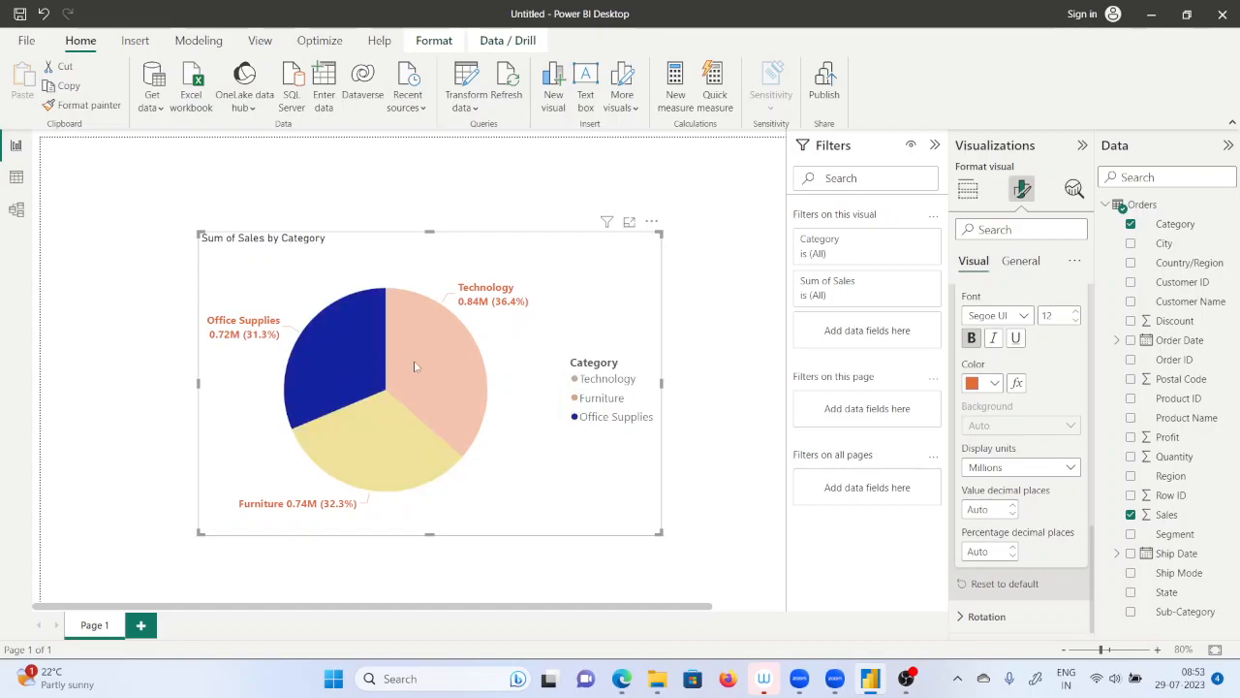
left_click(449, 365)
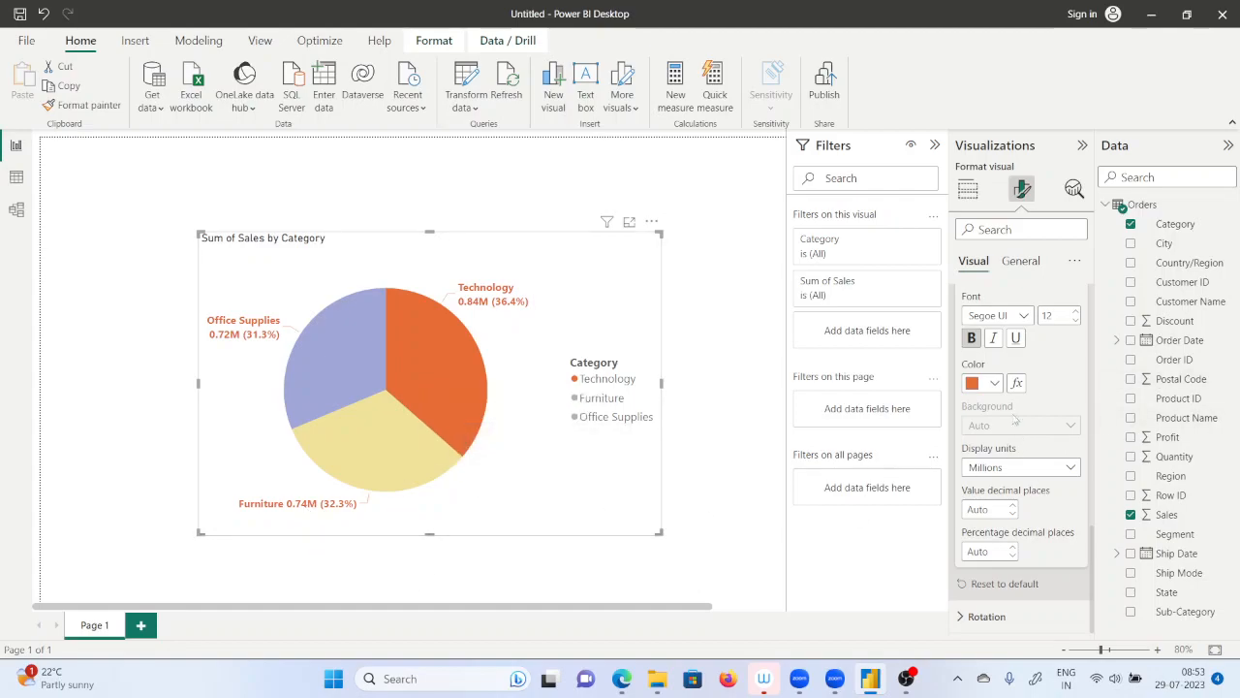
Try Customer Name and Product Name one after the other as the pie chart's legend field in place of Category.
left_click(968, 189)
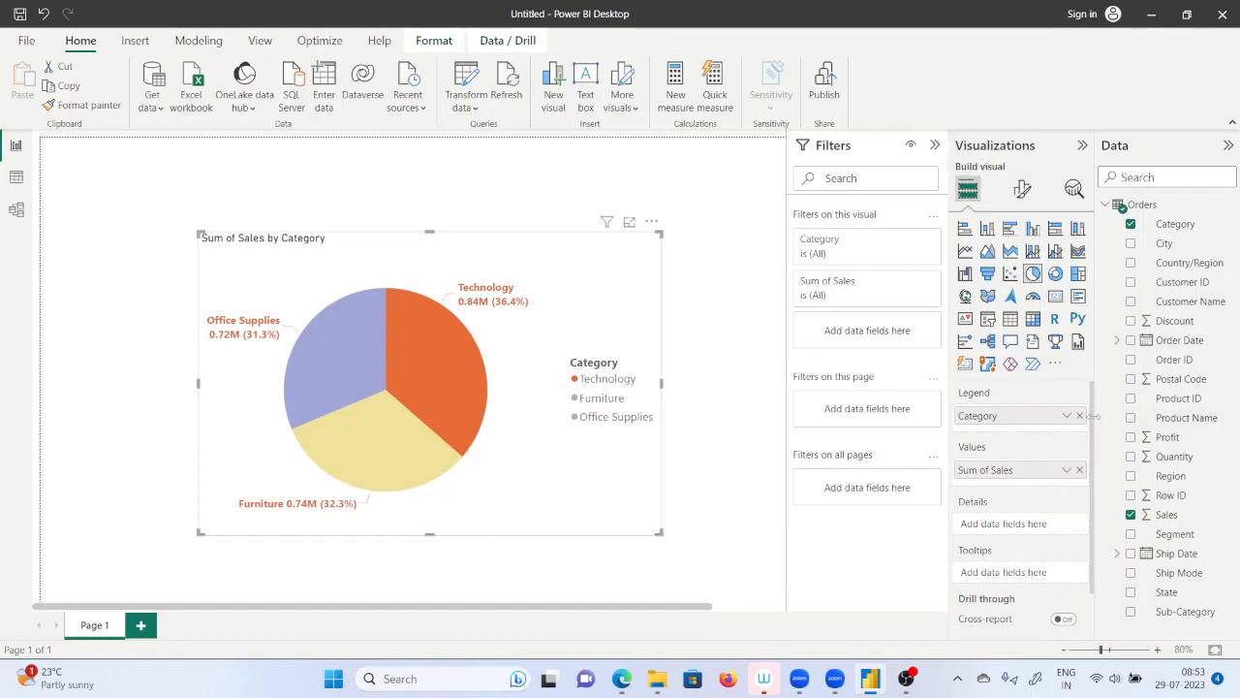
left_click(1080, 415)
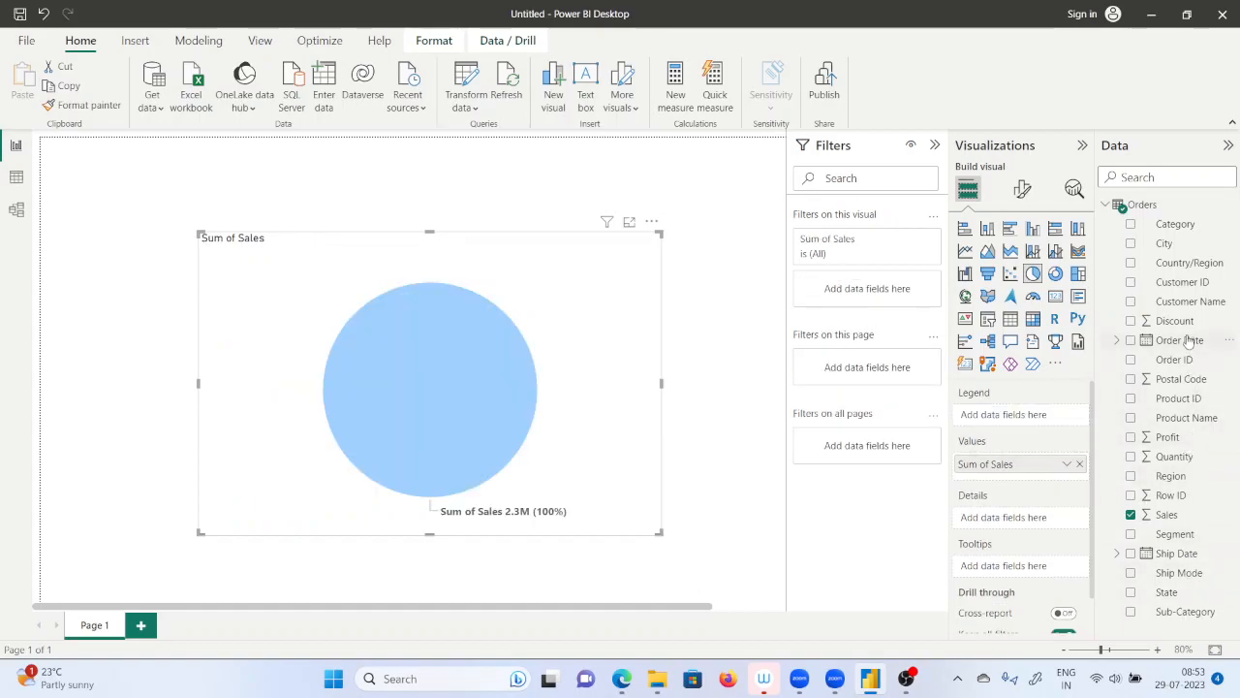
left_click_drag(1189, 308, 1038, 425)
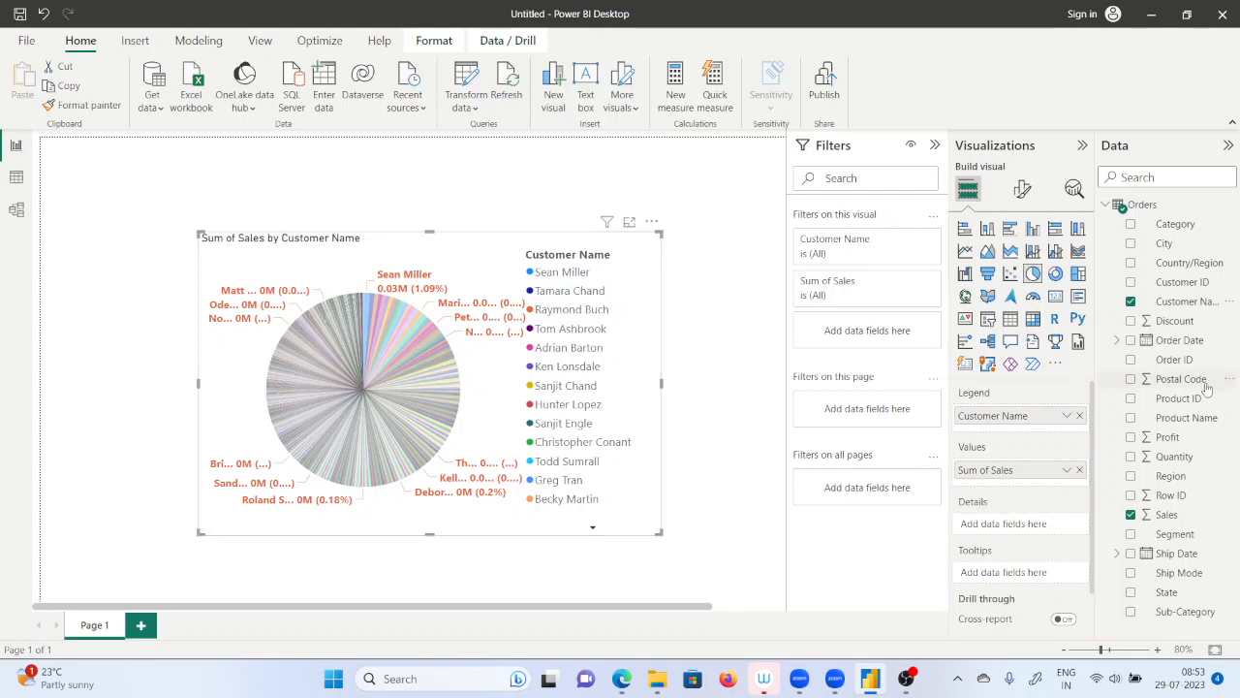
left_click(1079, 416)
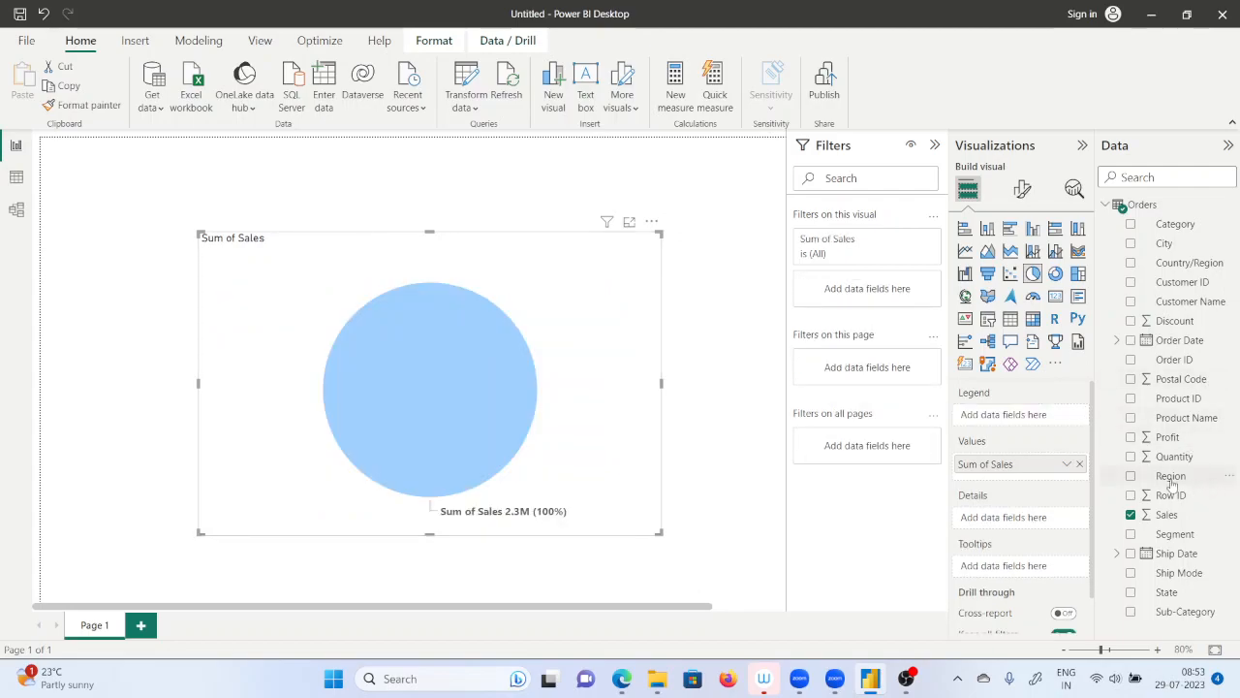
left_click_drag(1186, 417, 1048, 418)
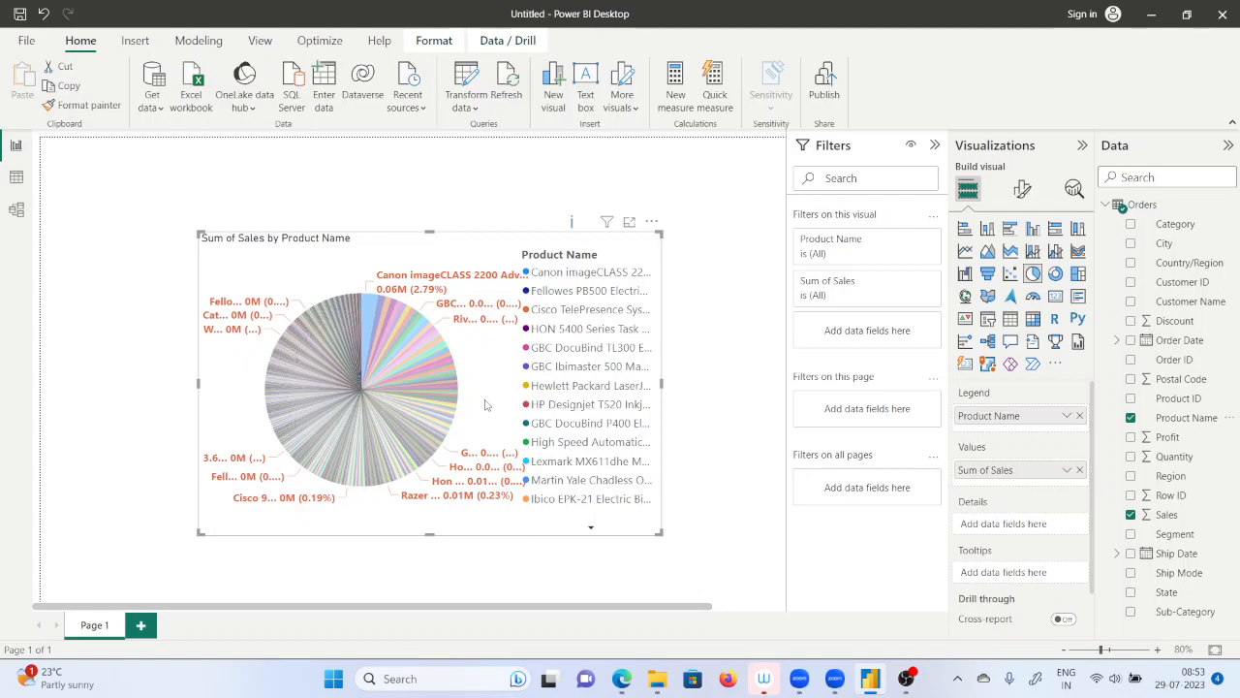
Replace Product Name with Sub-Category in the pie chart's legend, and examine the slices and remaining legend entries.
left_click(1079, 417)
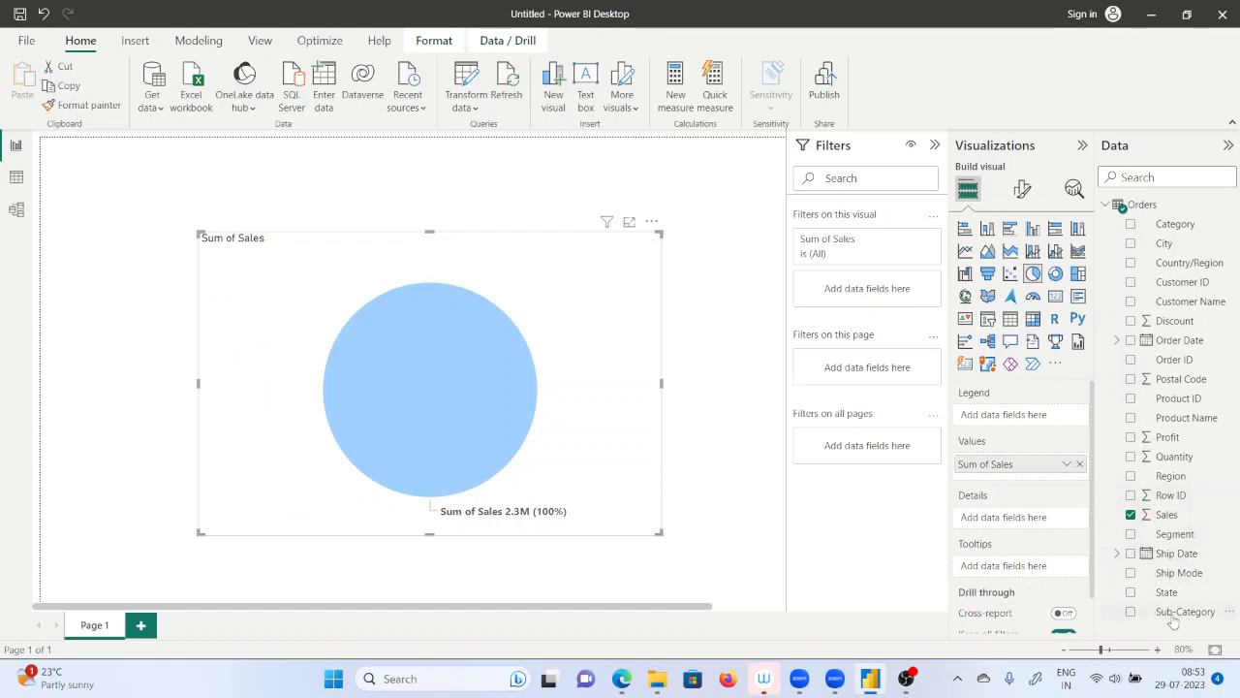
left_click_drag(1186, 612, 1027, 415)
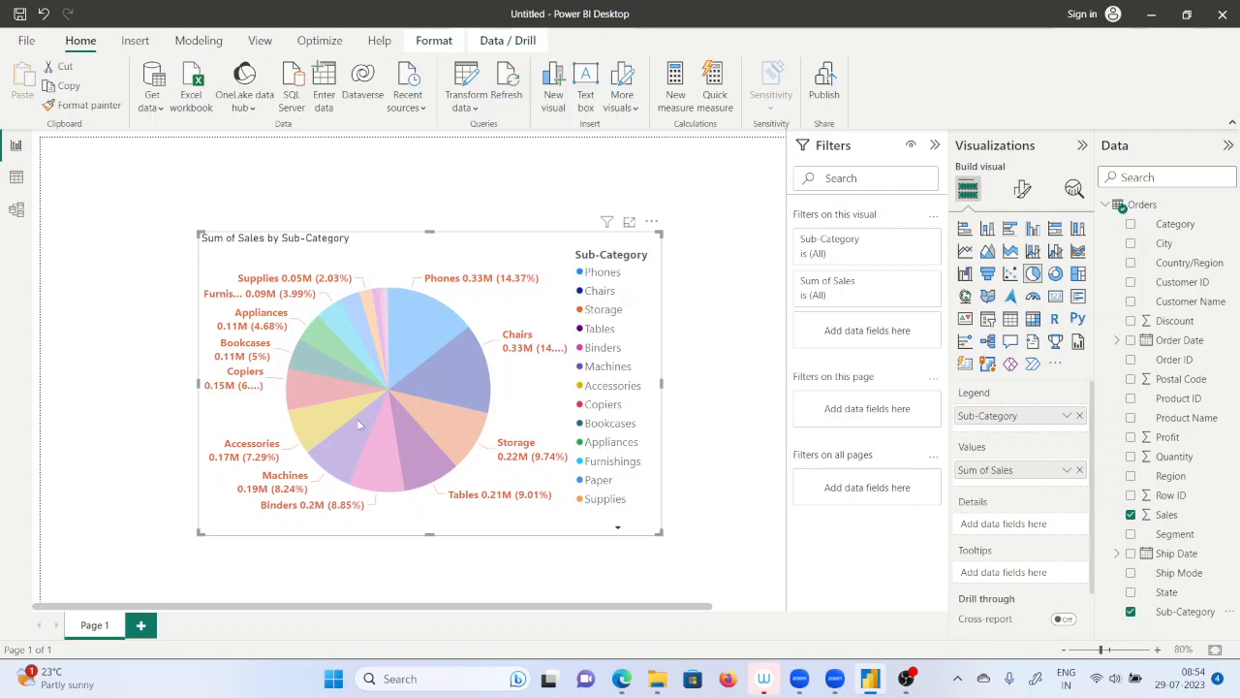
mouse_move(359, 424)
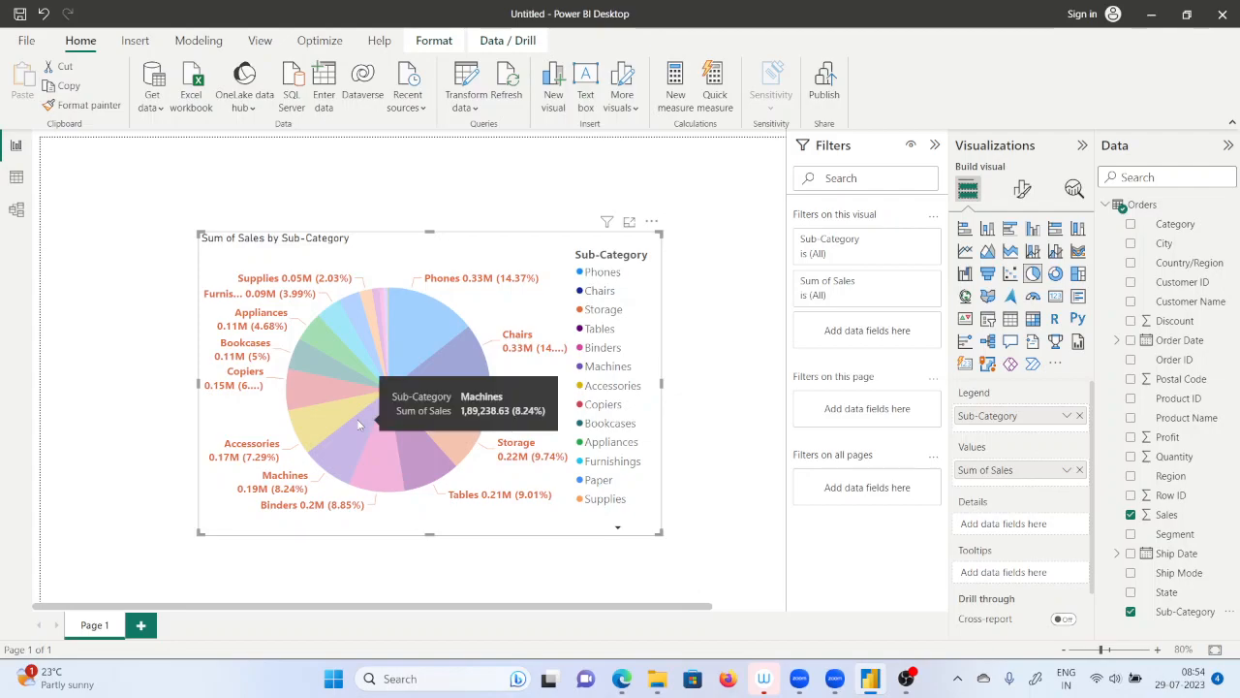
left_click(544, 386)
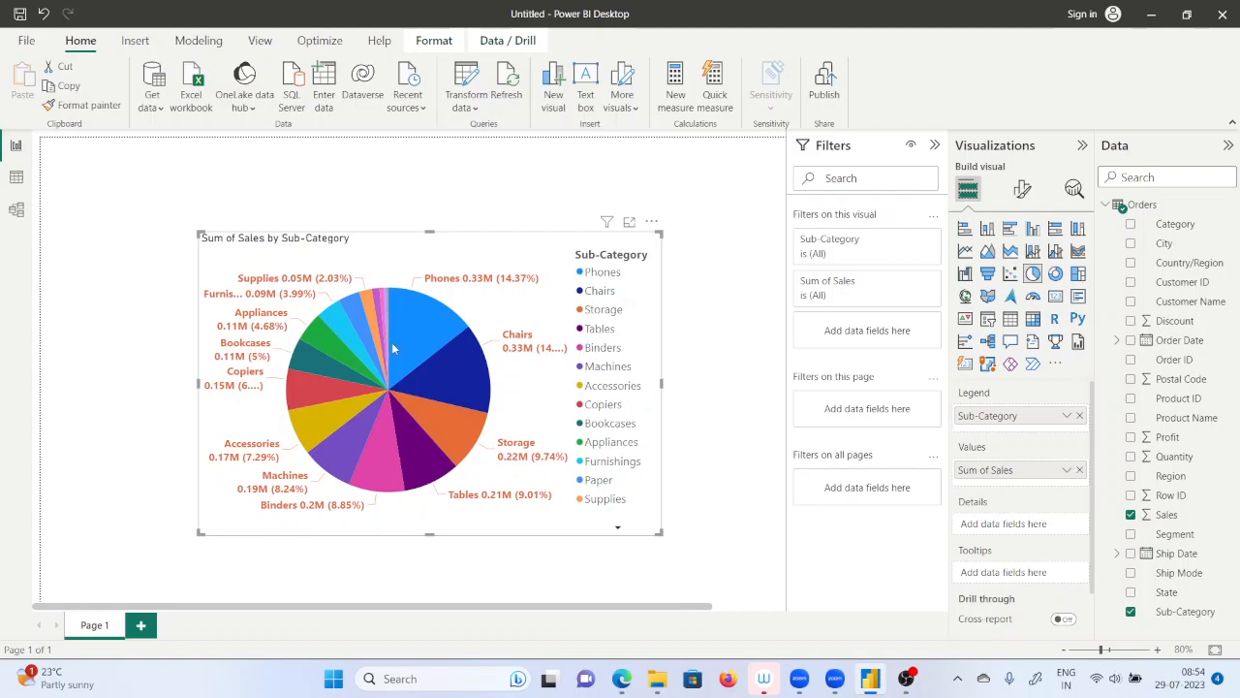
mouse_move(433, 400)
mouse_move(341, 475)
left_click(617, 527)
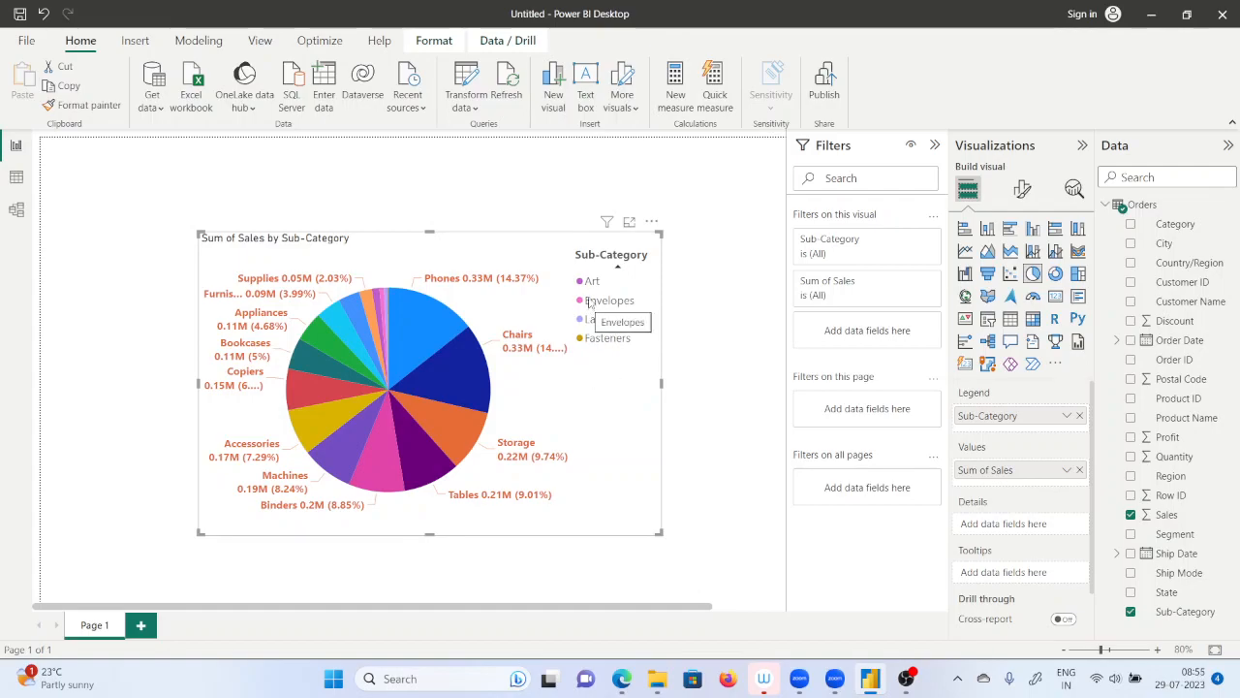
mouse_move(360, 339)
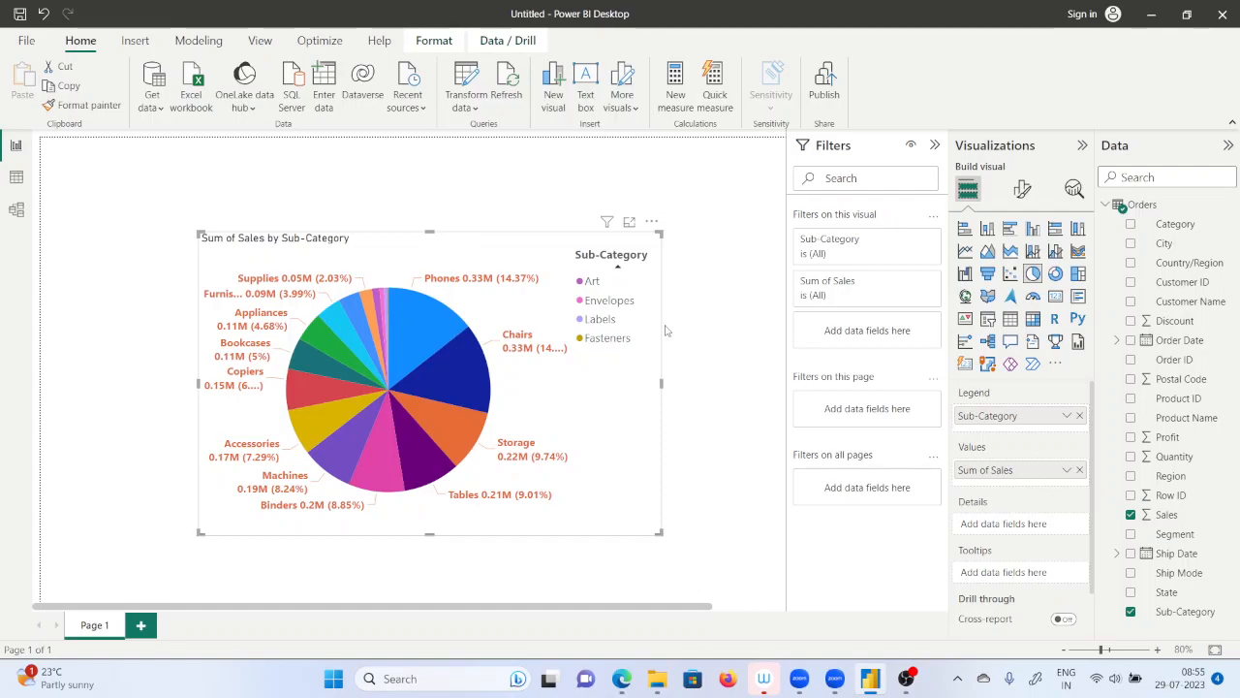
Show the sub-category sales as a stacked bar chart for comparison, and convert the visual back to a pie chart.
left_click(965, 229)
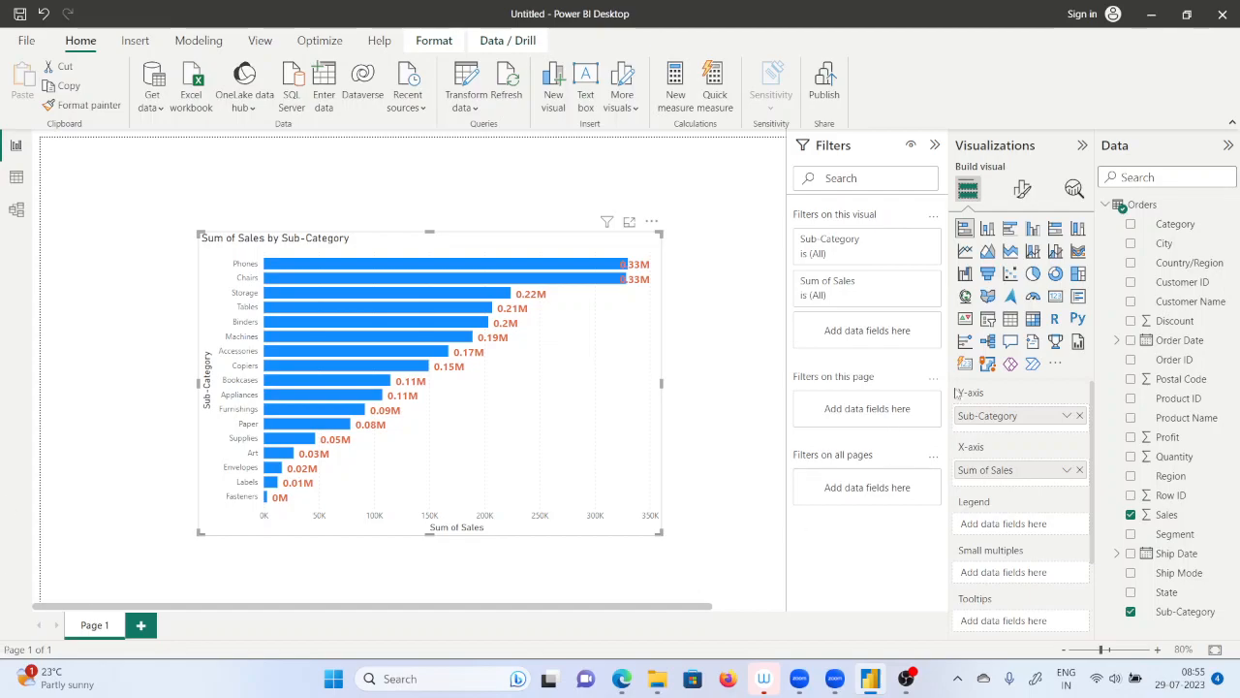
left_click(1033, 273)
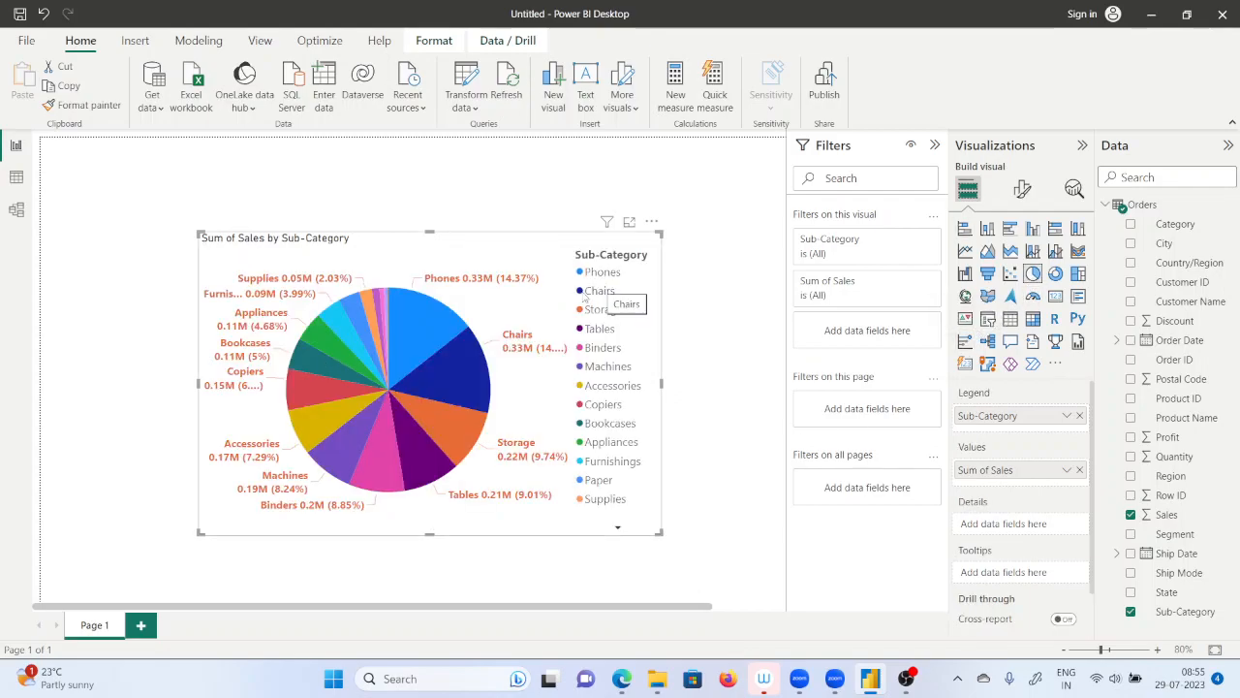
mouse_move(410, 339)
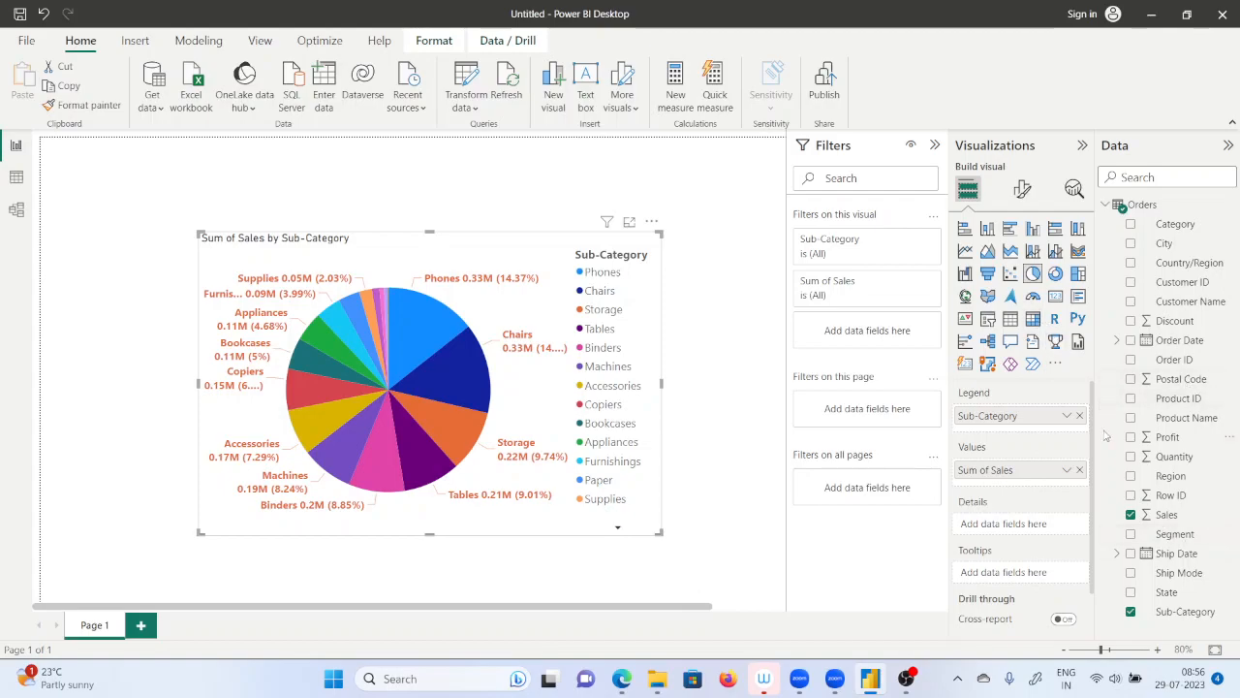
Try Sales as the pie chart's legend field in place of Sub-Category, keeping a single Sum of Sales as its value.
left_click(1079, 415)
left_click_drag(1167, 515, 1021, 438)
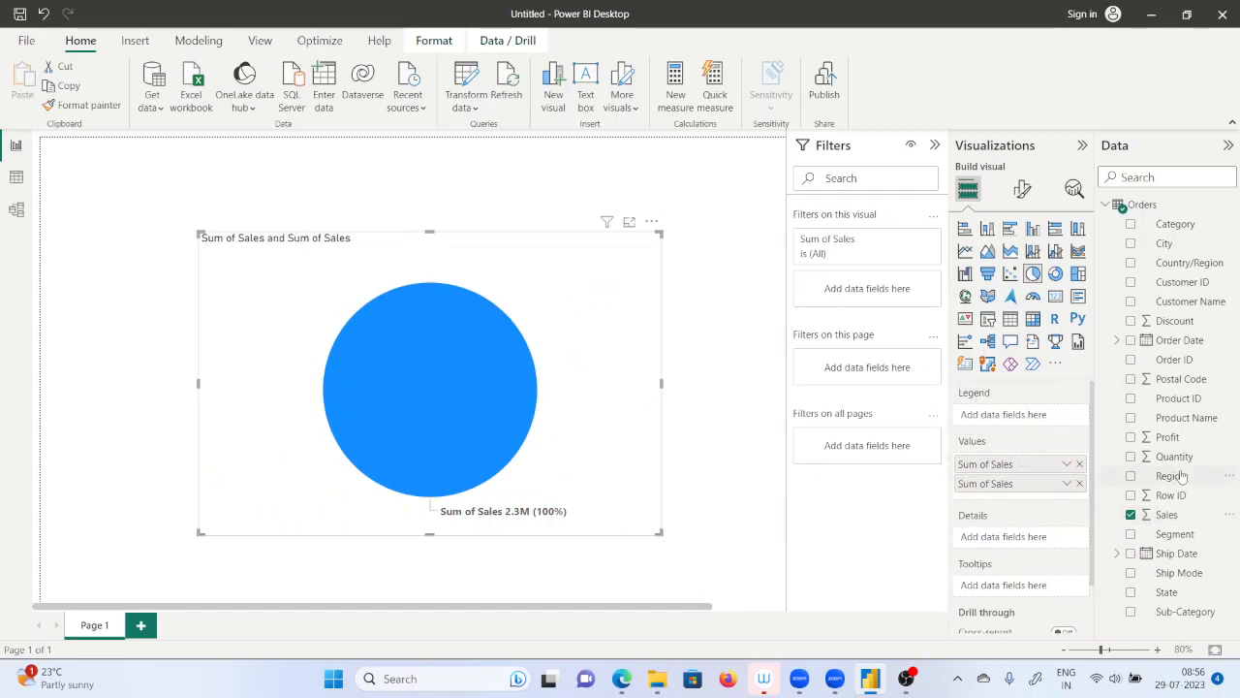
left_click(1080, 465)
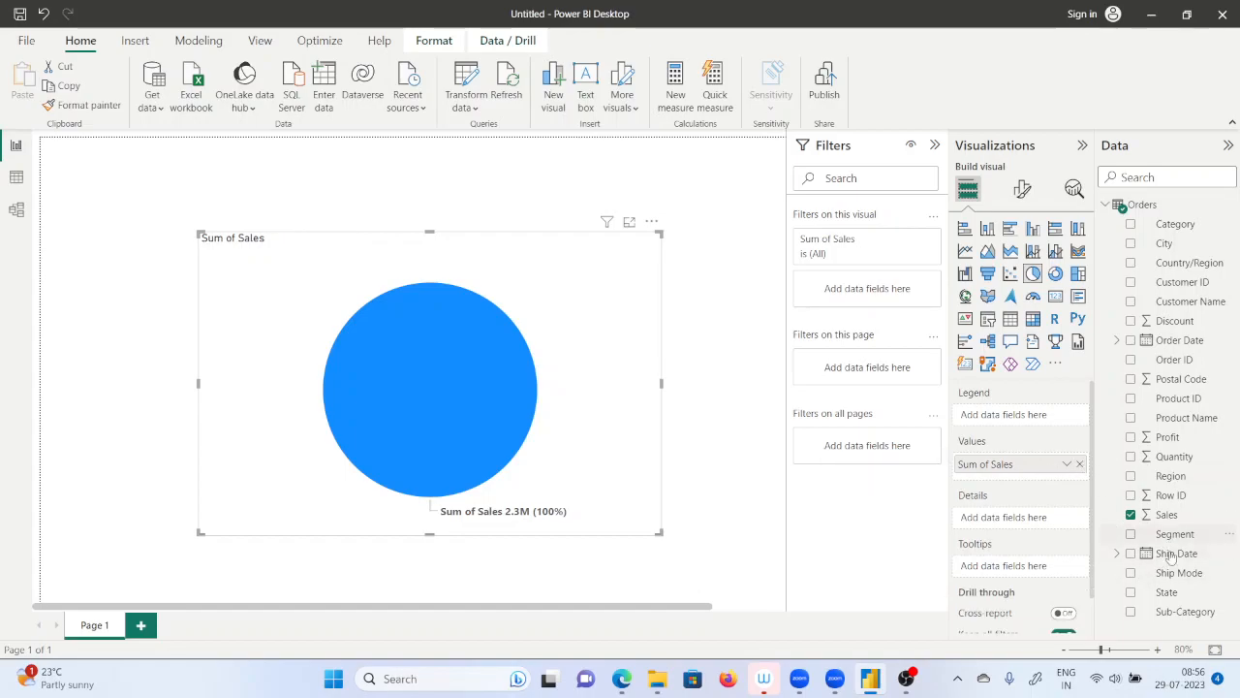
left_click_drag(1170, 517, 1033, 416)
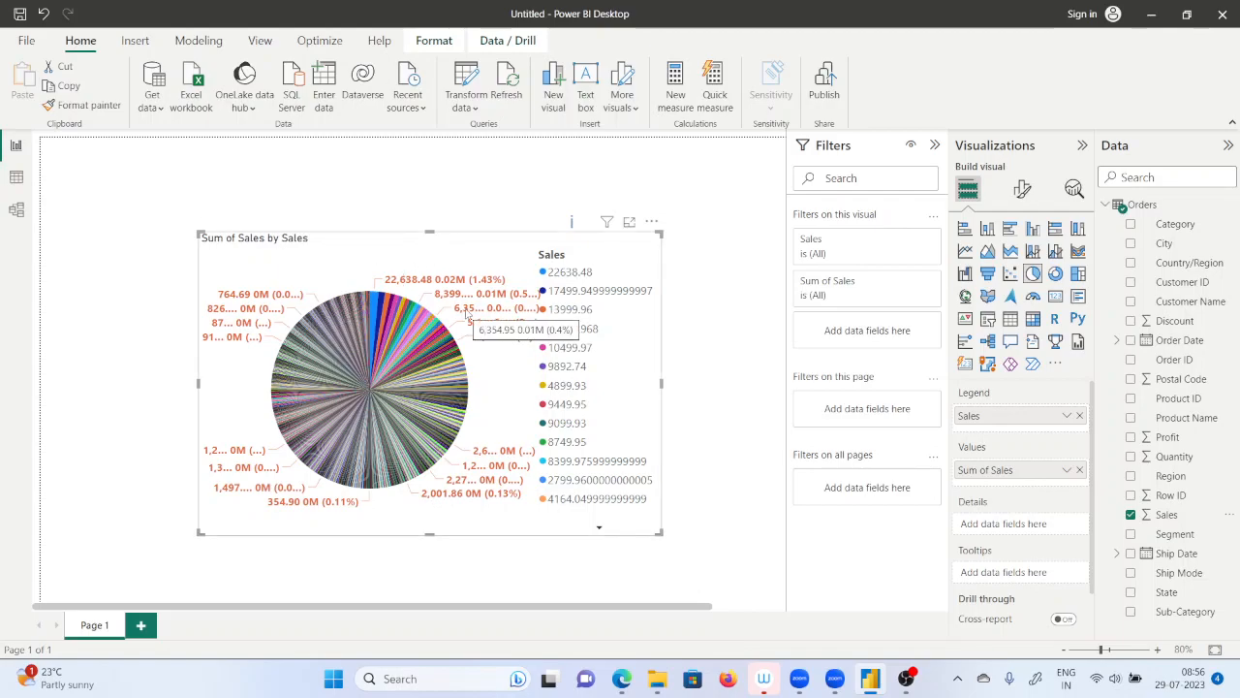
Clear the pie chart's fields and rebuild it with Category as the legend and Sales as the values.
left_click(1079, 415)
left_click(1079, 464)
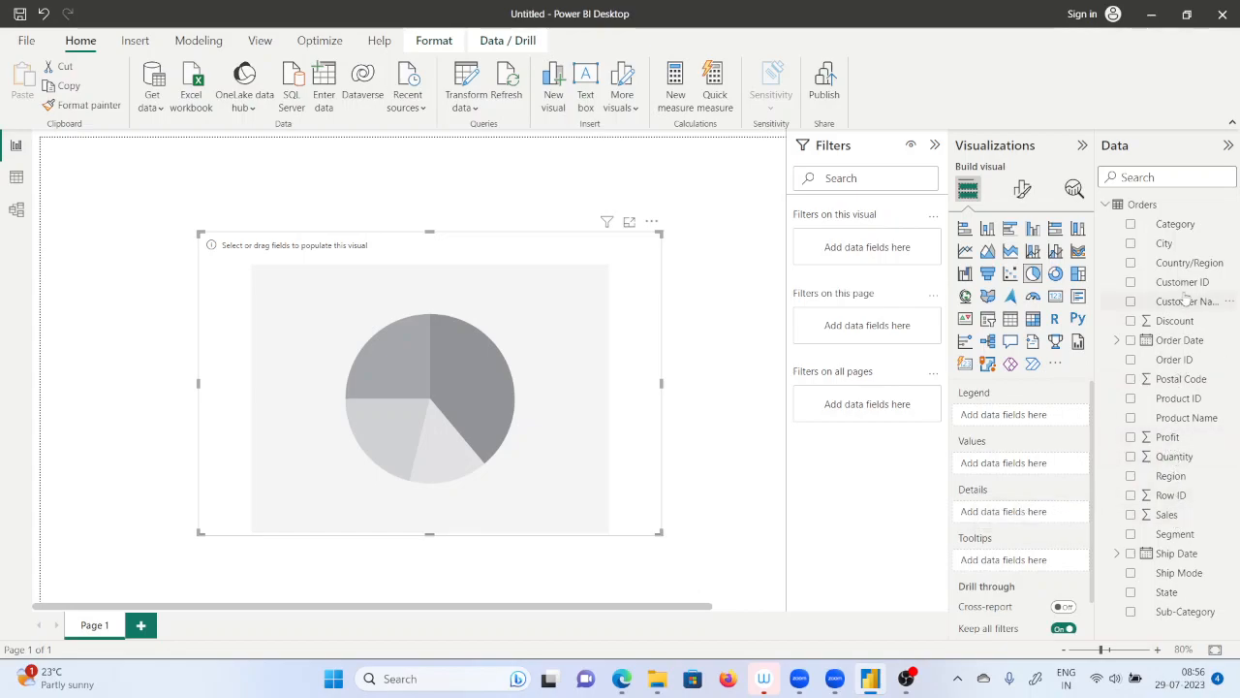
left_click_drag(1175, 225, 1033, 417)
left_click_drag(1168, 475, 802, 552)
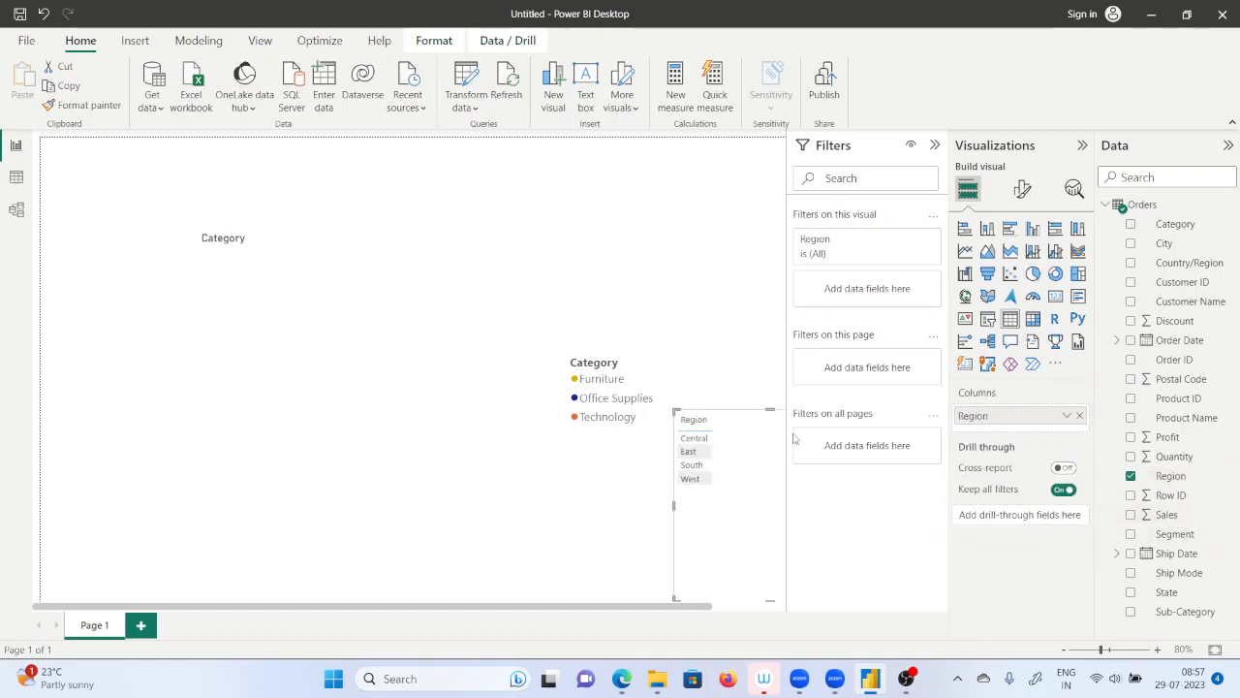
key("ctrl+z")
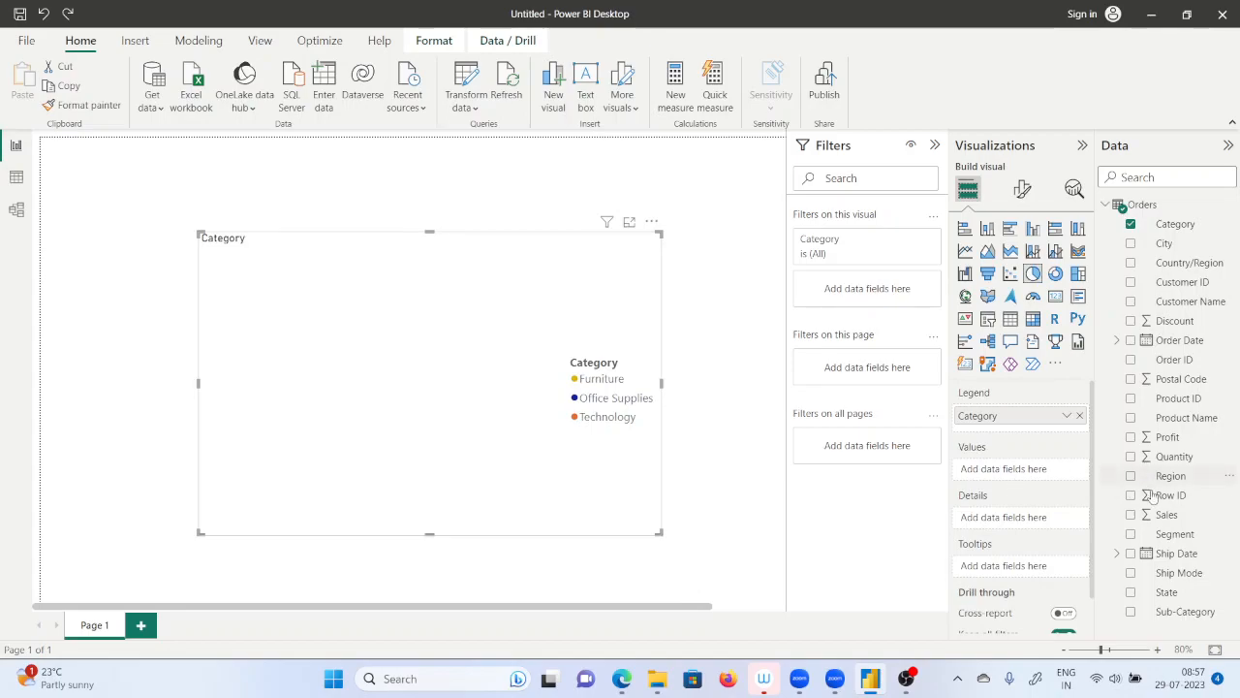
left_click_drag(1163, 519, 1022, 470)
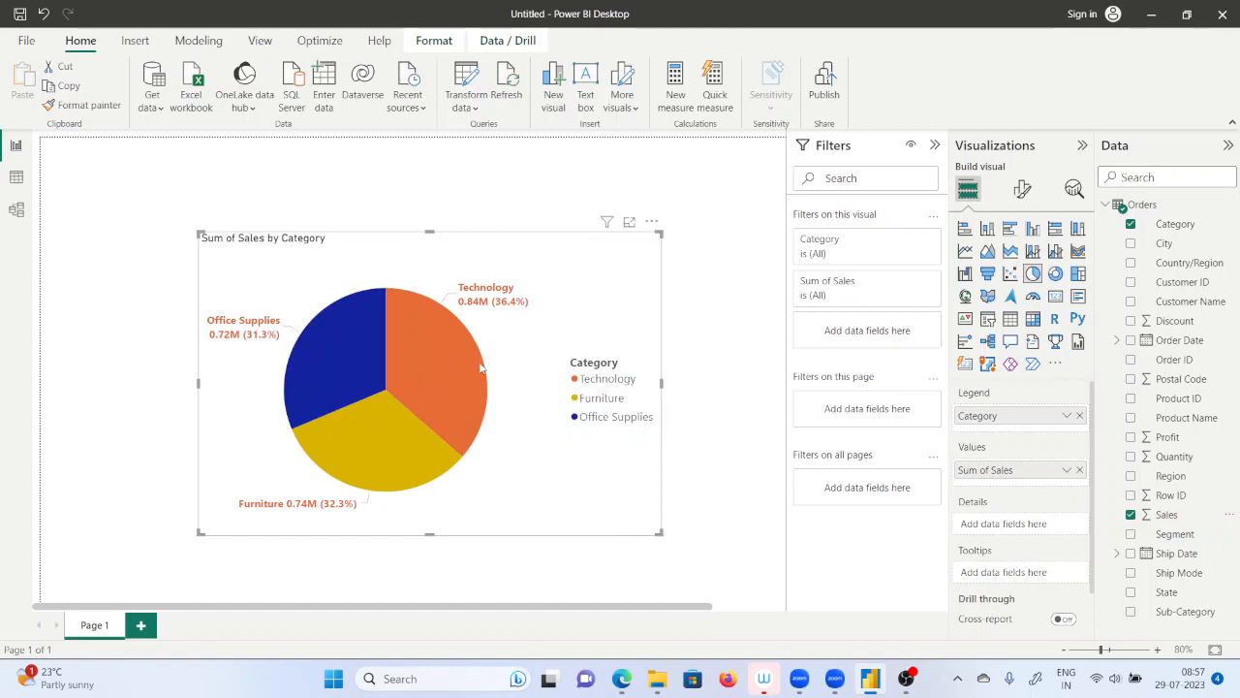
Set the label contents of the pie chart's detail labels to Percent of total.
mouse_move(480, 364)
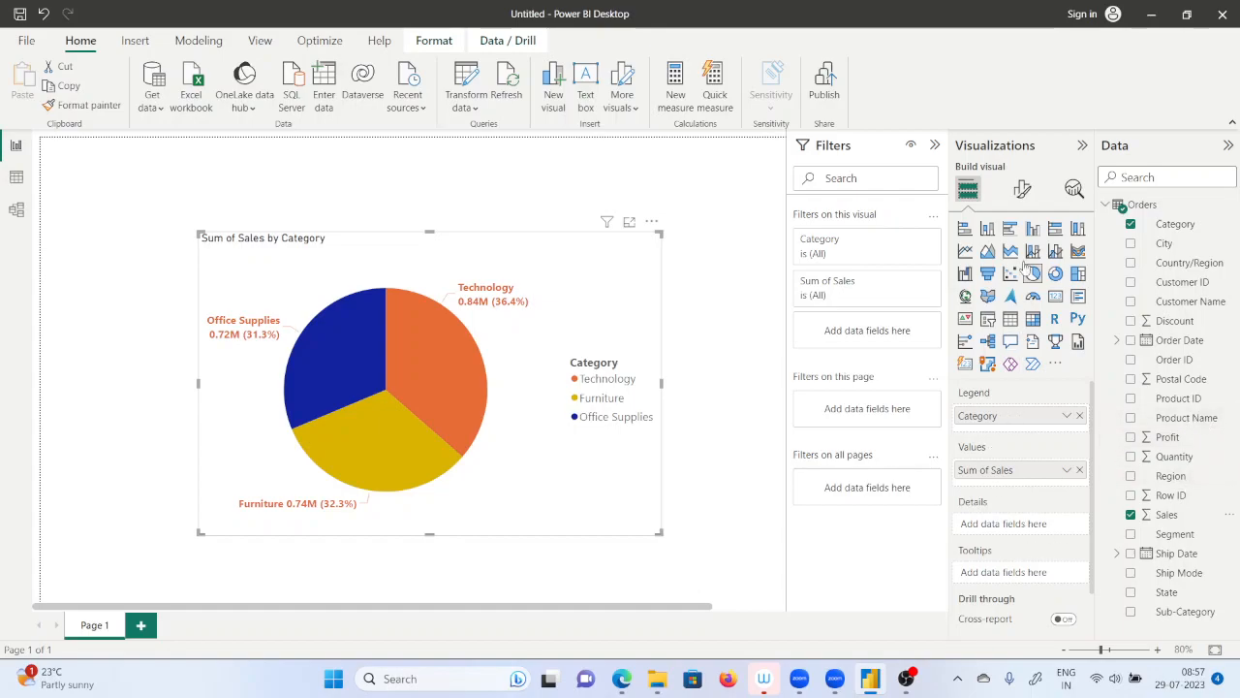
left_click(1022, 189)
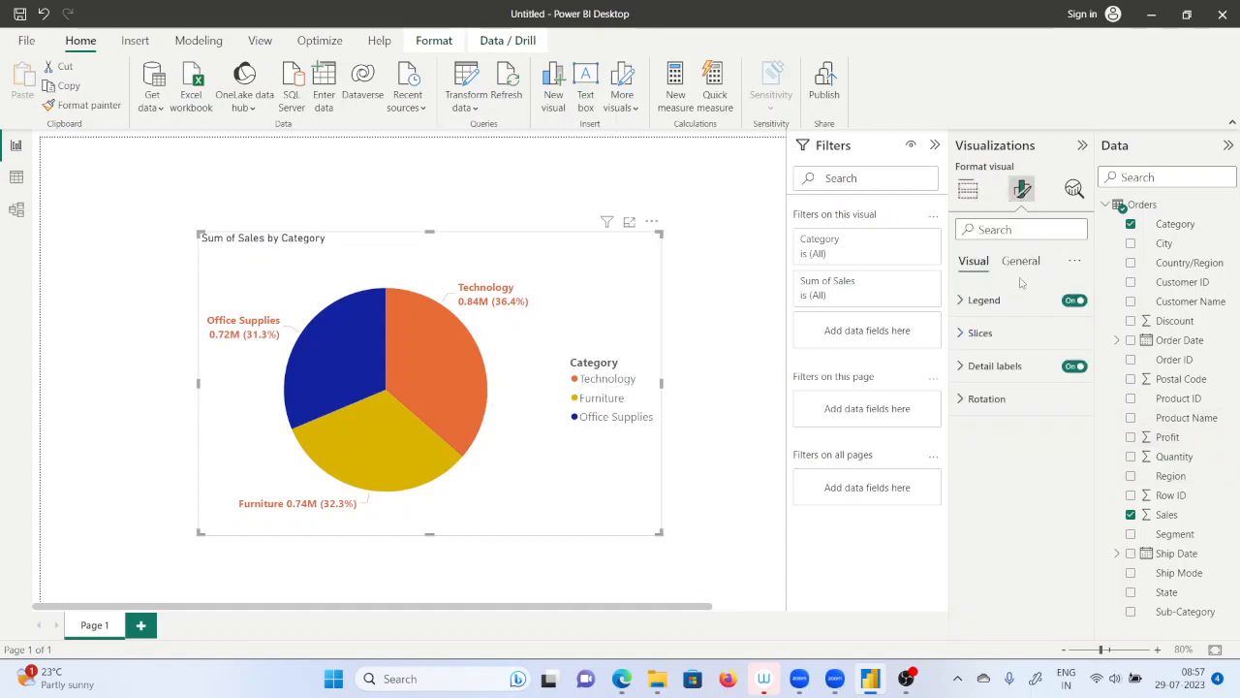
left_click(959, 334)
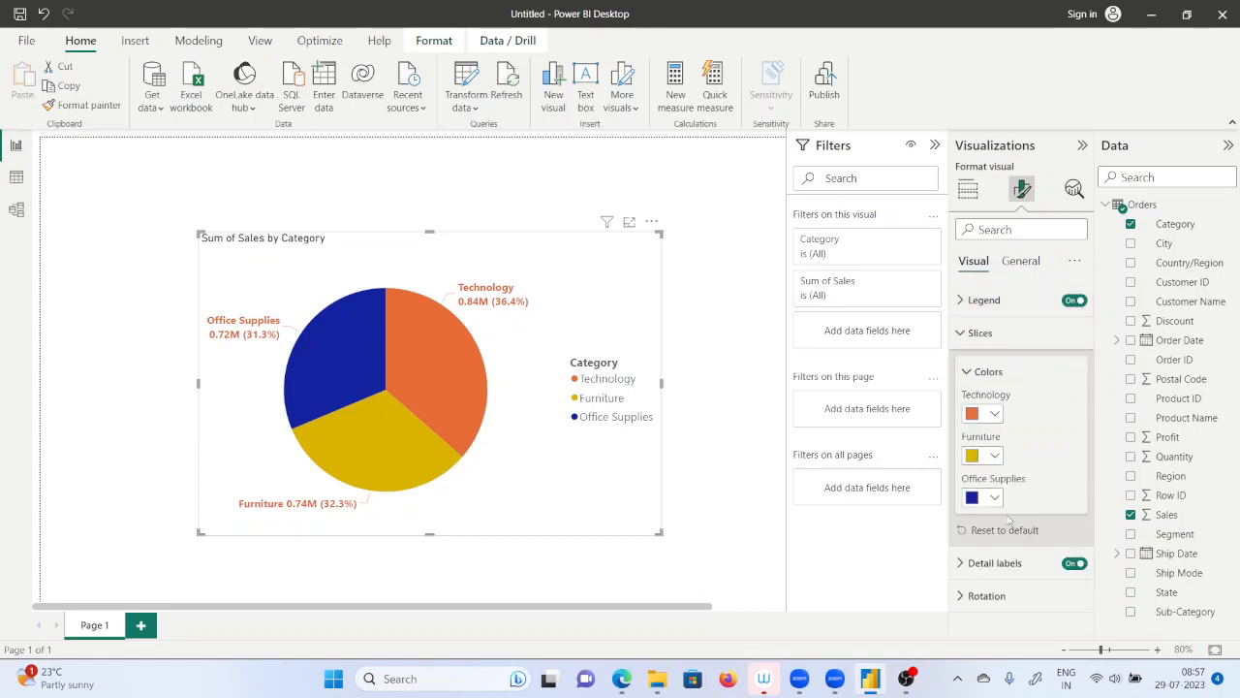
left_click(966, 563)
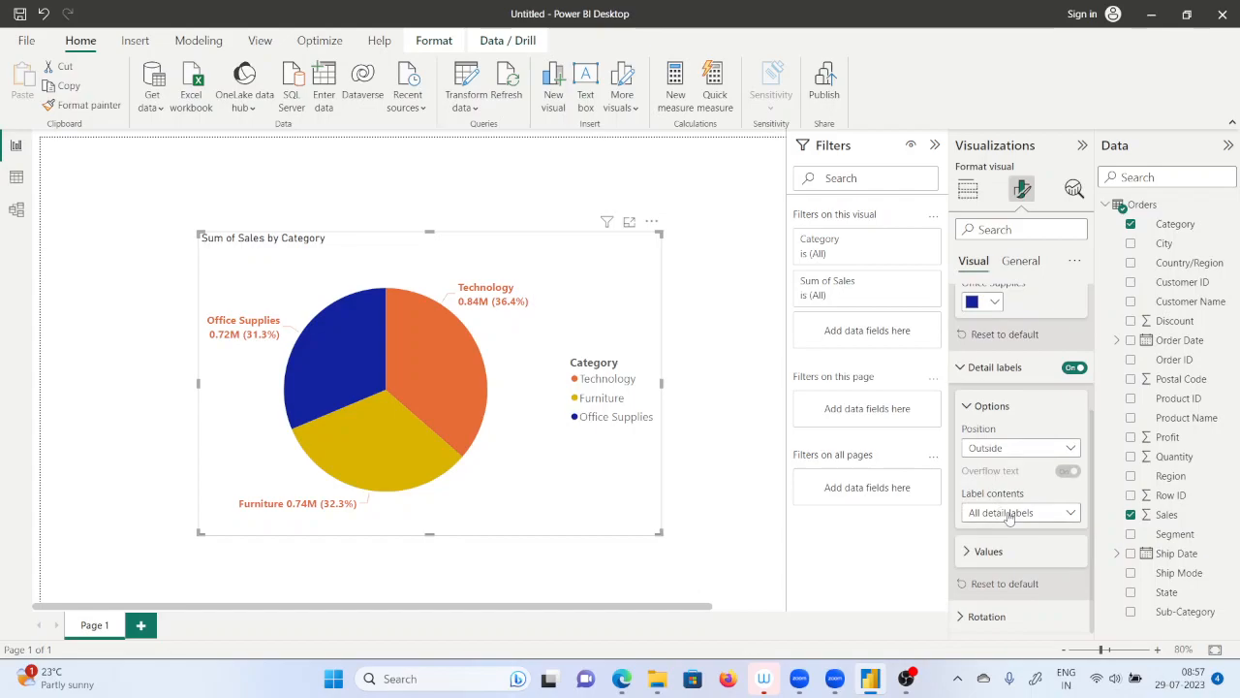
left_click(1013, 513)
left_click(1006, 572)
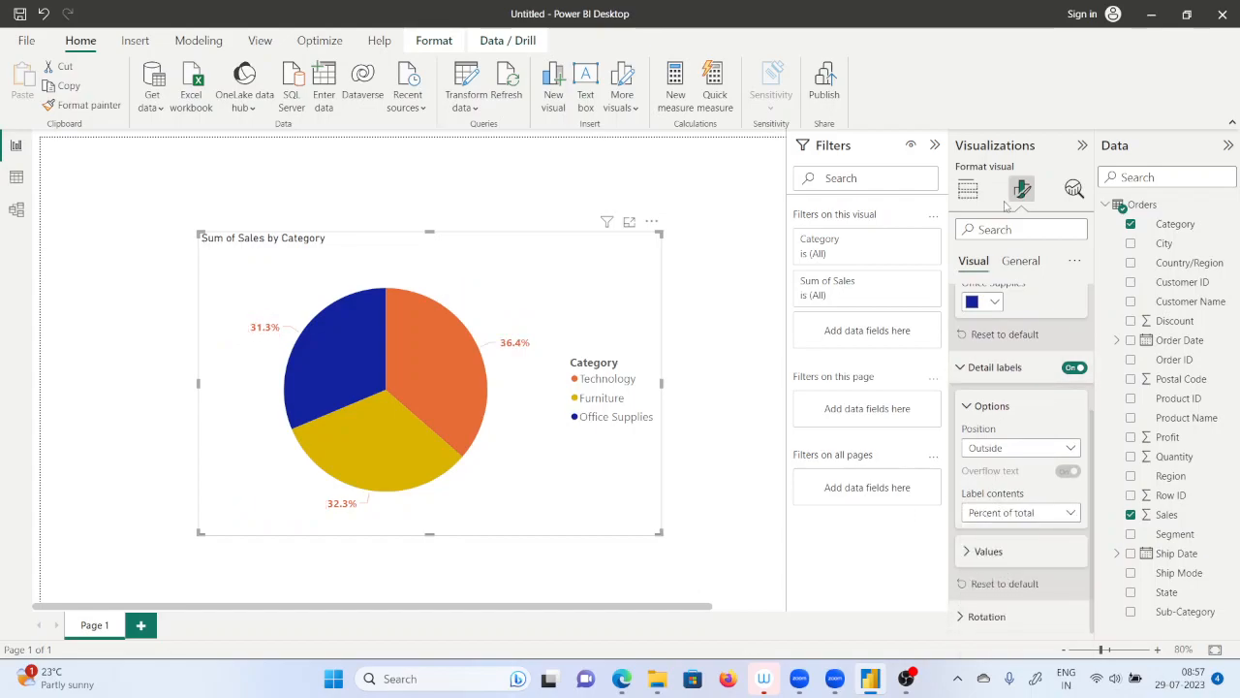
Add Region to the pie chart's details to split each category's slice by region.
left_click(967, 189)
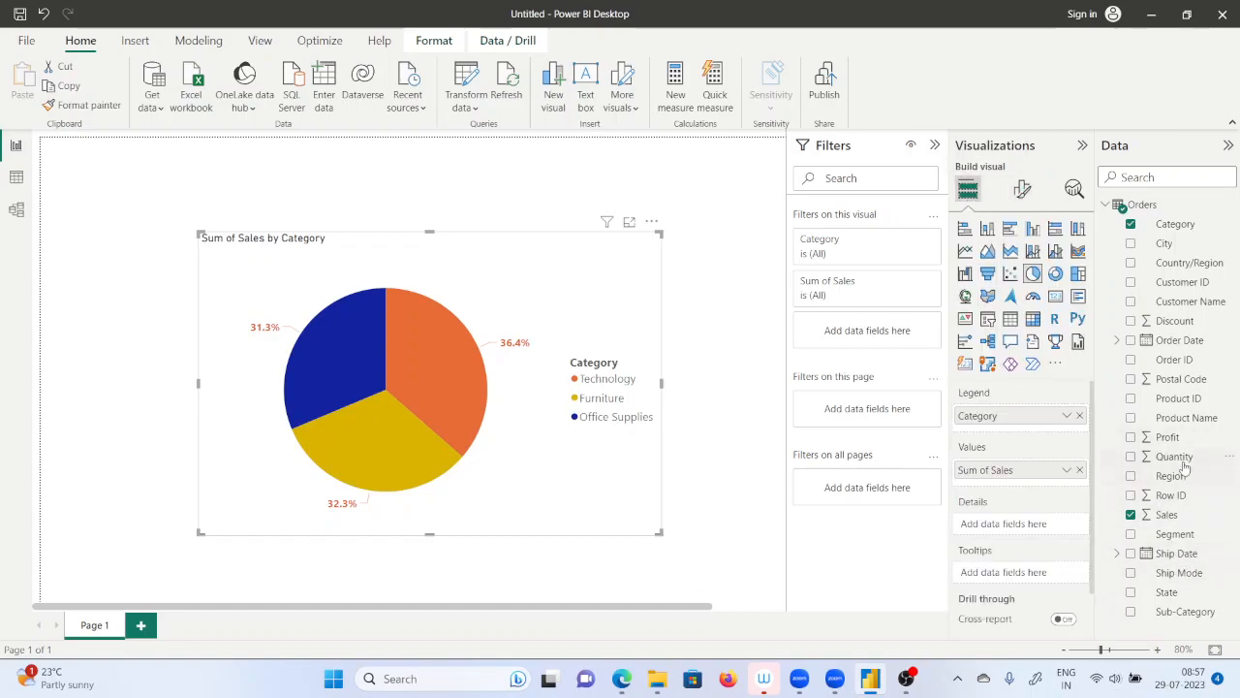
left_click_drag(1177, 481, 1017, 528)
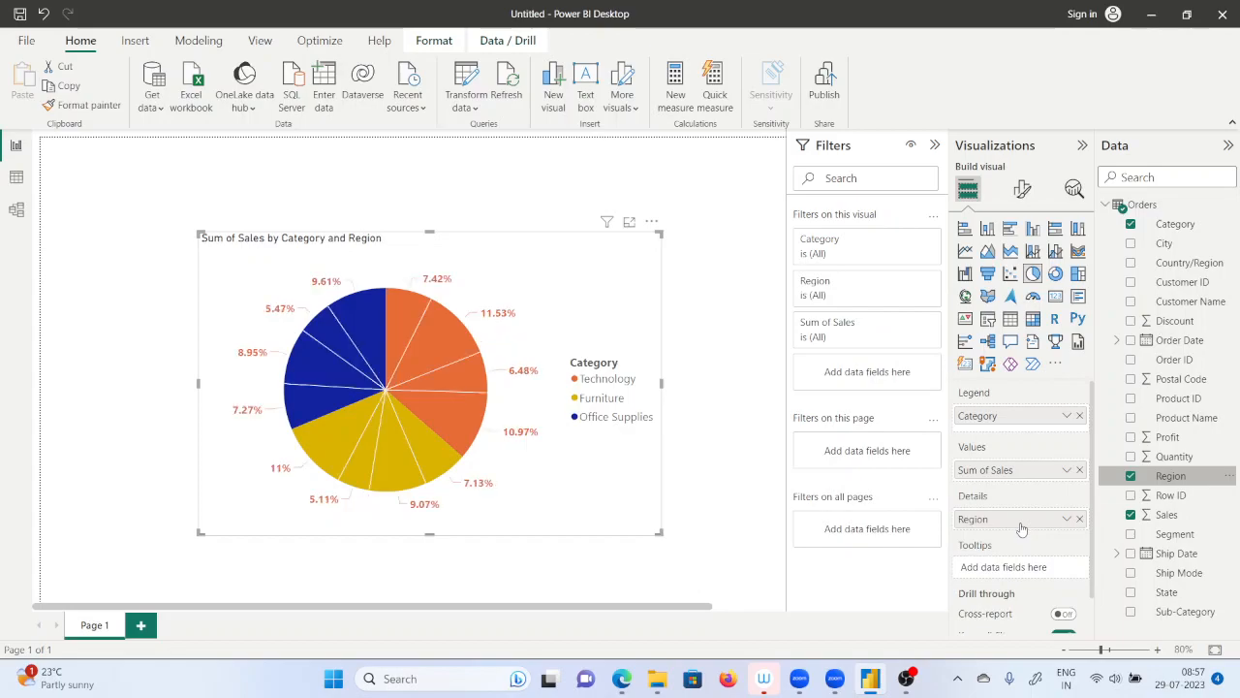
left_click_drag(661, 533, 689, 559)
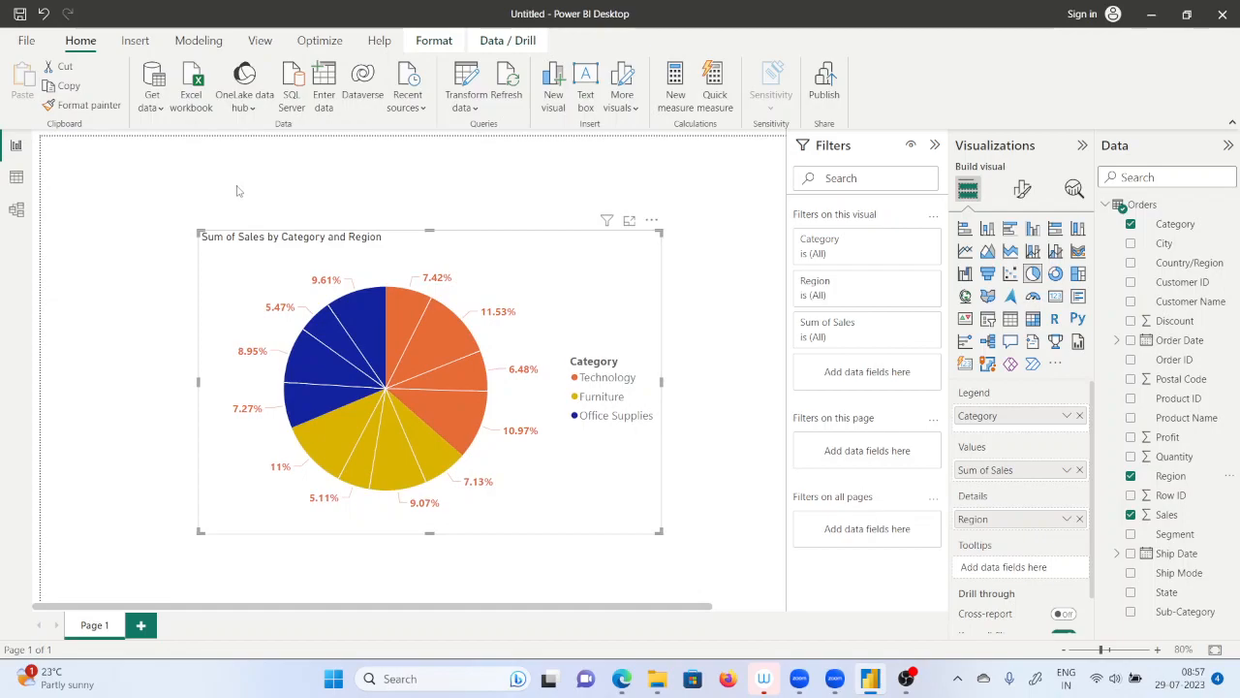
Enlarge the pie chart up and to the left, and set its detail label contents to Category, percent of total.
left_click_drag(199, 234, 184, 193)
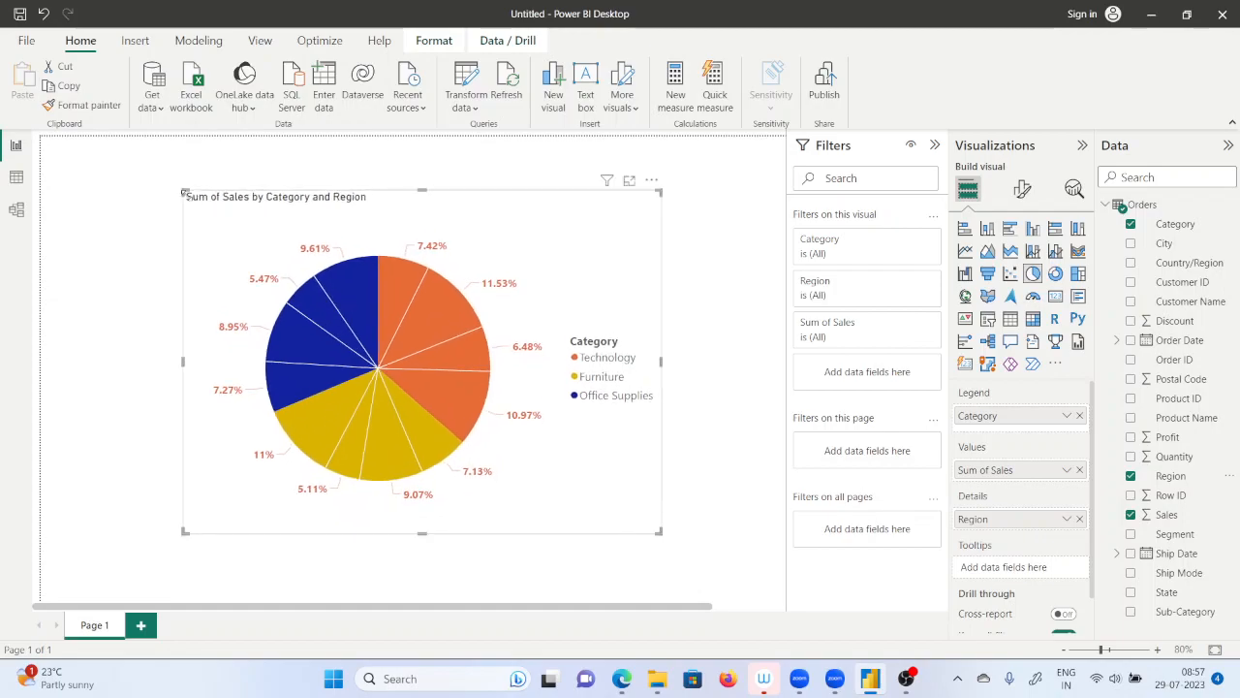
left_click(174, 192)
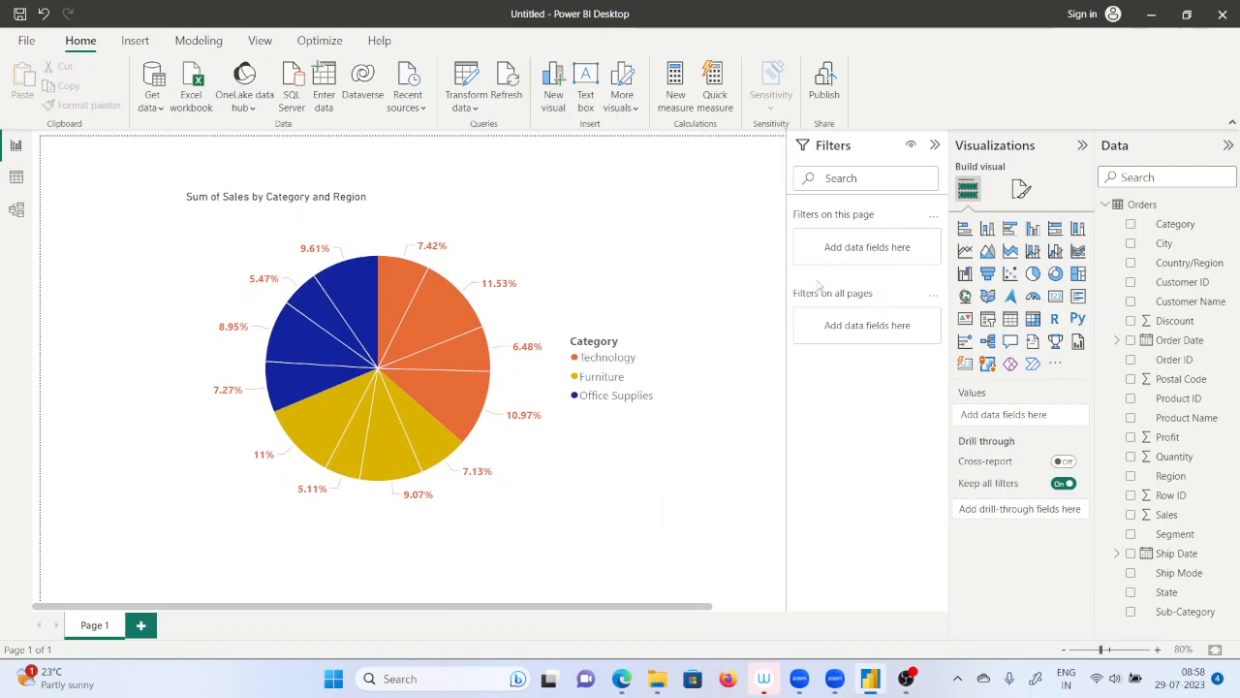
left_click(1021, 190)
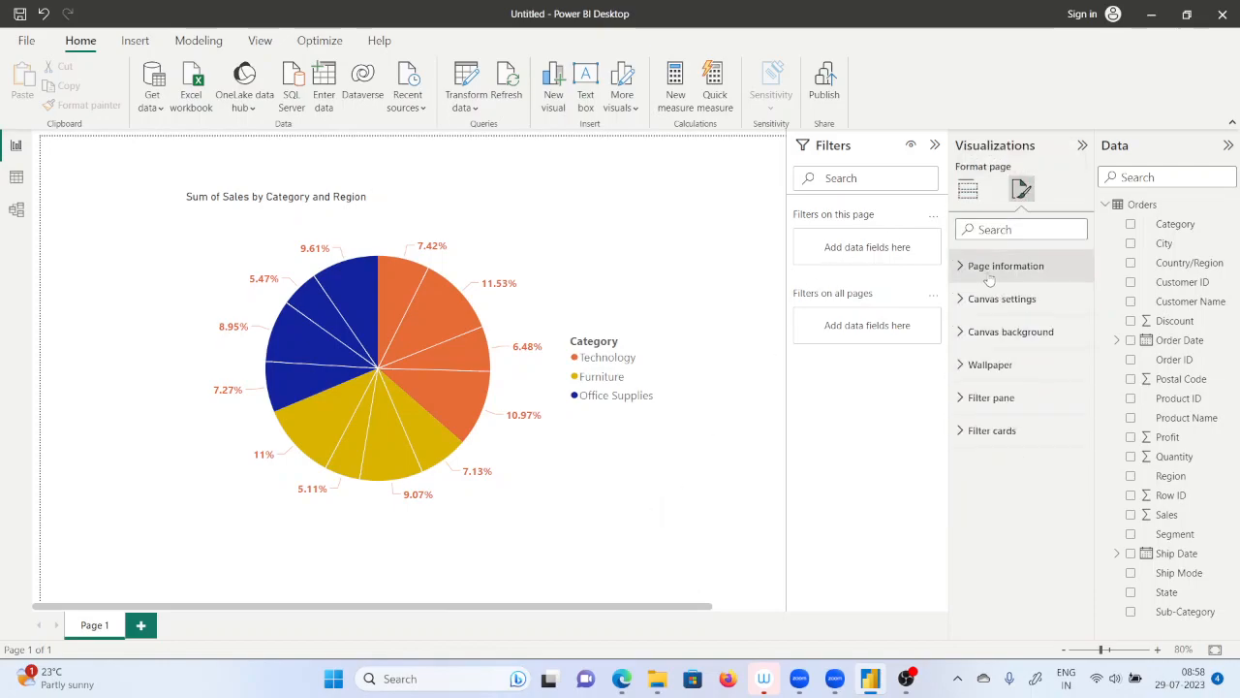
left_click(969, 193)
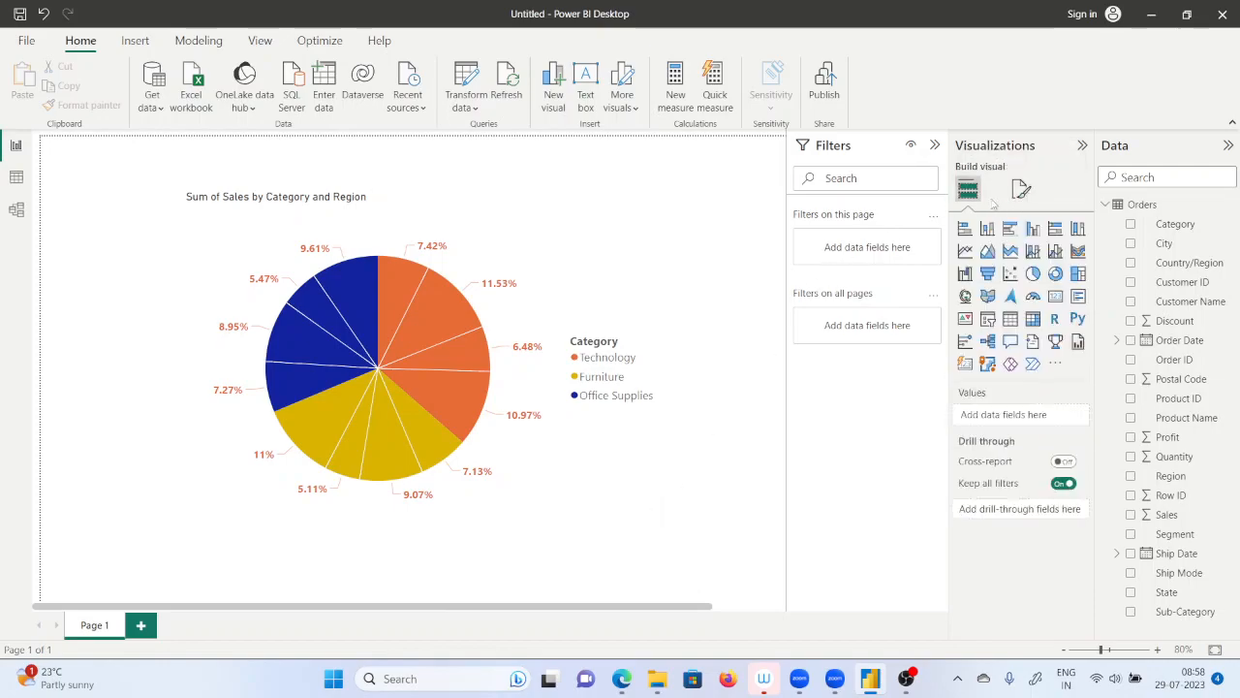
left_click(546, 245)
left_click(1020, 194)
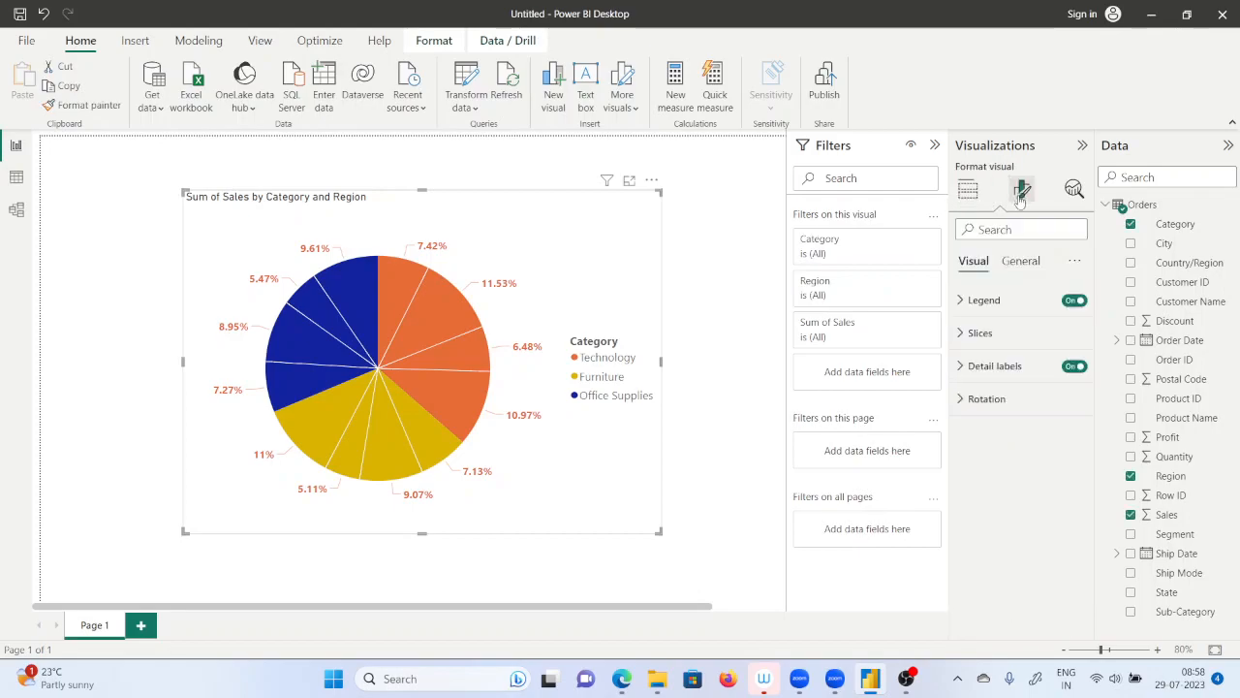
left_click(969, 366)
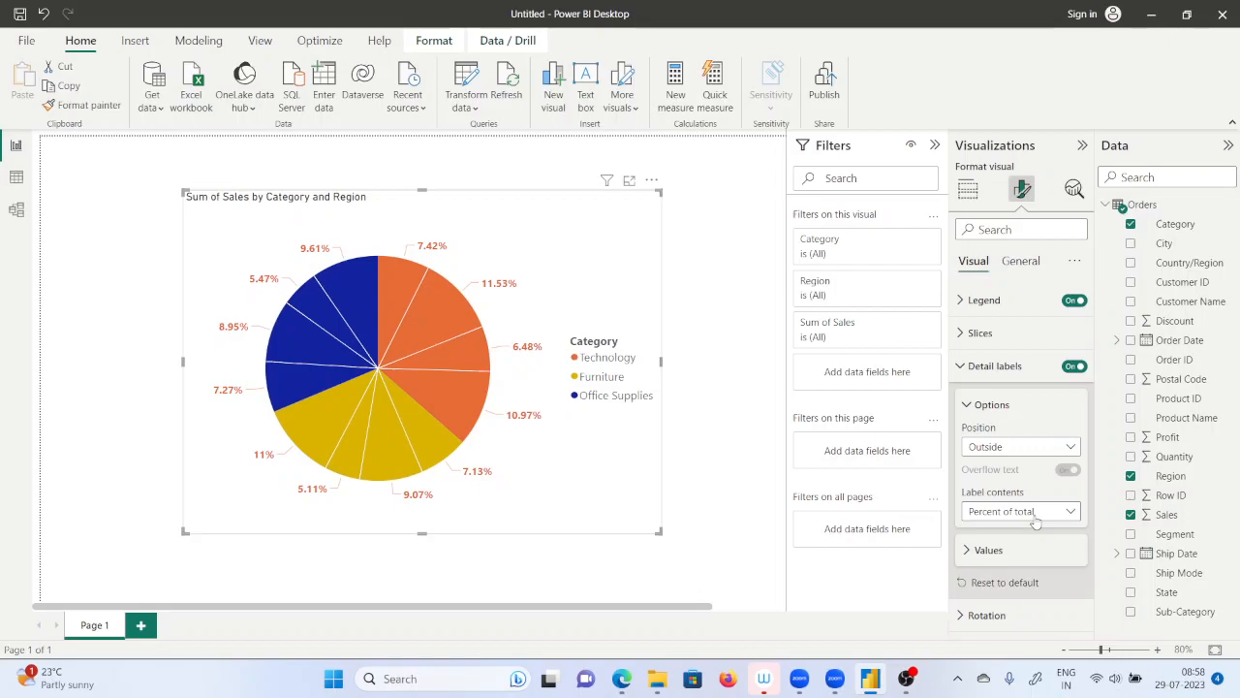
left_click(1036, 513)
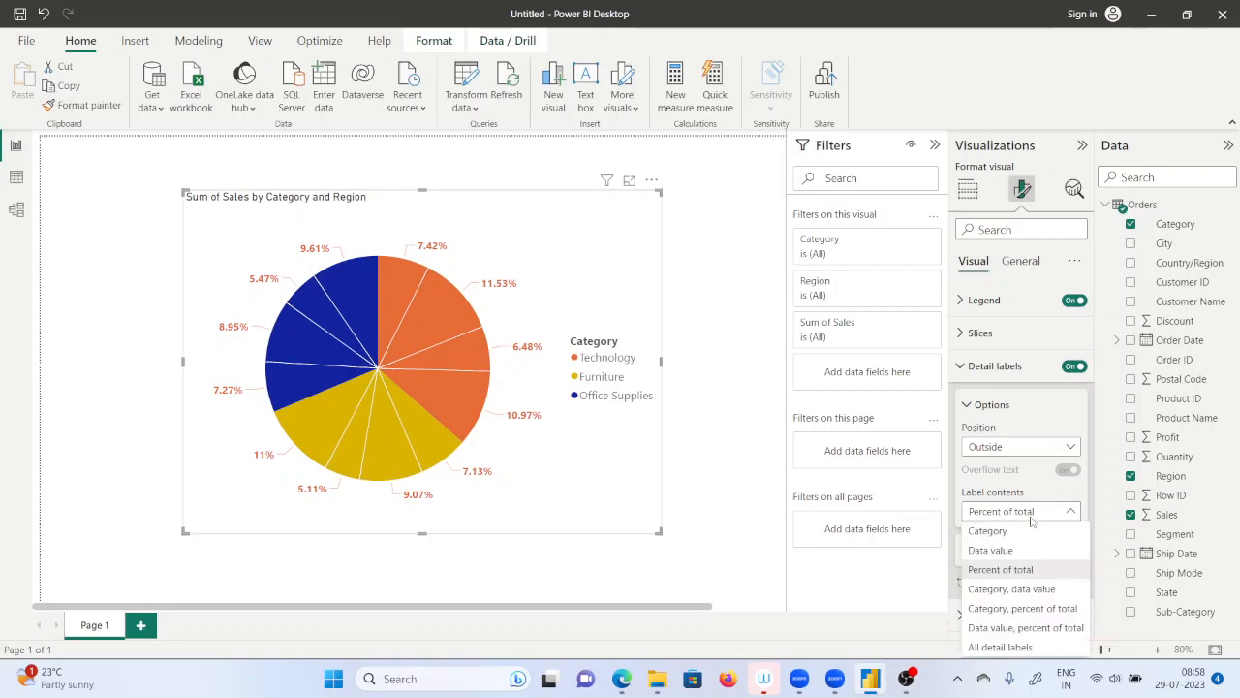
left_click(1008, 610)
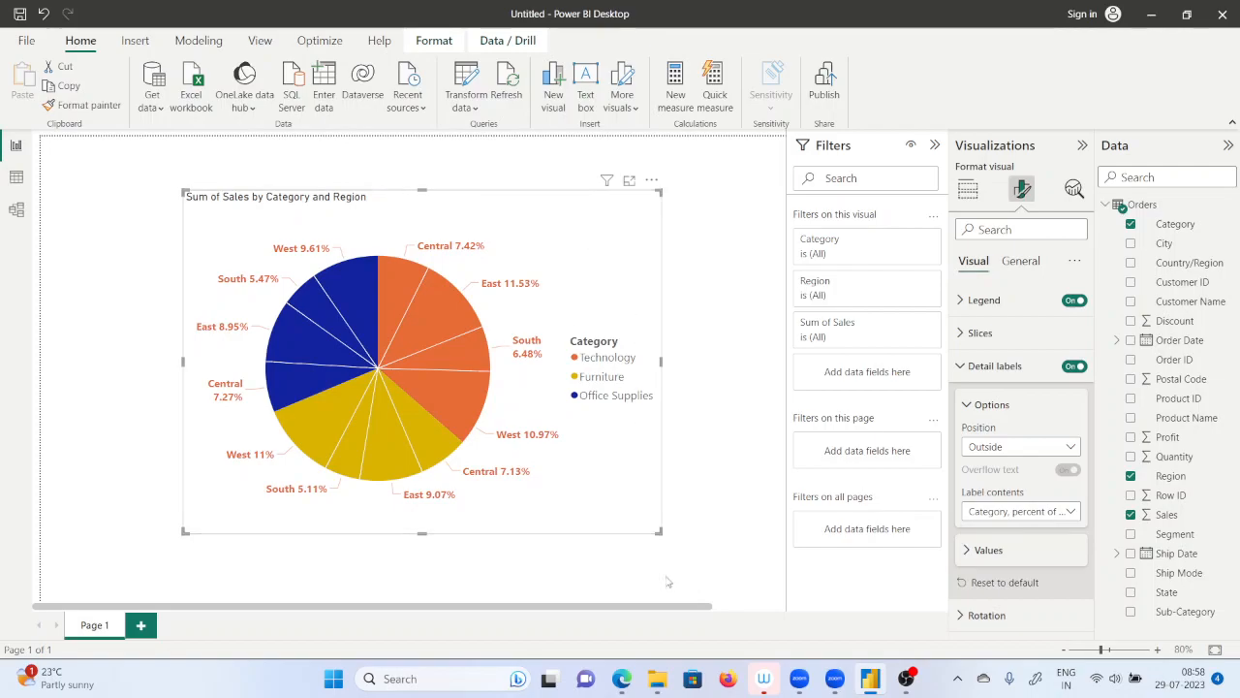
Collapse the Filters and Visualizations panes and enlarge the pie chart down and to the right.
left_click(935, 145)
left_click(1082, 145)
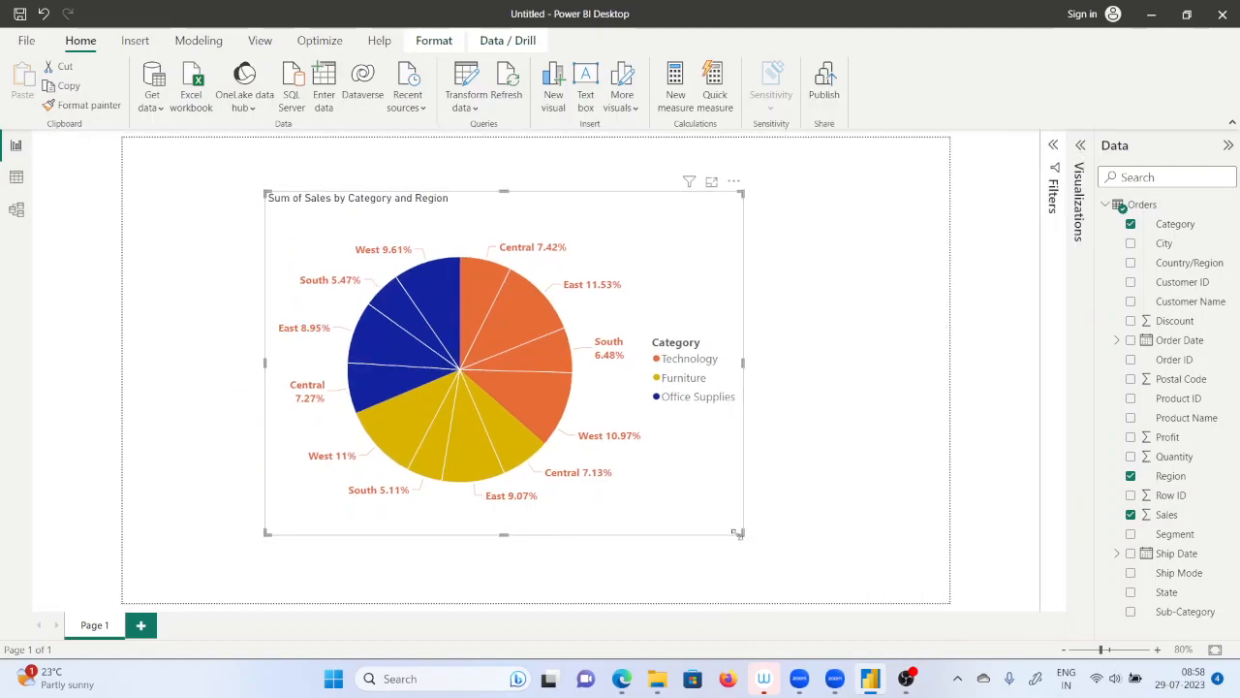
left_click_drag(742, 533, 788, 559)
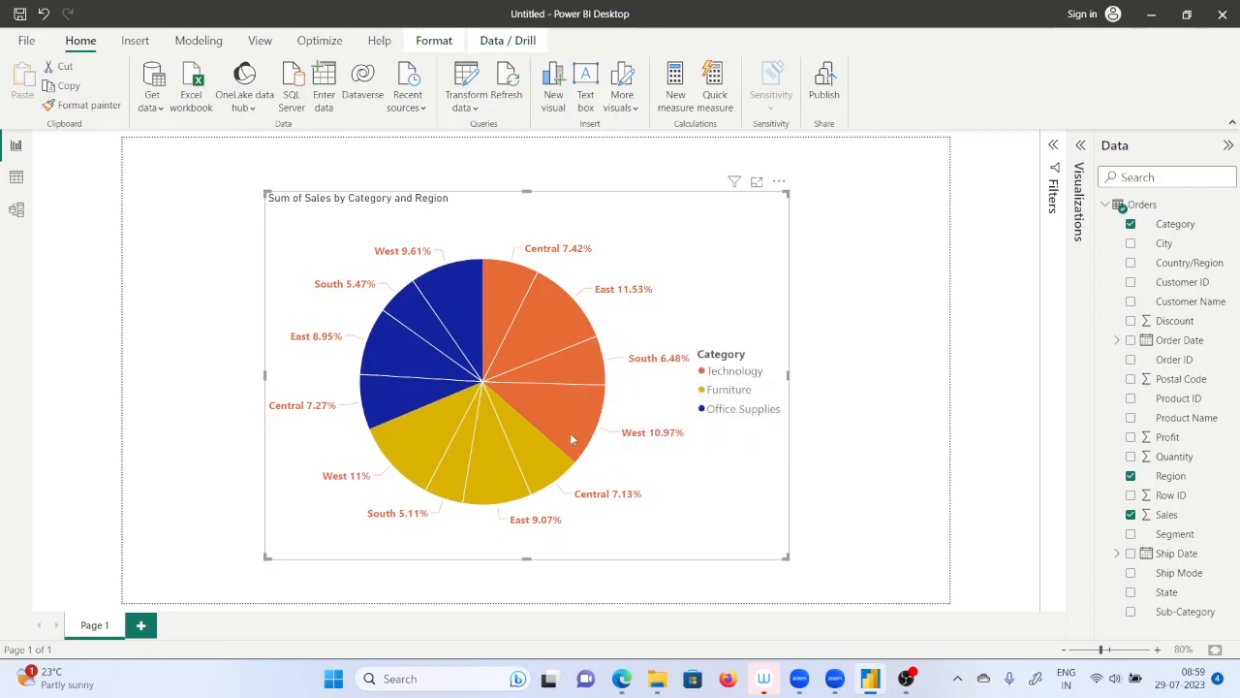
Inspect the category, region and sales details of the Technology slices in the pie chart.
mouse_move(594, 425)
mouse_move(549, 308)
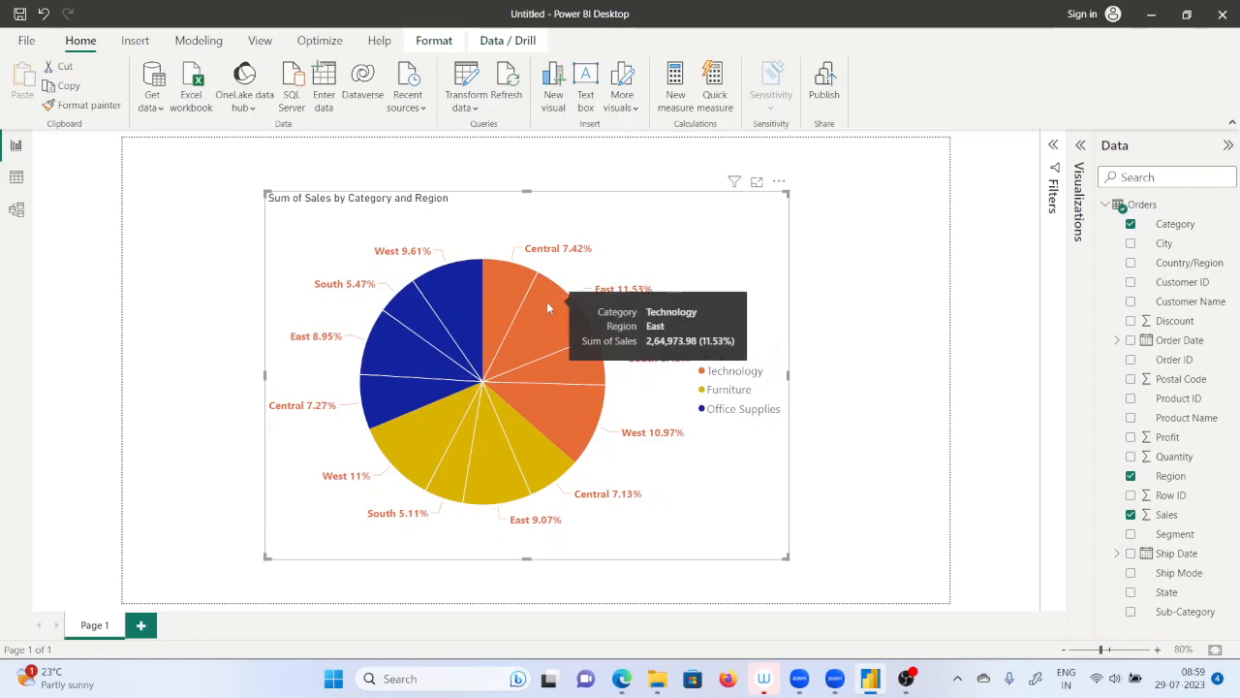
mouse_move(511, 290)
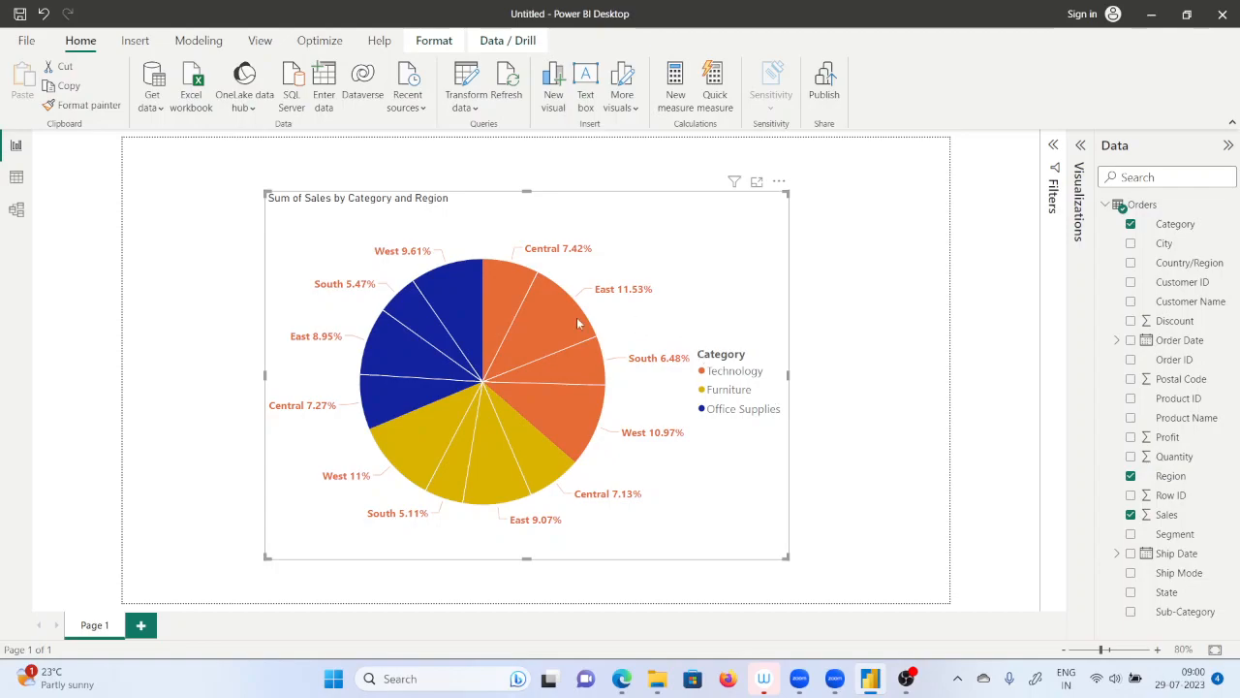
mouse_move(520, 294)
mouse_move(549, 336)
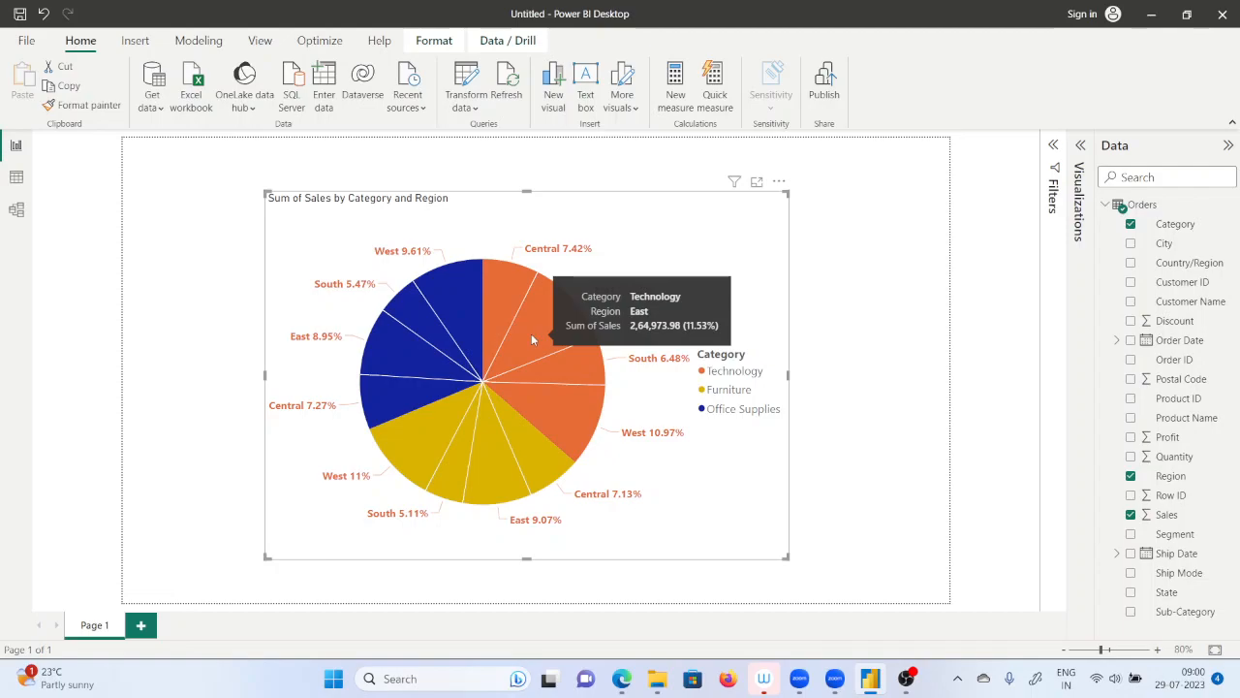
Switch to Notepad with a new empty document and maximize its window.
key("super+r")
type("n")
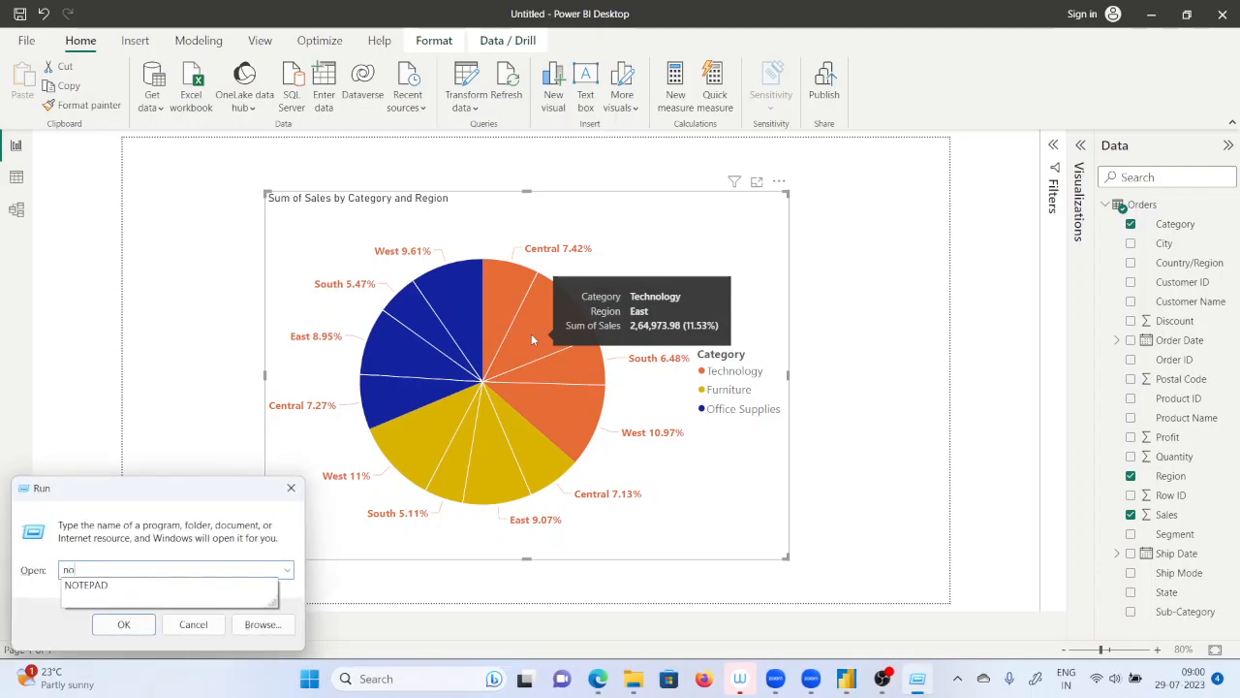
key("Down")
key("Return")
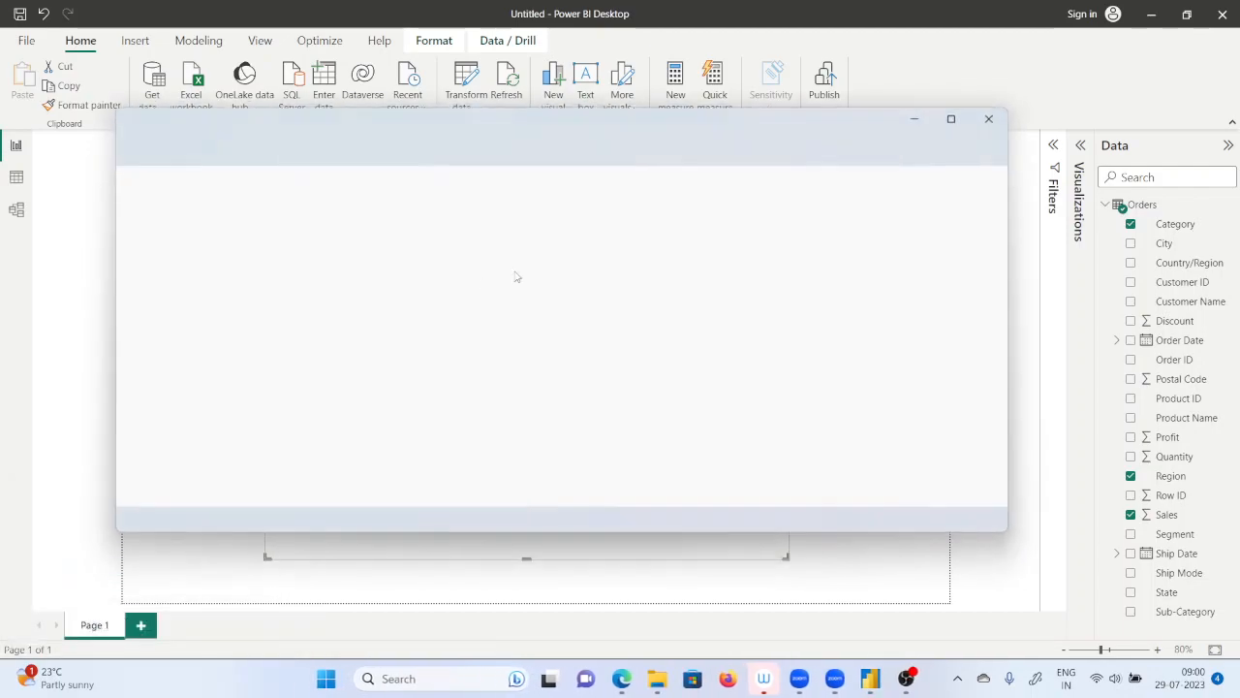
left_click(960, 116)
scroll(397, 280, "up", 12)
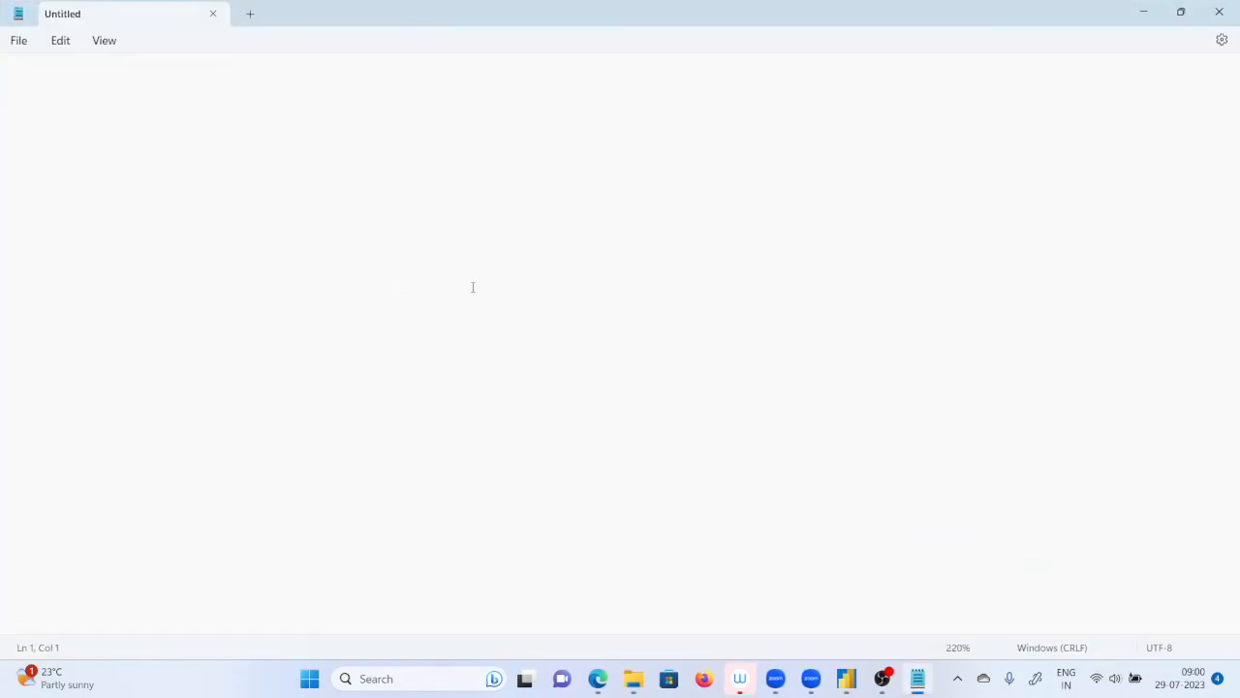
Write "college" as the heading of the note, followed by a blank line.
type("college")
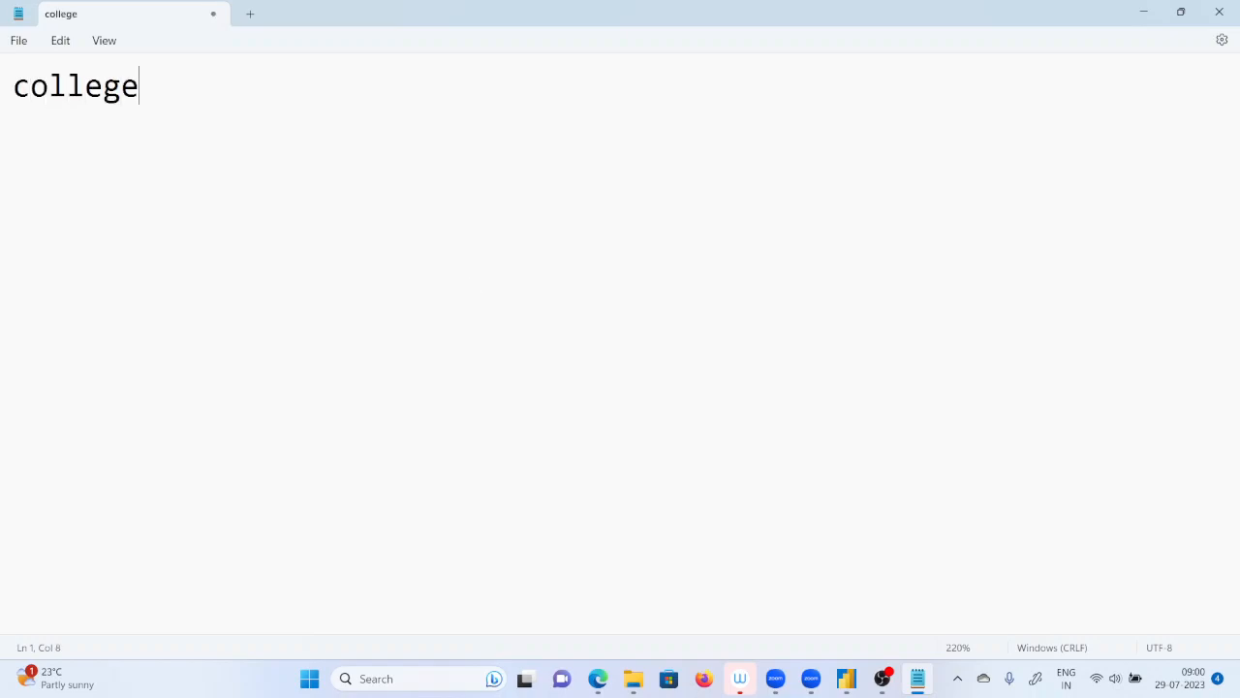
key("Return")
key("Return")
Add the line "Arts - 200 students - 120 passed" below the heading.
type("Arts ")
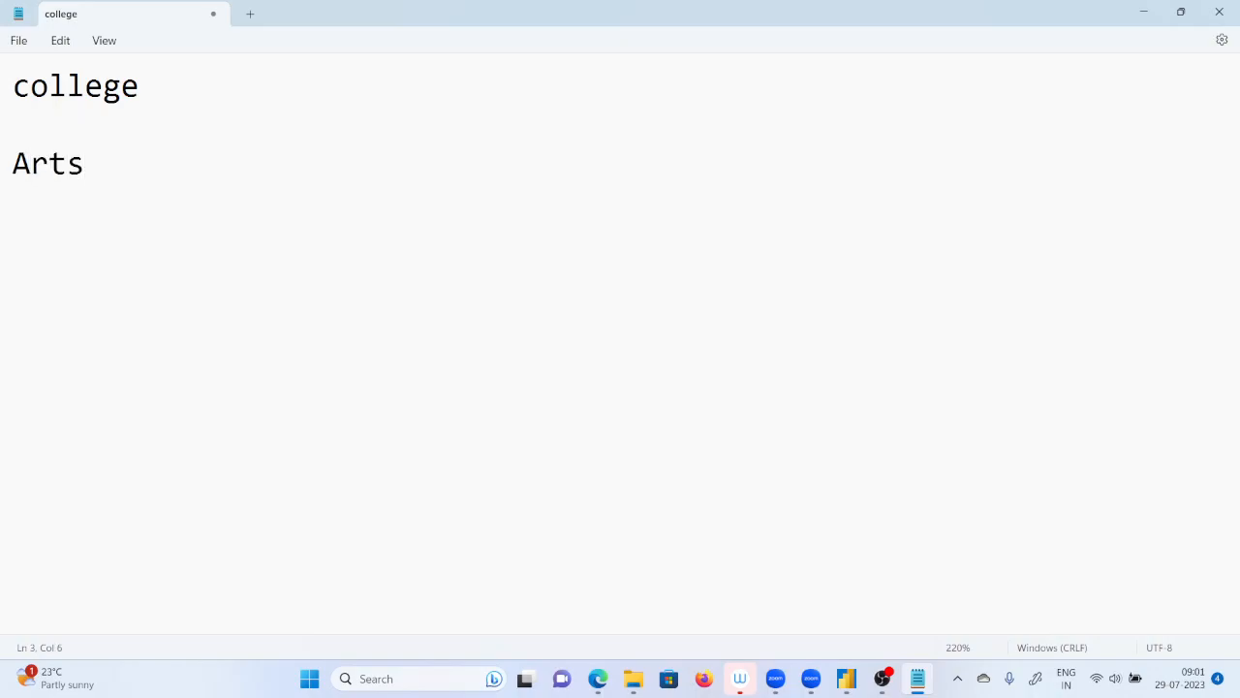
type("- 200")
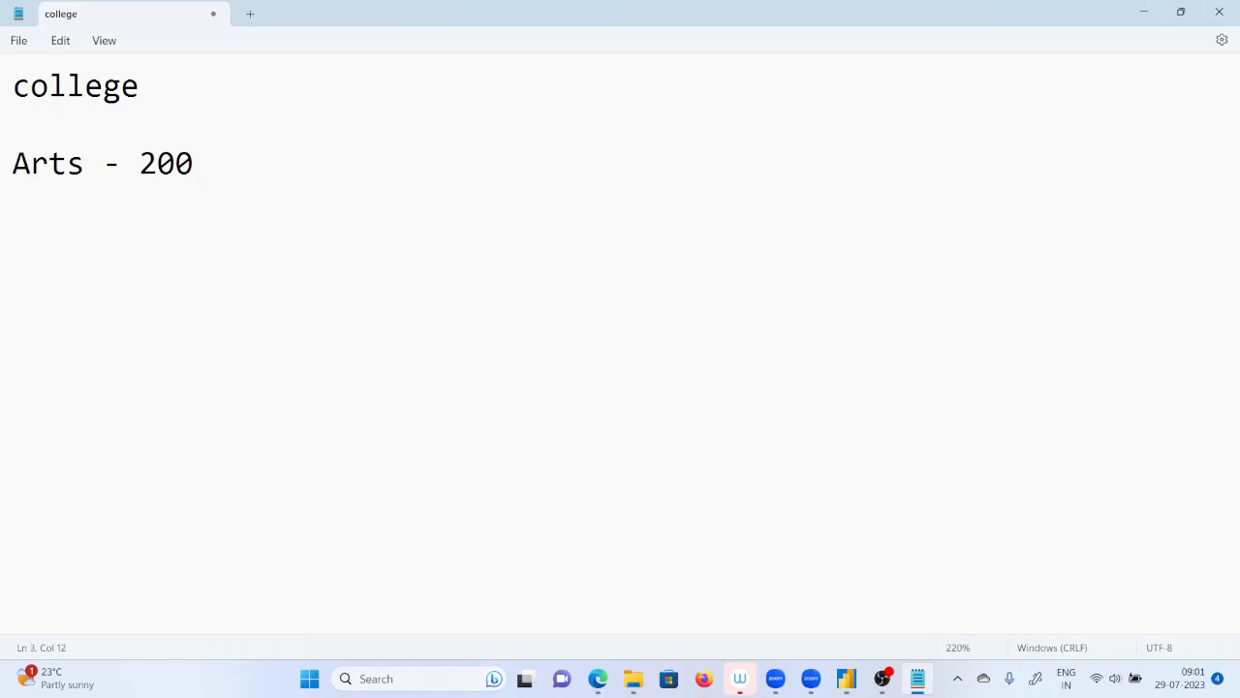
key("BackSpace")
key("BackSpace")
key("BackSpace")
key("BackSpace")
type("200 students -")
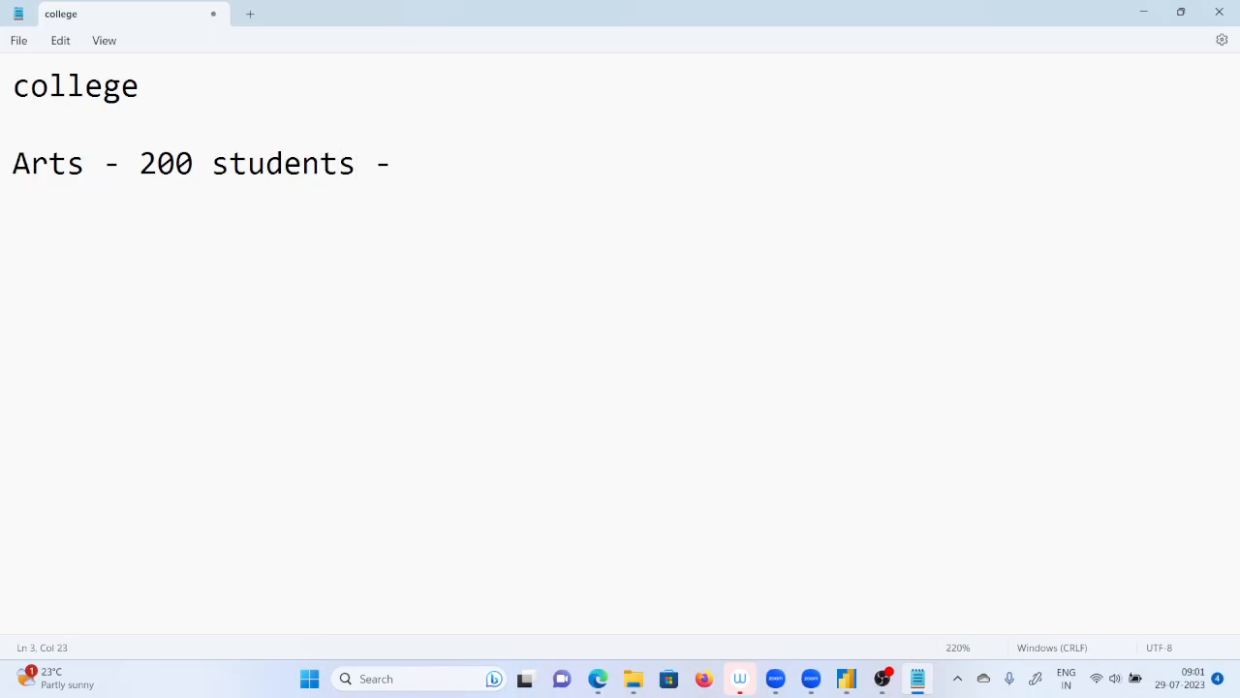
type(" 120 passed")
key("Return")
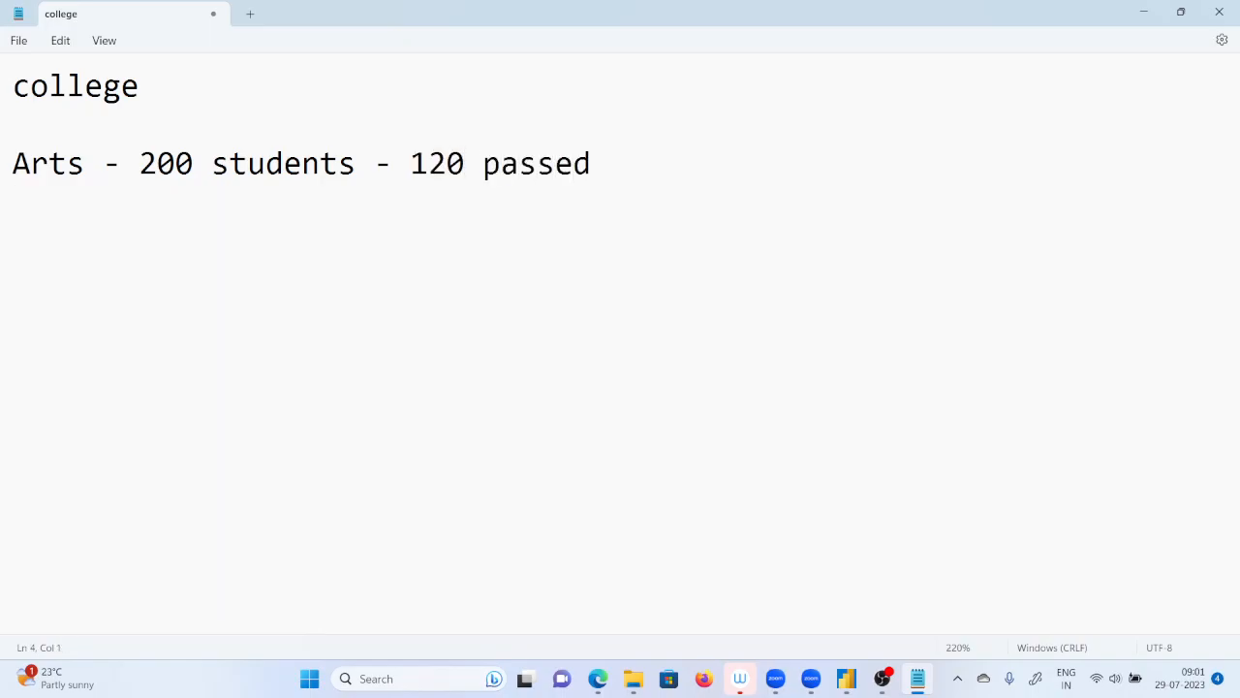
Add the line "commerce - 200 students - 100 passed" under the Arts line.
type("commerce ")
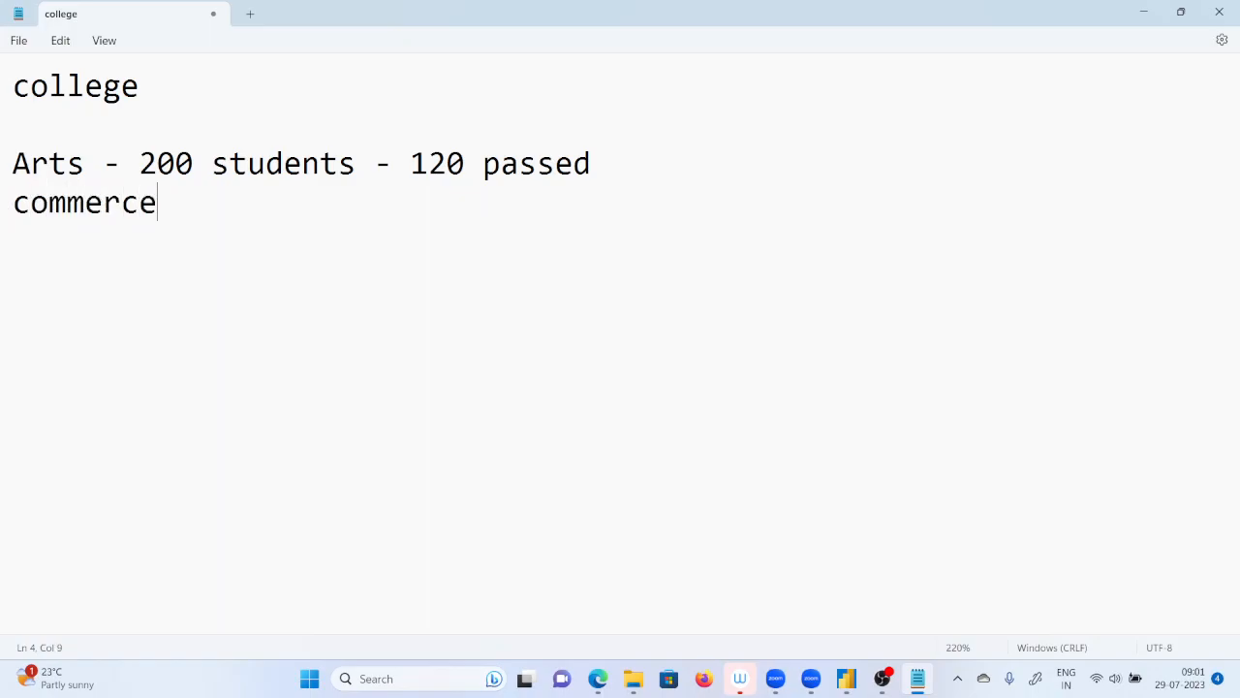
type("- 200 stu")
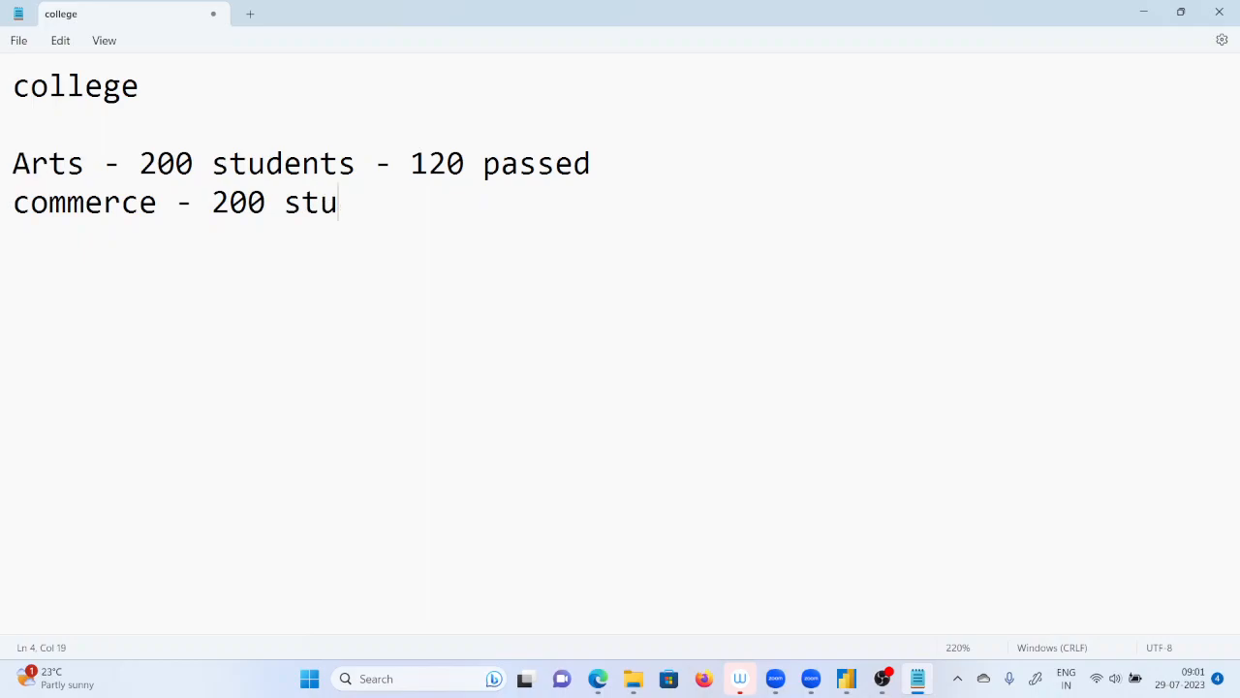
type("dents")
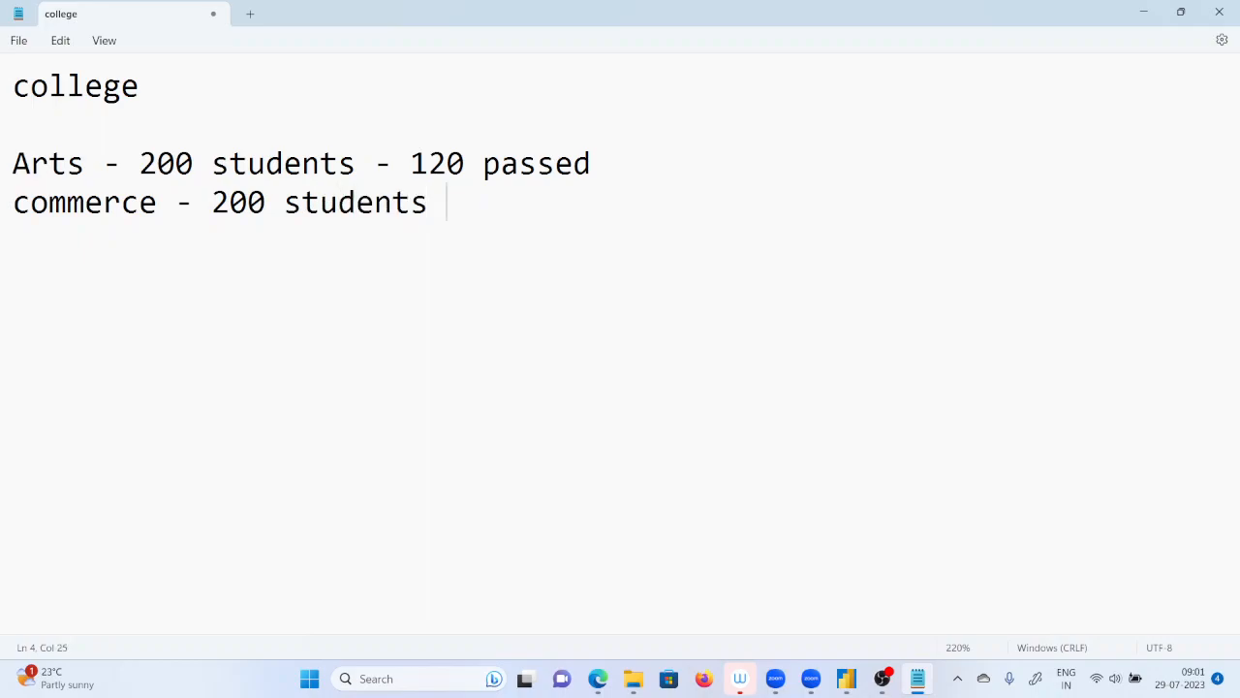
type(" - 100 passed")
key("Return")
Add the line "science - 200 students - 180 passed" under the commerce line, followed by a blank line.
type("sc")
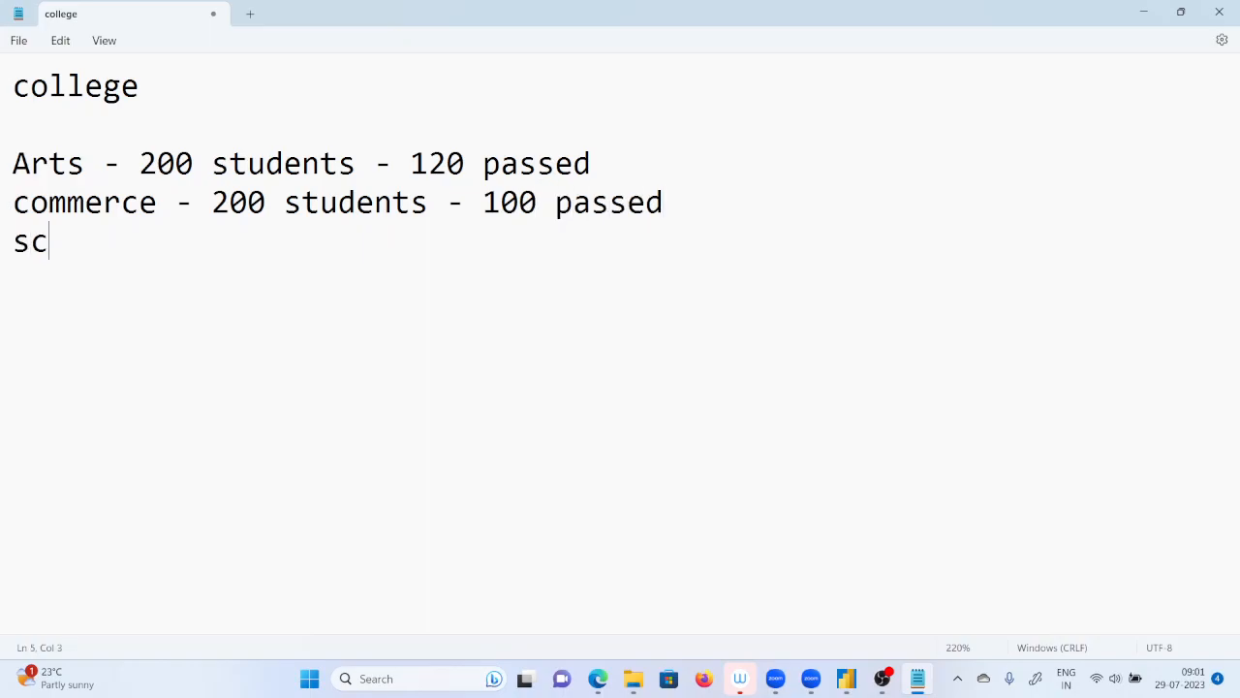
type("ience")
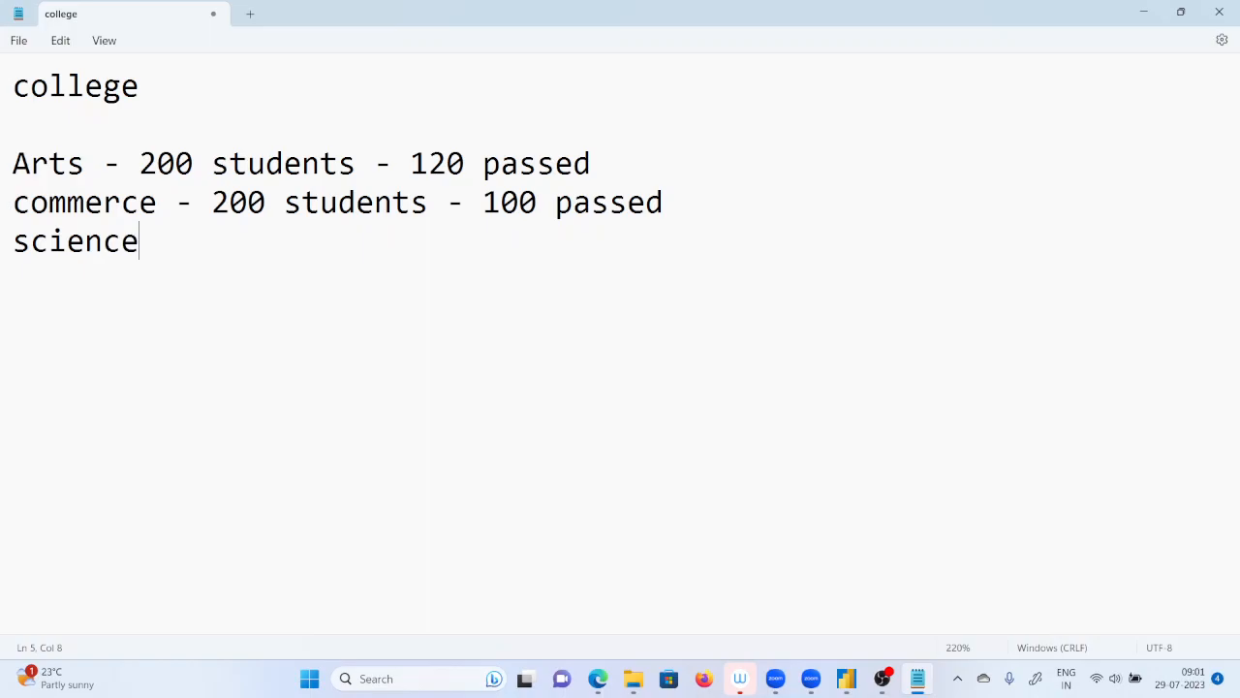
type(" - 20-0")
key("BackSpace")
key("BackSpace")
type("0 students")
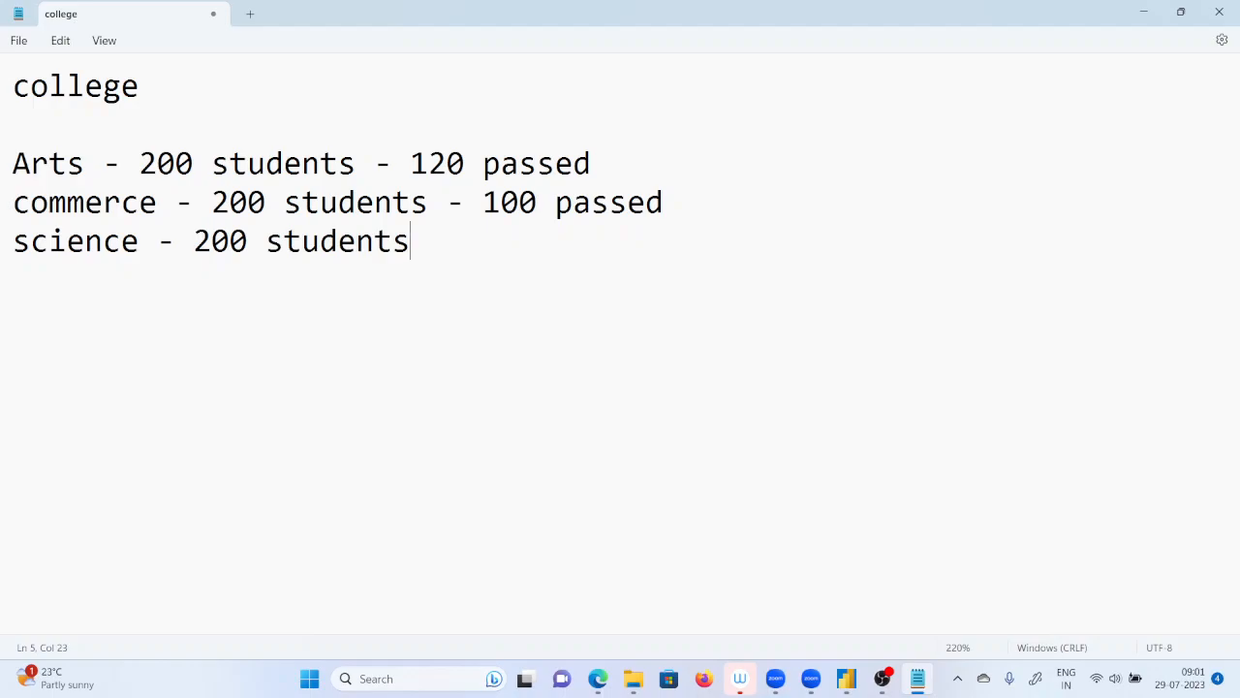
type(" -")
type("180 ")
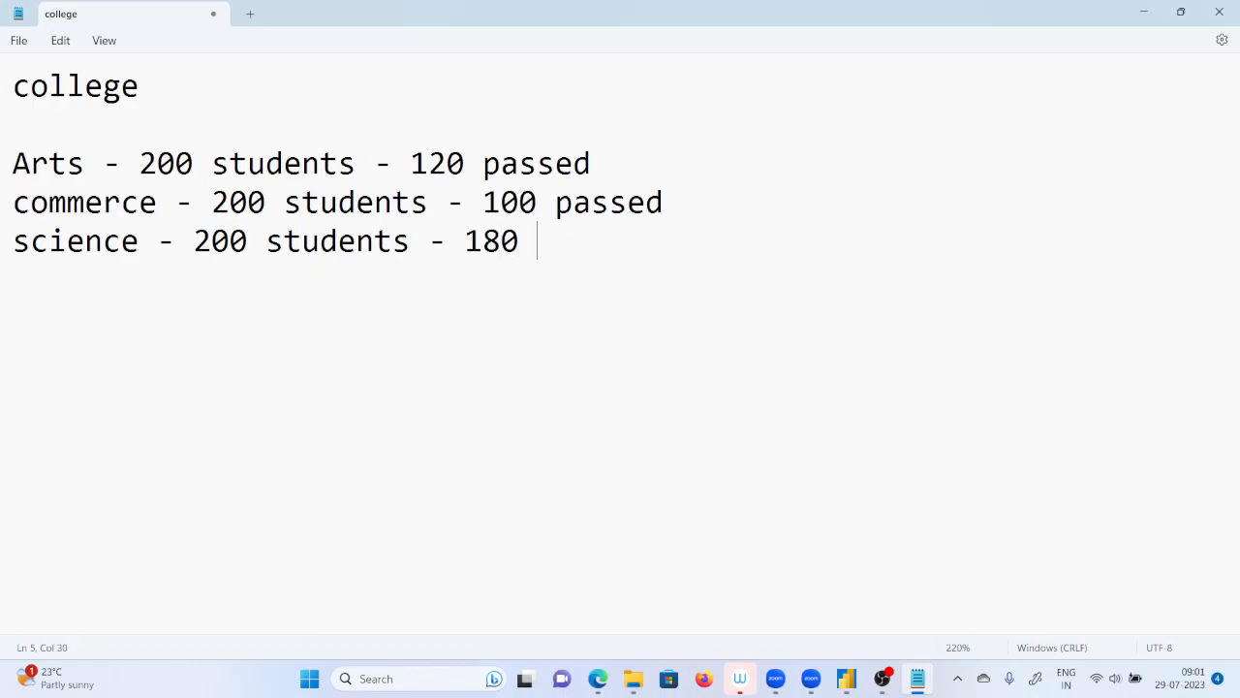
type("passed")
key("Return")
key("Return")
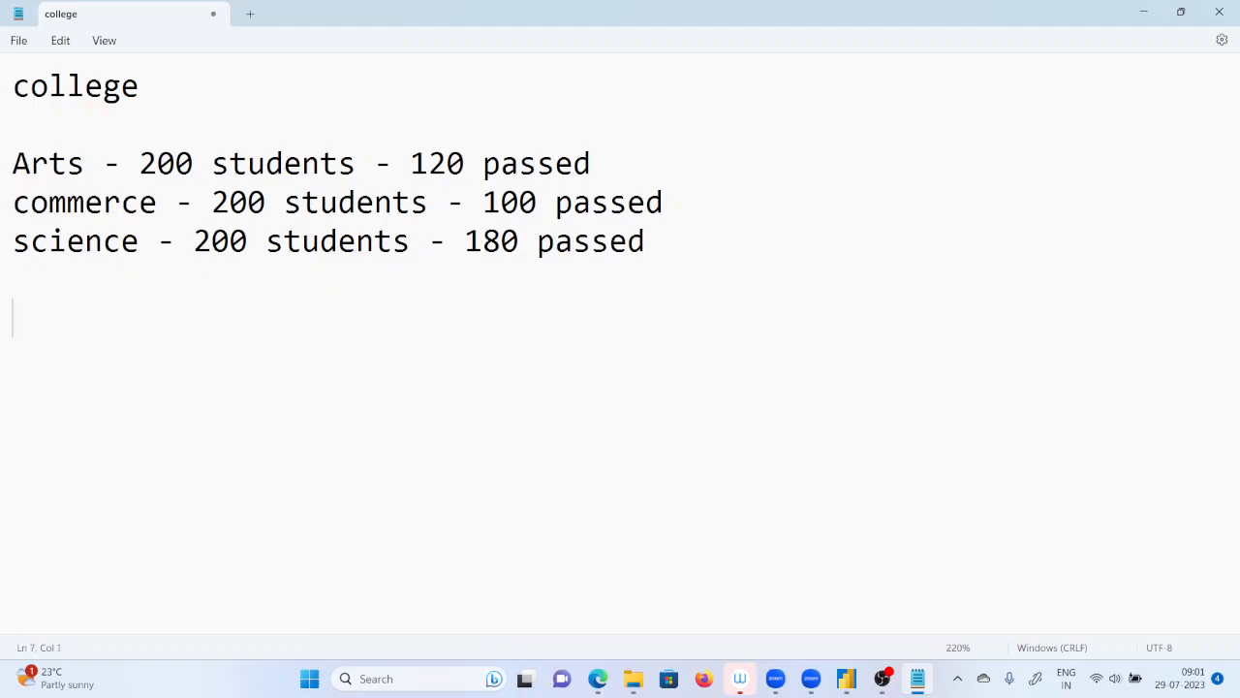
Write the question "what is the percentage of arts student passed" below the blank line under the science line.
type("what is ")
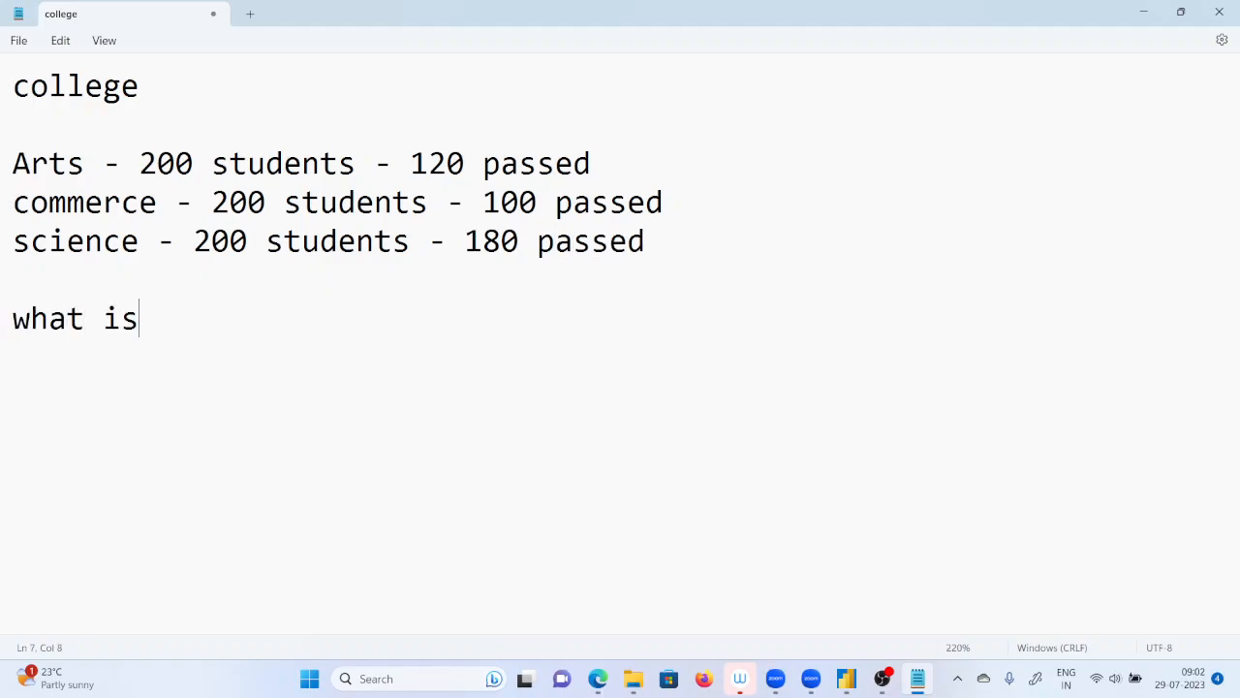
type("the per")
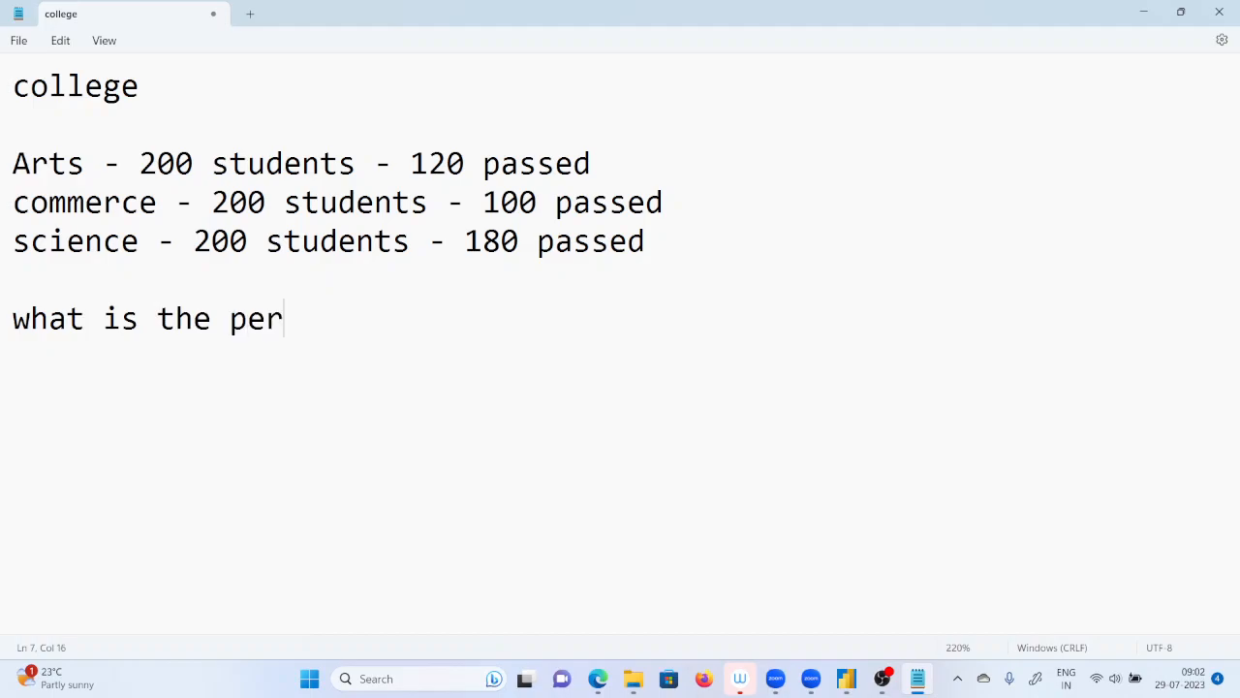
type("centage ")
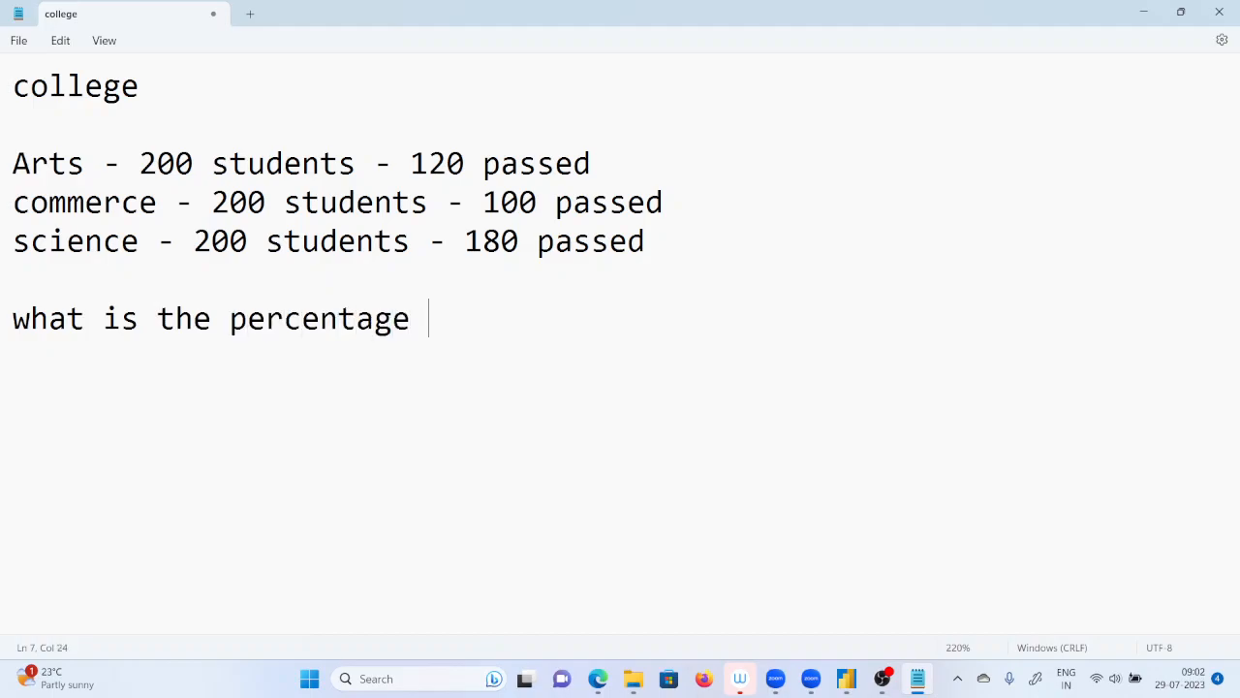
type("of arts s")
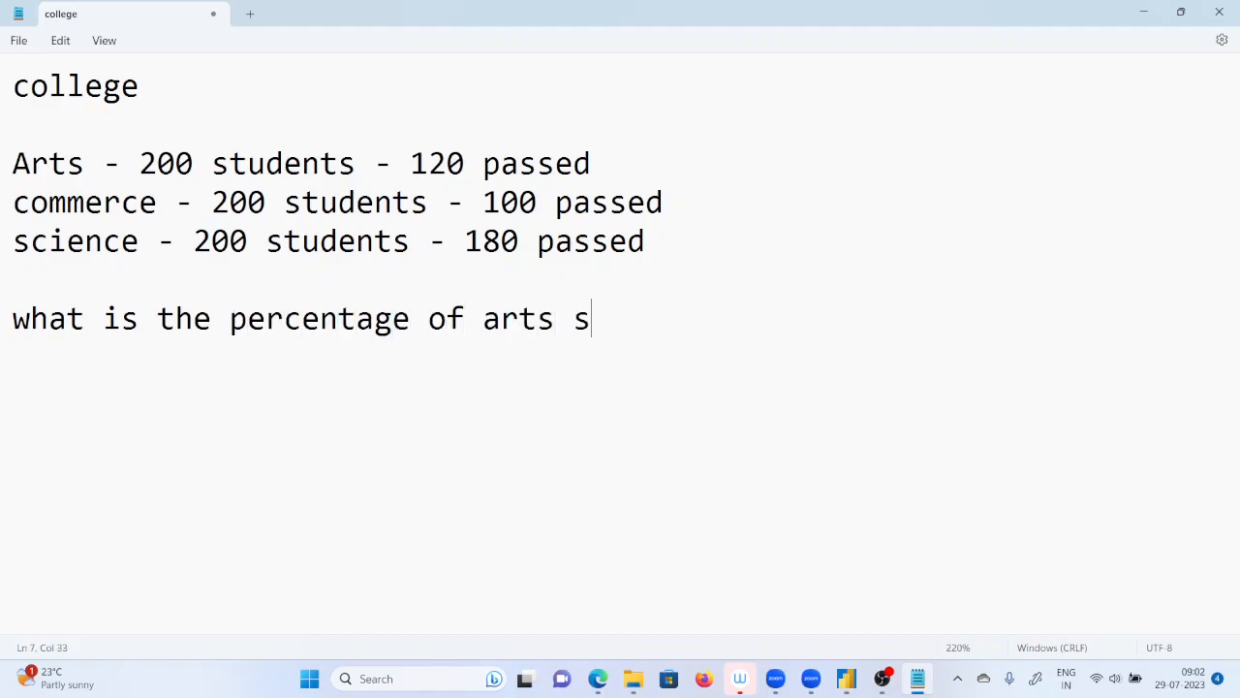
type("tudent")
key("BackSpace")
type("t passed ")
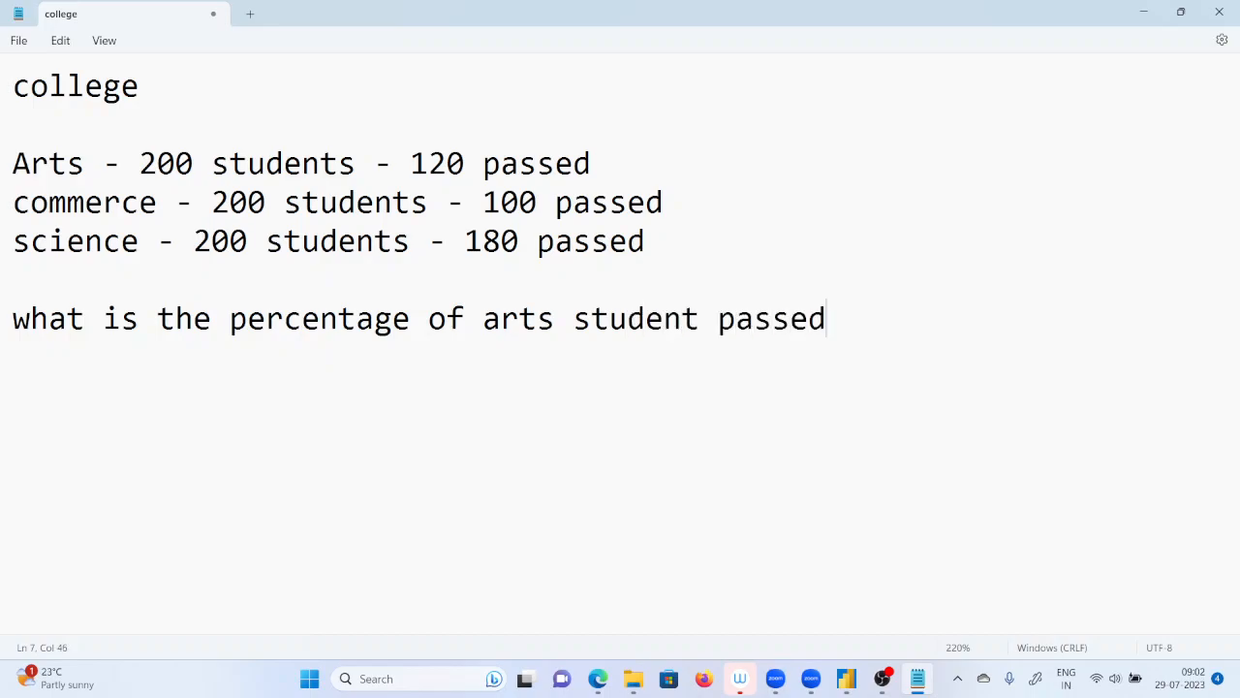
type("-")
Append "- 120/600" to the end of the question line.
type("120/")
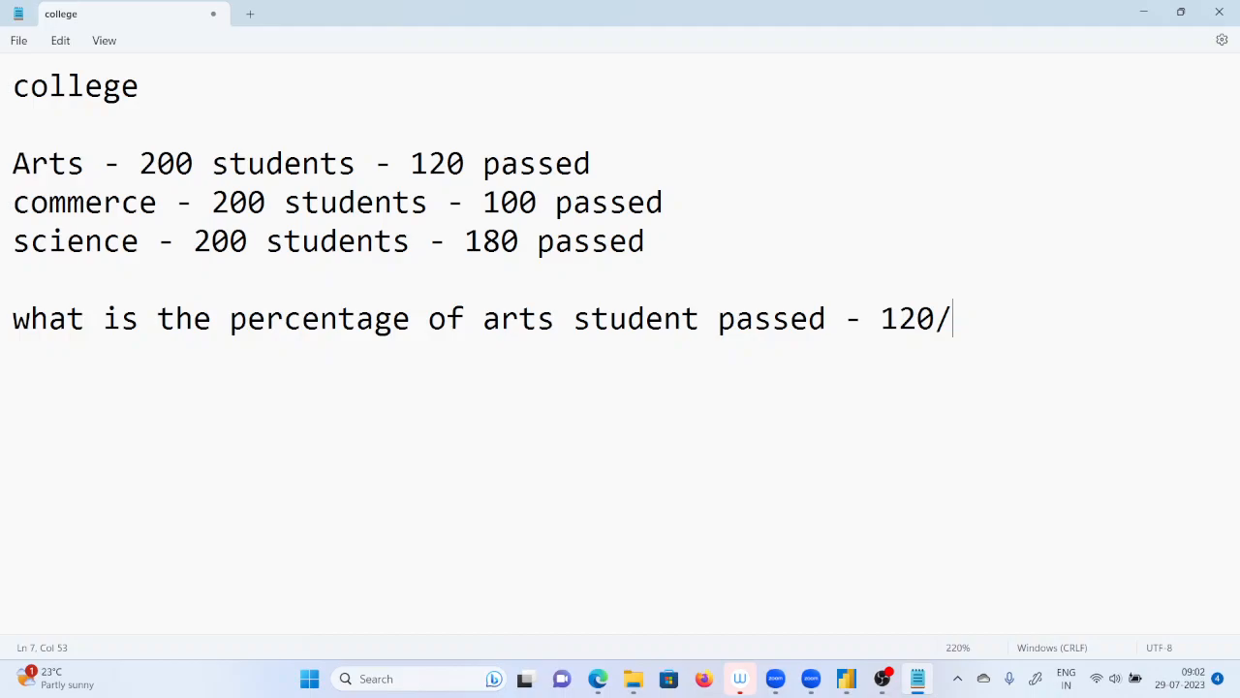
type("5")
key("BackSpace")
type("600")
Add 120/200 on a new line, aligned directly beneath 120/600.
key("Return")
key("Tab")
key("Tab")
key("Tab")
key("Tab")
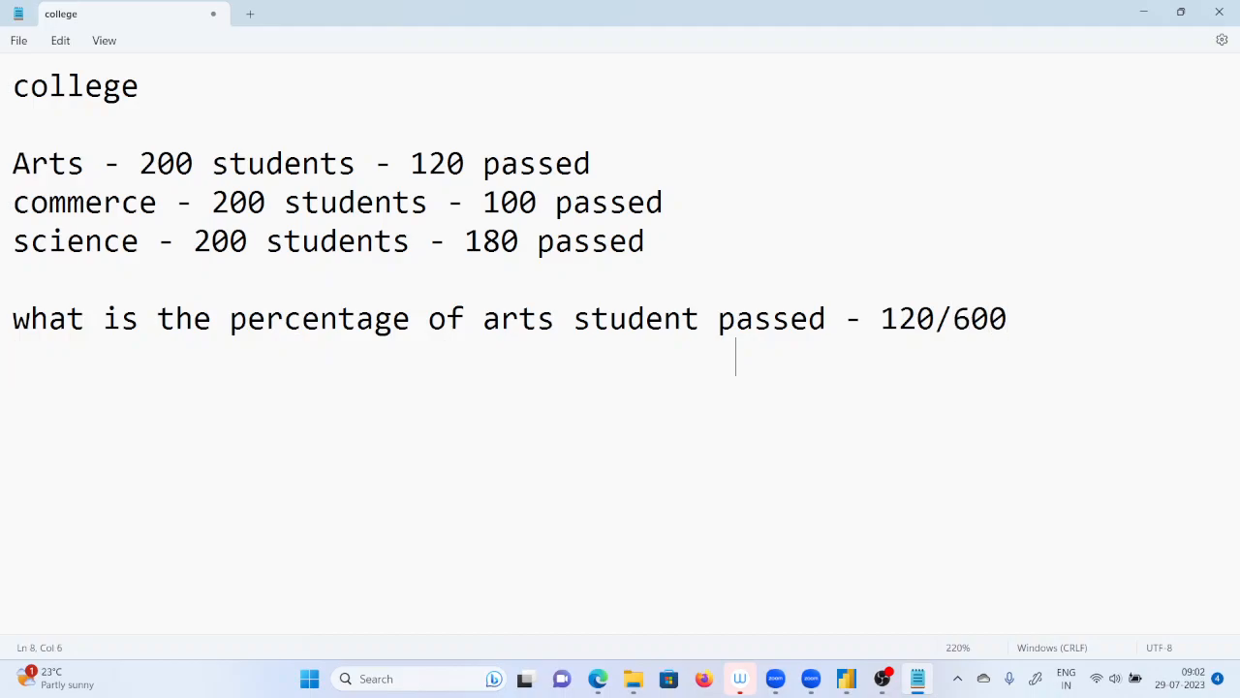
type("120/200")
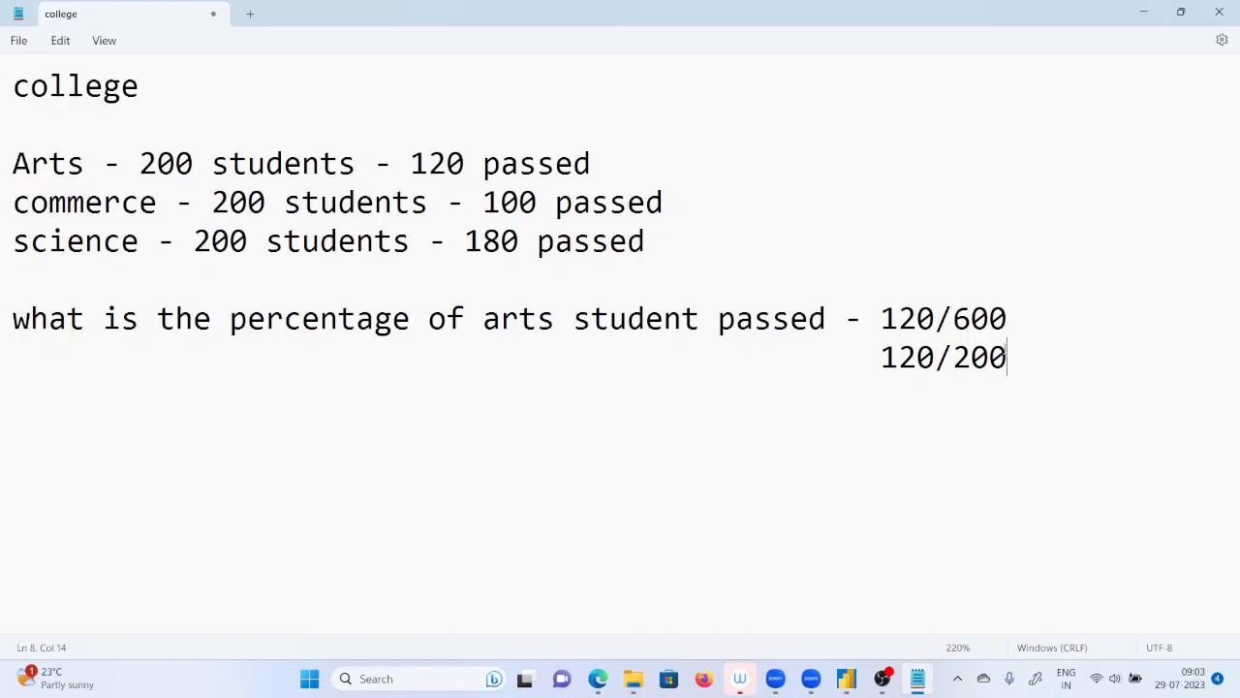
Switch to Calculator and divide 120 by 600.
left_click(1044, 315)
key("super+r")
type("cal")
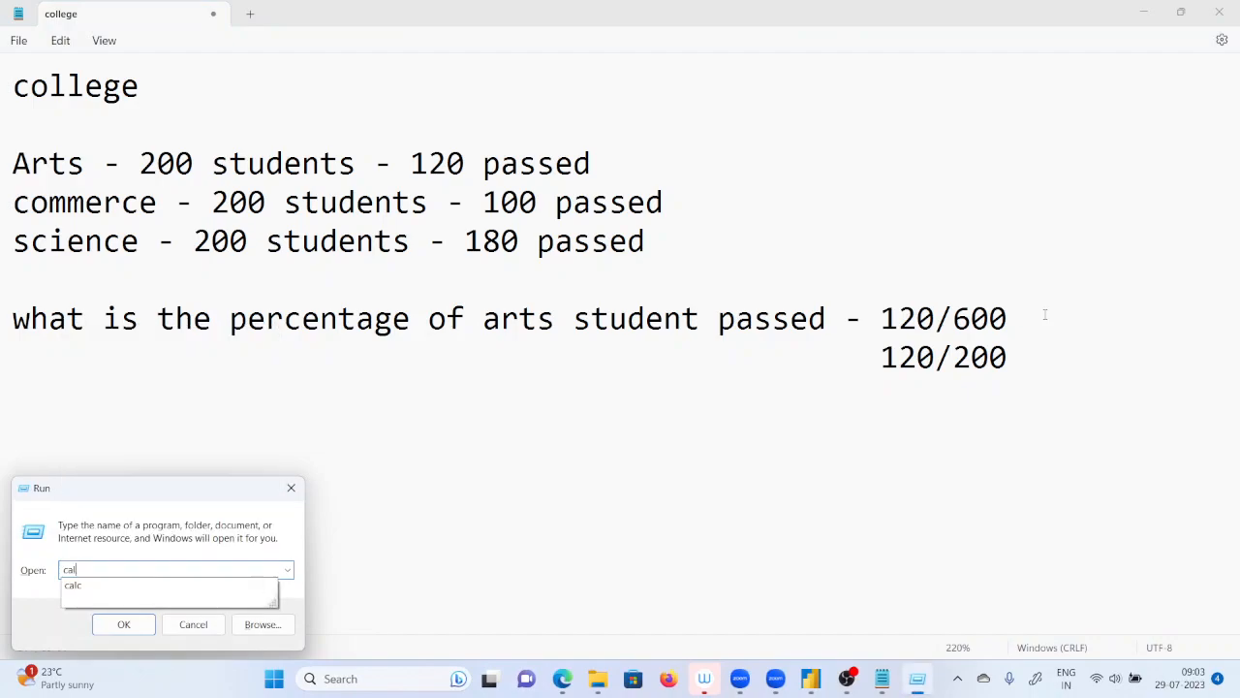
type("c")
key("Return")
type("120")
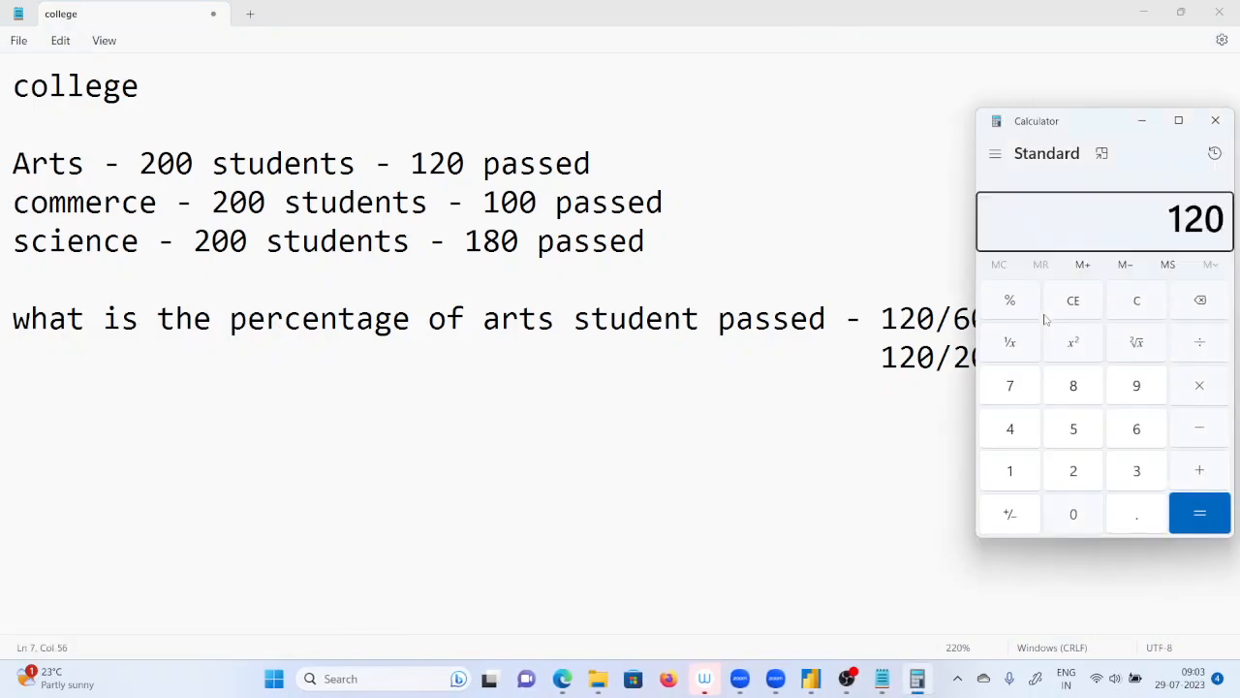
type("/5")
key("BackSpace")
type("6")
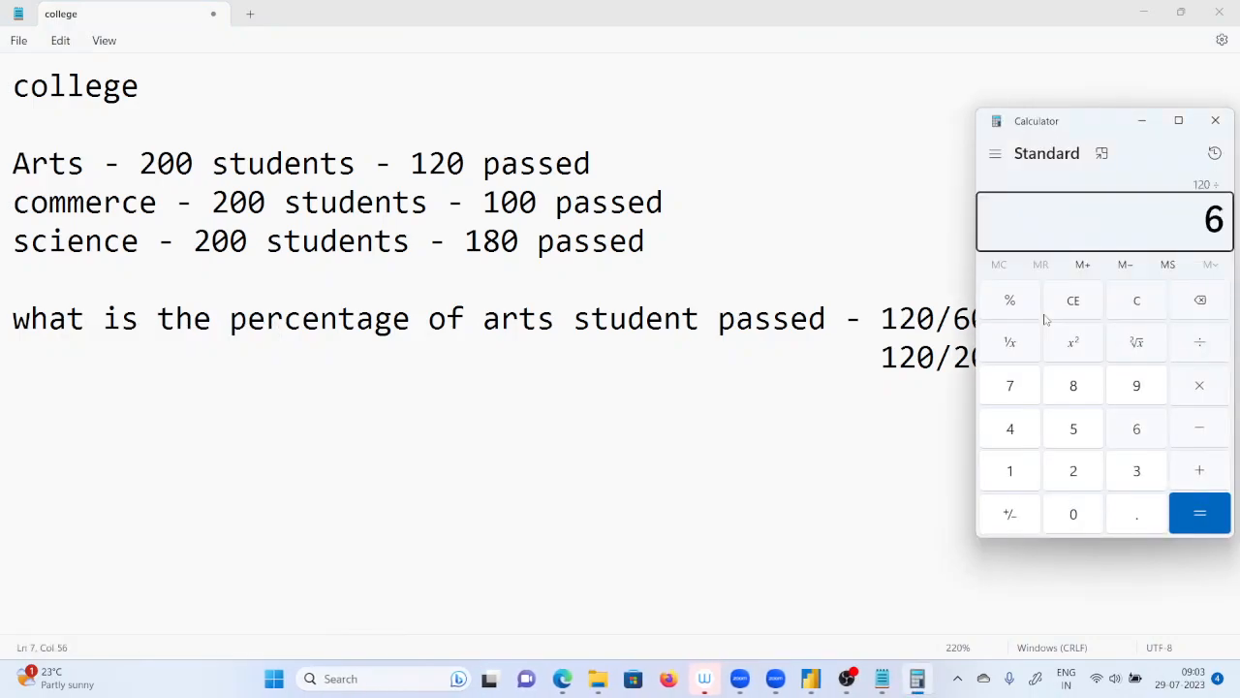
type("00")
key("Return")
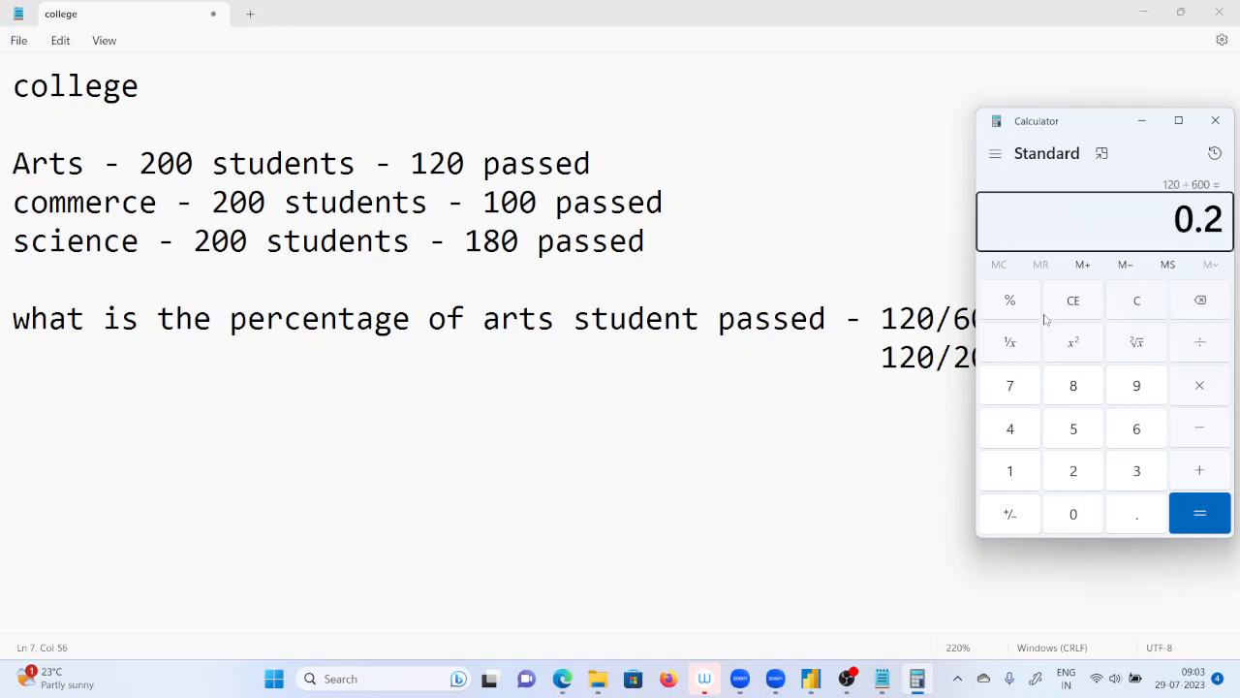
Return to the Notepad note and add 20% and 60% on separate lines, after a blank line below the fractions.
left_click(735, 359)
left_click(1027, 368)
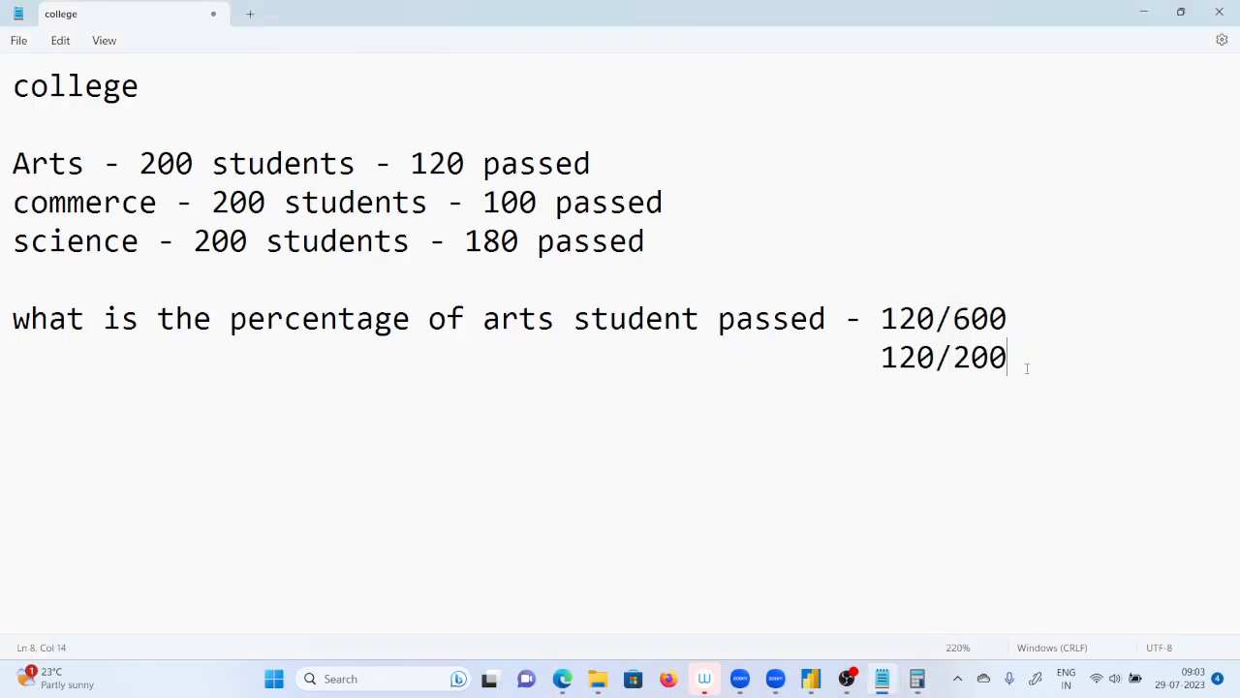
key("Return")
key("Return")
type("20%")
key("Return")
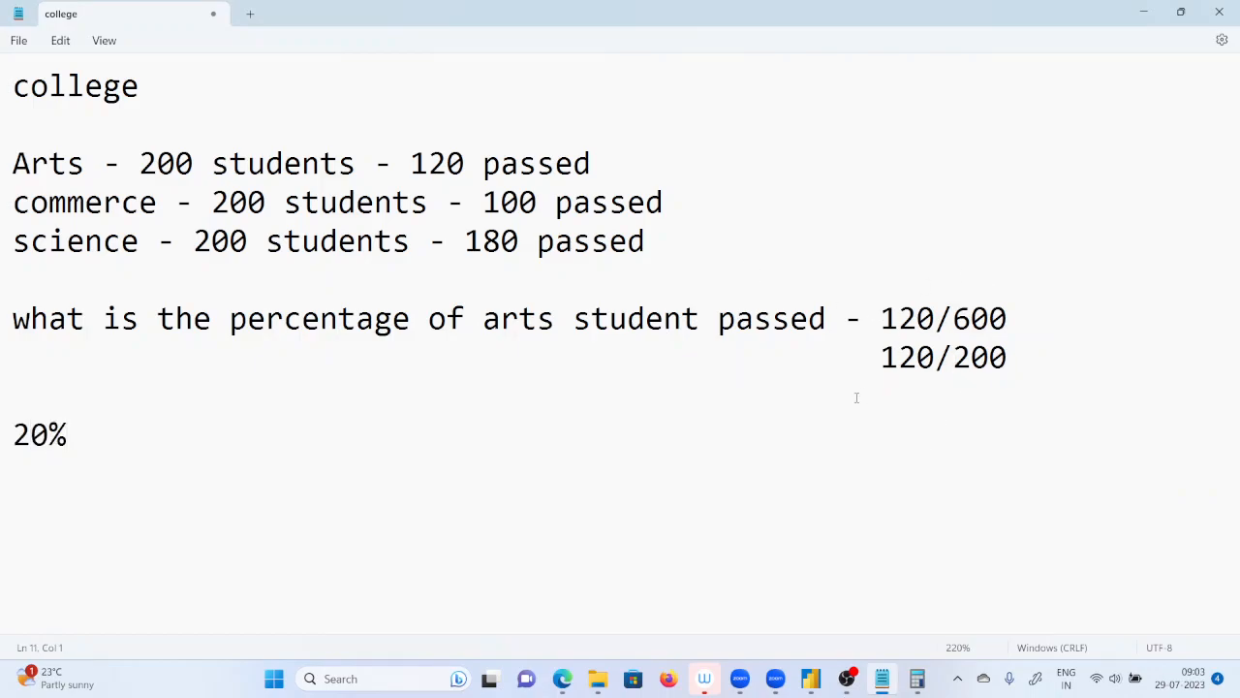
left_click(1020, 356)
left_click(15, 472)
type("60%")
Highlight the two percentages and the Arts and science student counts in the note to compare share of total with share per stream.
left_click_drag(80, 479, 1, 472)
left_click_drag(74, 436, 1, 436)
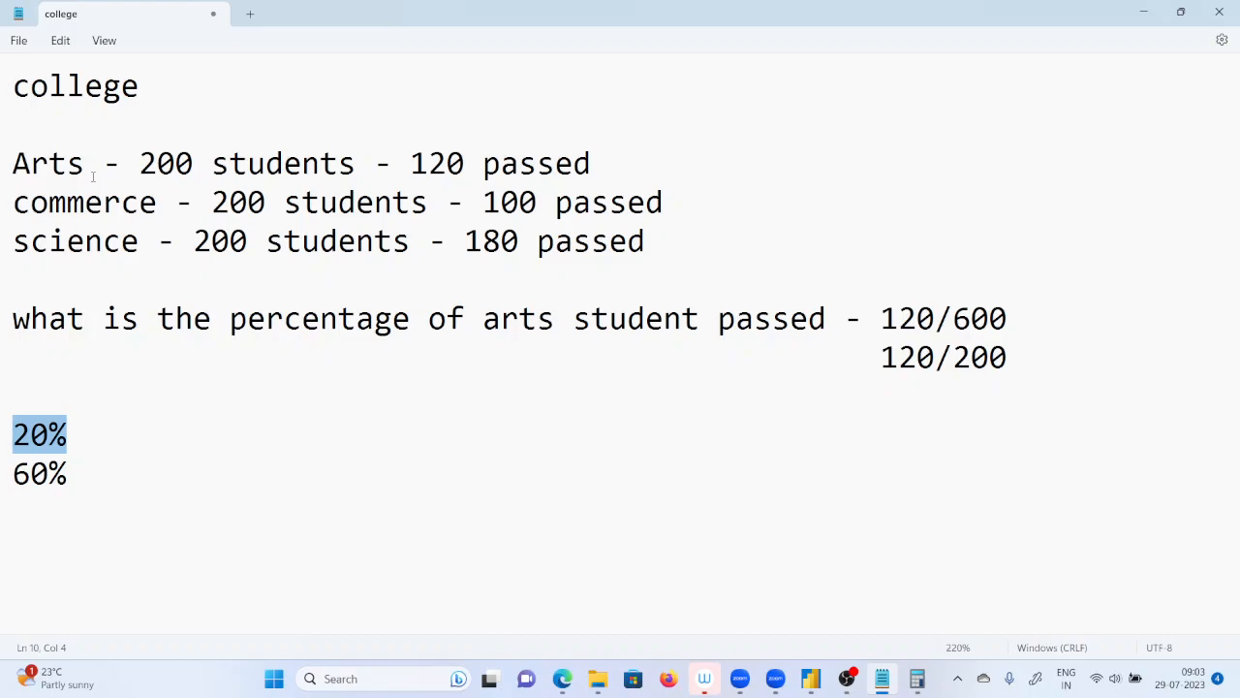
left_click_drag(74, 473, 3, 463)
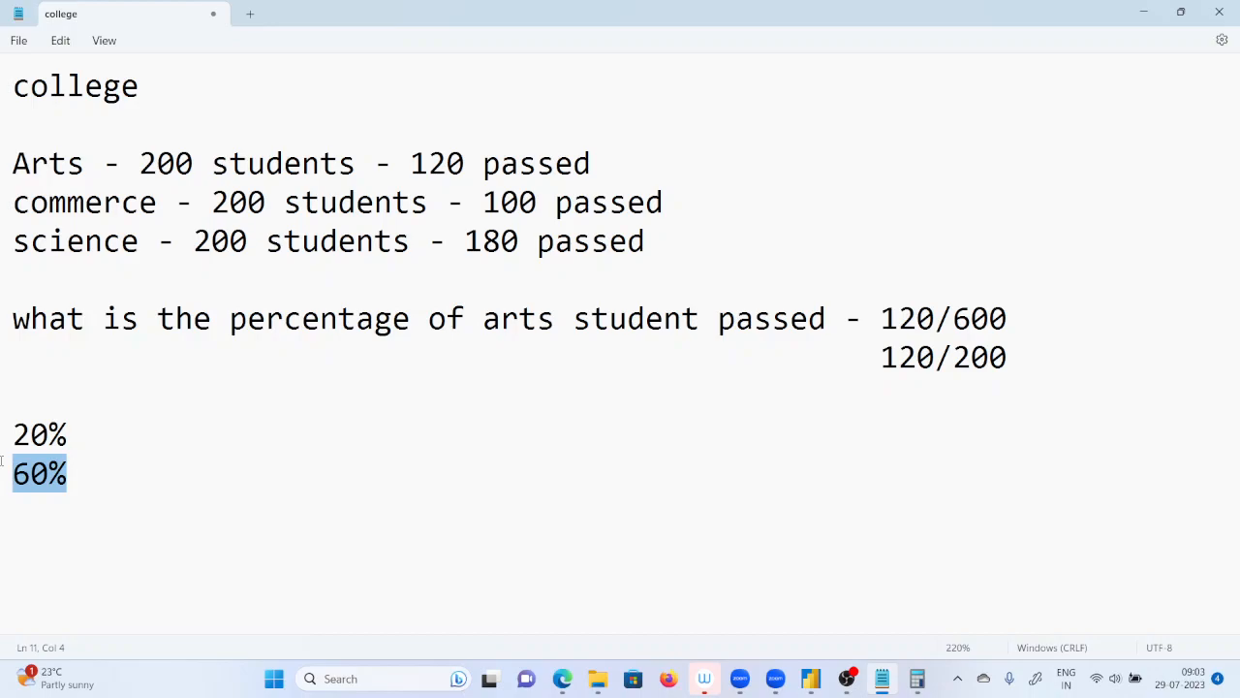
left_click_drag(197, 161, 143, 166)
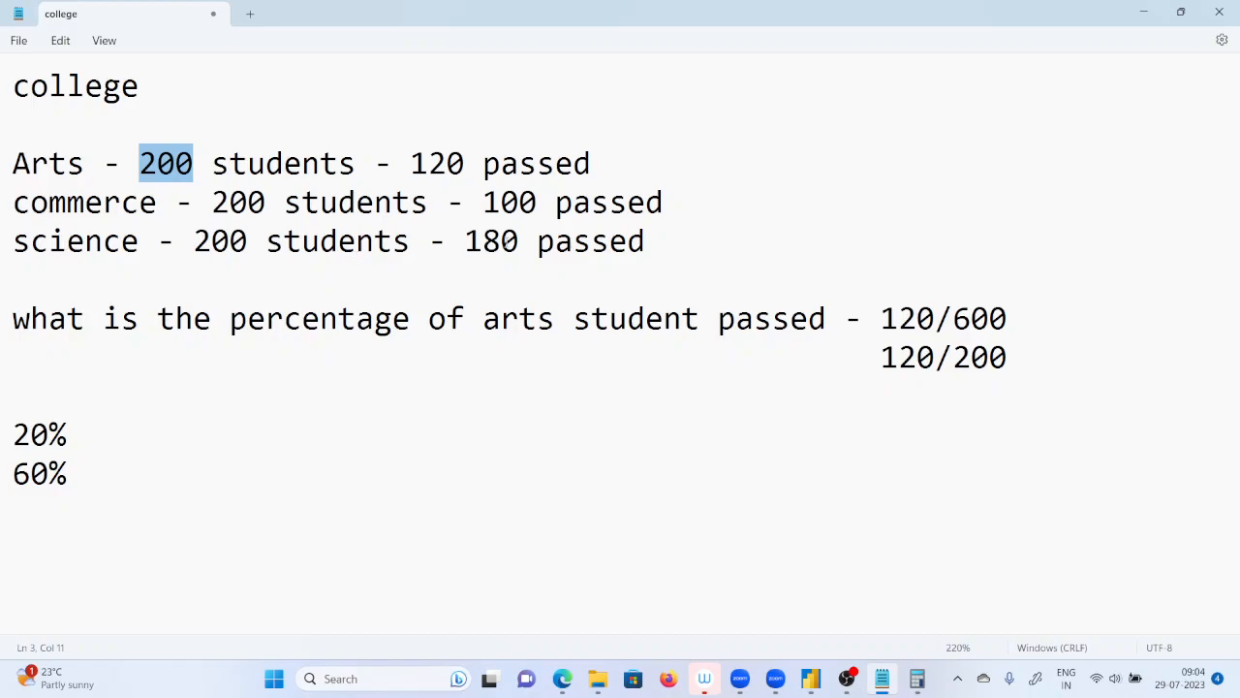
double_click(502, 242)
left_click_drag(518, 242, 479, 225)
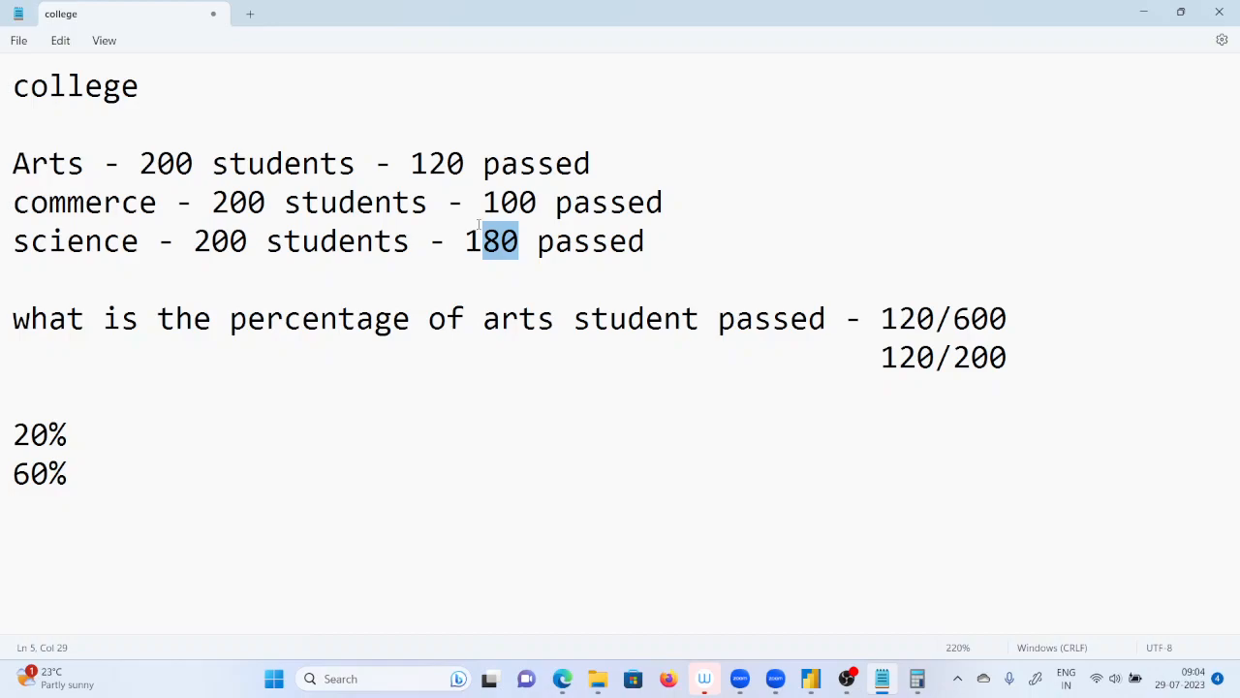
double_click(221, 241)
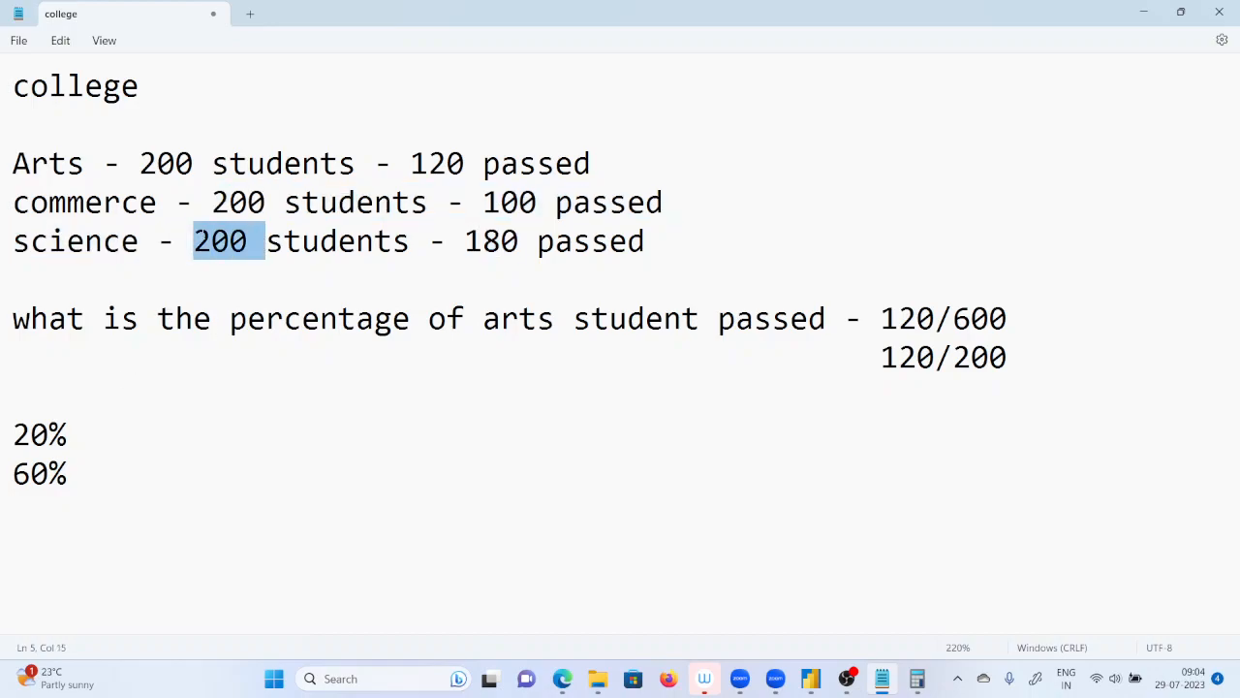
left_click_drag(520, 241, 465, 241)
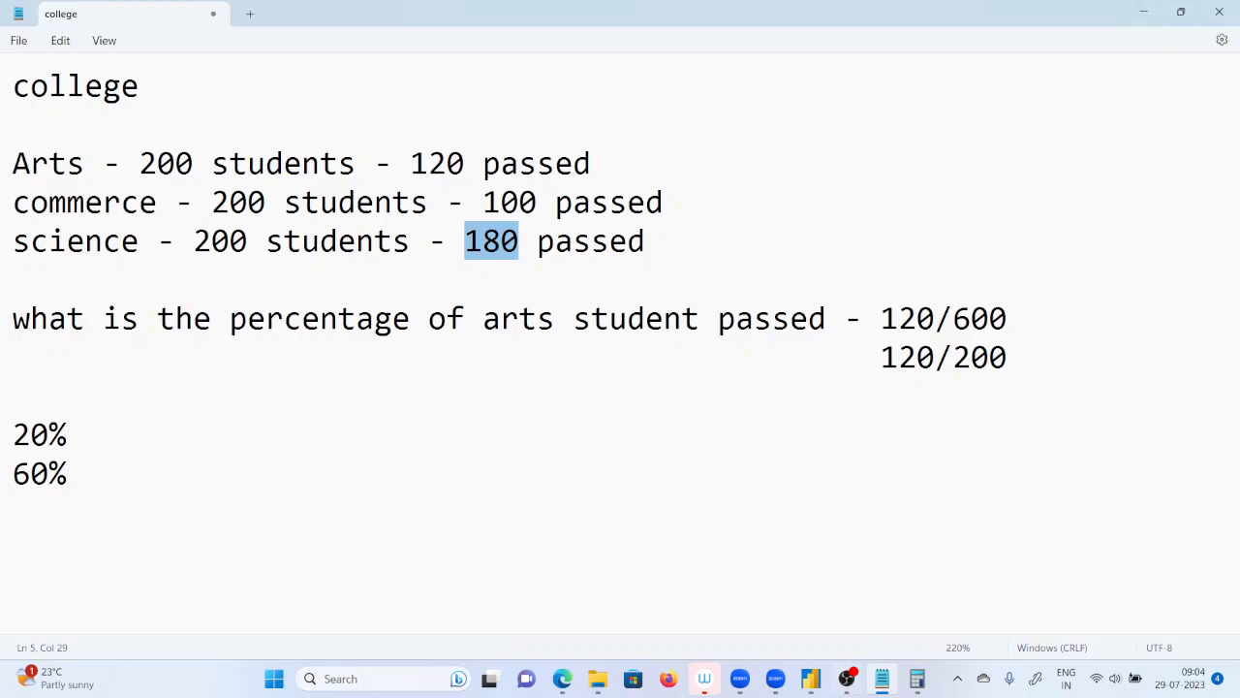
left_click_drag(105, 512, 15, 115)
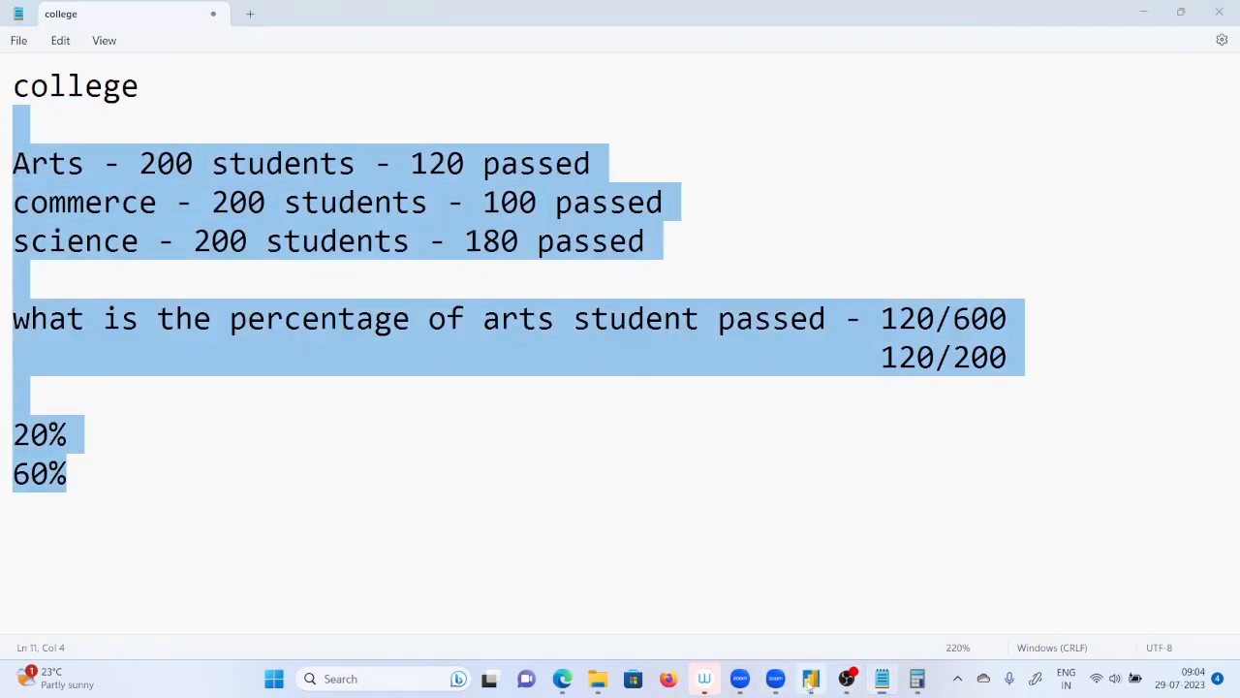
Switch to Power BI and show the field assignments of the category and region pie chart.
left_click(811, 678)
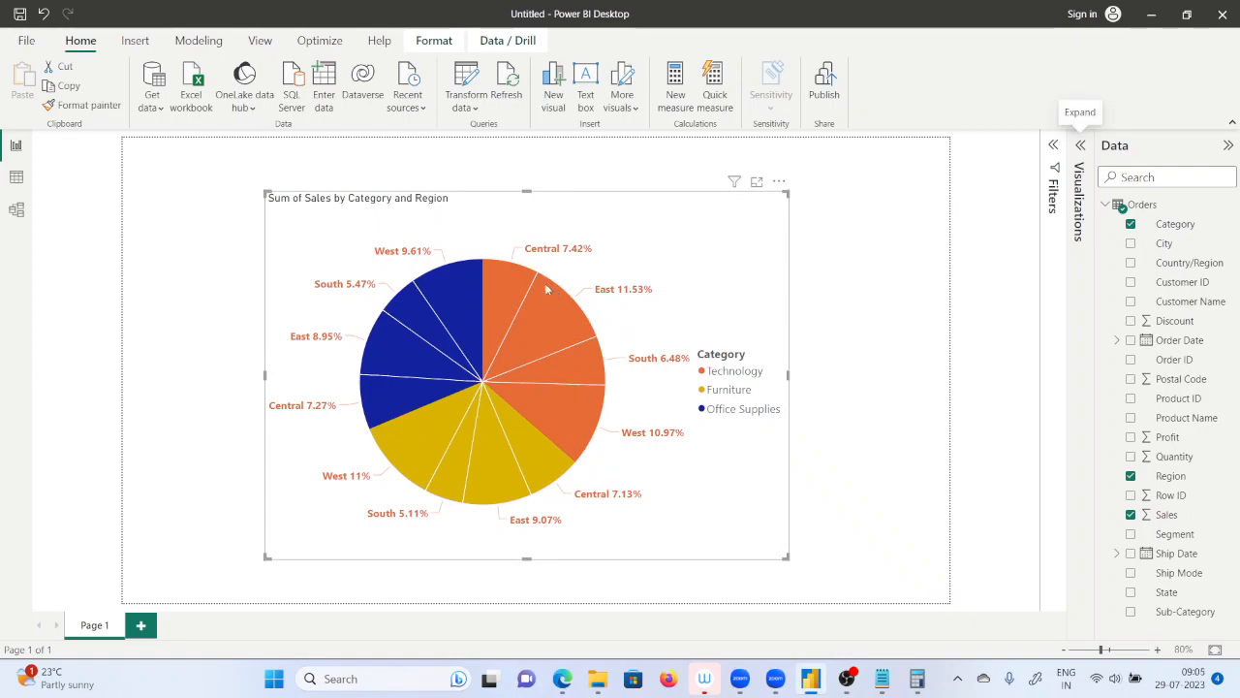
mouse_move(577, 408)
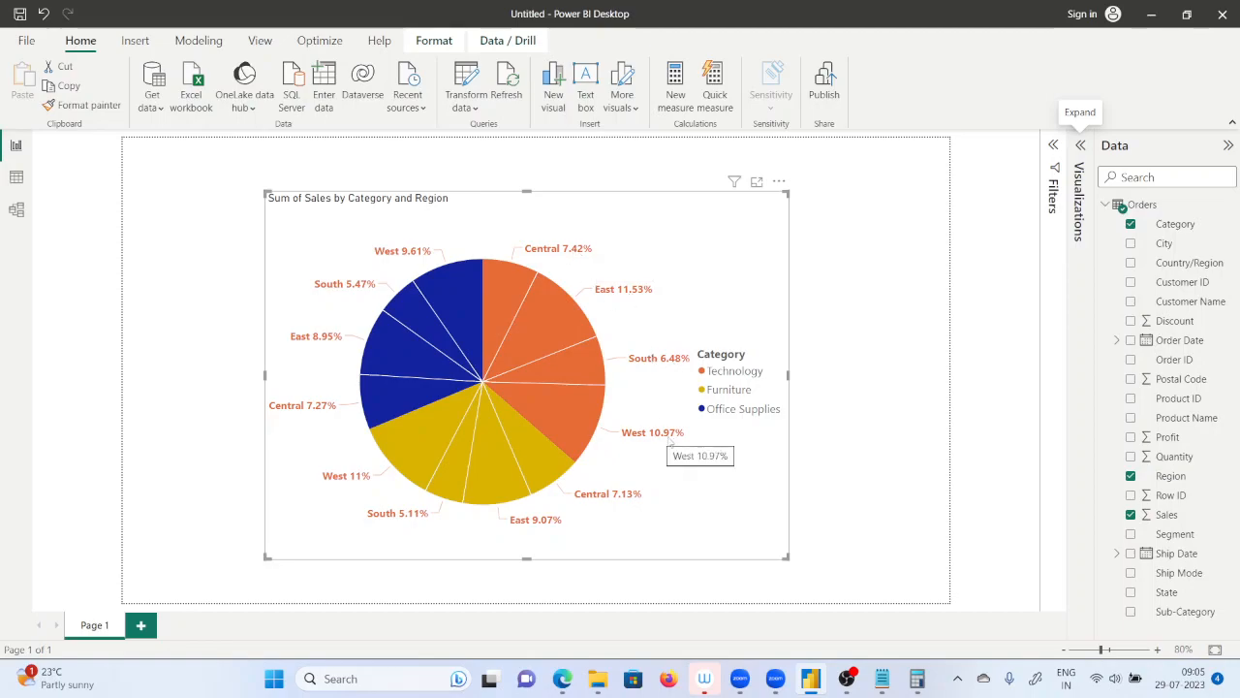
left_click(1076, 160)
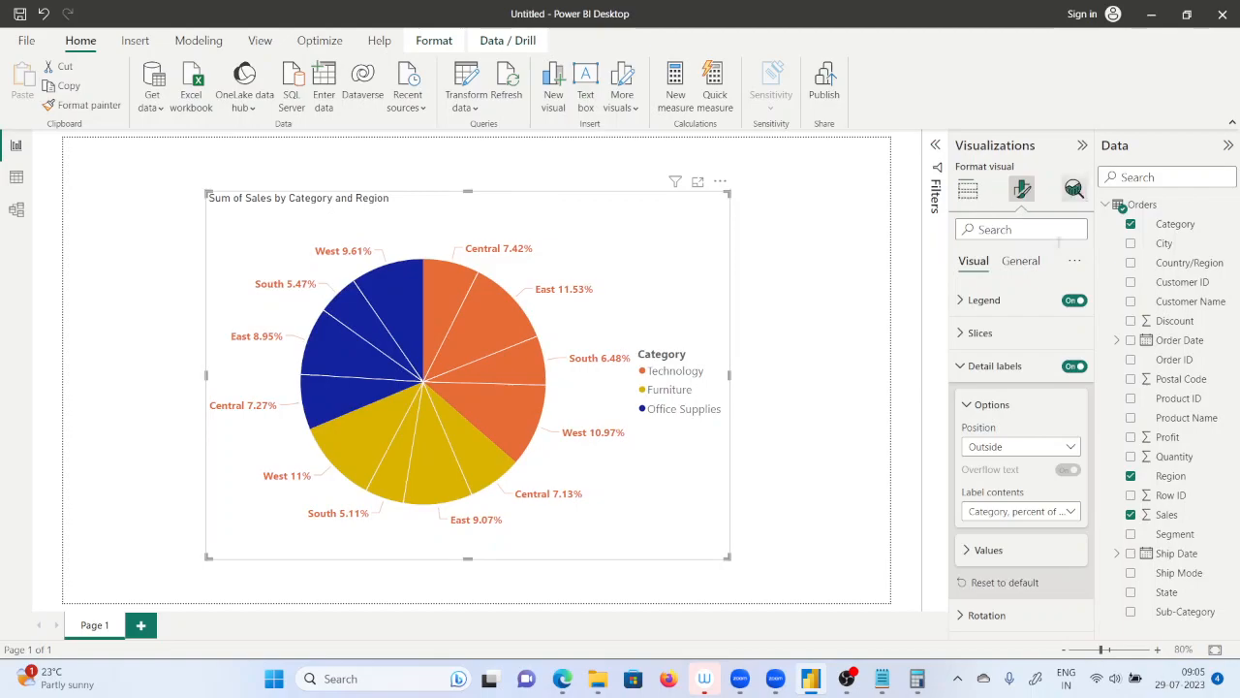
left_click(967, 189)
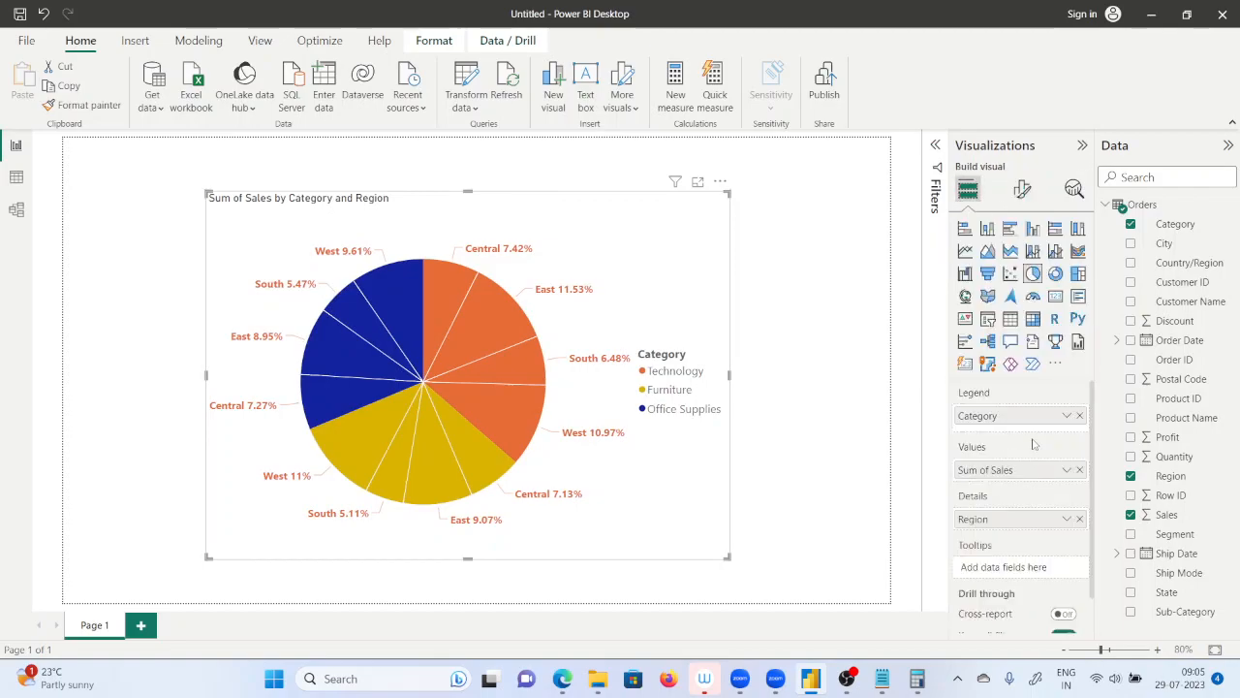
Remove Region from the pie chart's details to view the category shares alone, and put Region back.
left_click(1079, 518)
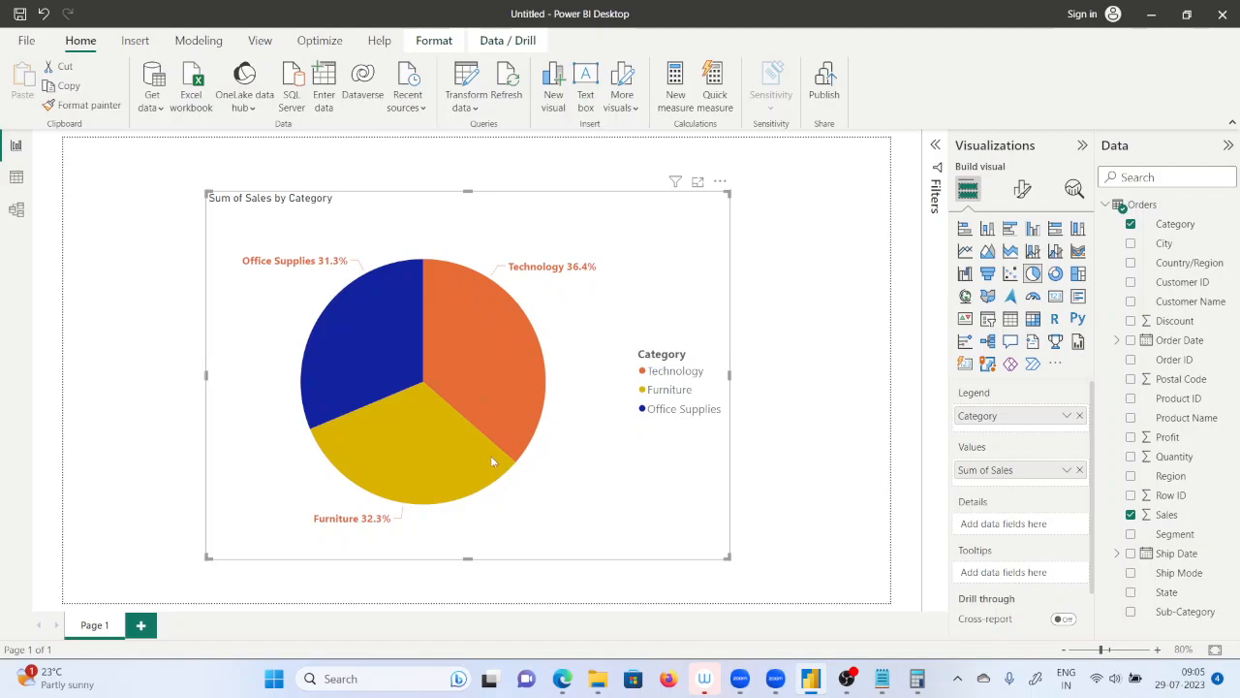
mouse_move(495, 419)
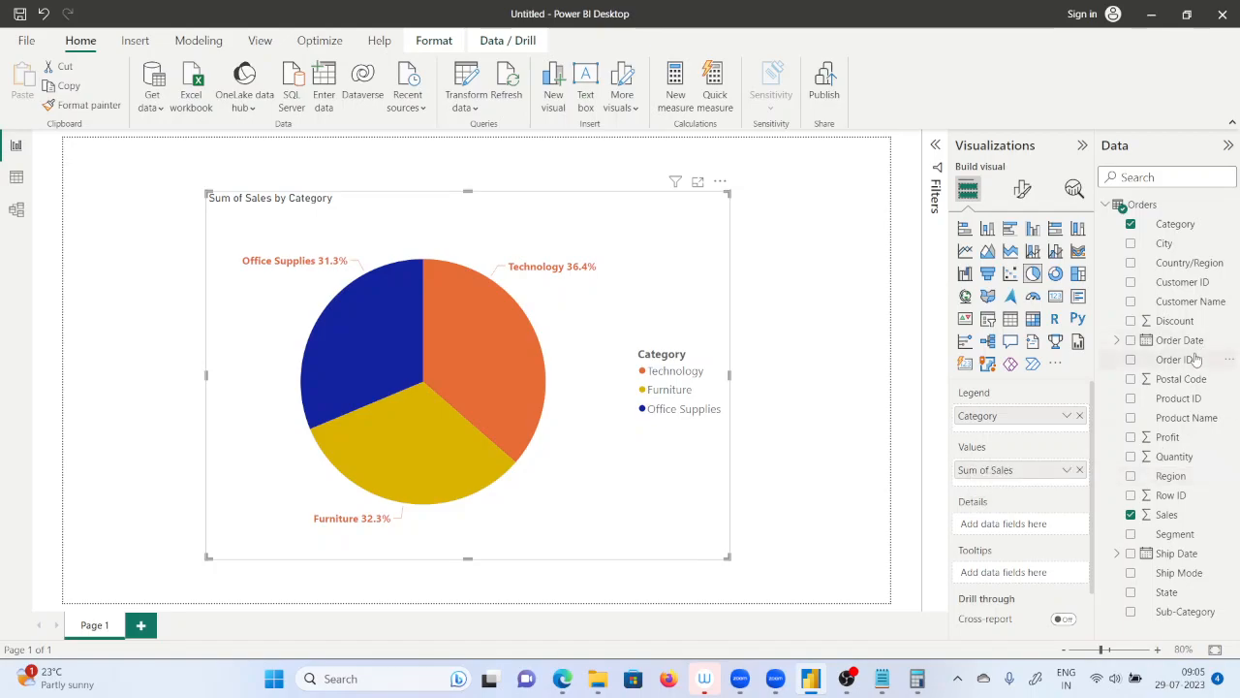
left_click_drag(1170, 476, 1004, 523)
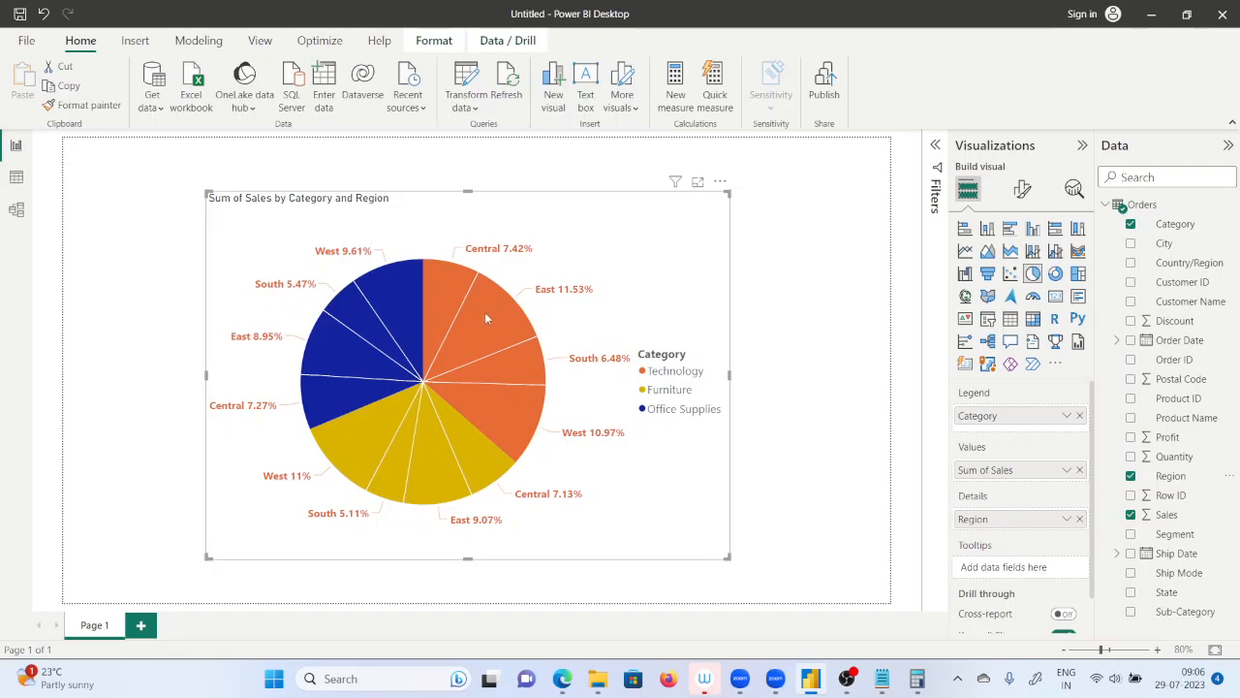
Convert the pie chart into a 100% stacked column chart, and remove and re-add Region as its legend.
mouse_move(495, 295)
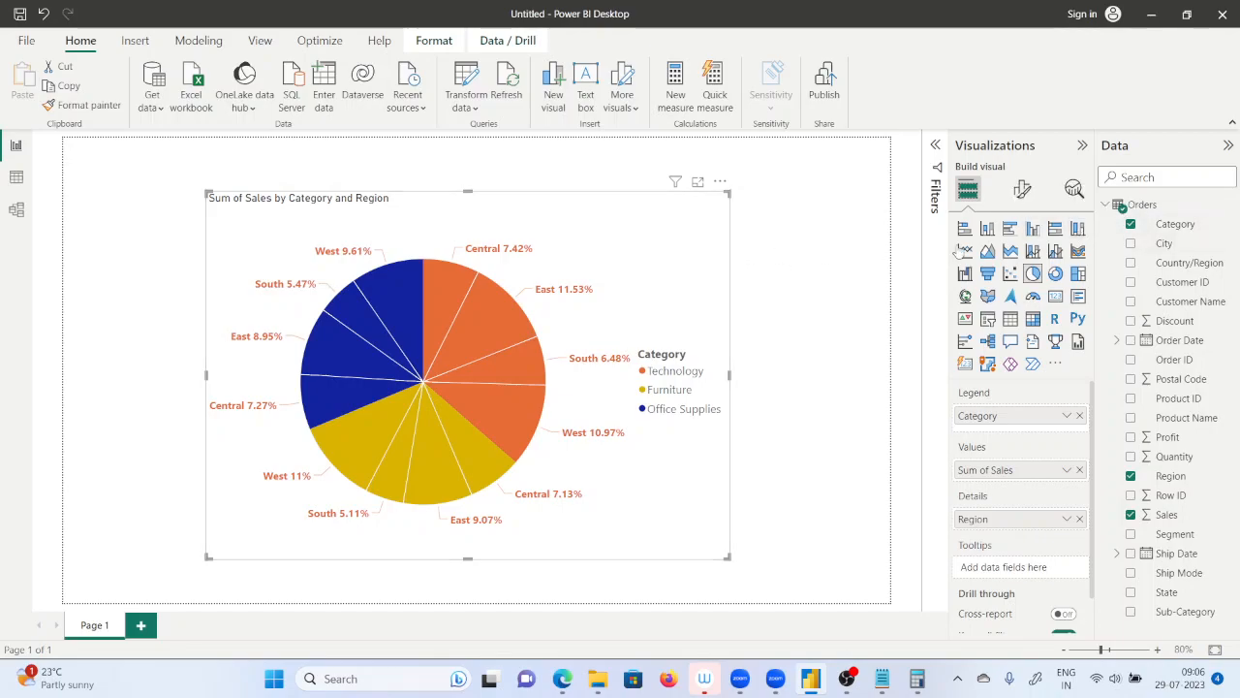
left_click(1081, 229)
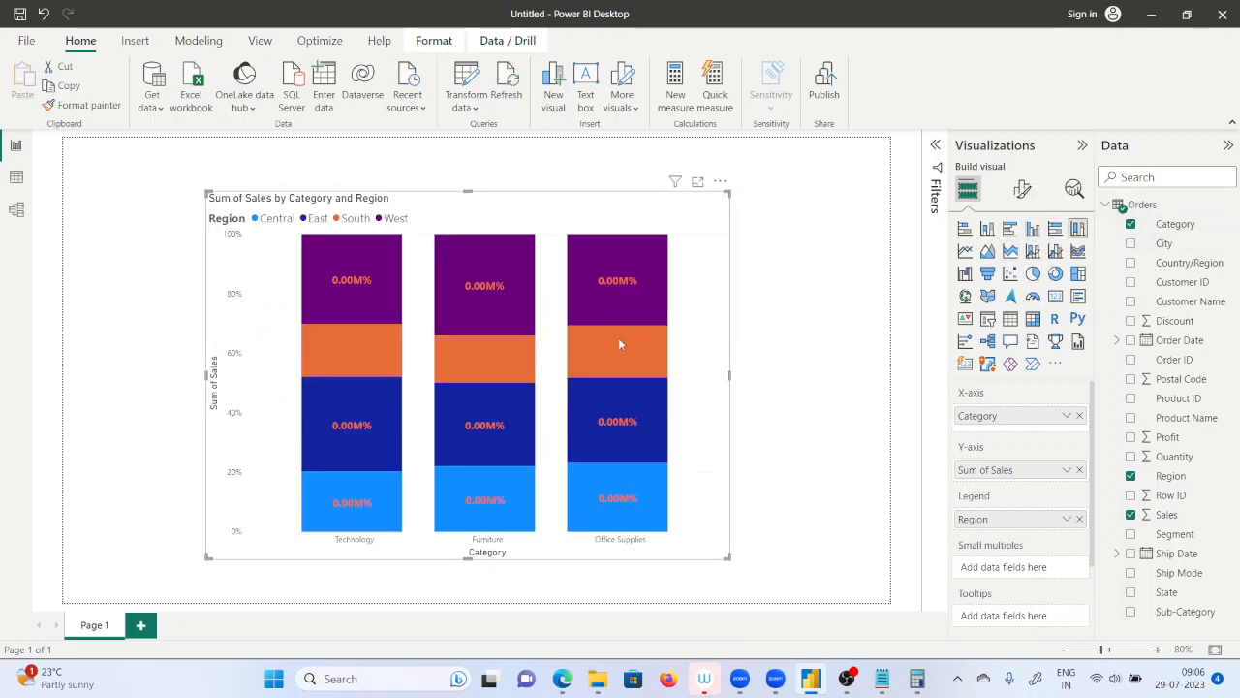
mouse_move(617, 341)
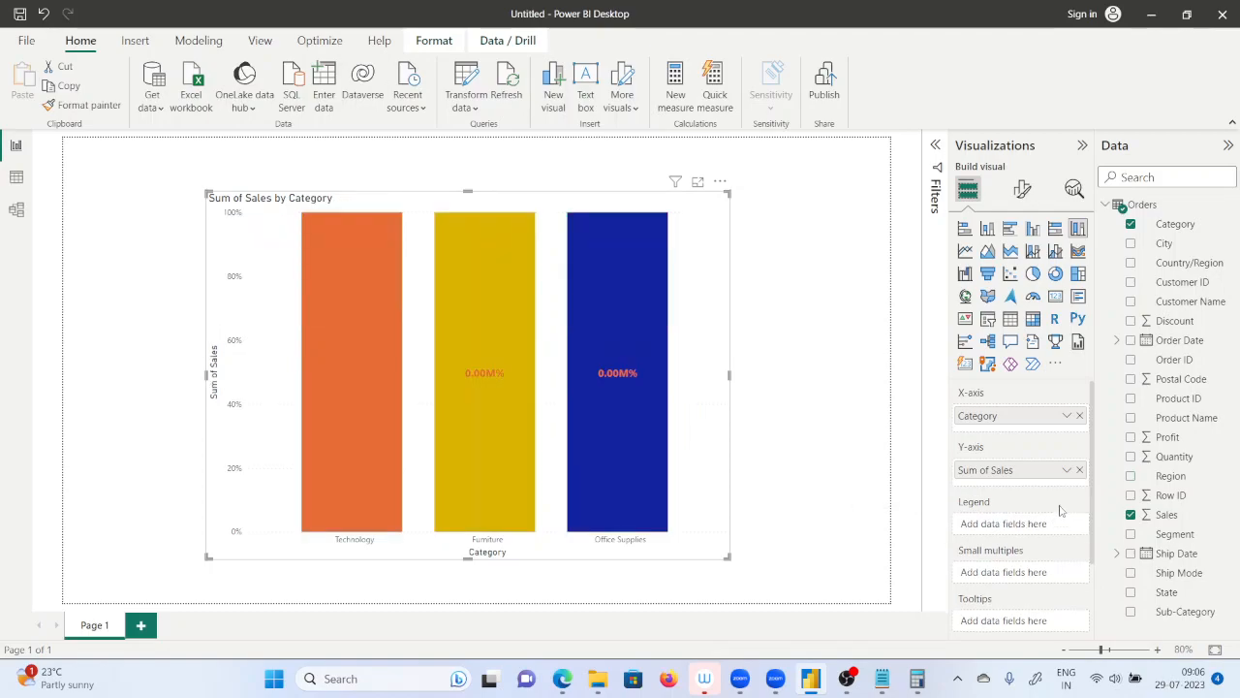
left_click_drag(1158, 475, 1037, 535)
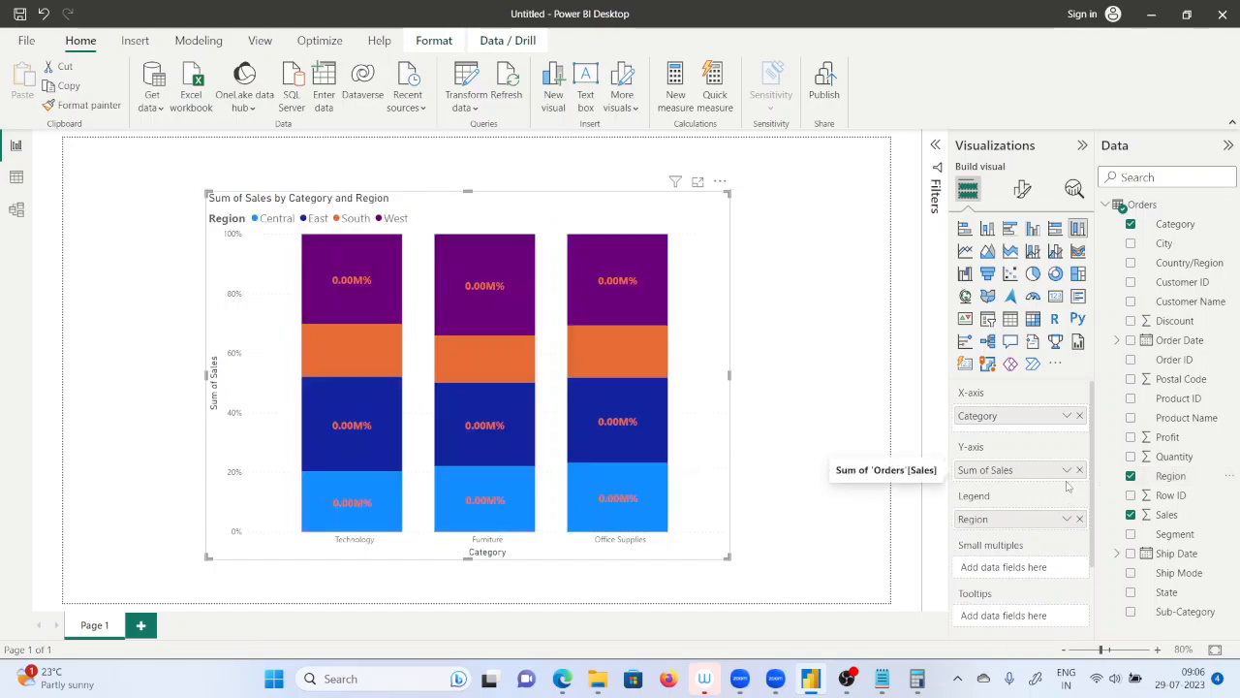
Examine the 100% stacked column chart's data label settings, including the position choices and value formatting options.
left_click(1023, 189)
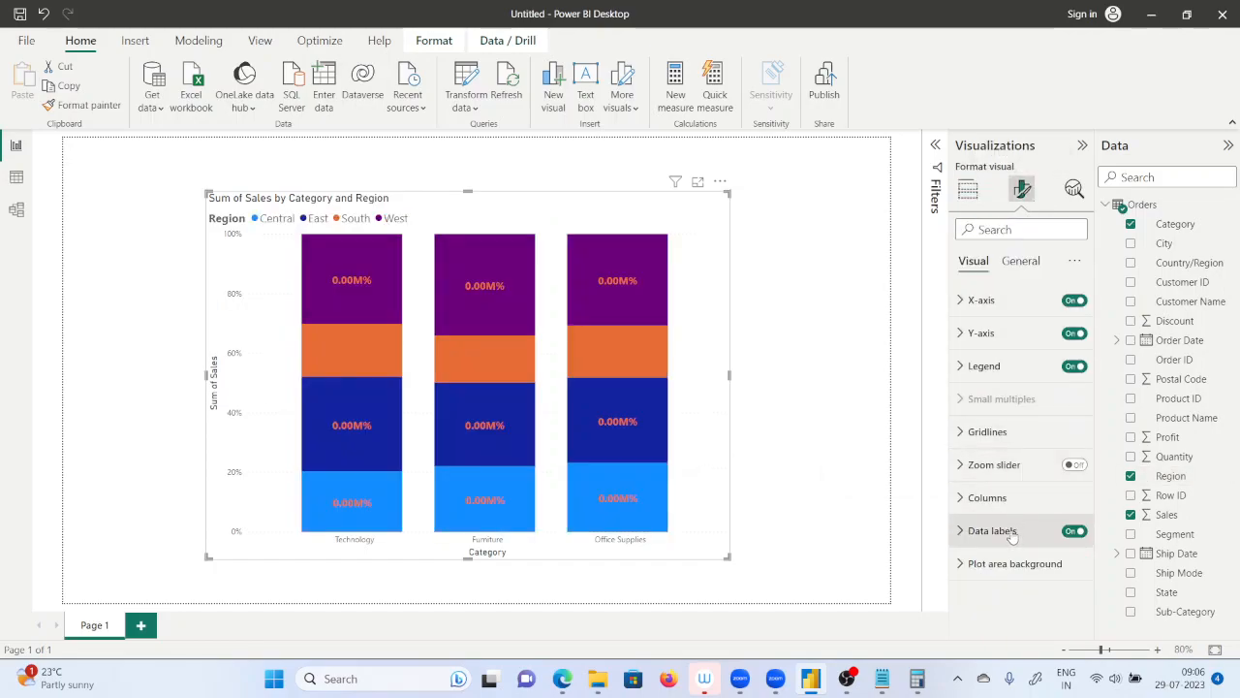
left_click(973, 532)
scroll(1026, 528, "down", 3)
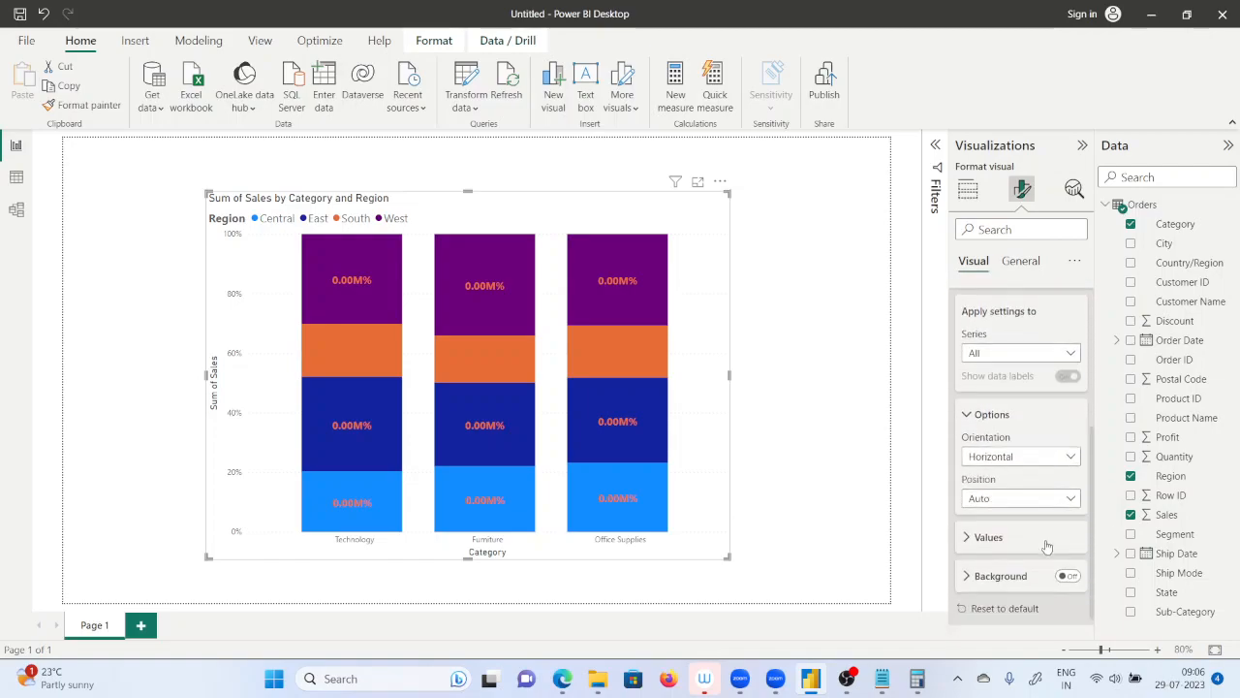
scroll(1035, 527, "down", 1)
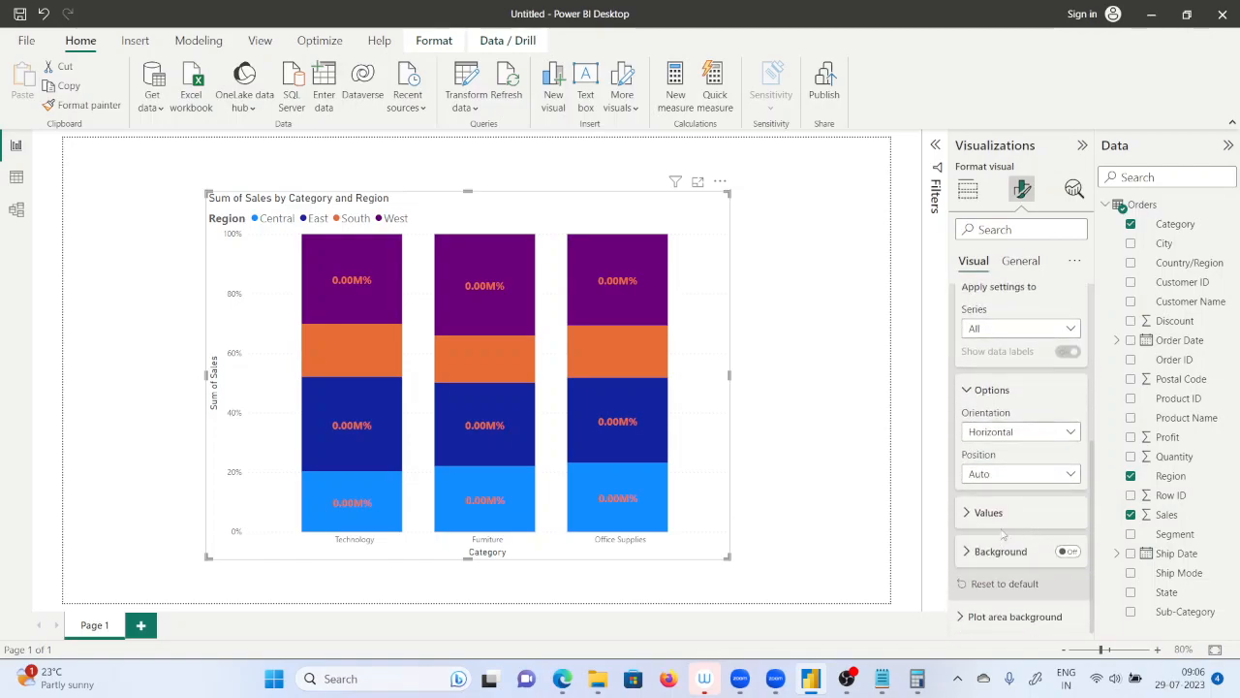
left_click(1030, 472)
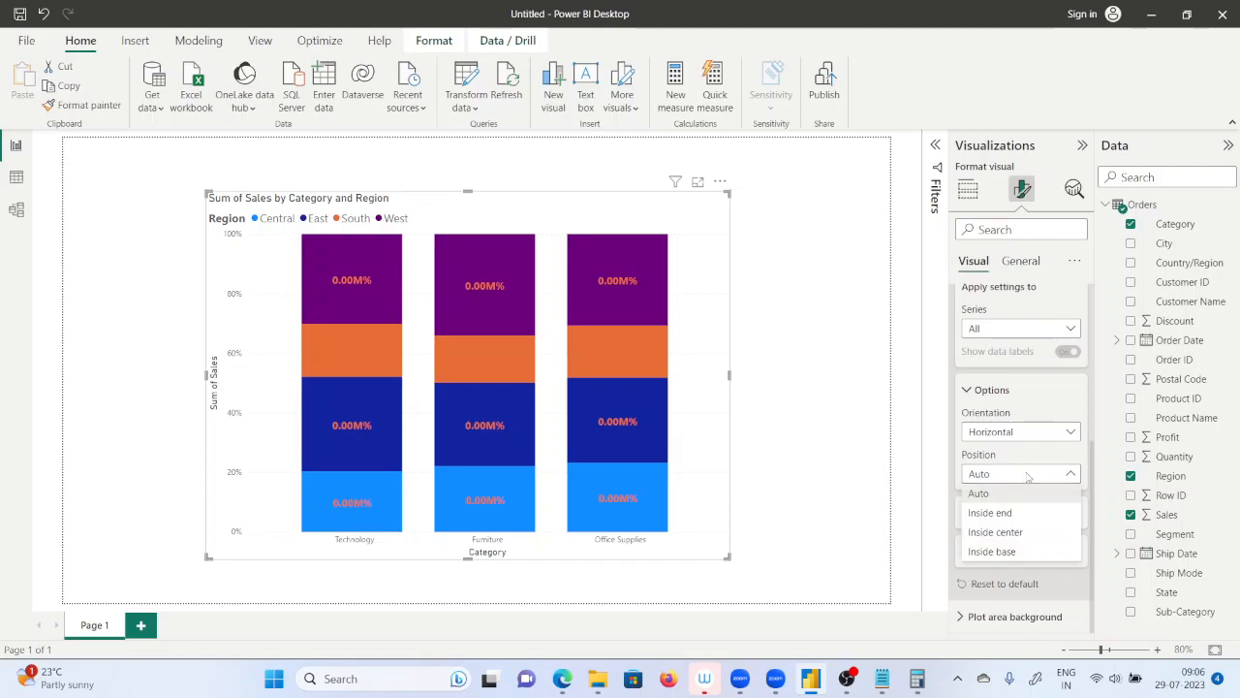
left_click(921, 483)
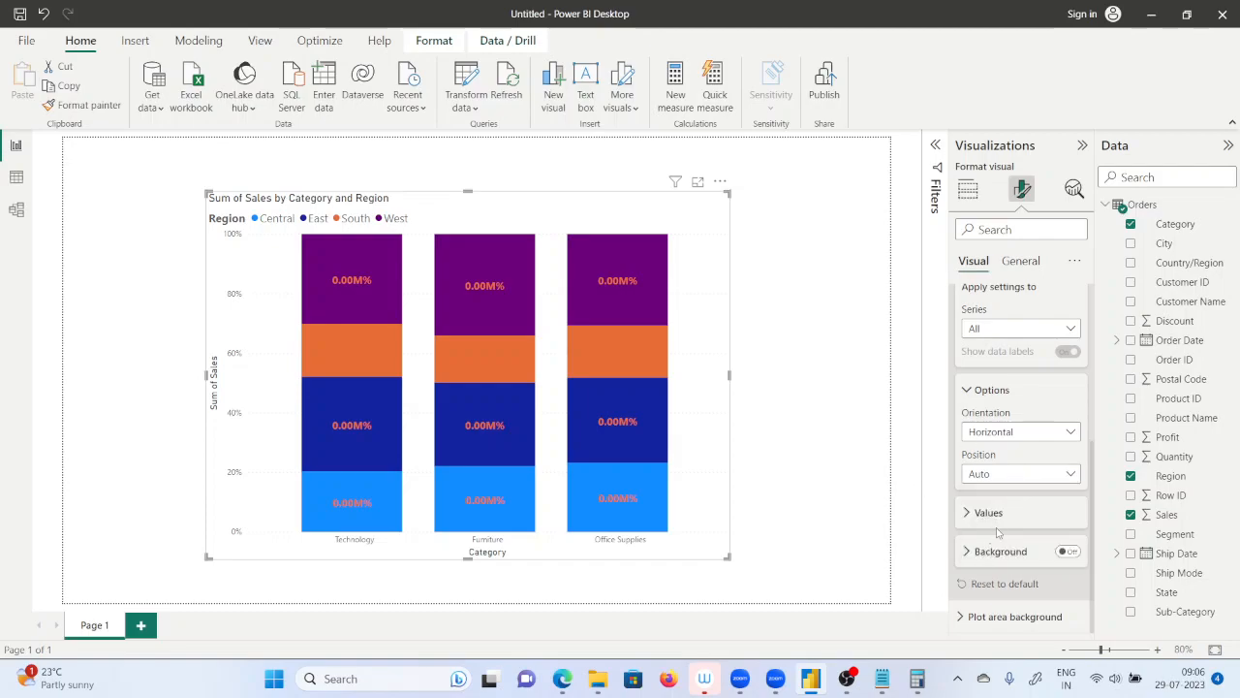
left_click(991, 512)
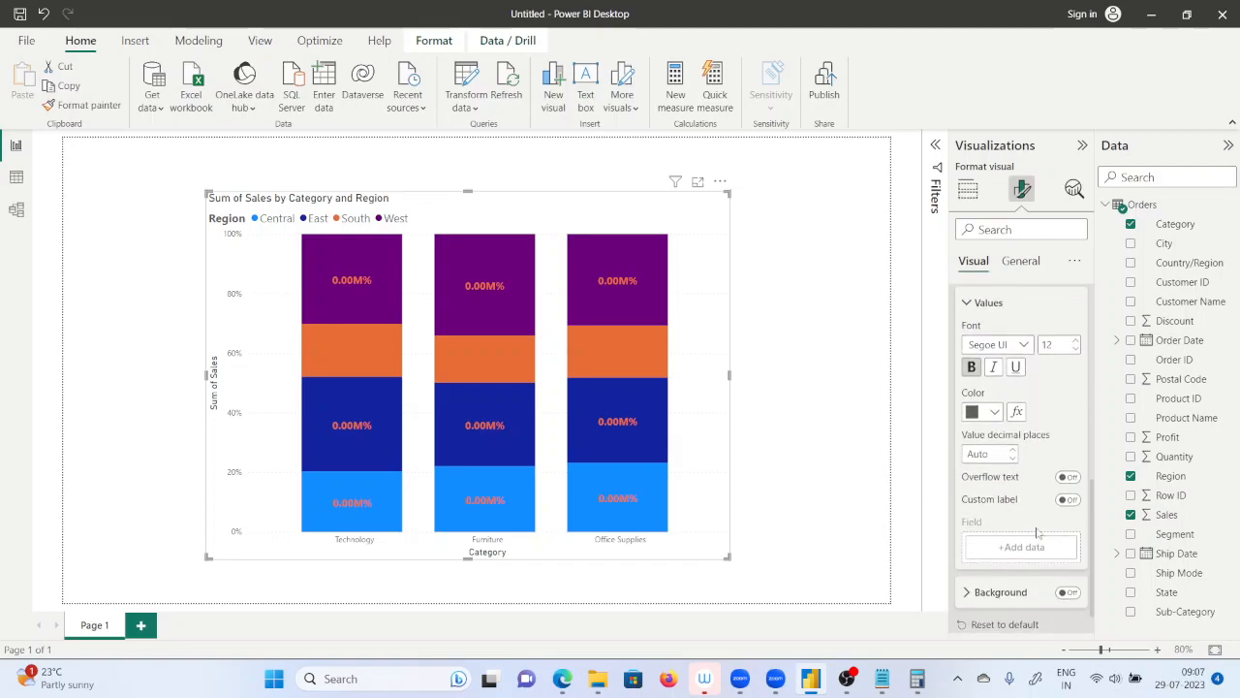
scroll(1025, 478, "down", 1)
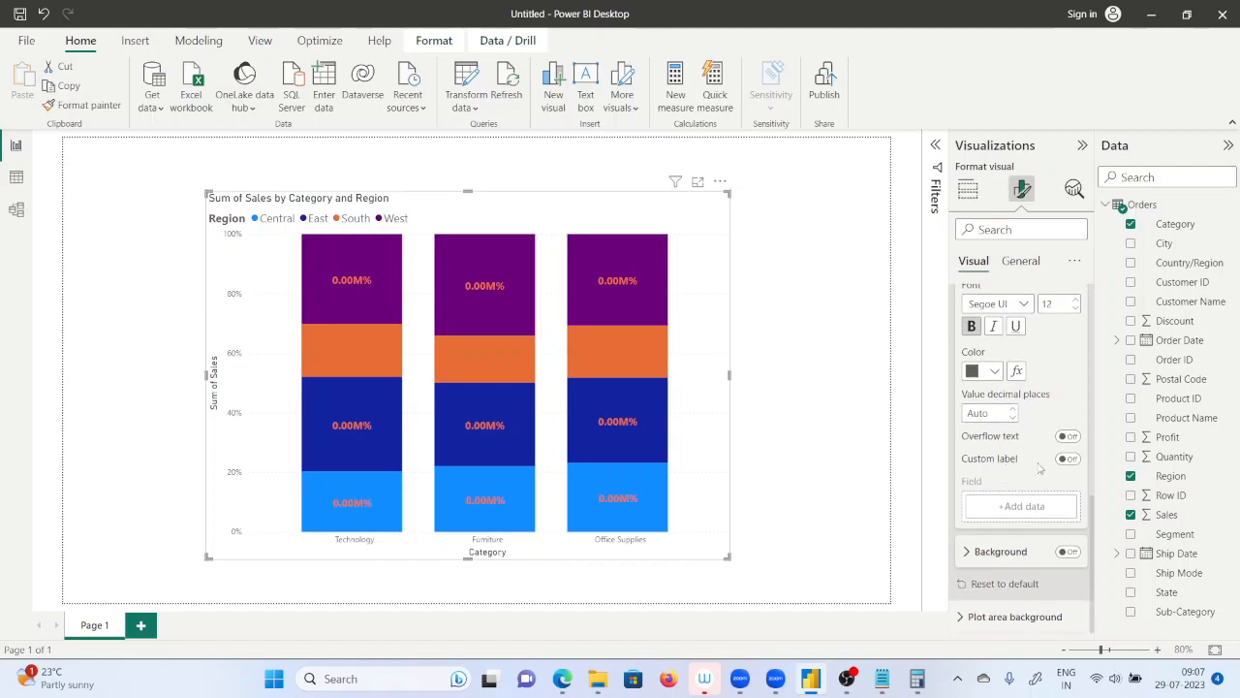
scroll(1041, 478, "up", 4)
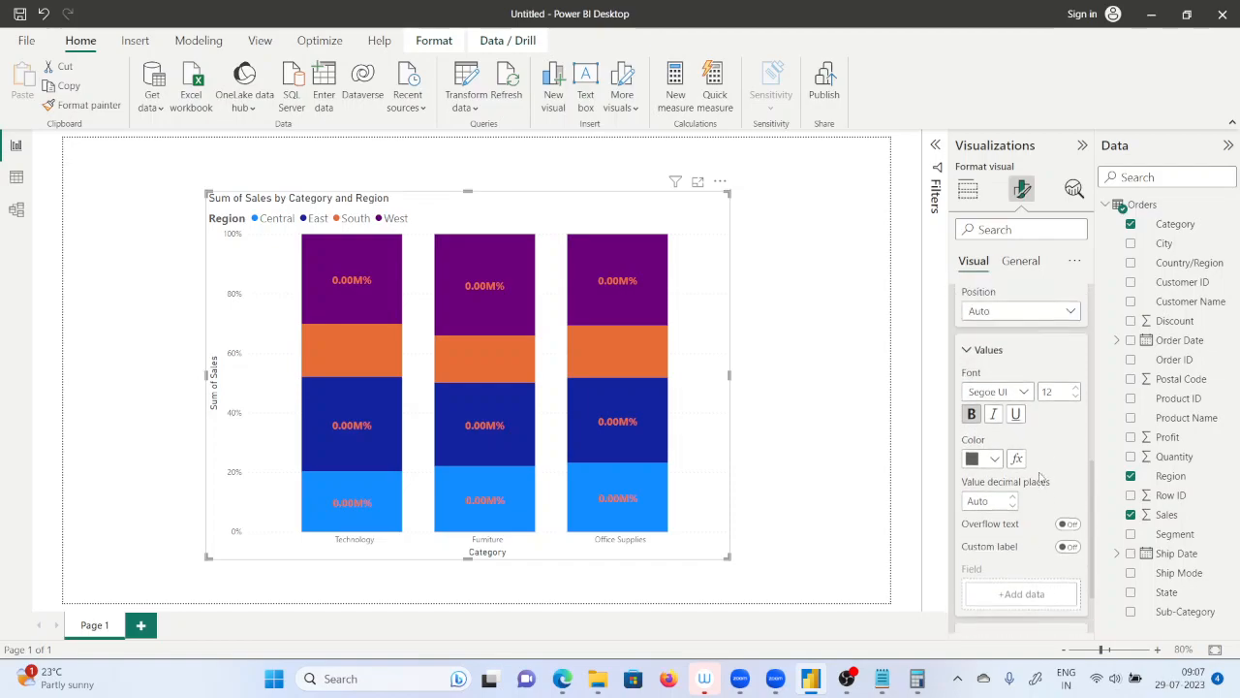
scroll(976, 412, "up", 4)
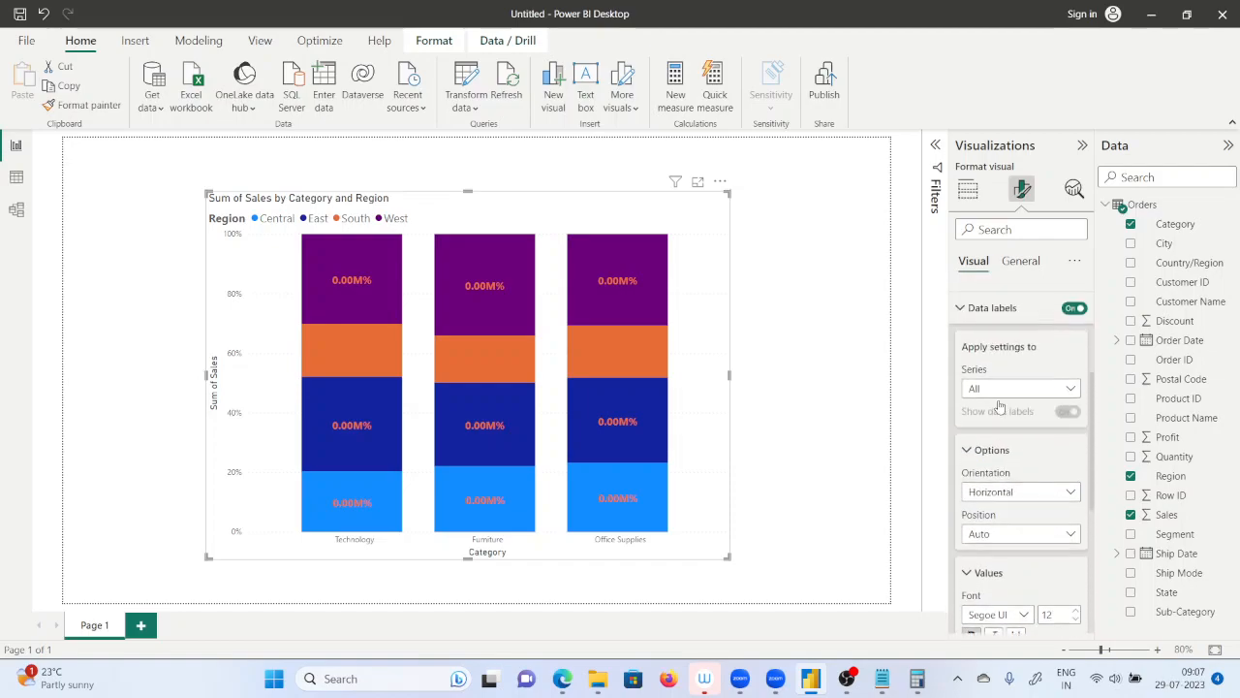
Check which region series the data label settings can be applied to, leaving All selected.
left_click(998, 454)
scroll(1042, 465, "up", 5)
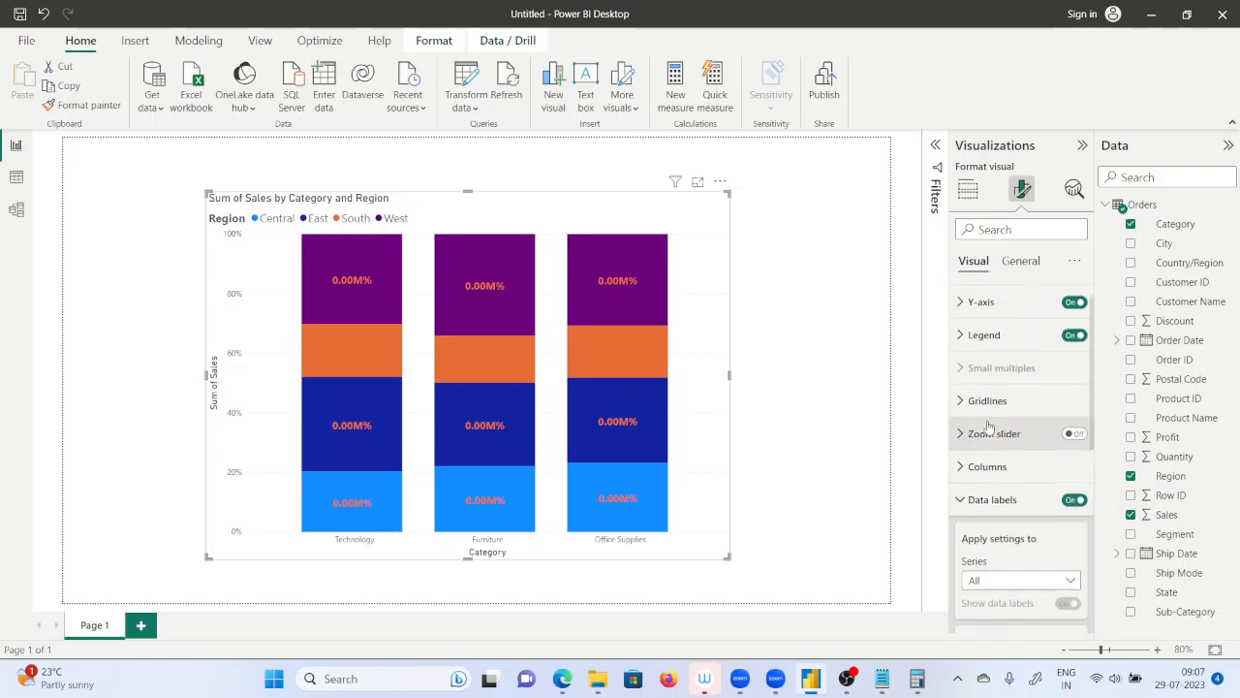
left_click(1029, 603)
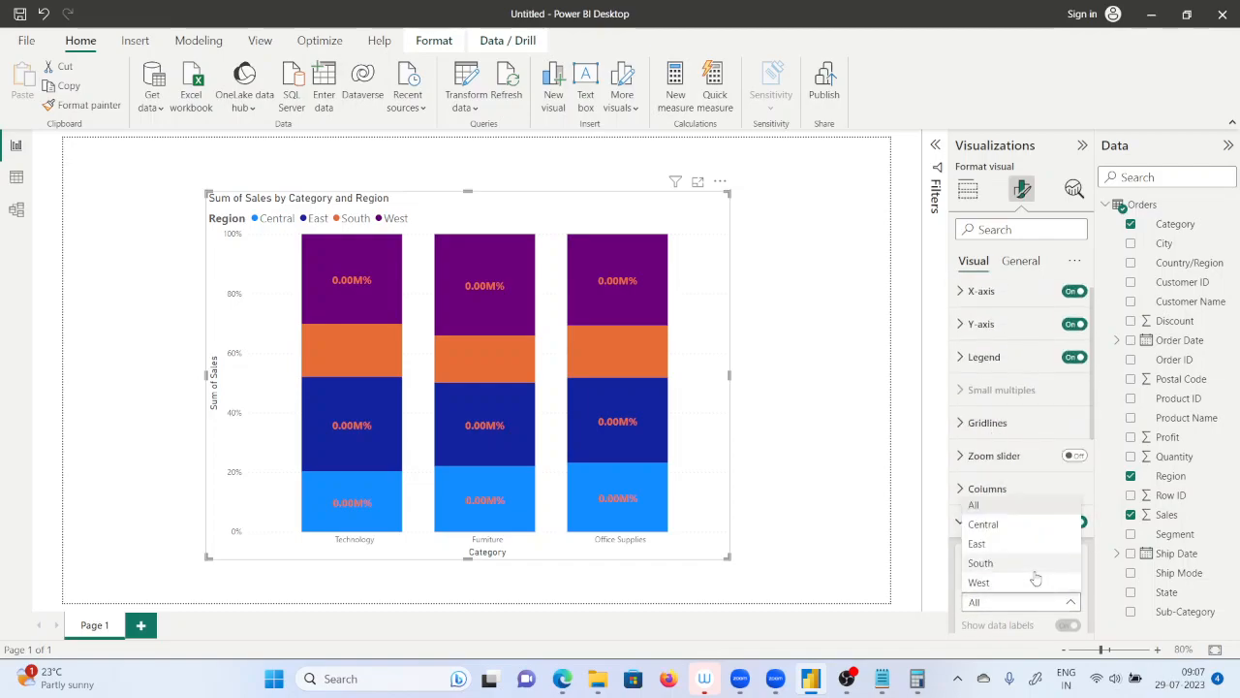
left_click(935, 507)
scroll(974, 502, "down", 5)
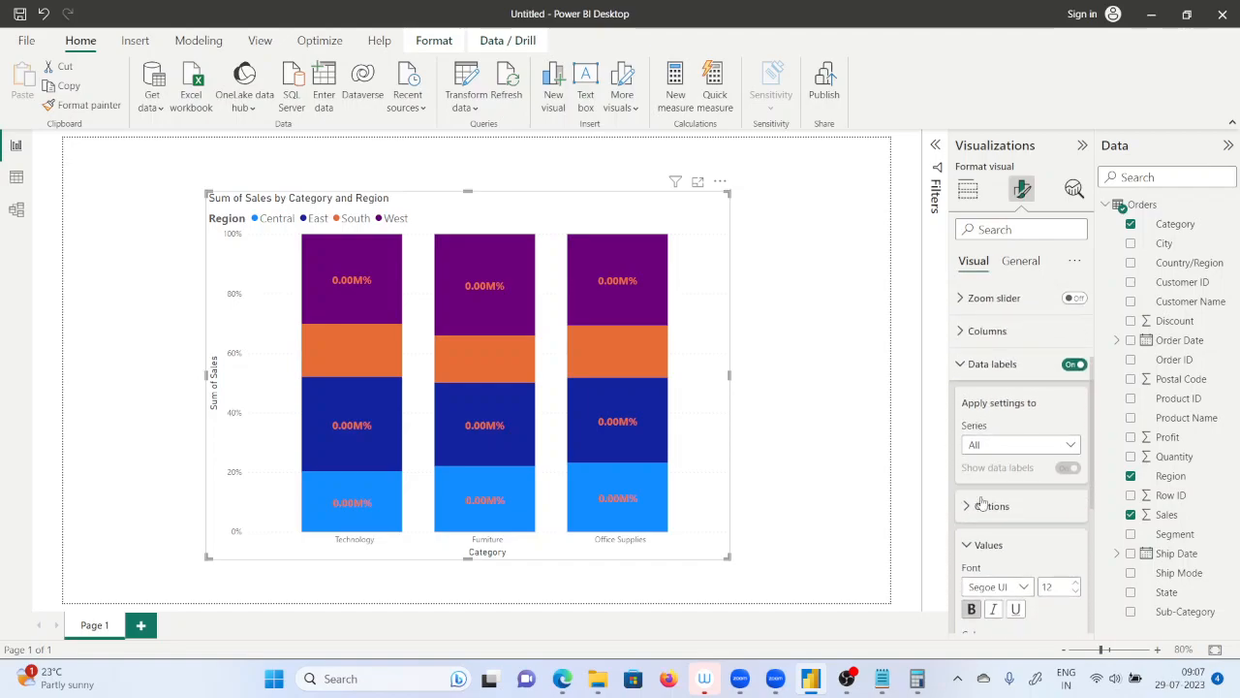
left_click(973, 503)
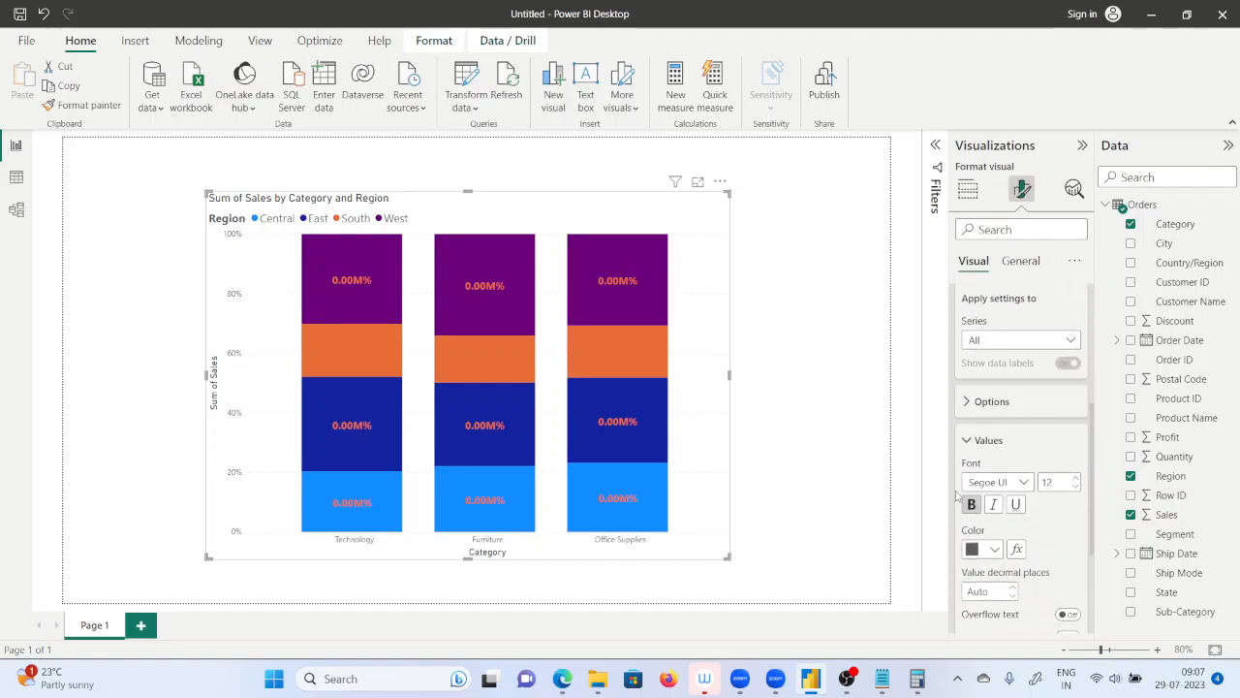
Delete the chart and insert a new 100% stacked column chart, moved away from the page corner and enlarged.
left_click(653, 293)
left_click(866, 354)
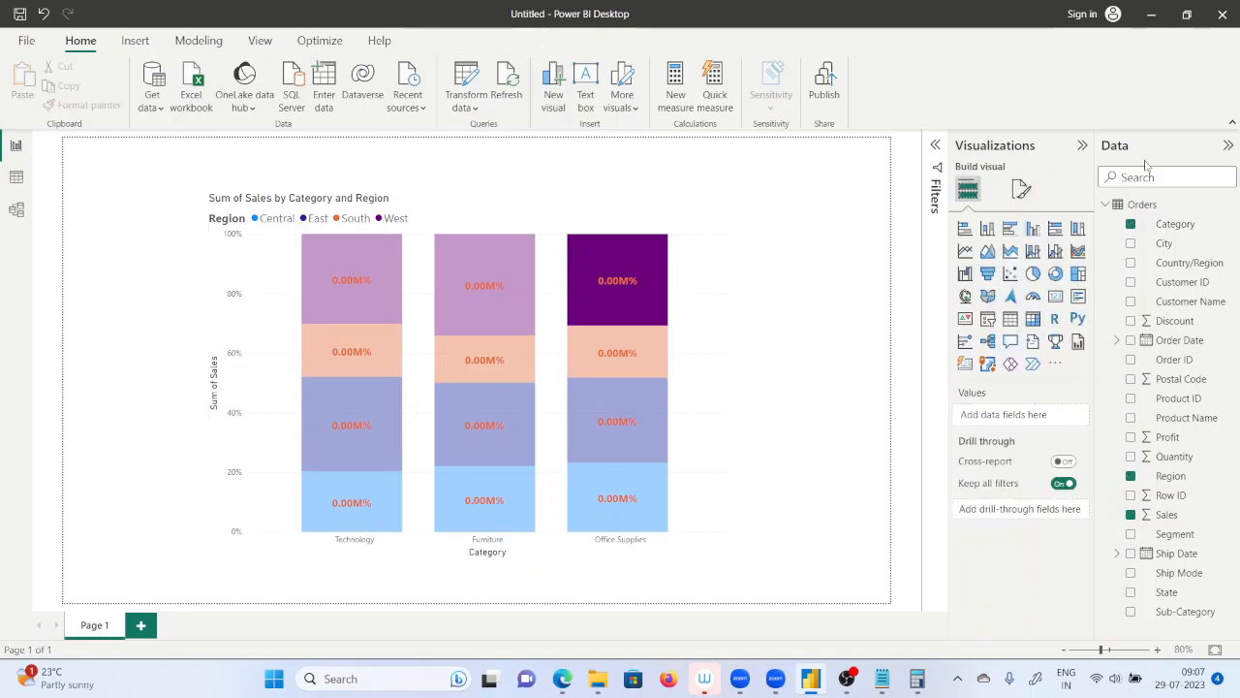
left_click(566, 219)
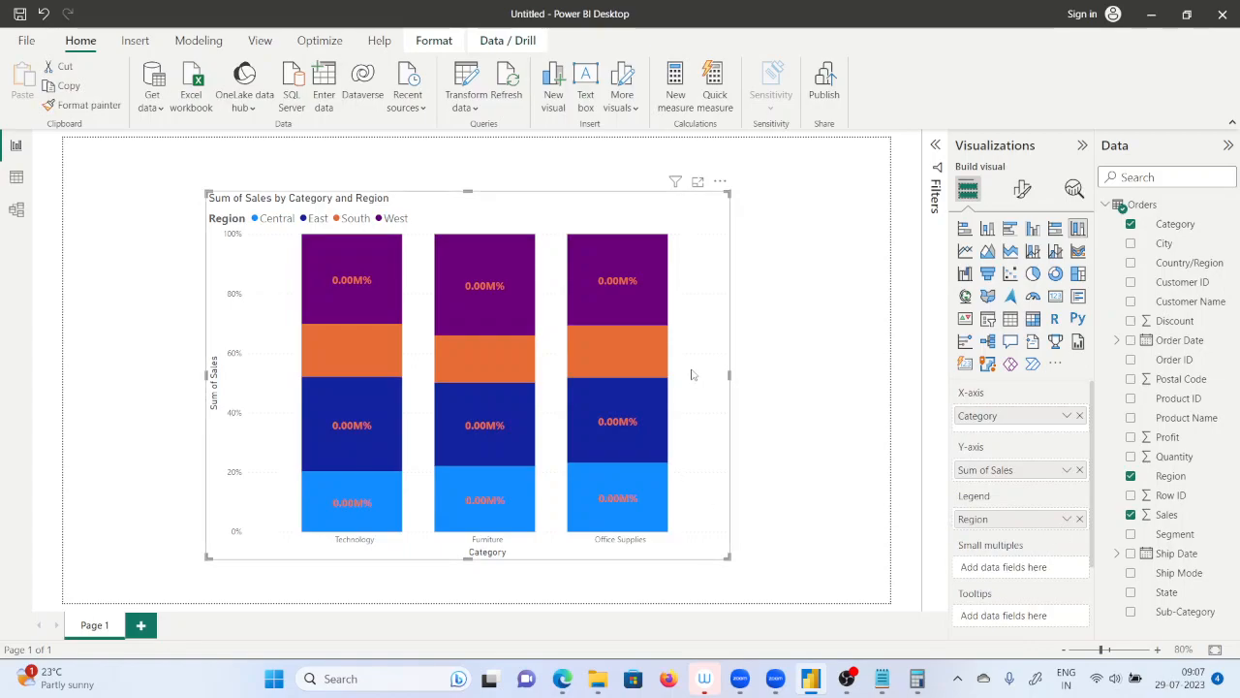
key("Delete")
left_click(1077, 229)
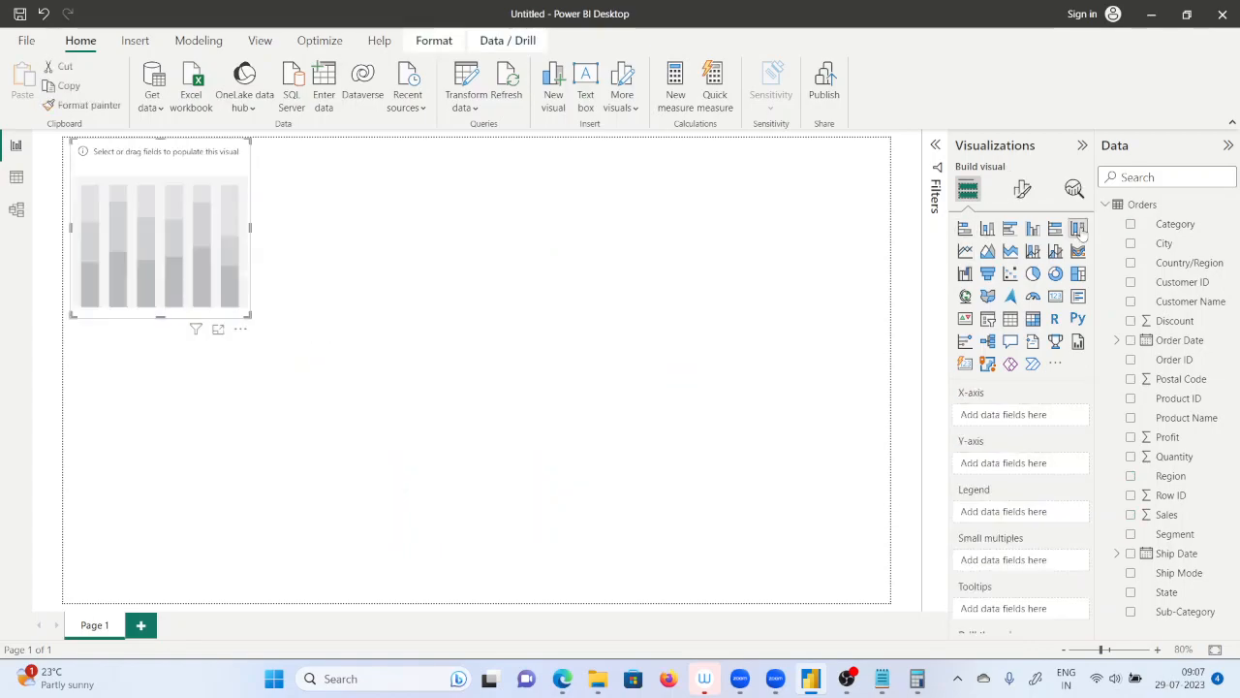
left_click_drag(165, 222, 346, 340)
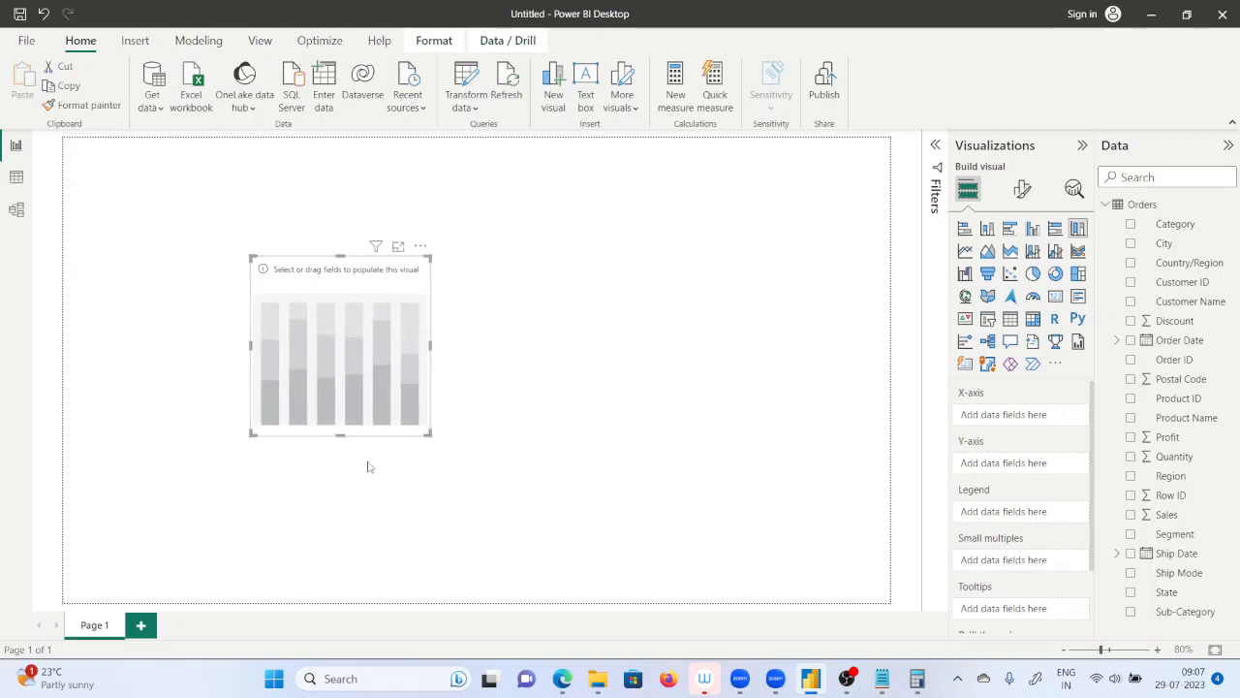
left_click_drag(428, 433, 682, 547)
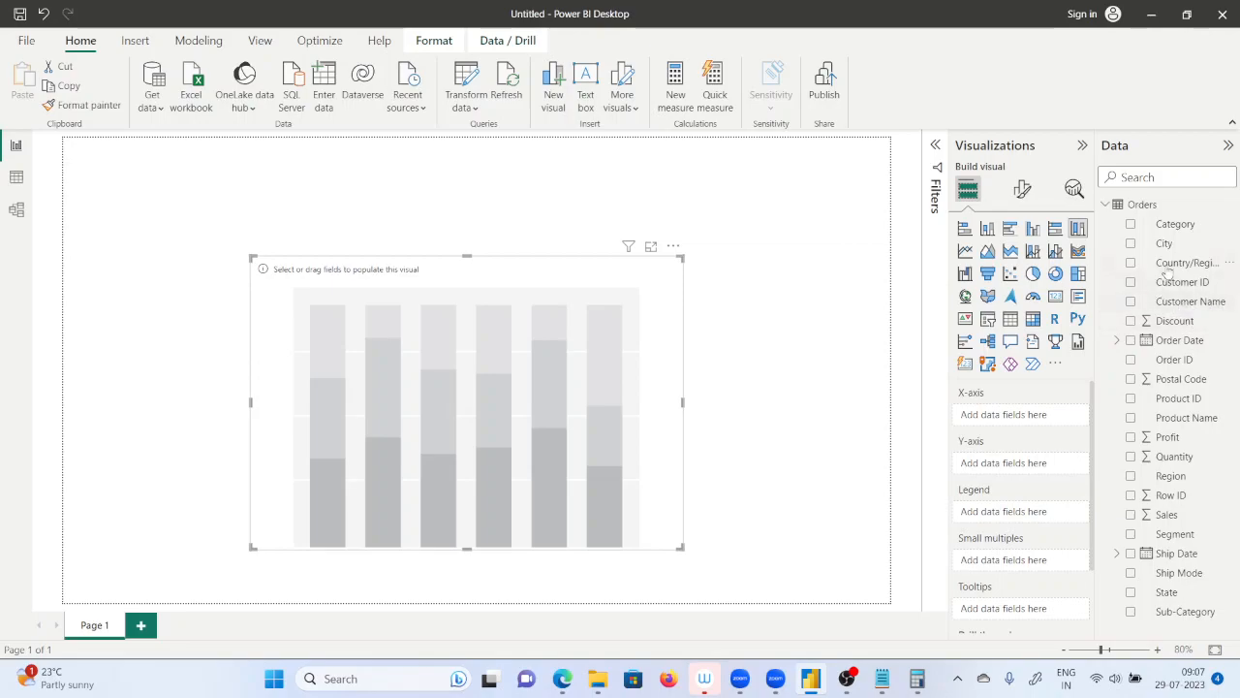
Assign Category to the new chart's X-axis, Sales to its Y-axis and Region to its legend.
left_click_drag(1184, 229, 1045, 420)
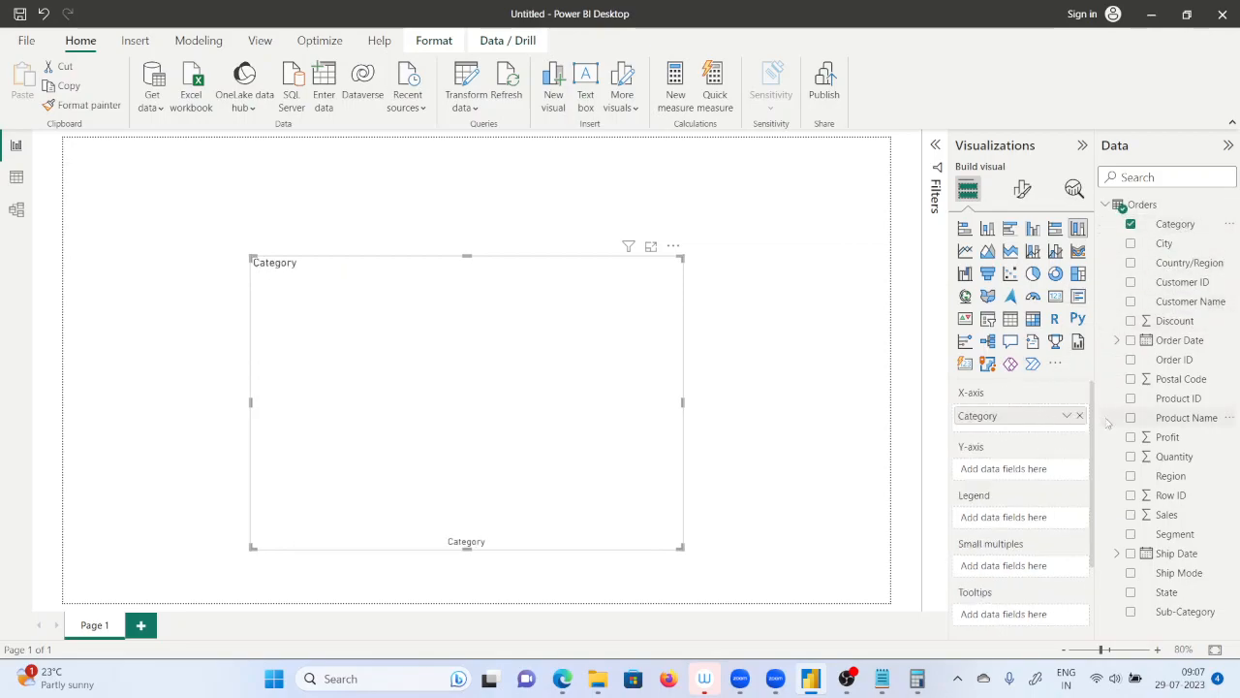
left_click_drag(1165, 514, 1037, 478)
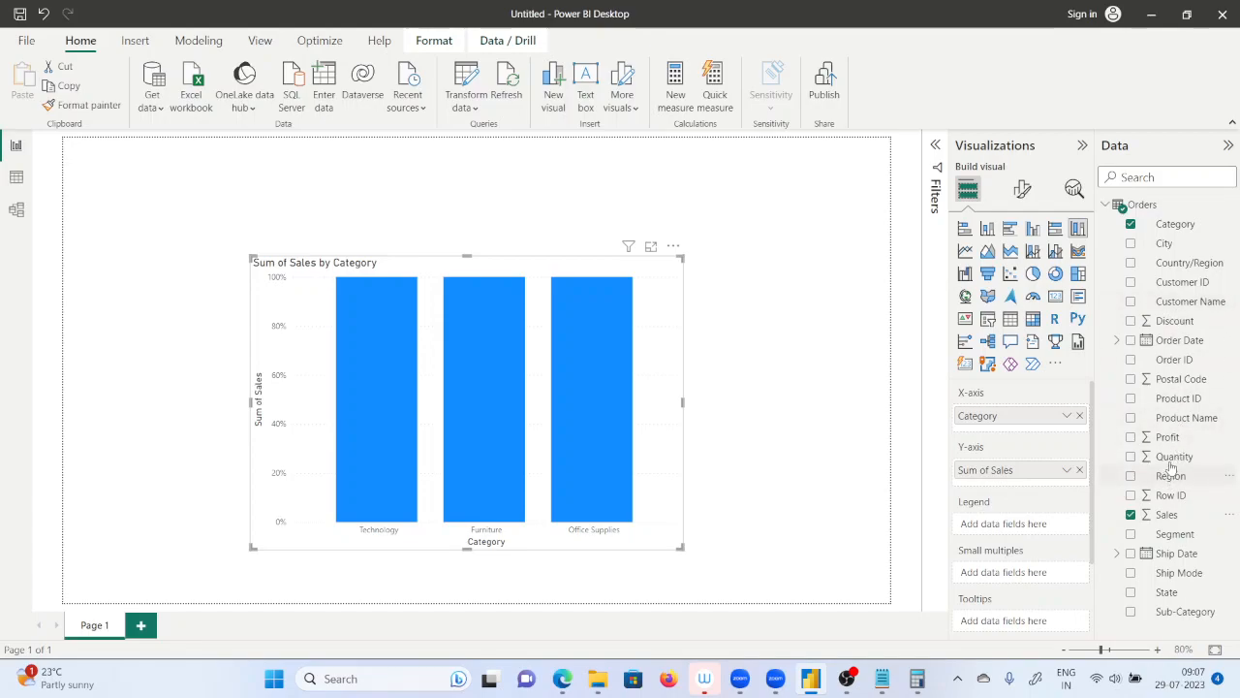
left_click_drag(1169, 475, 1013, 528)
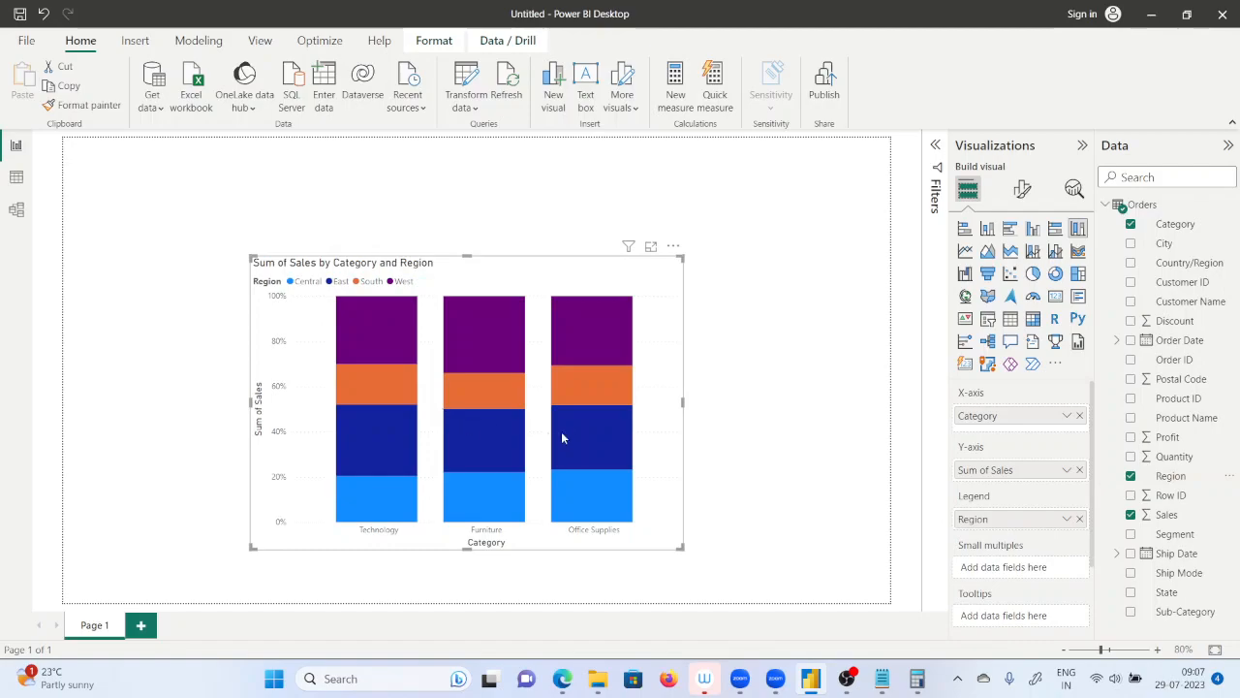
Reposition the chart, enlarge it to fill most of the page, and turn on its data labels.
left_click_drag(447, 275, 384, 213)
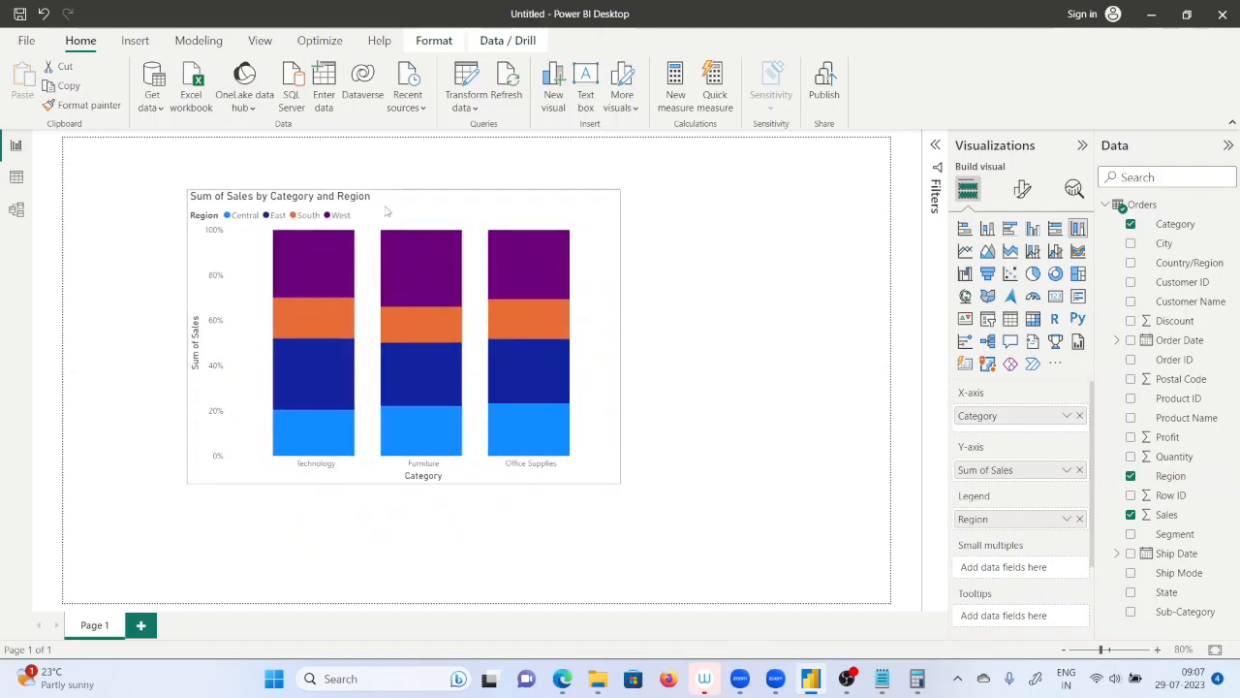
left_click_drag(620, 484, 851, 578)
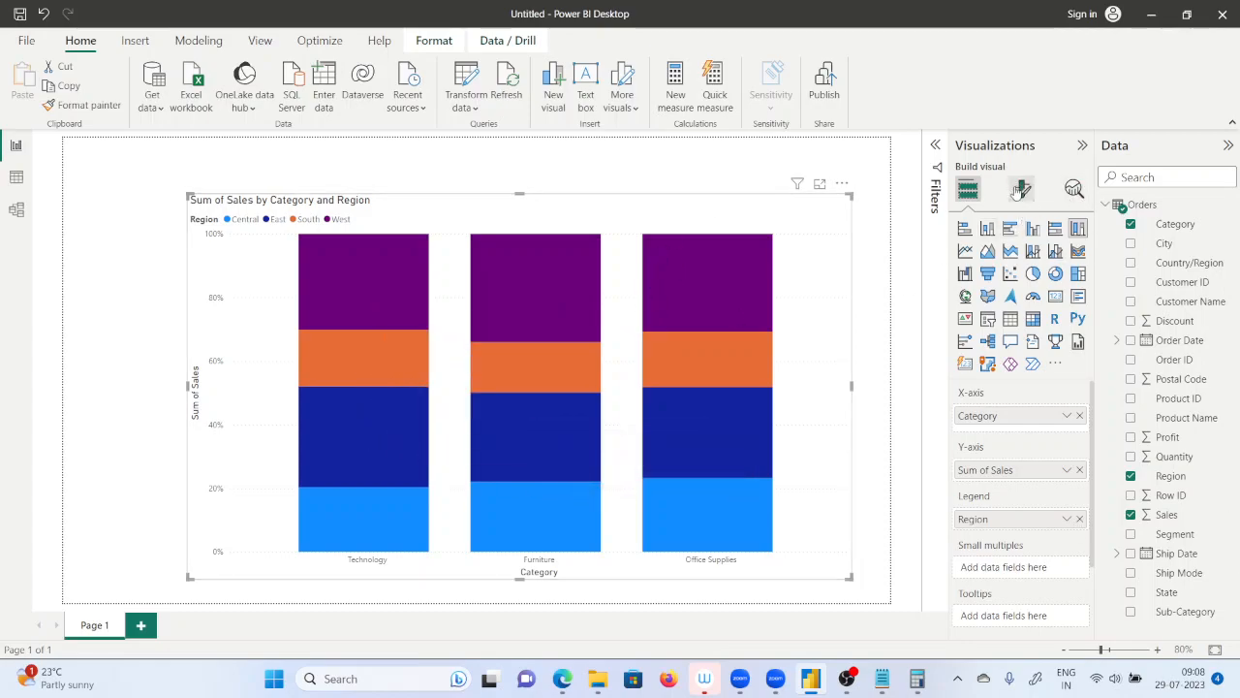
left_click(1022, 189)
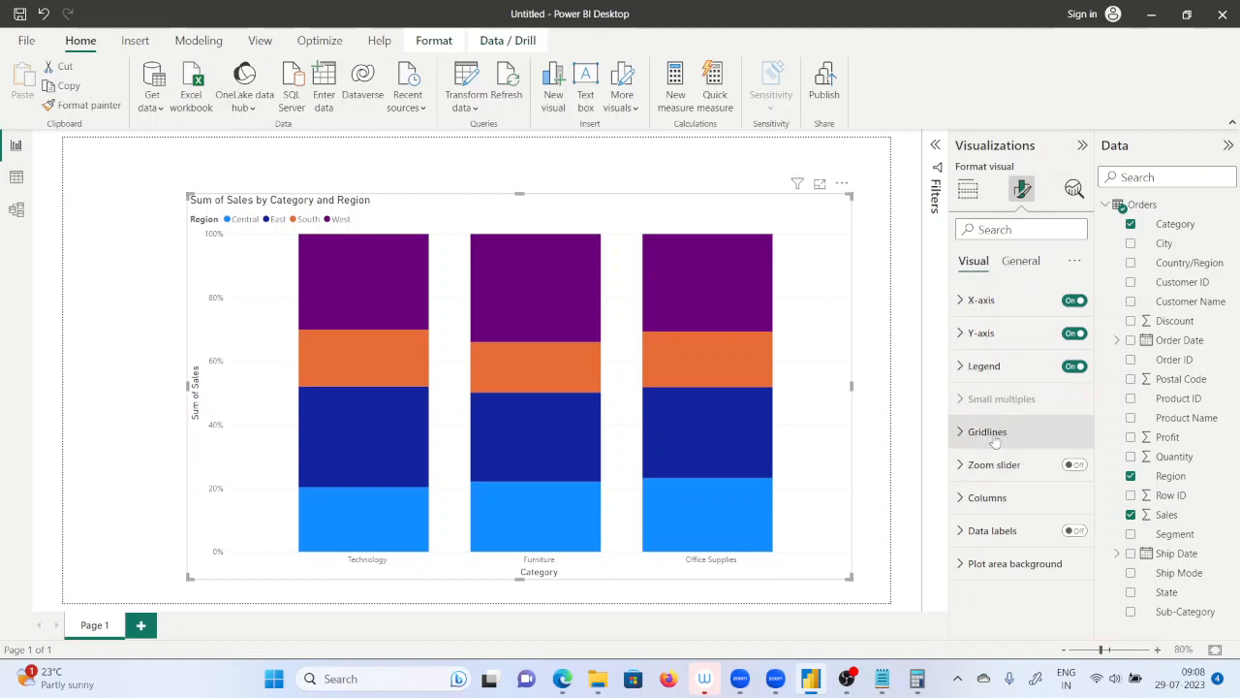
left_click(1074, 531)
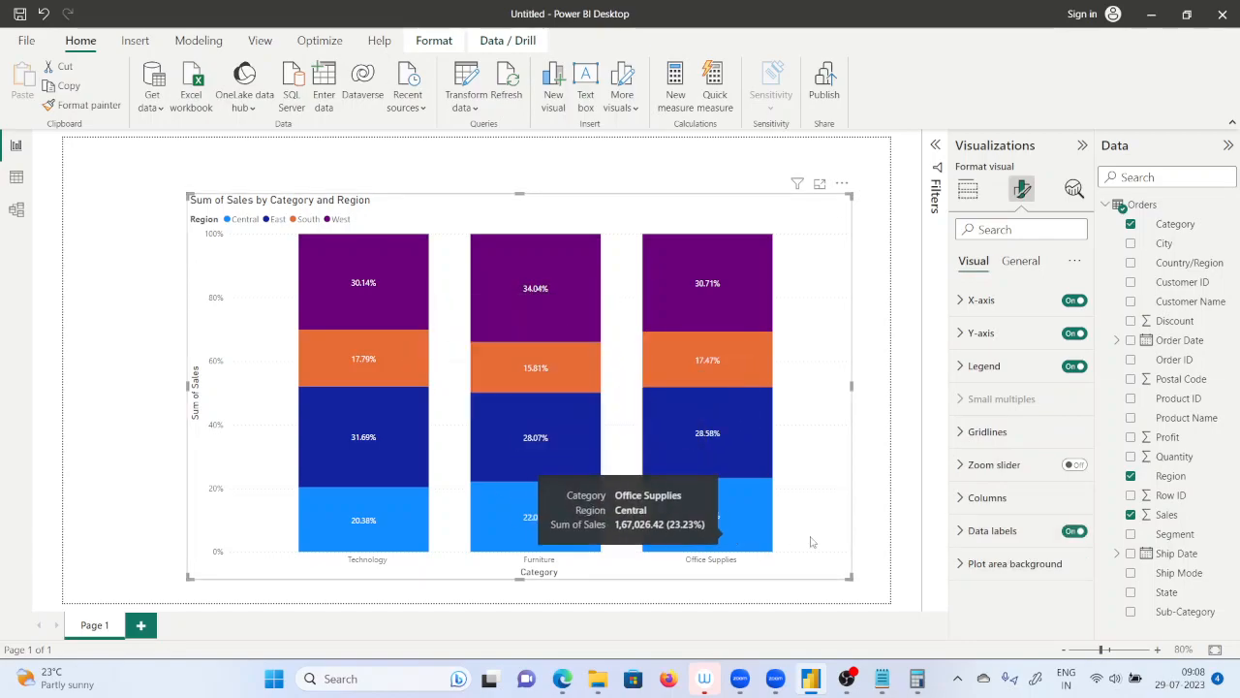
left_click(970, 538)
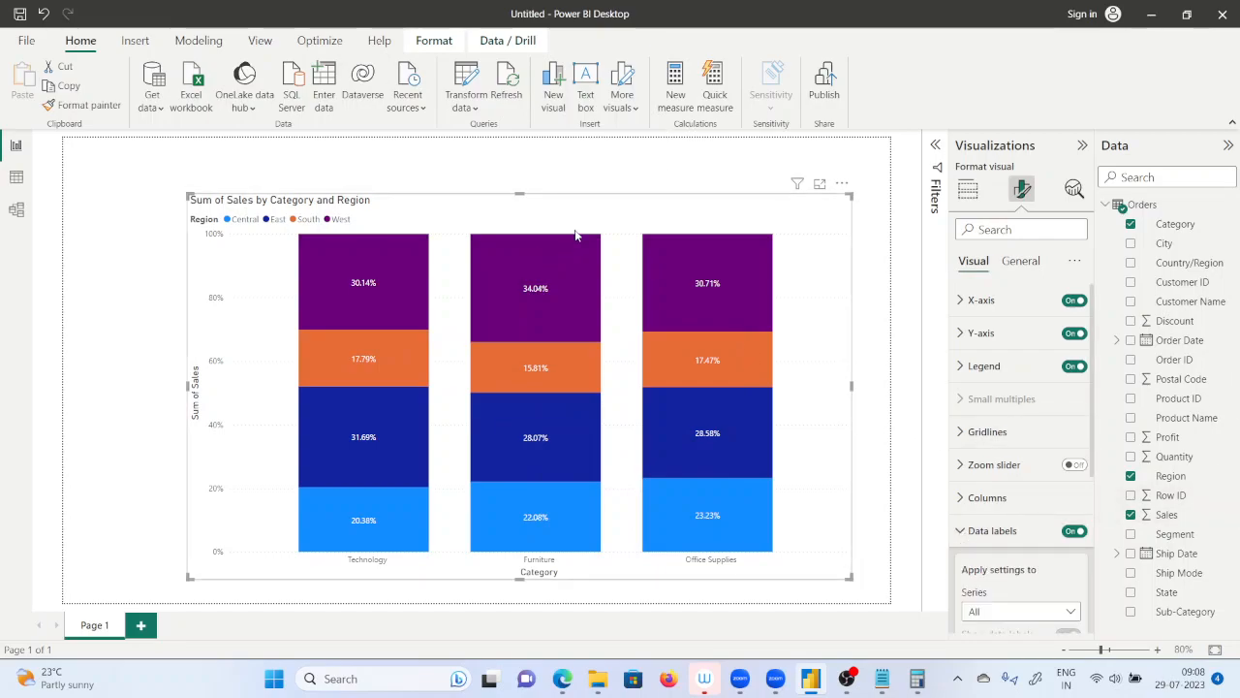
Highlight the West region through the chart's legend and set the legend text size to 15.
mouse_move(494, 319)
left_click(339, 220)
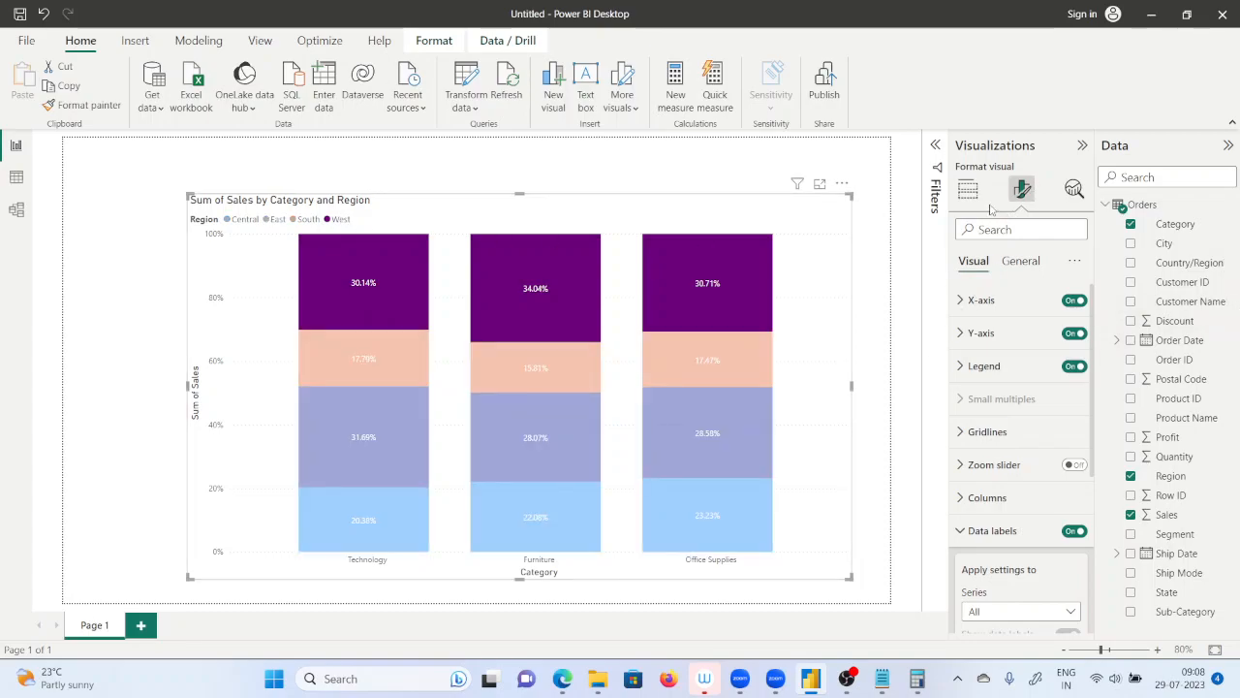
left_click(965, 367)
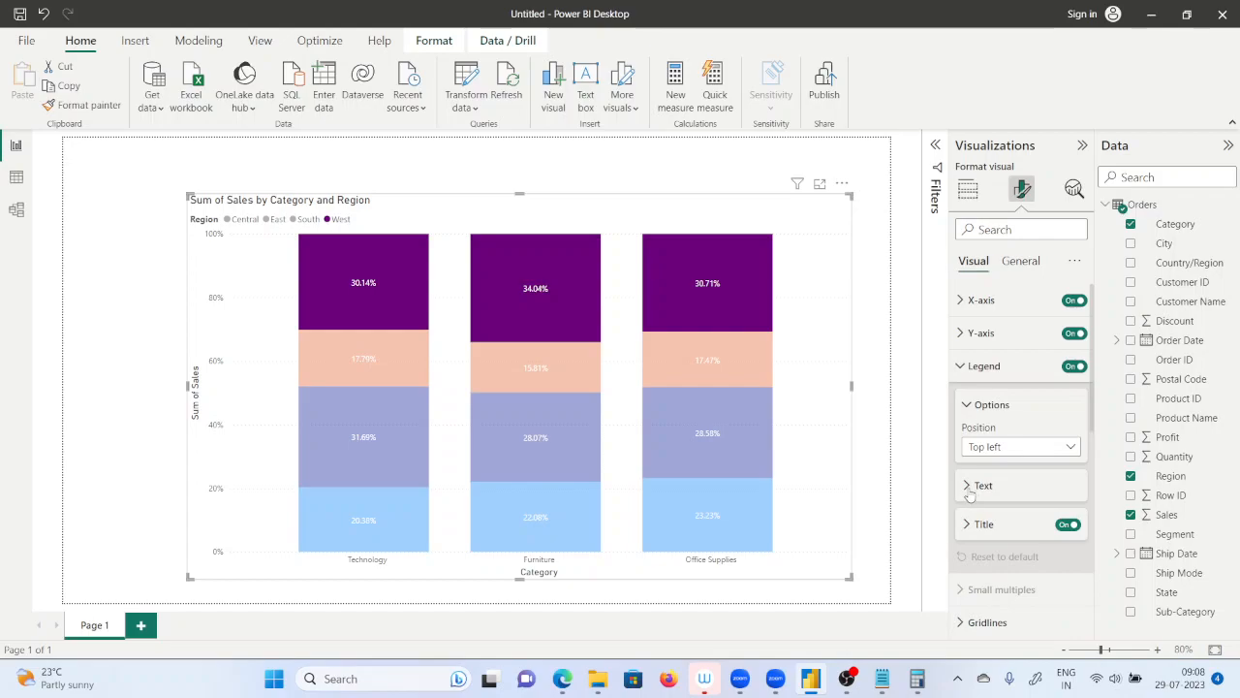
left_click(1076, 524)
left_click(1075, 524)
left_click(1076, 525)
left_click(1076, 524)
left_click(1075, 524)
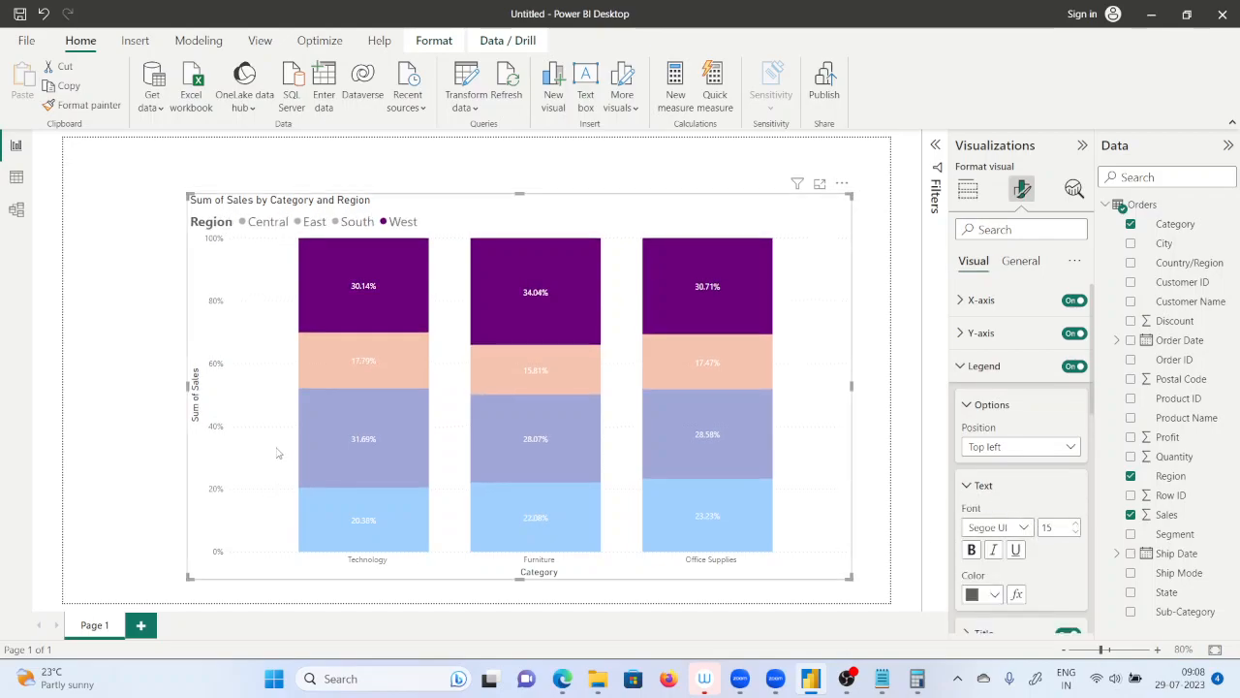
Deselect the chart, then highlight the West segment of the Office Supplies column and clear the highlight.
left_click(140, 395)
left_click(790, 211)
left_click(717, 158)
left_click(681, 310)
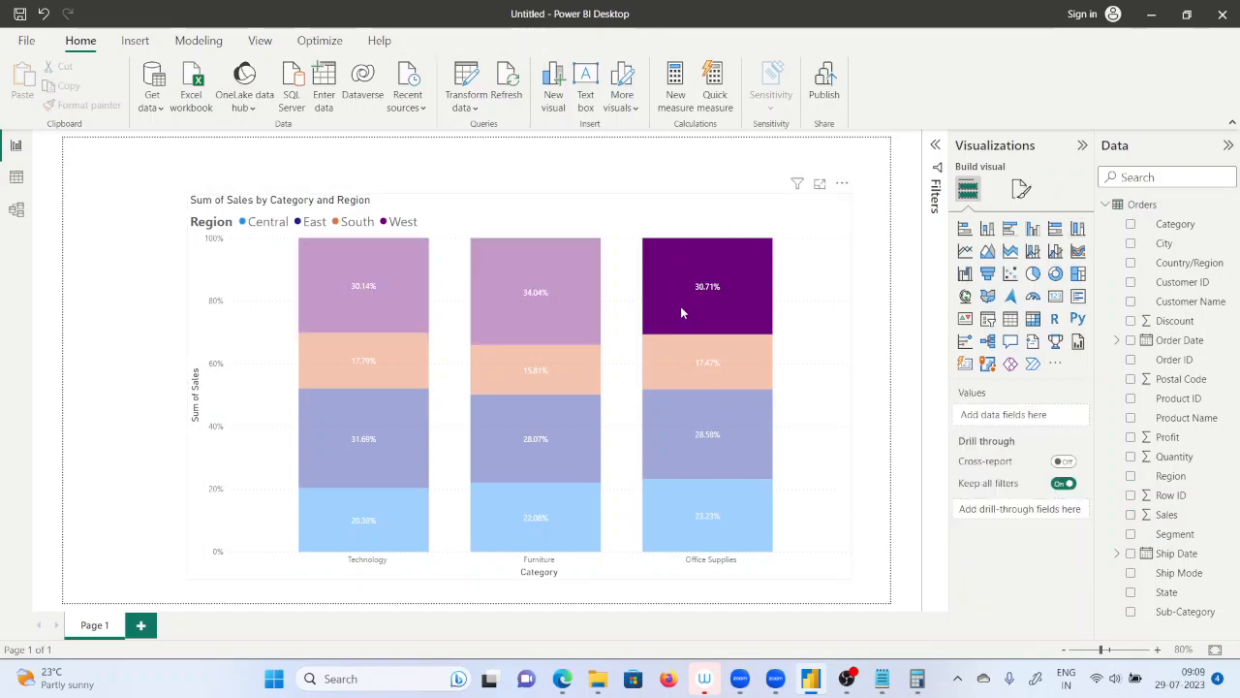
left_click(681, 310)
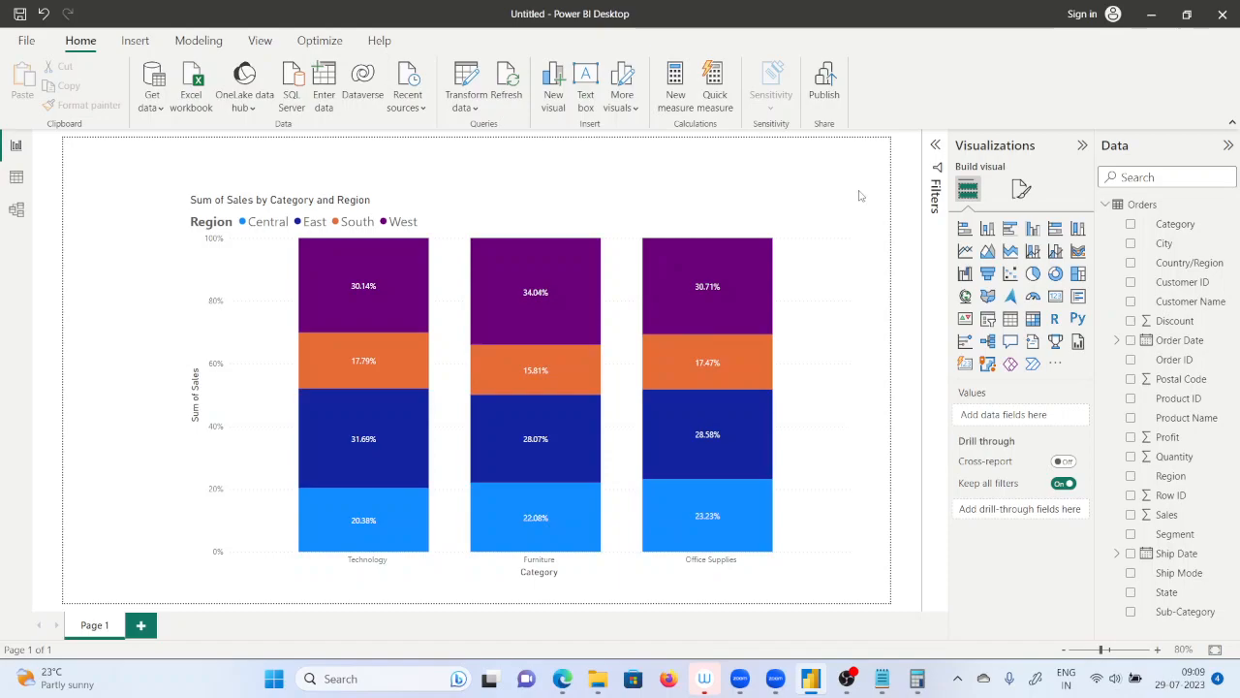
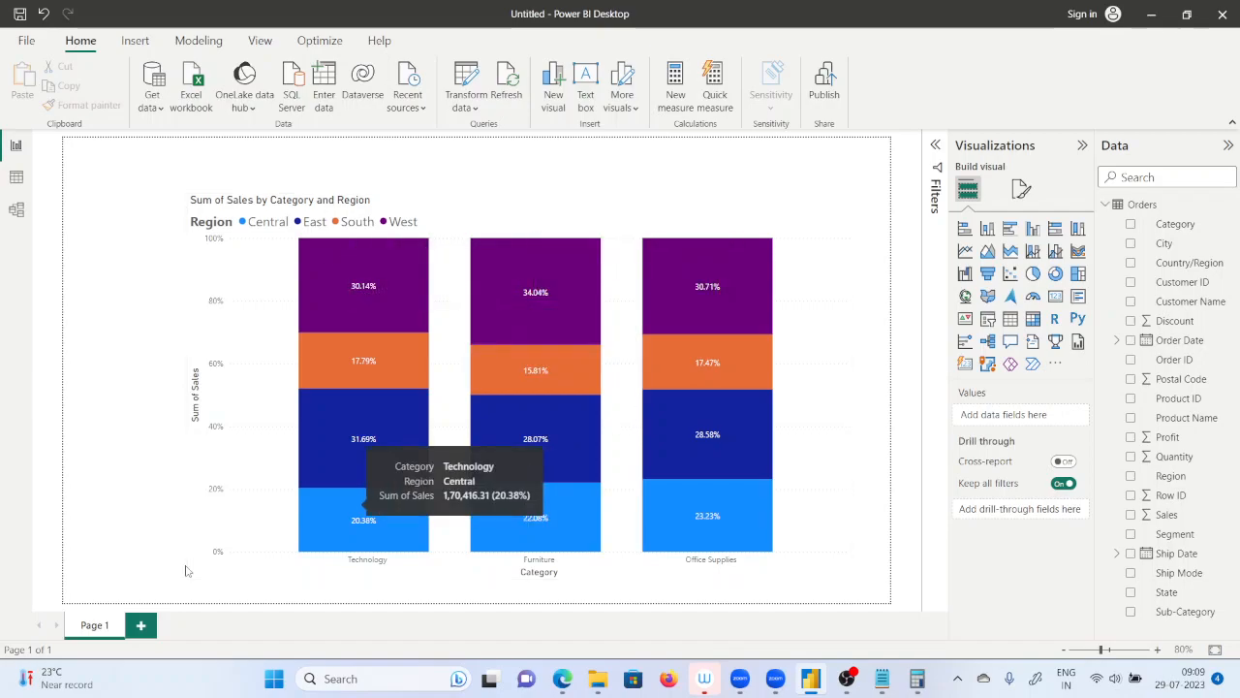
Inspect the regional sales shares within the Technology column of the 100% stacked column chart.
mouse_move(676, 291)
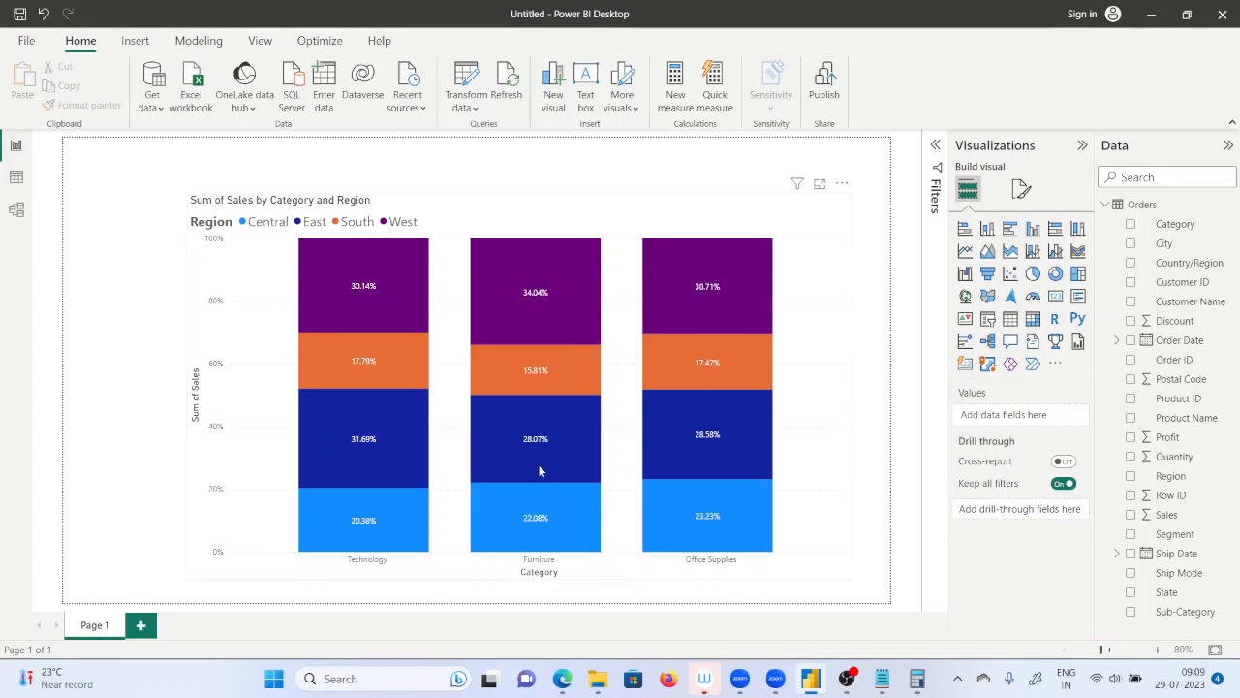
mouse_move(349, 323)
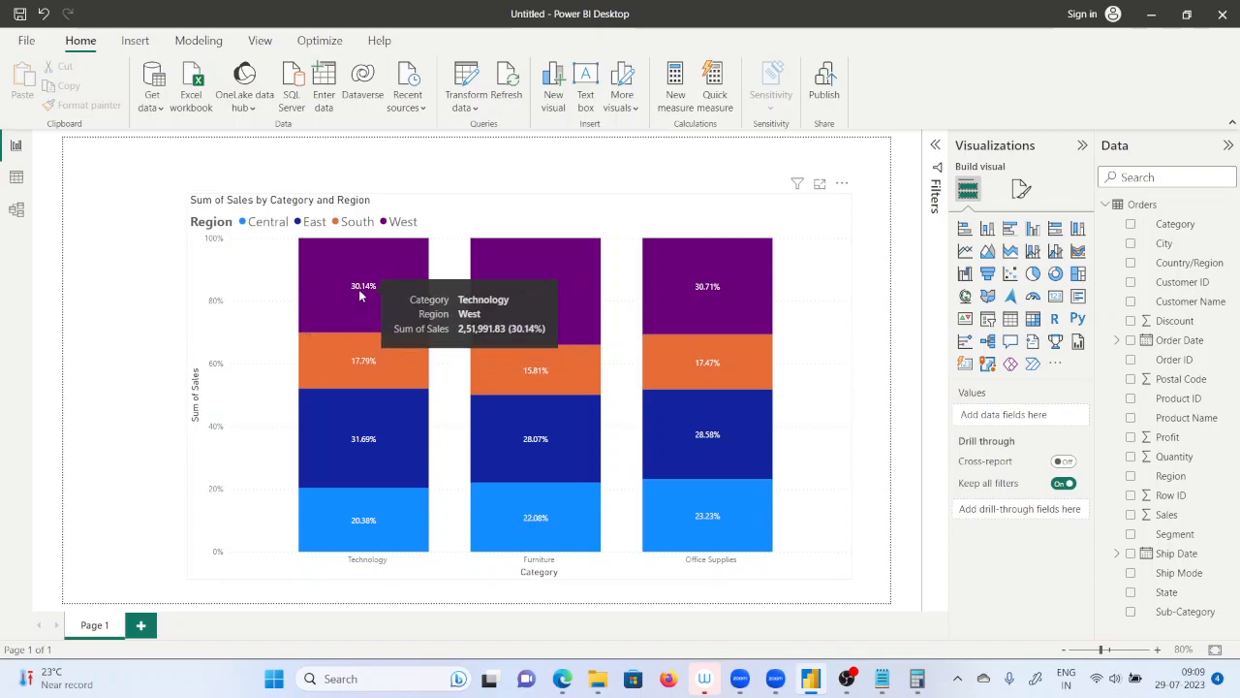
mouse_move(364, 372)
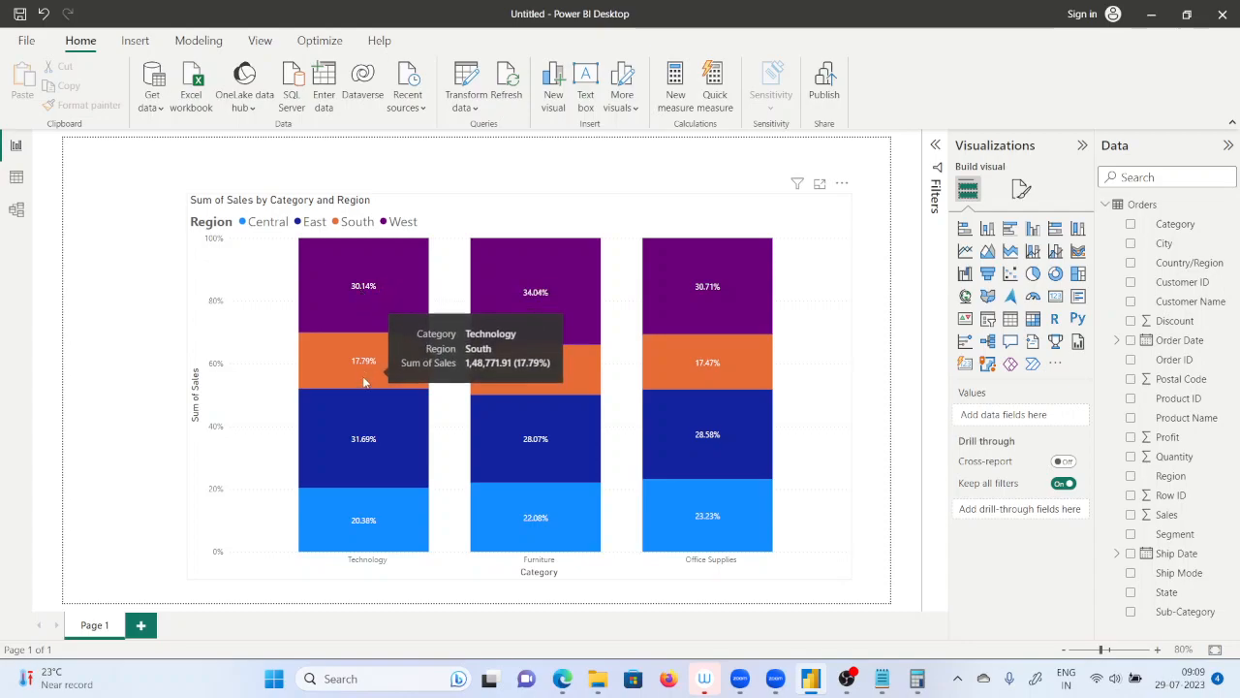
mouse_move(361, 437)
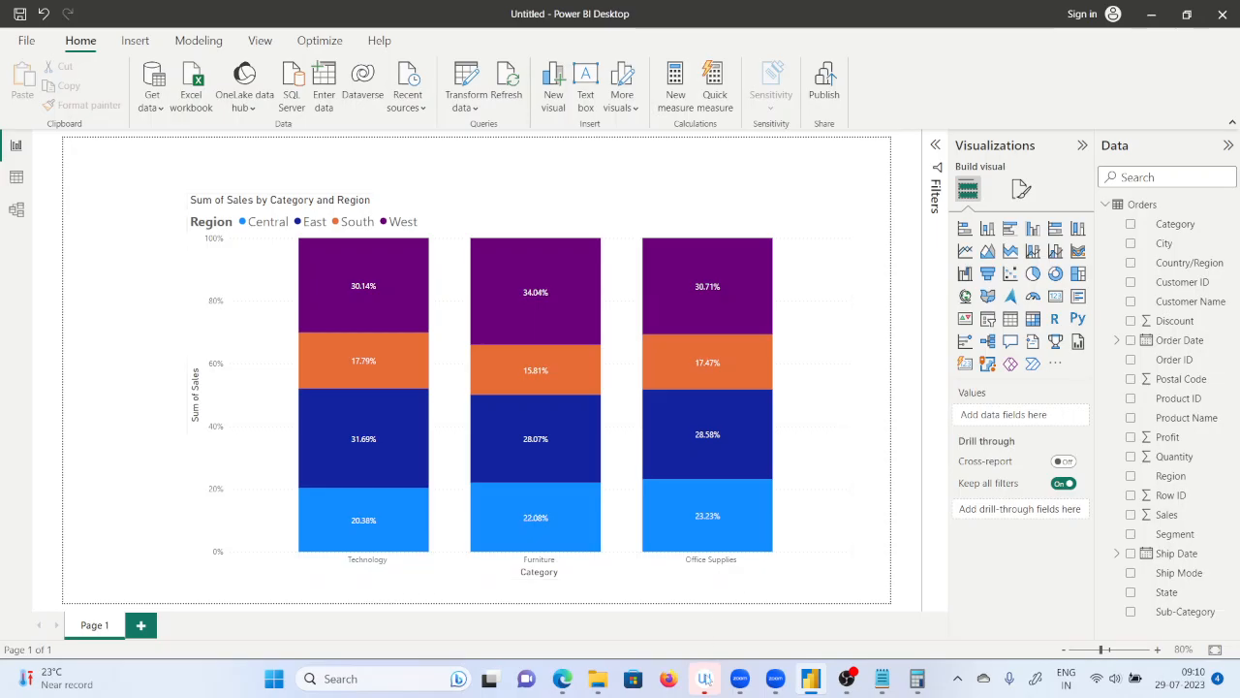
Switch to the college notes in Notepad and add the question "what is the contribution of north region in technology" two lines below 60%.
left_click(882, 681)
left_click(196, 466)
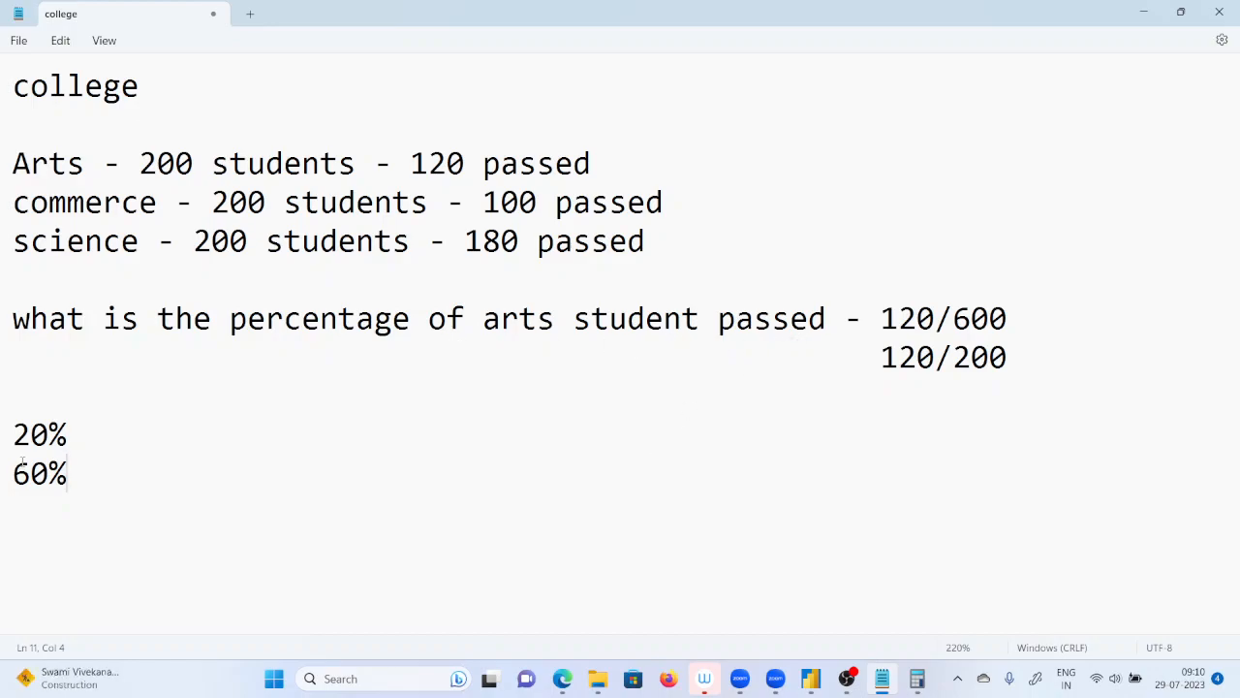
key("Return")
key("Return")
type("what ")
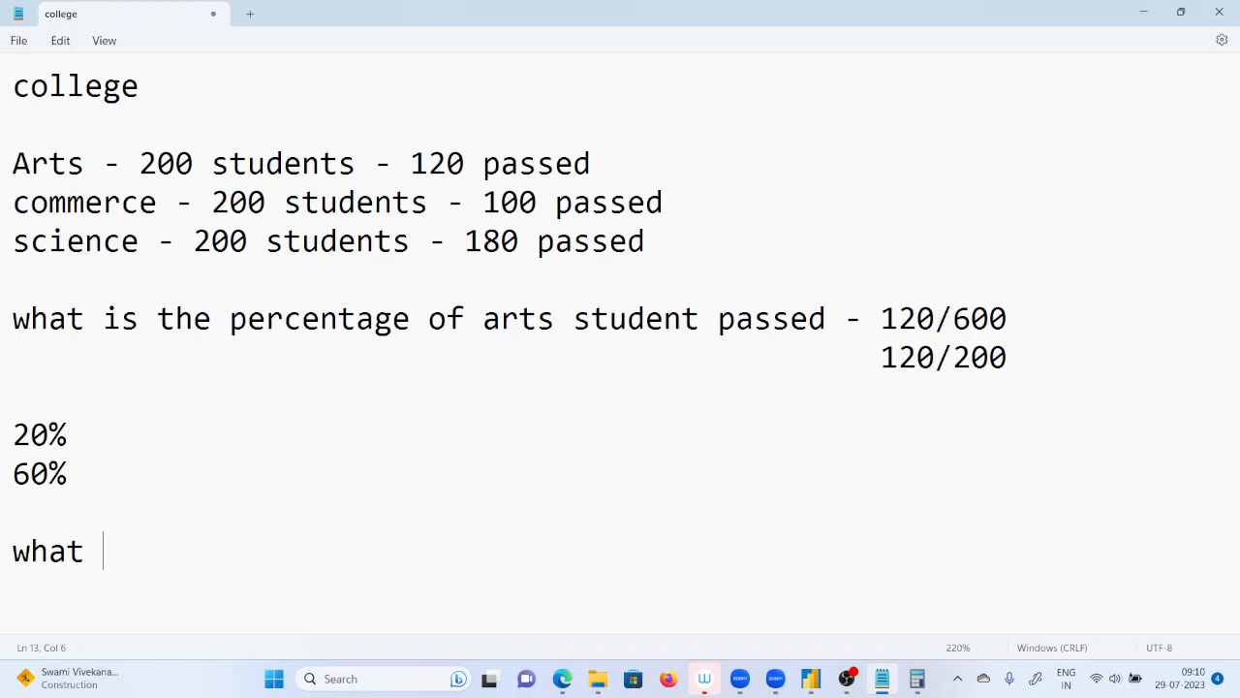
type("is the contr")
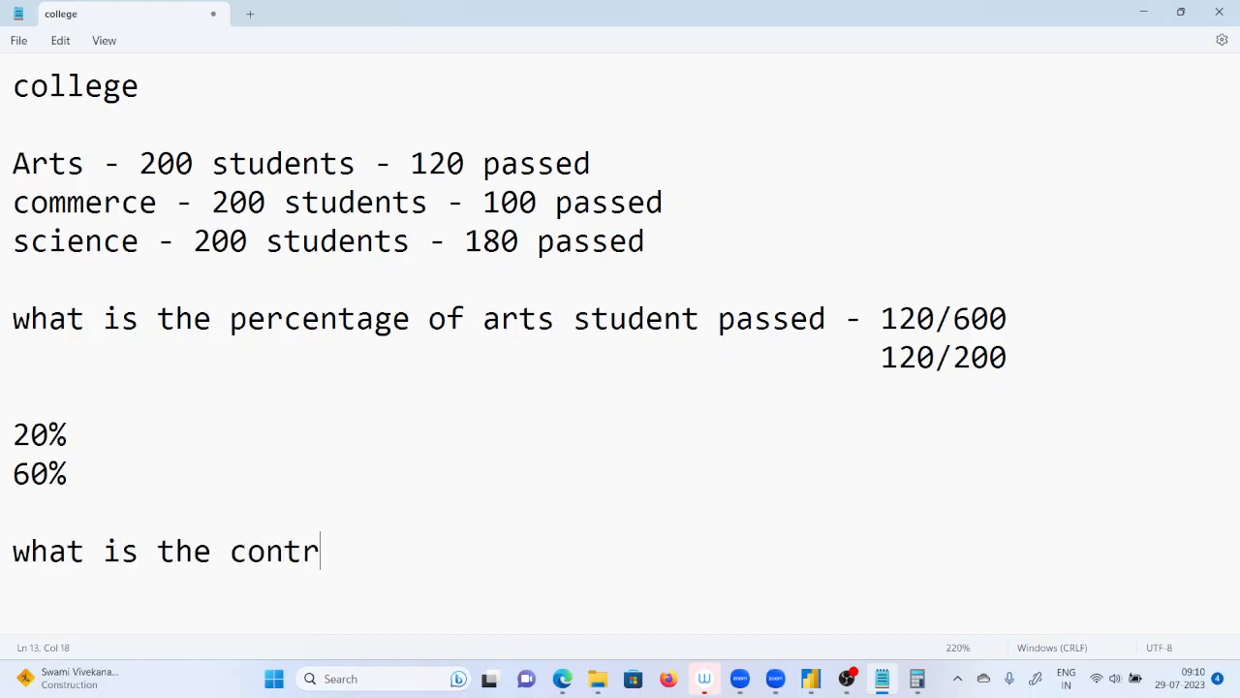
type("ibution of")
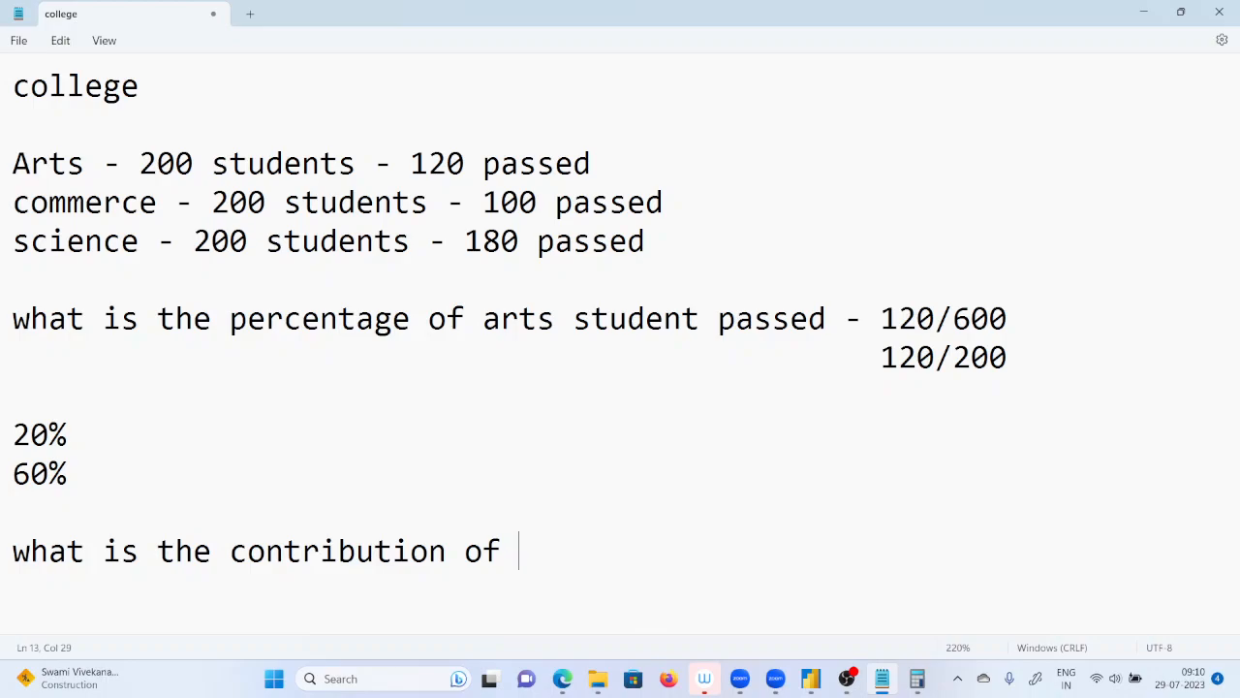
type("north regio")
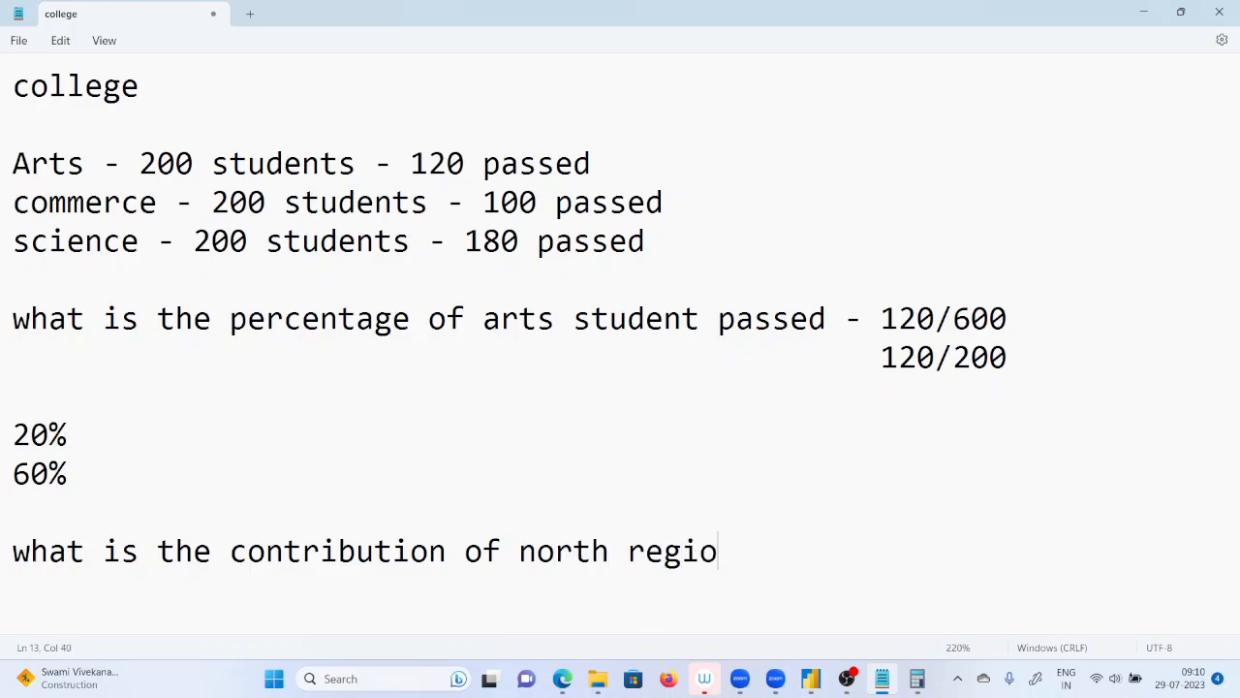
type("n in tech")
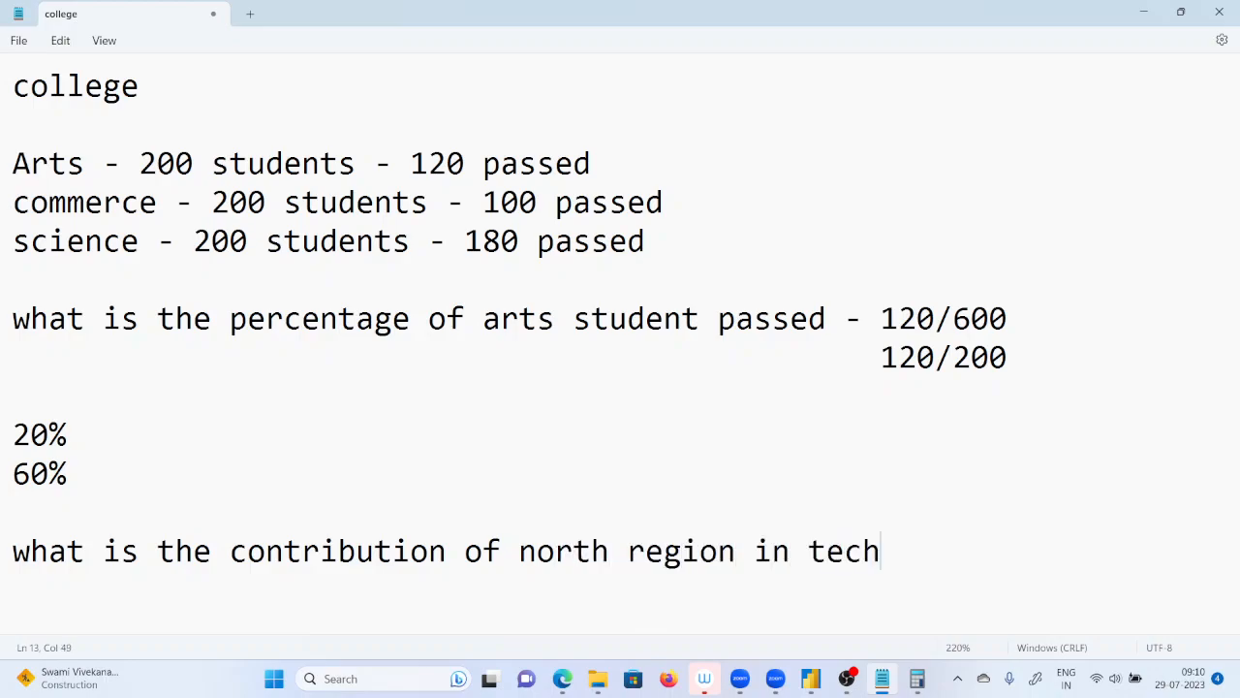
type("nology")
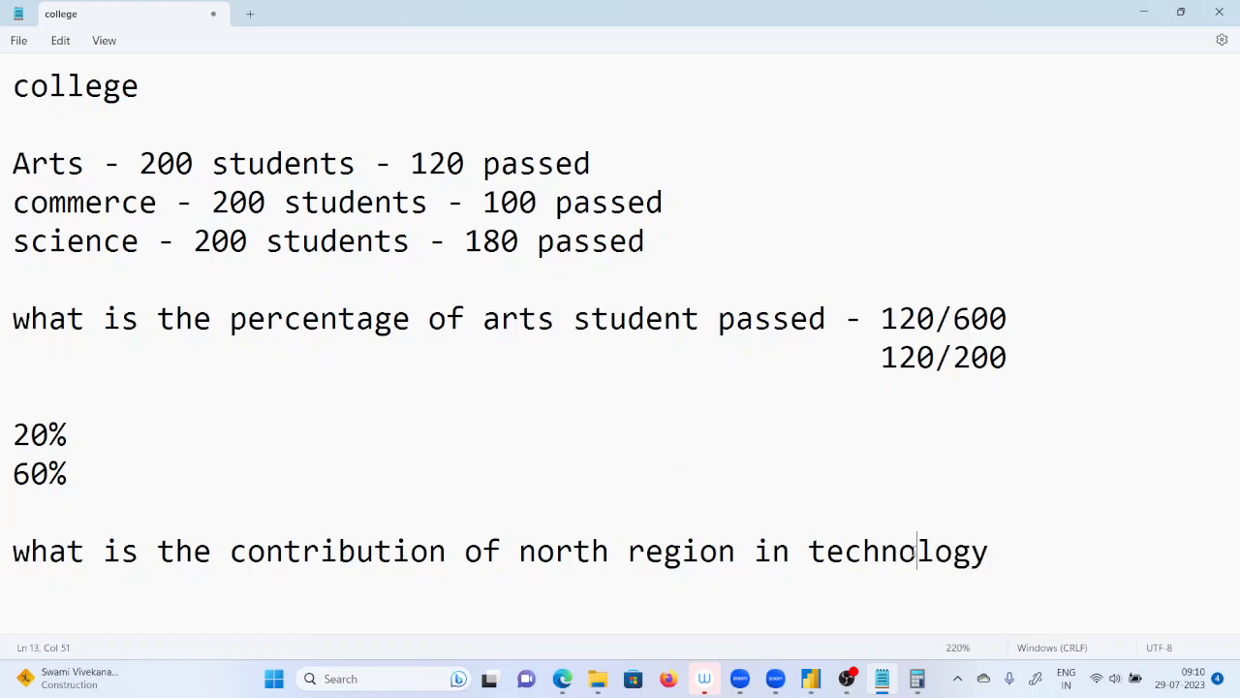
Highlight "technology" and "north" in the question, then return to Power BI and inspect the East share of Technology sales.
double_click(915, 550)
double_click(585, 555)
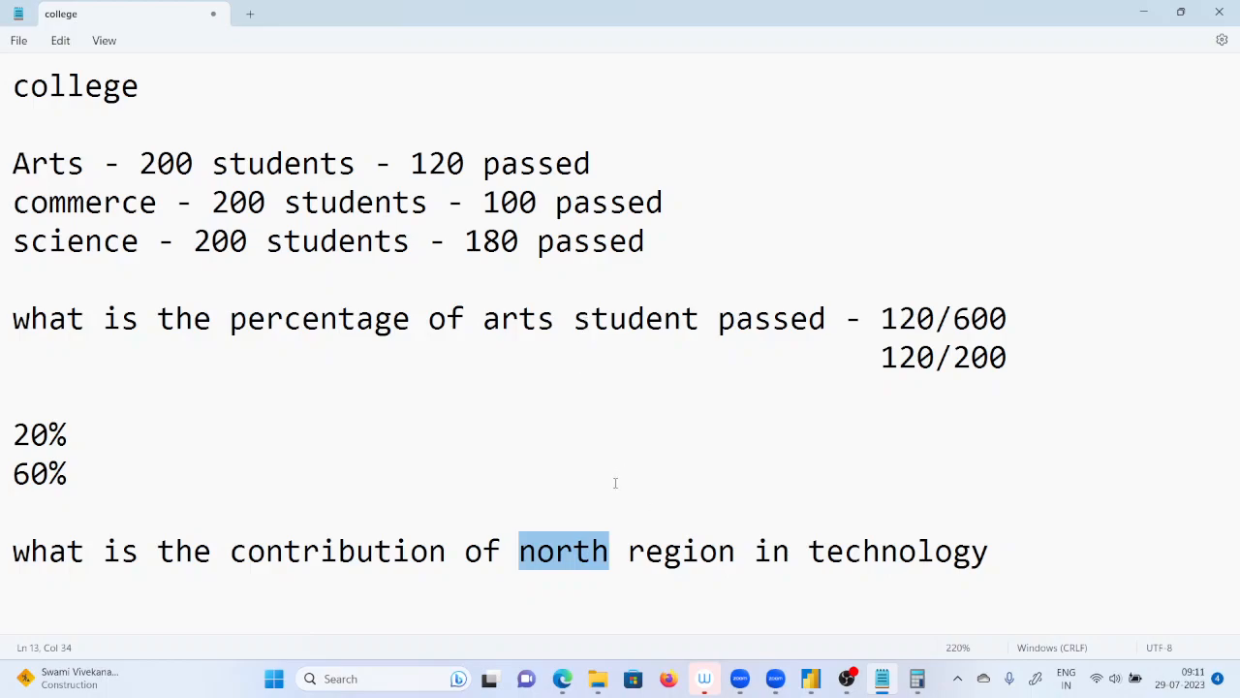
left_click(1146, 13)
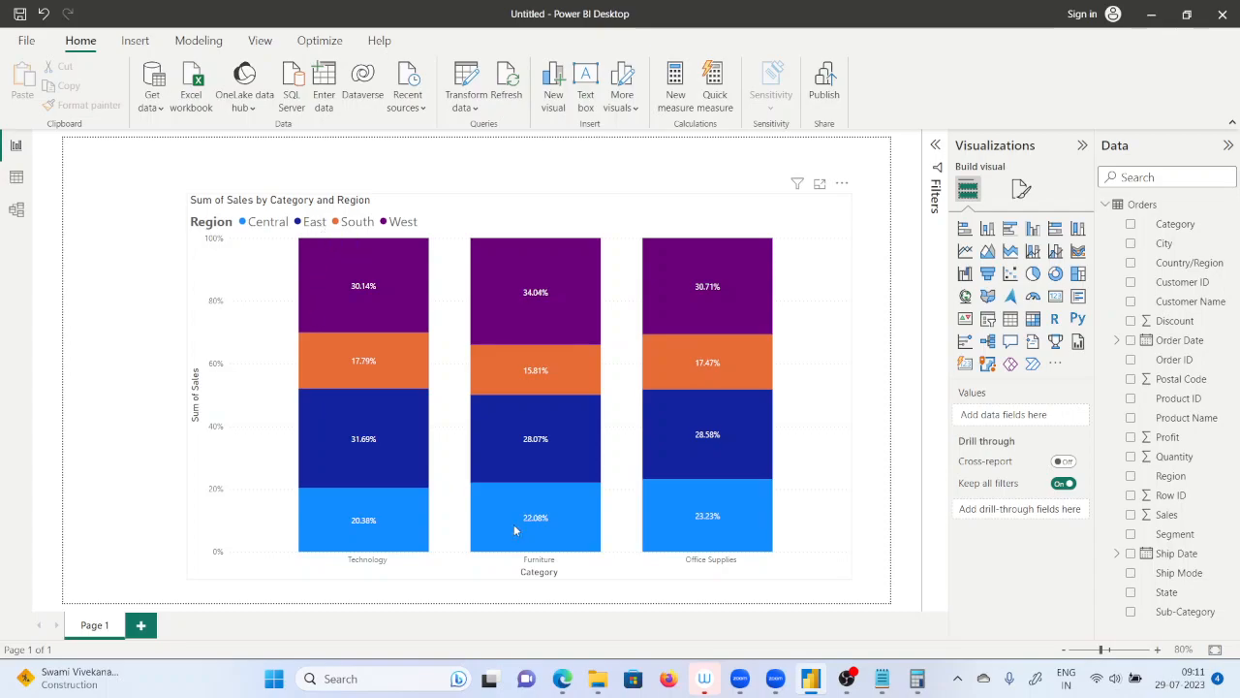
mouse_move(368, 445)
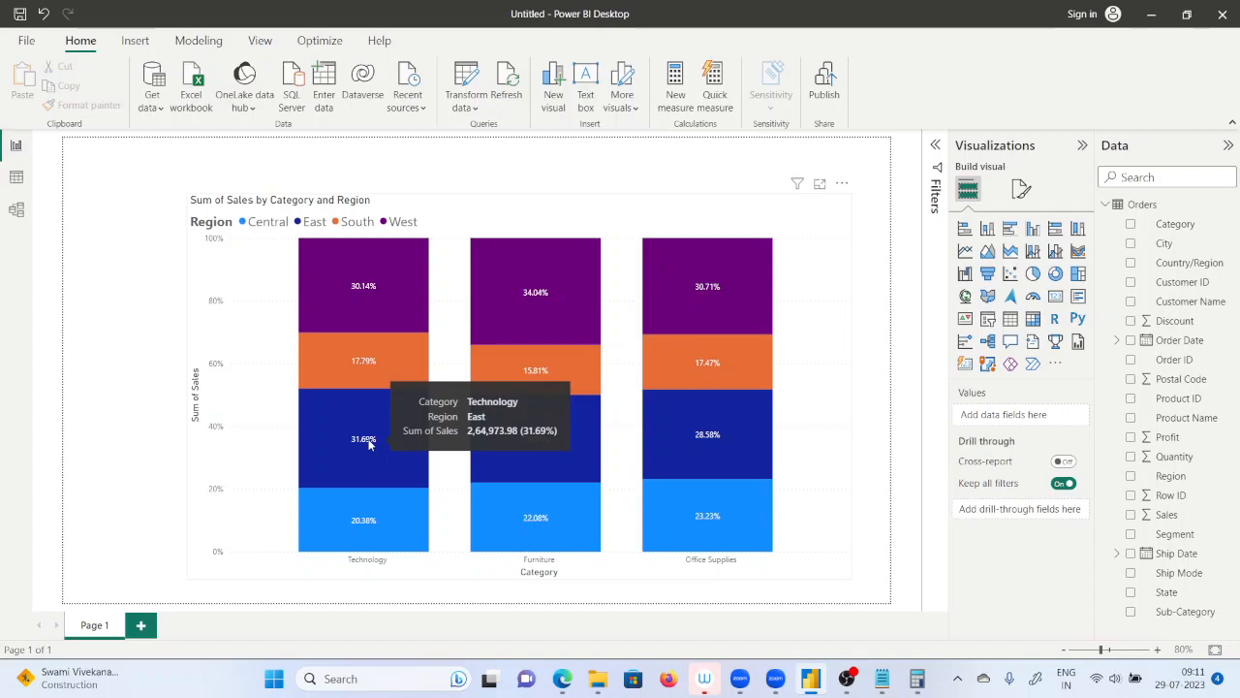
Delete a newly inserted empty pie chart, try converting the 100% stacked column chart to a pie chart, and undo the conversion.
left_click(1034, 275)
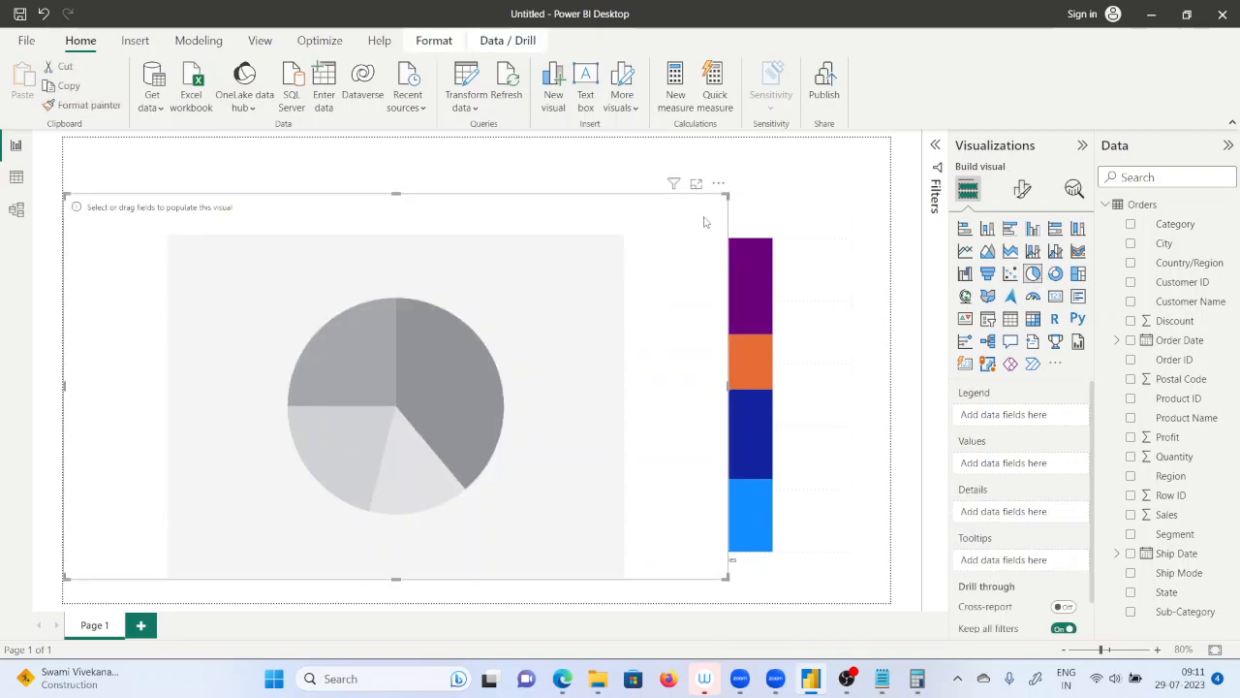
key("Delete")
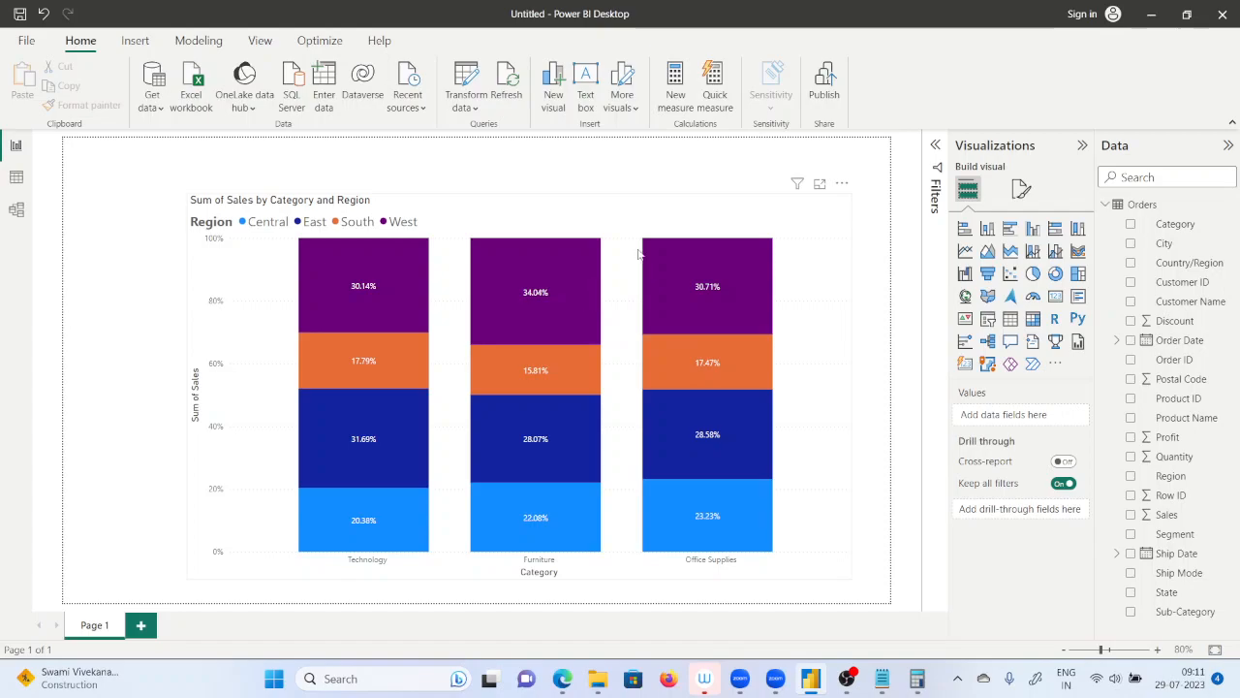
left_click(637, 219)
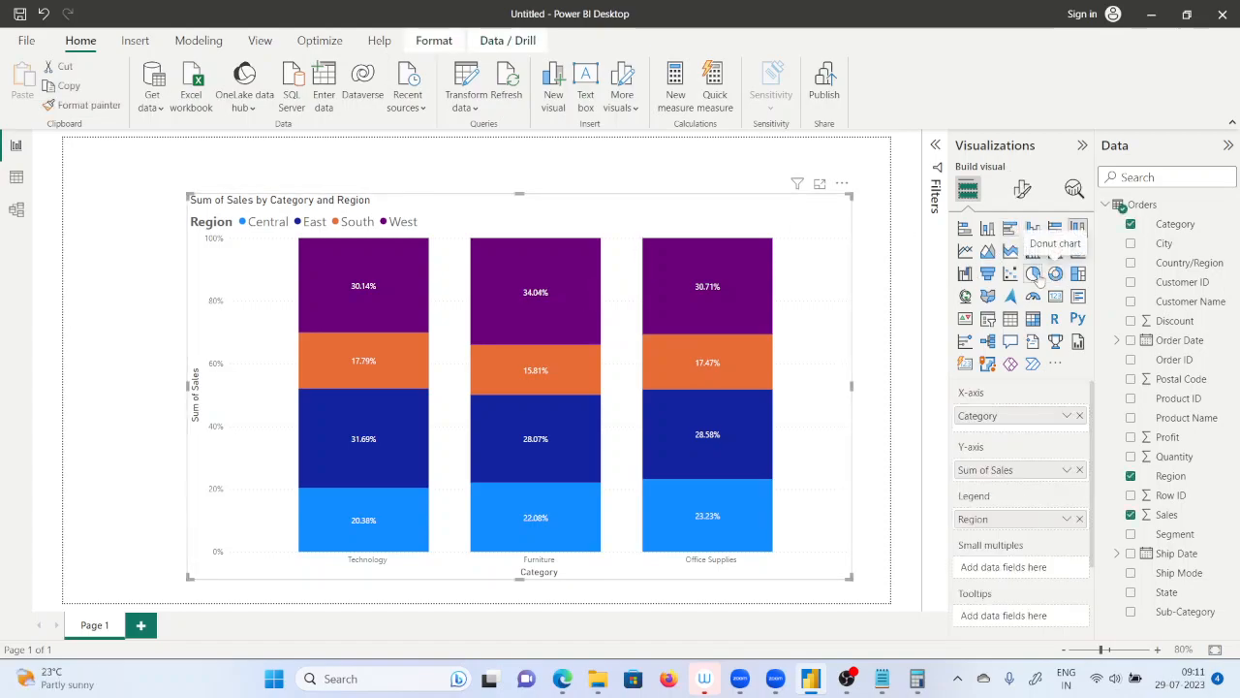
left_click(1034, 275)
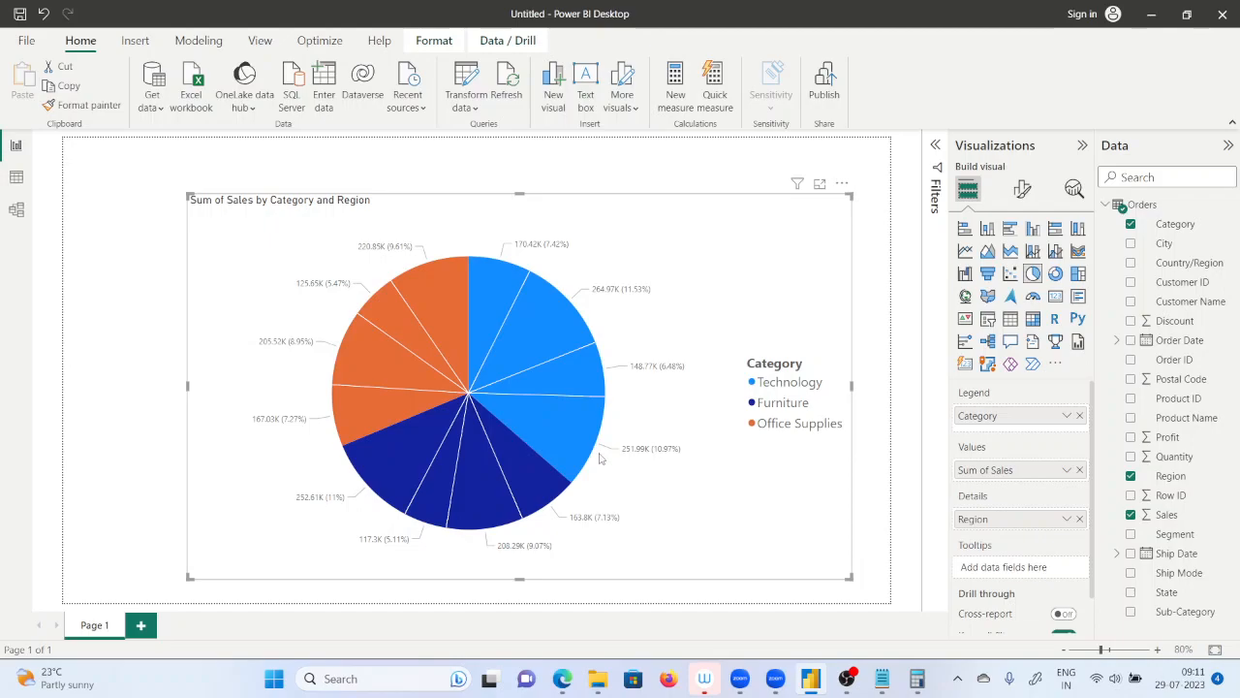
key("ctrl+z")
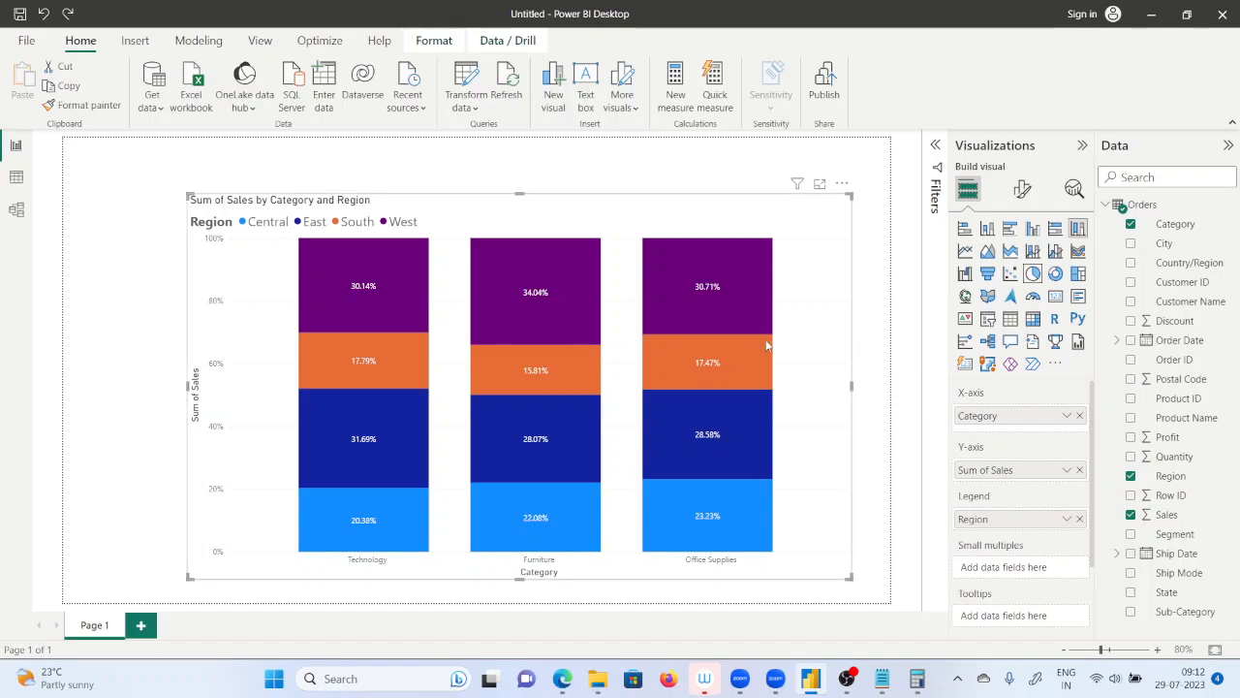
mouse_move(765, 345)
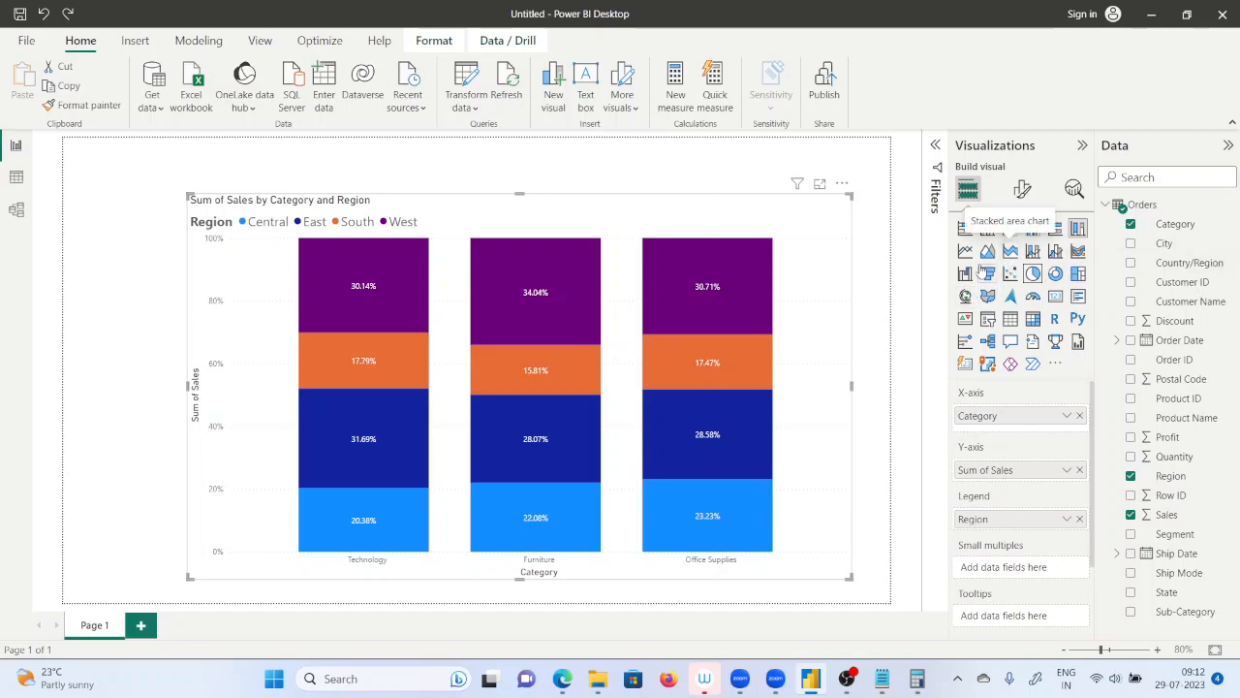
left_click(718, 175)
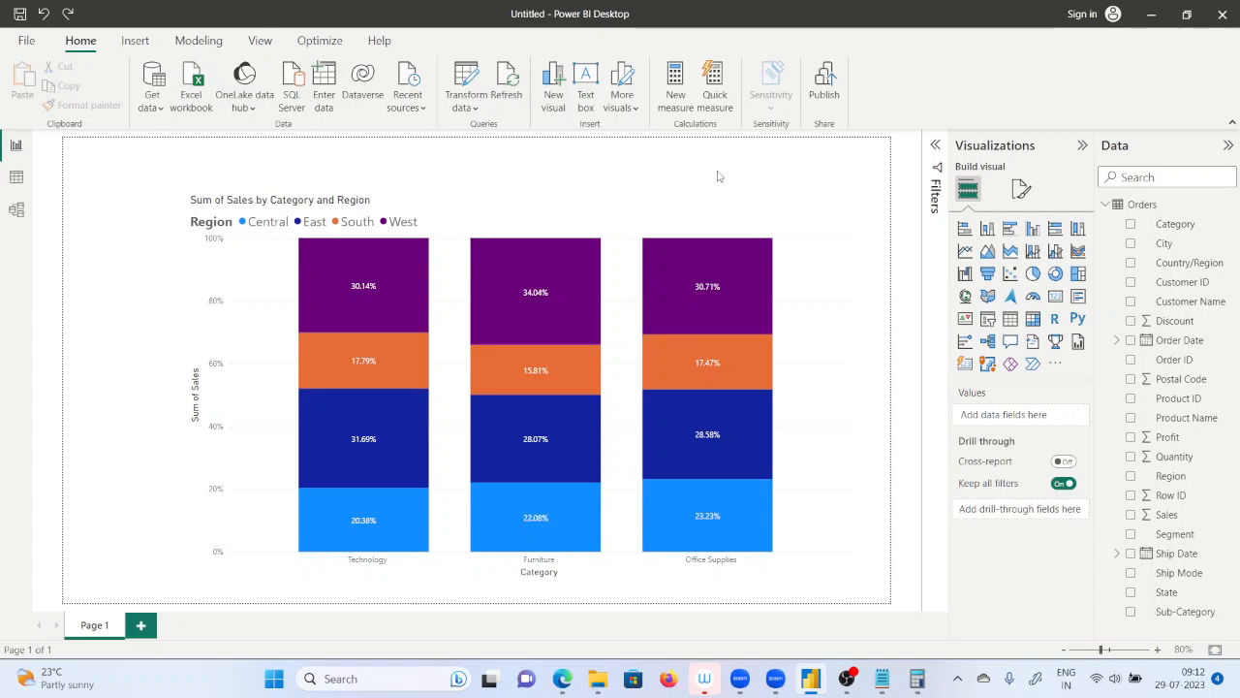
mouse_move(644, 311)
mouse_move(717, 541)
left_click(617, 364)
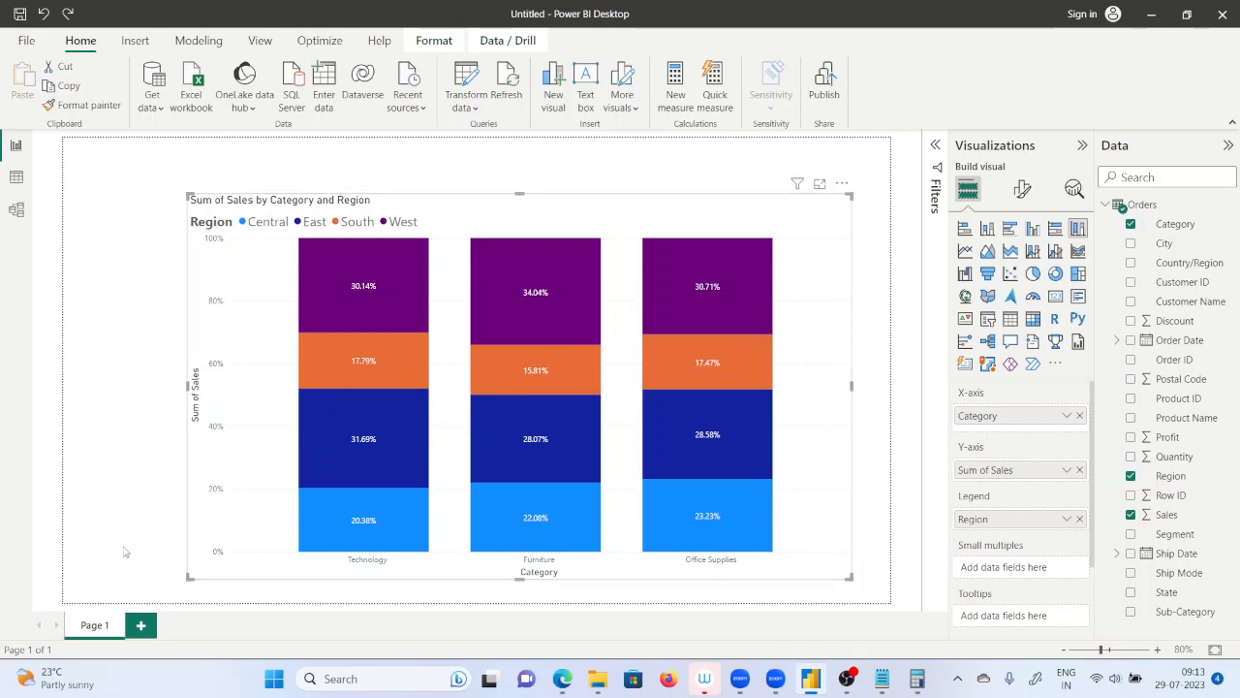
Add a new report page, insert a stacked column chart on it, and move and enlarge the chart around the page's middle.
left_click(137, 627)
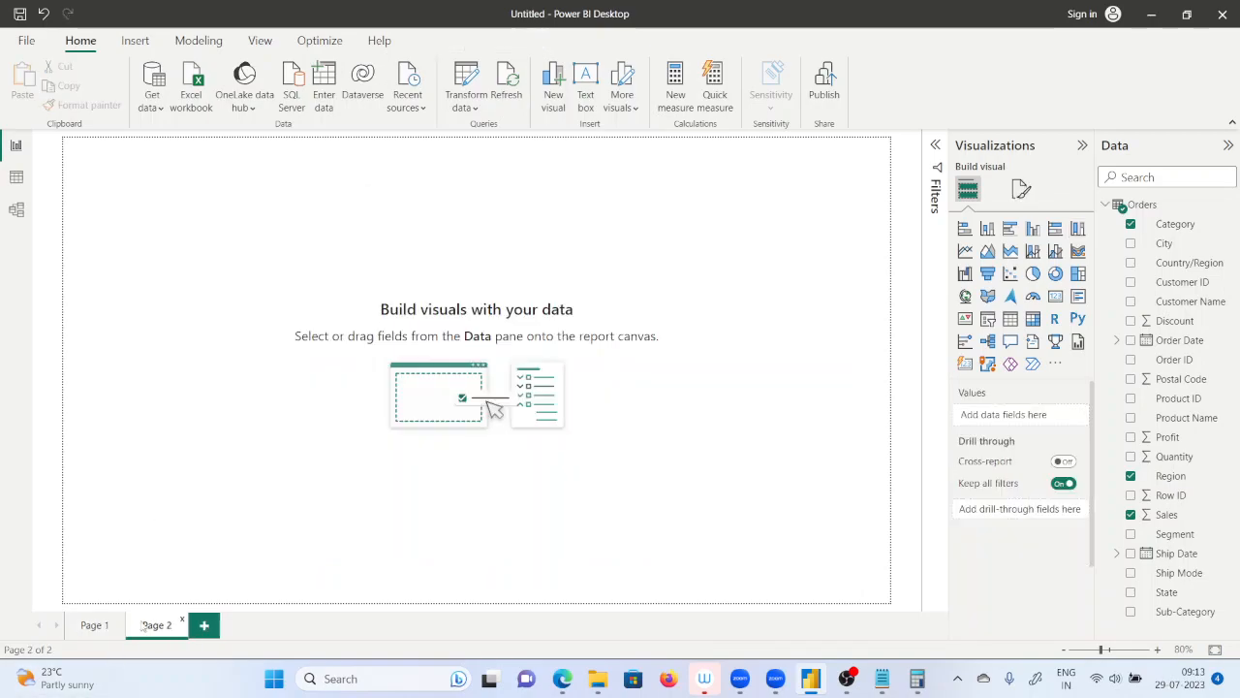
left_click(986, 232)
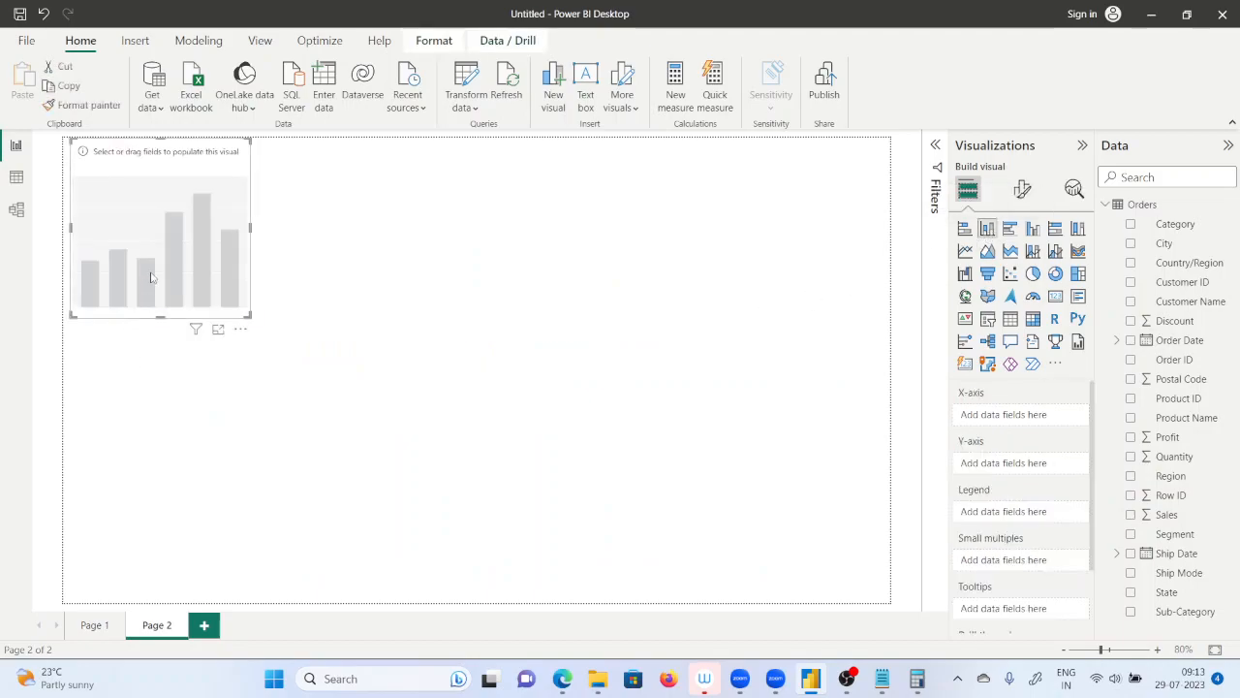
left_click_drag(200, 280, 432, 387)
left_click_drag(478, 424, 609, 511)
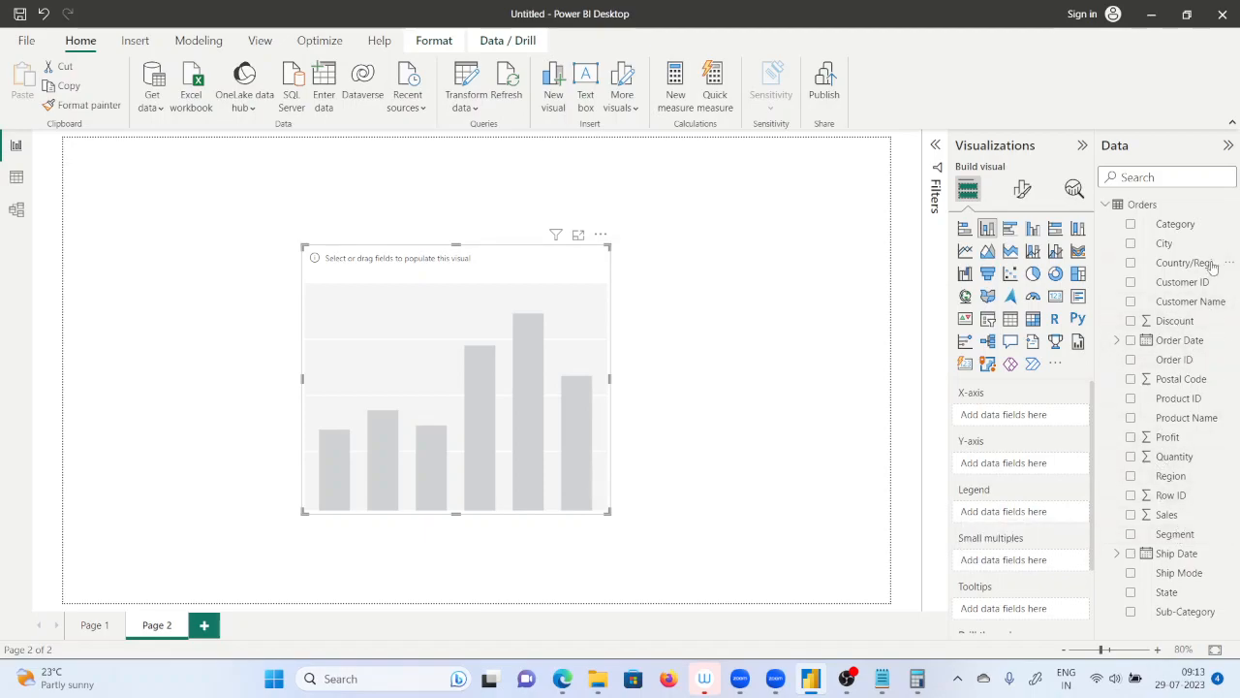
Assign Category to the new chart's X-axis, Region to its legend and Sales to its Y-axis.
left_click_drag(1175, 224, 1029, 412)
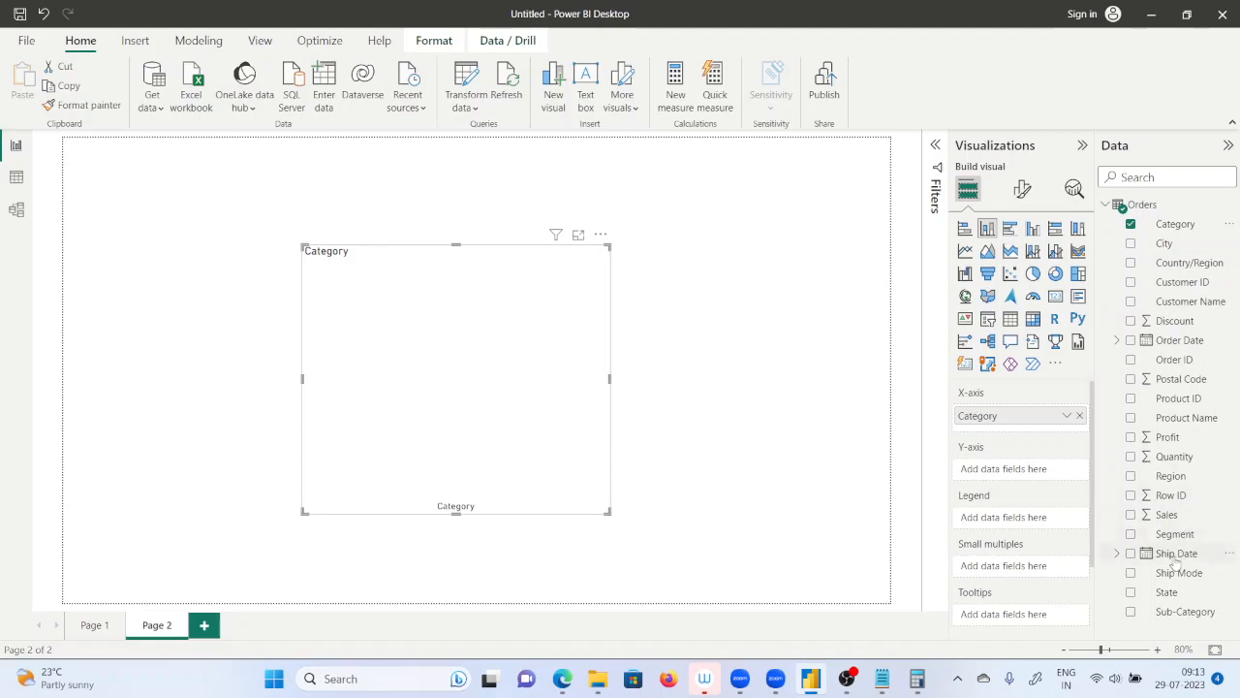
left_click_drag(1174, 479, 1019, 526)
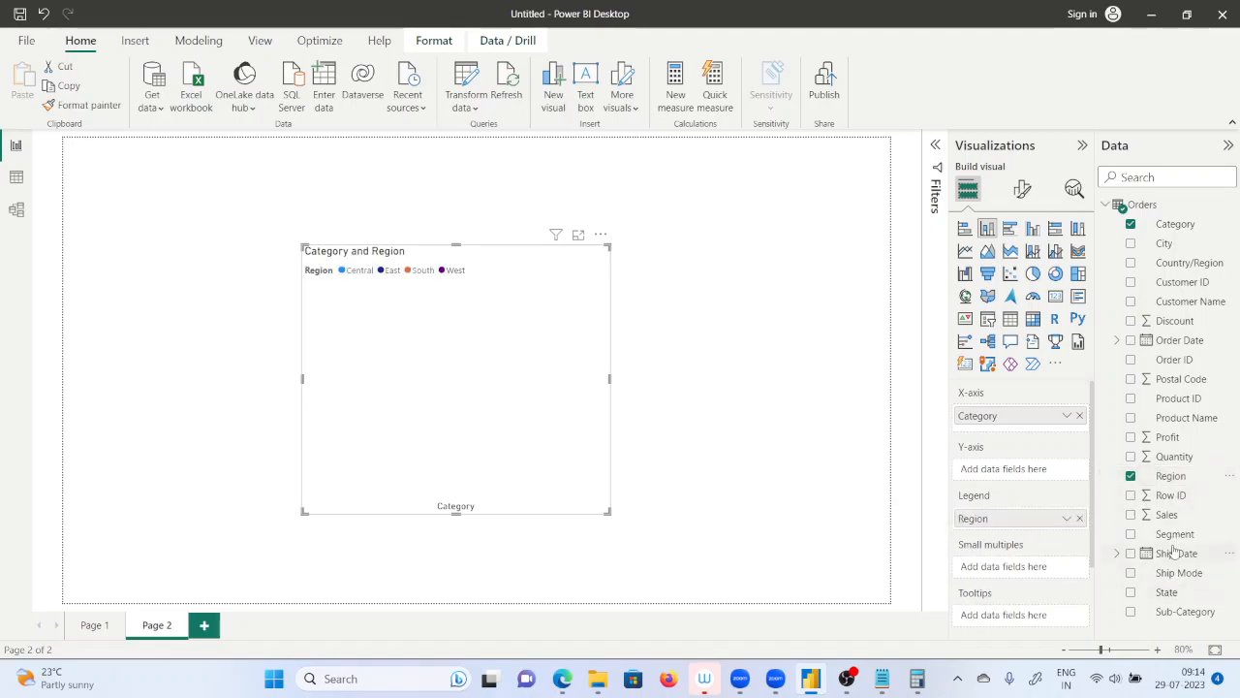
left_click_drag(1168, 515, 1039, 485)
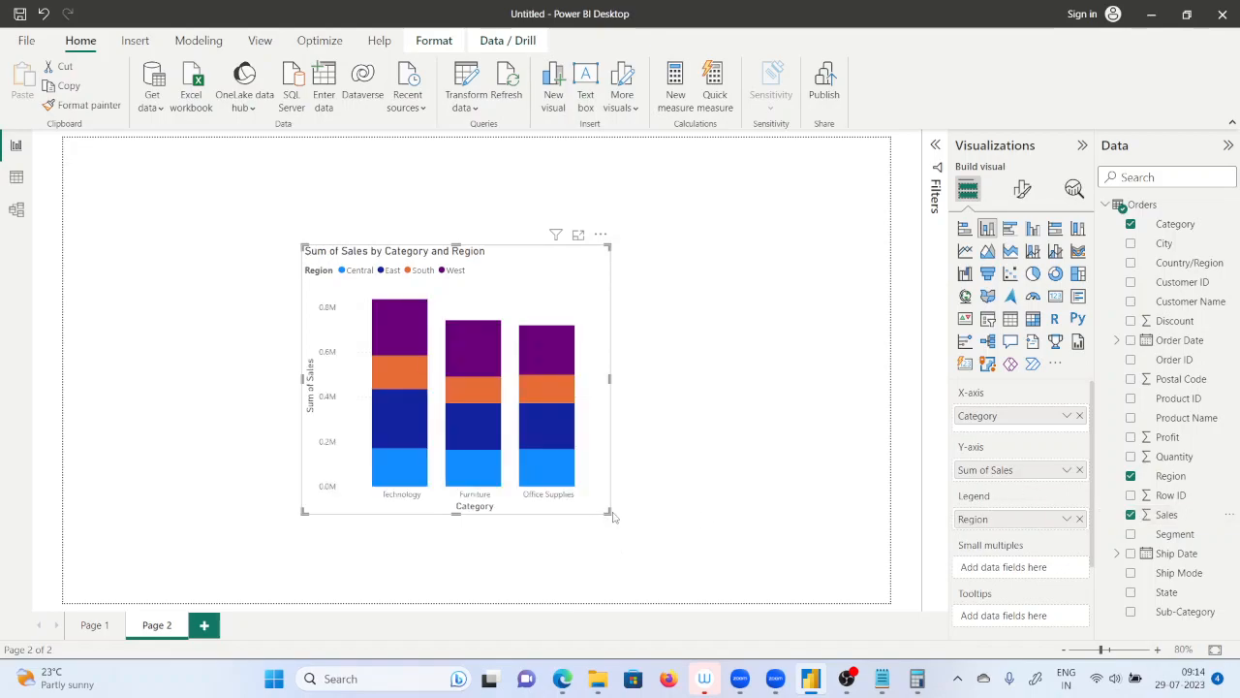
Replace Category on the X-axis with Order Date and keep only the Year level of the date hierarchy.
left_click(1080, 416)
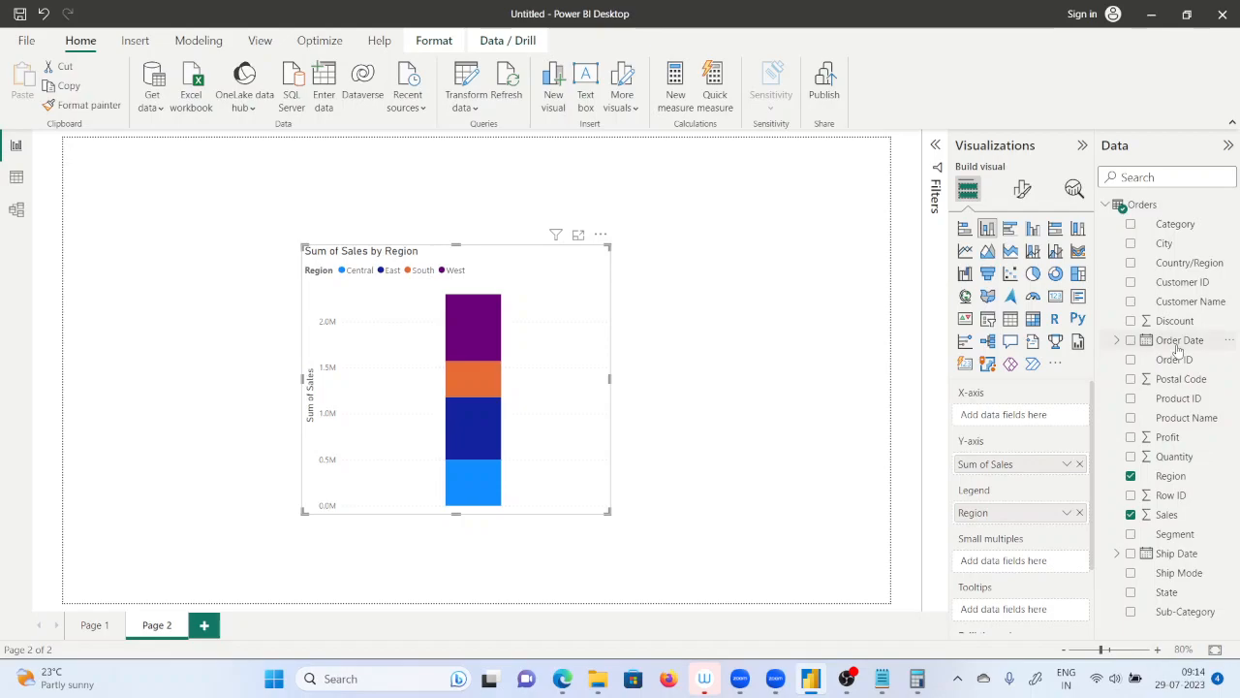
left_click_drag(1178, 344, 1061, 427)
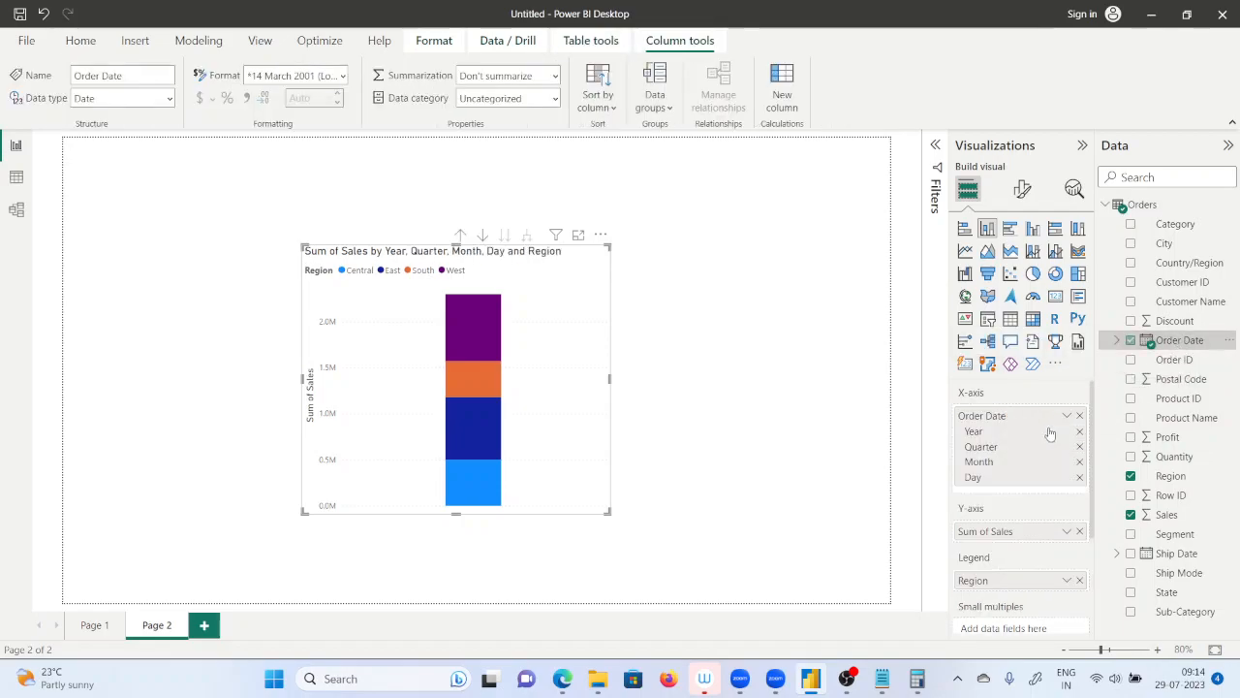
left_click(1079, 476)
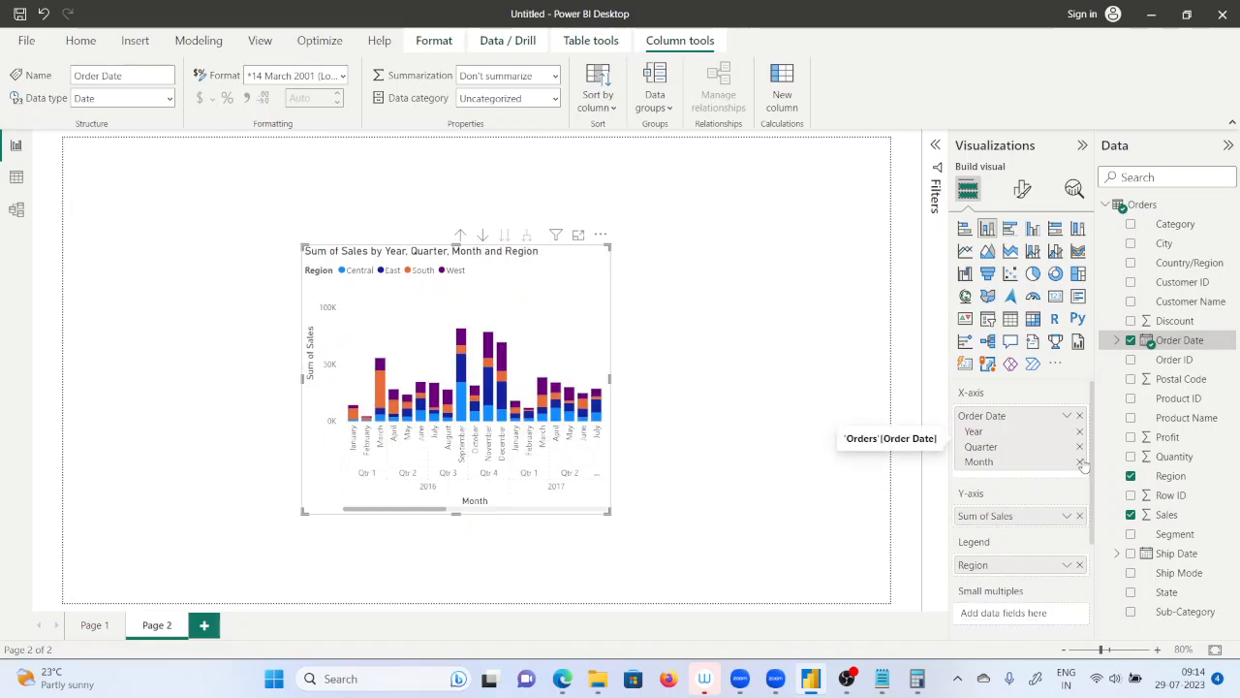
left_click(1080, 462)
left_click(1079, 447)
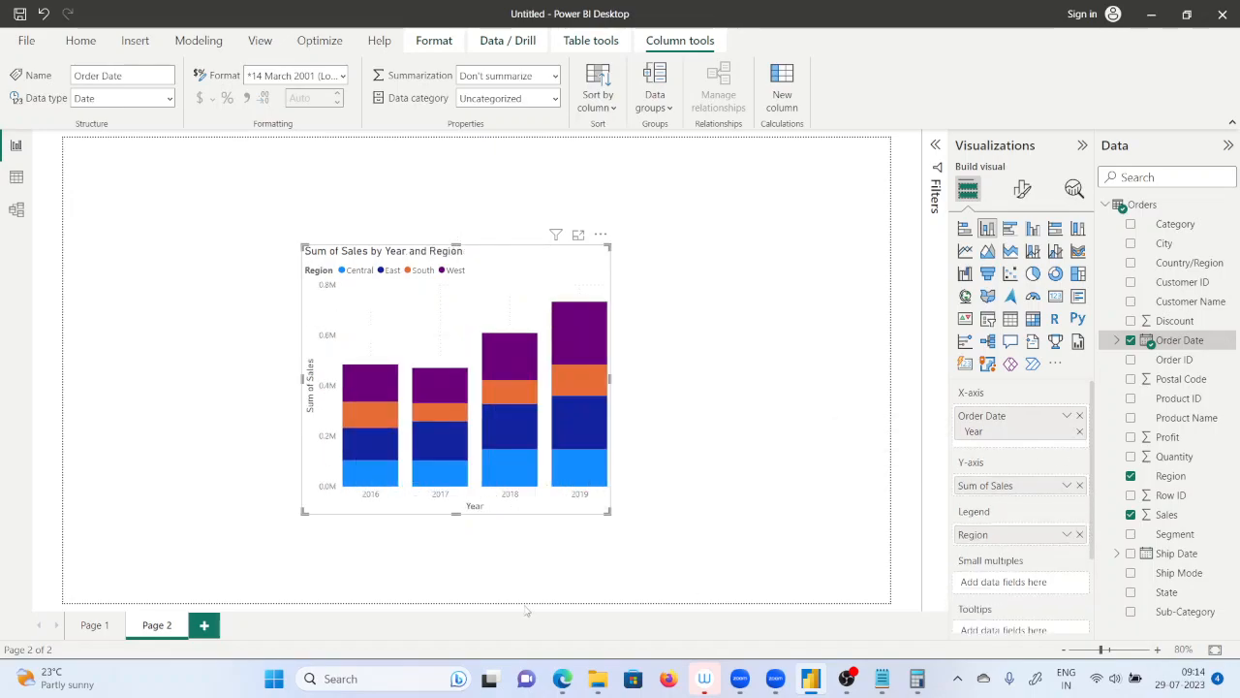
Enlarge the sales by year and region chart and reposition it closer to the centre of the page.
left_click_drag(607, 511, 787, 579)
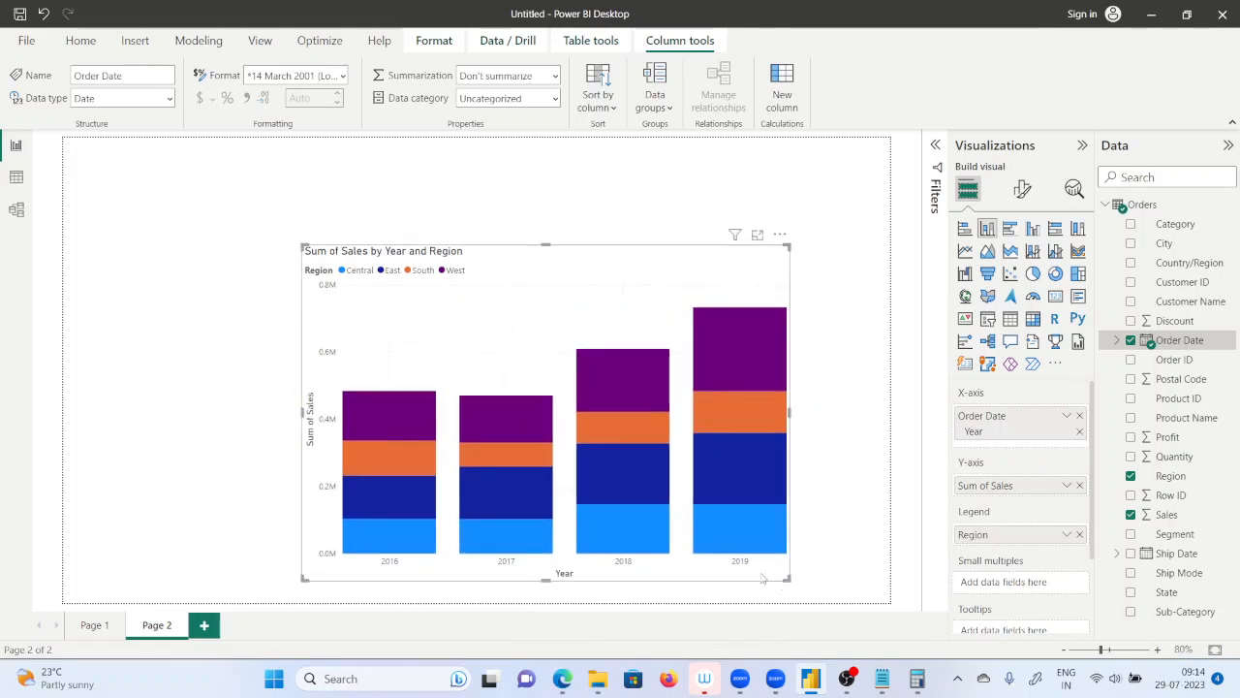
mouse_move(511, 532)
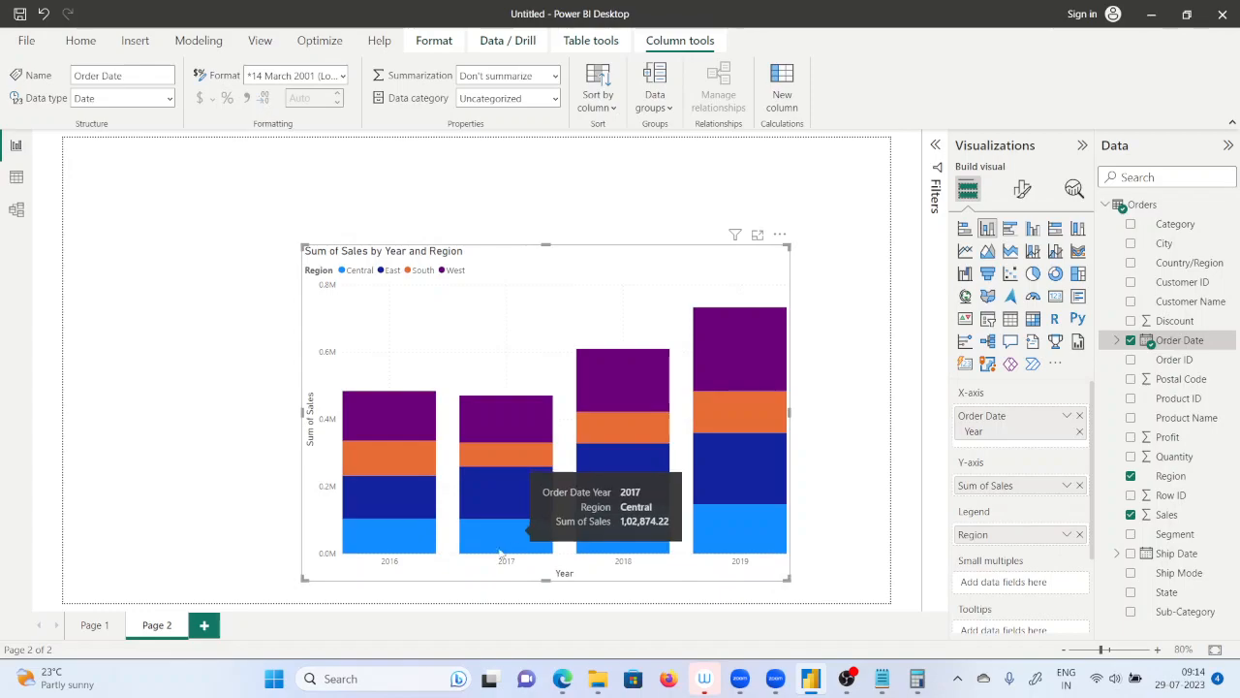
left_click_drag(555, 283, 496, 228)
mouse_move(530, 311)
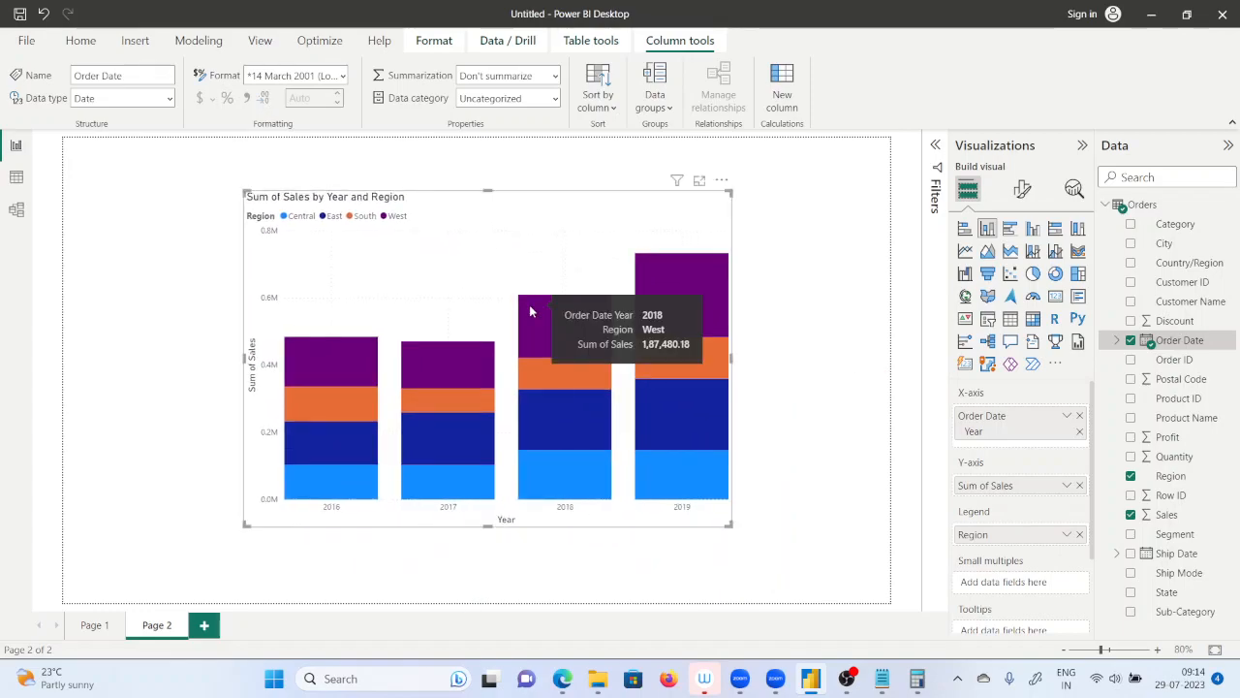
Enlarge the sales by year and region chart from two opposite corners so it fills most of the page.
mouse_move(286, 452)
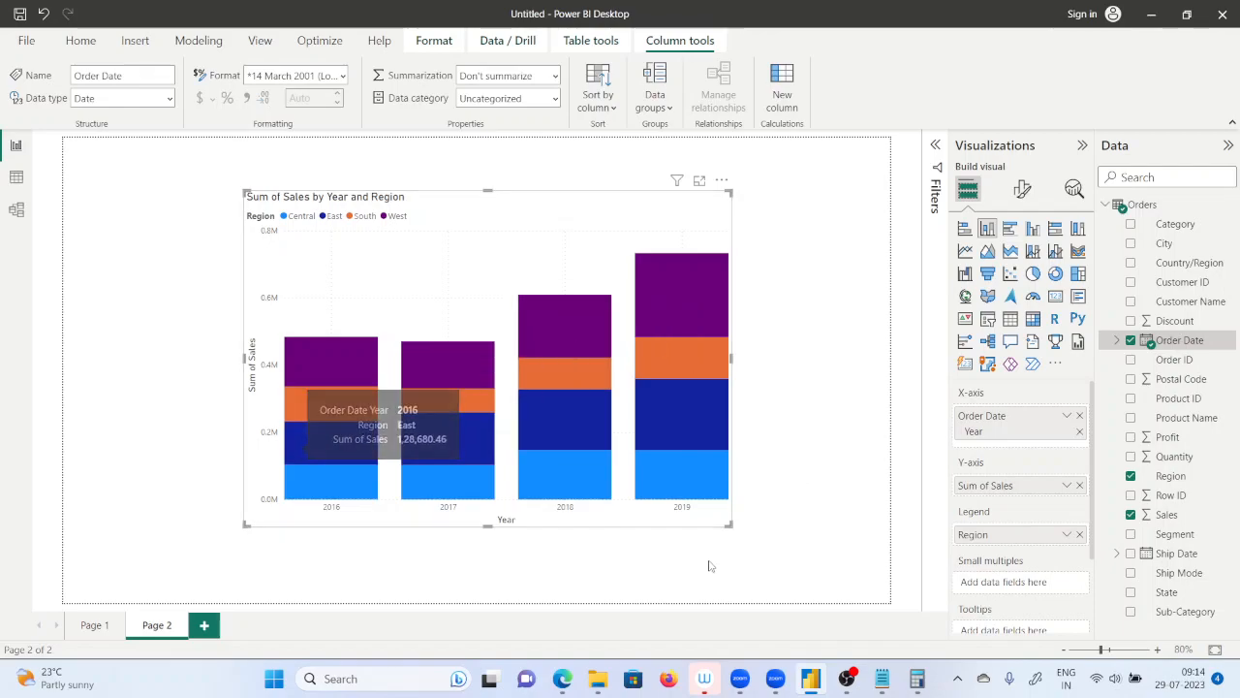
left_click_drag(732, 526, 816, 590)
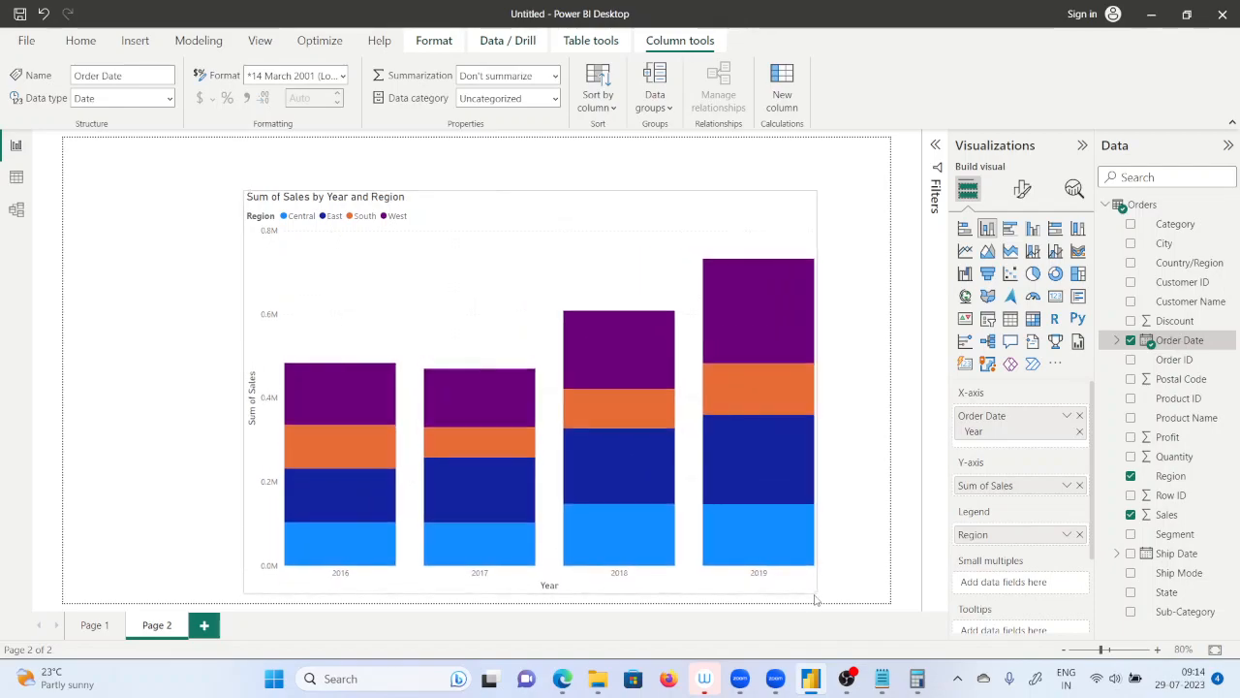
left_click_drag(244, 192, 156, 151)
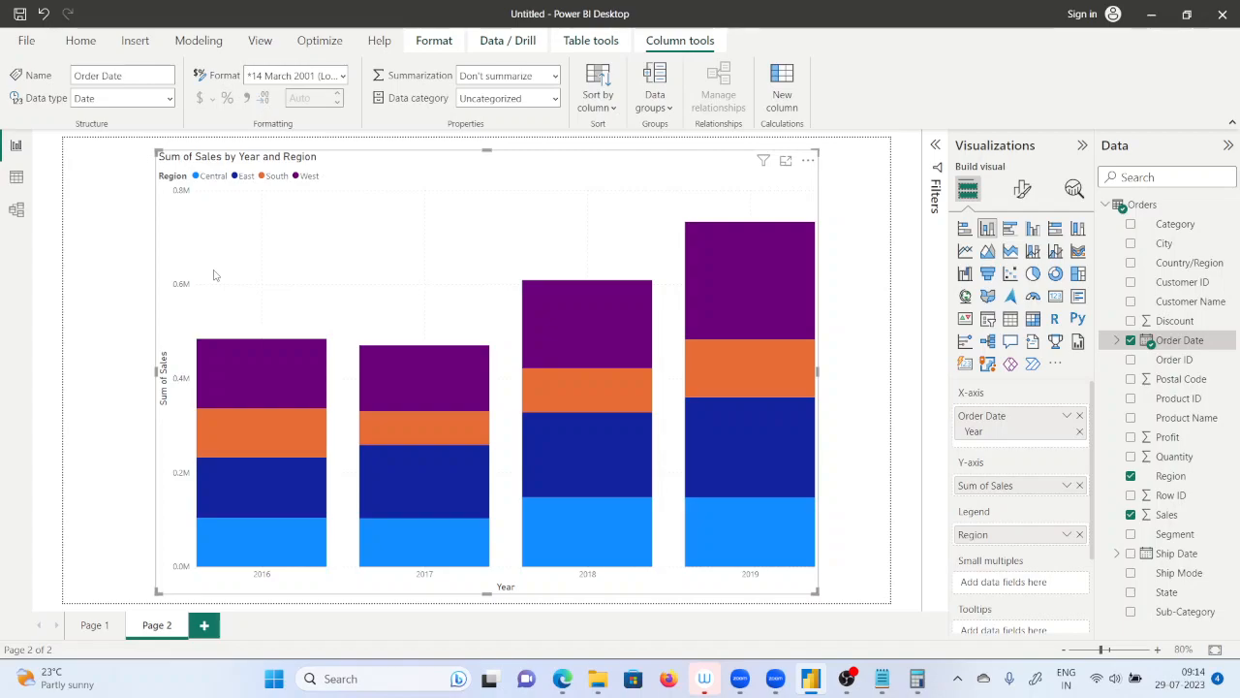
Open the Snipping Tool and capture a rectangular snip of the sales by year and region chart.
left_click(274, 680)
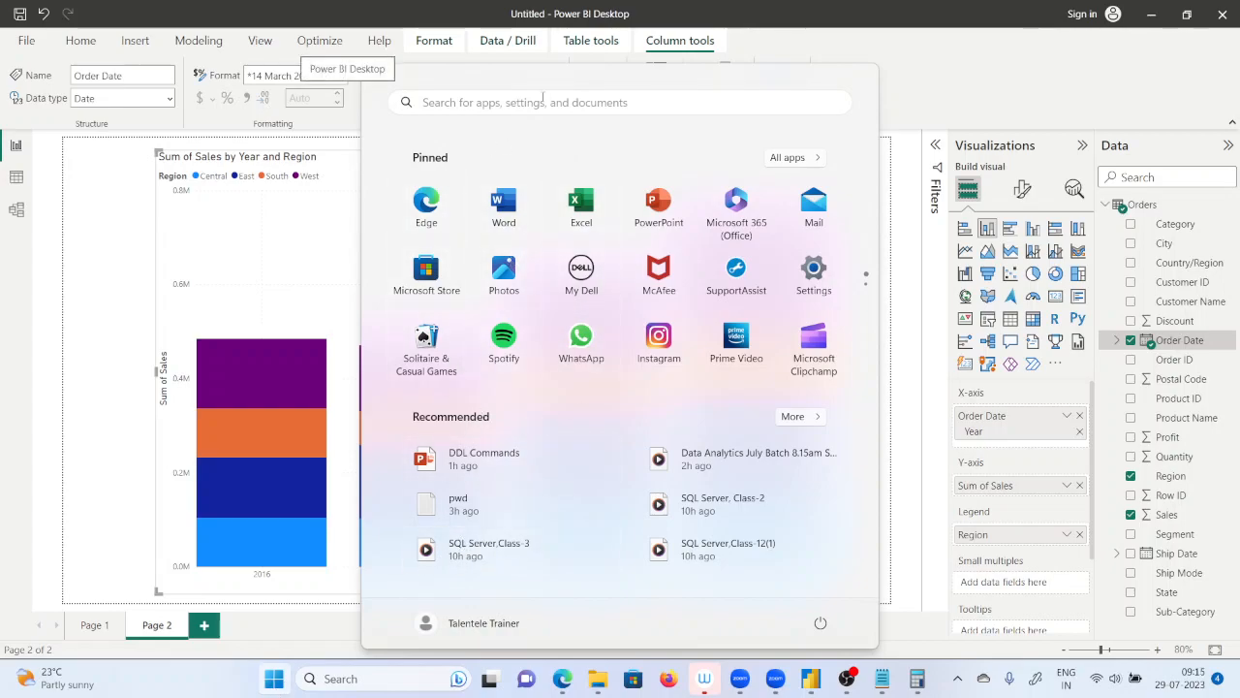
left_click(542, 97)
type("sni")
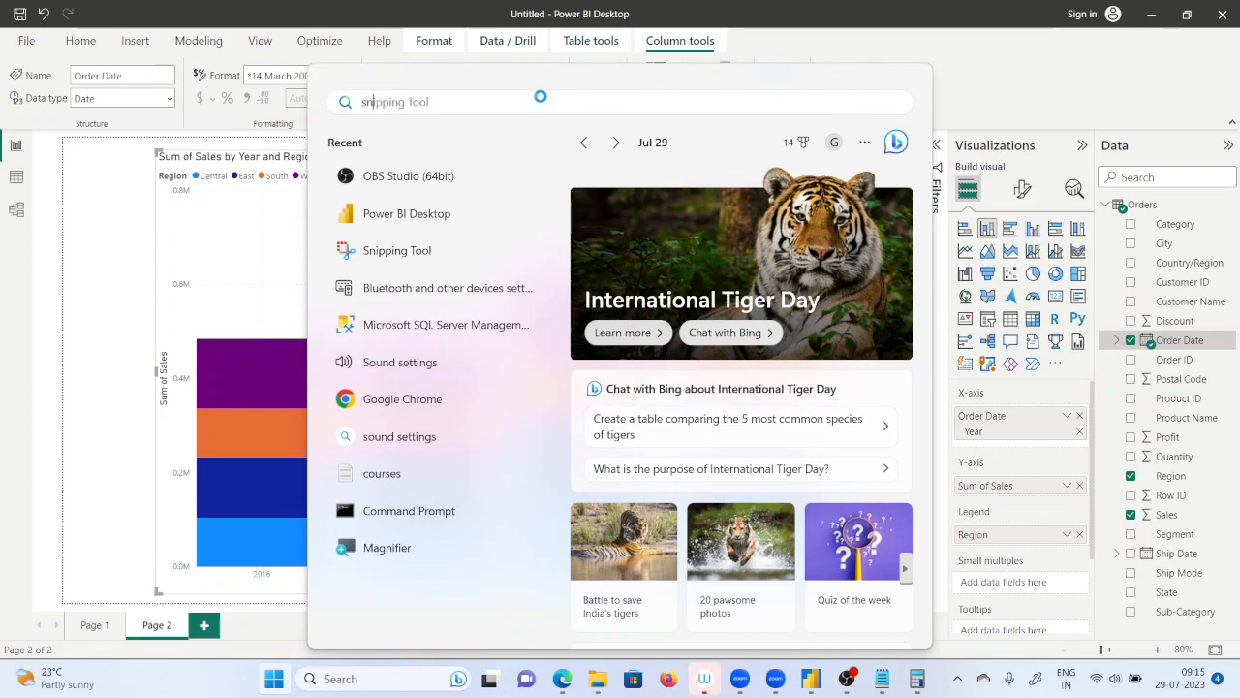
left_click(415, 232)
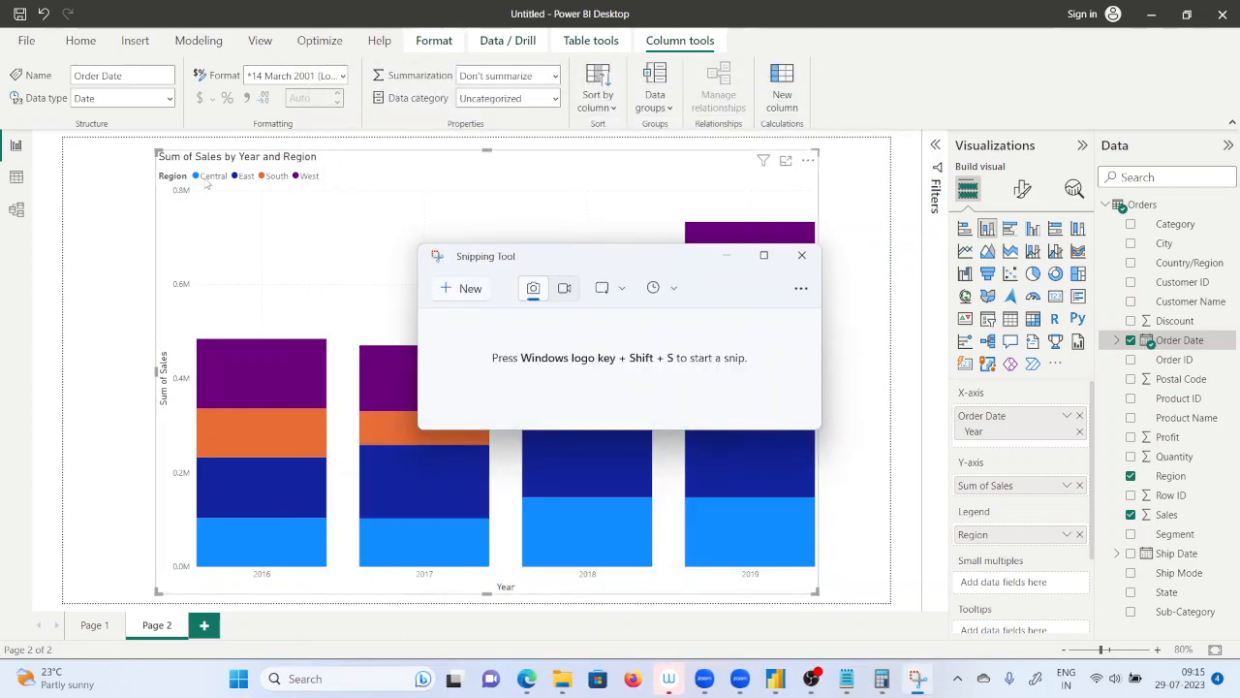
left_click(455, 291)
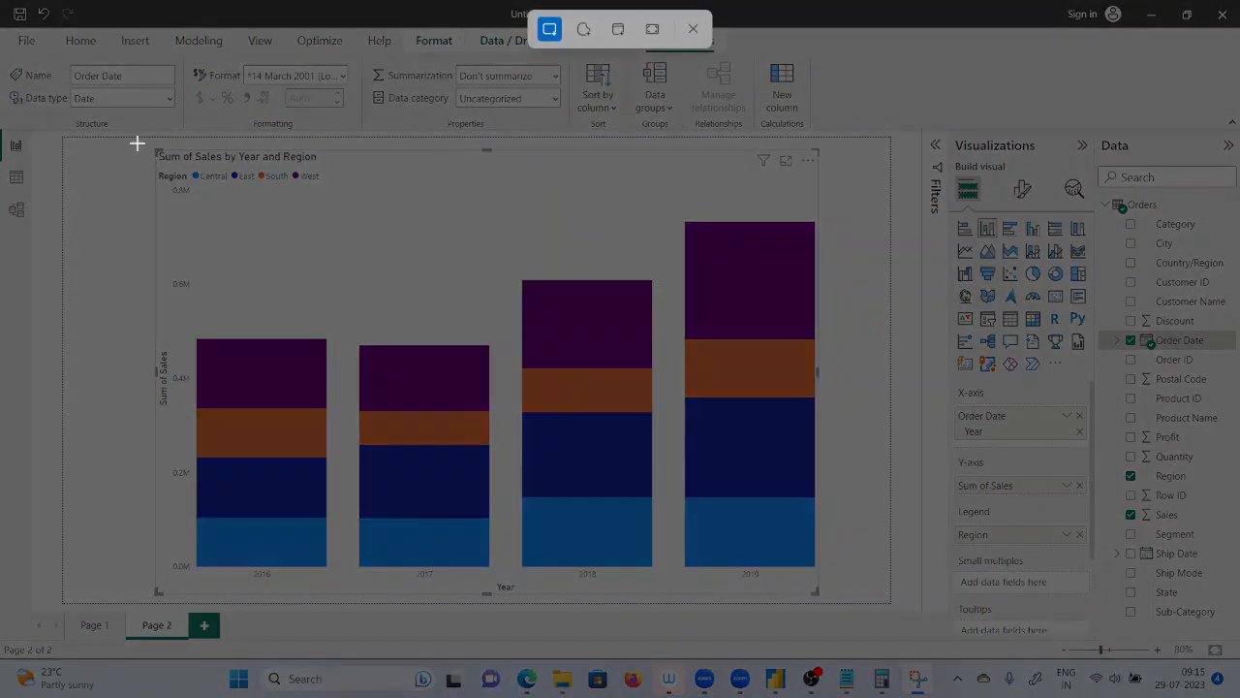
left_click_drag(141, 136, 847, 599)
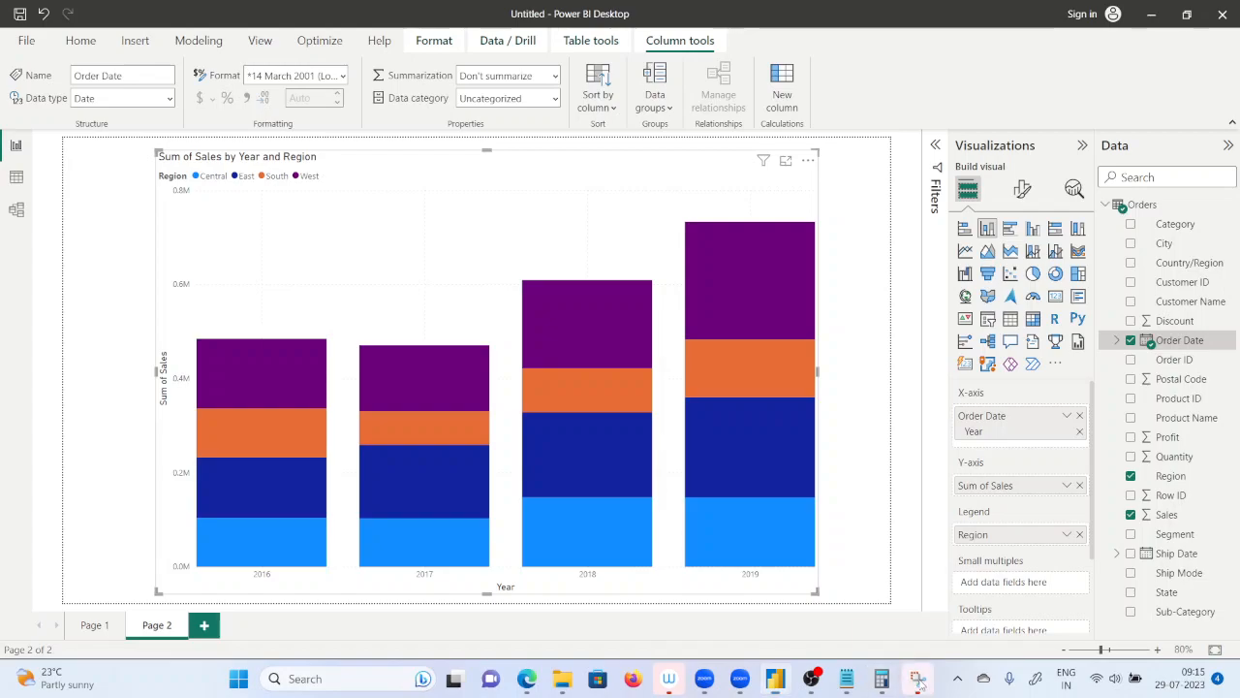
Capture a new snip of the Power BI window, maximize the Snipping Tool, and handwrite the numbers 1 to 4 beside the chart.
left_click(917, 678)
left_click(469, 288)
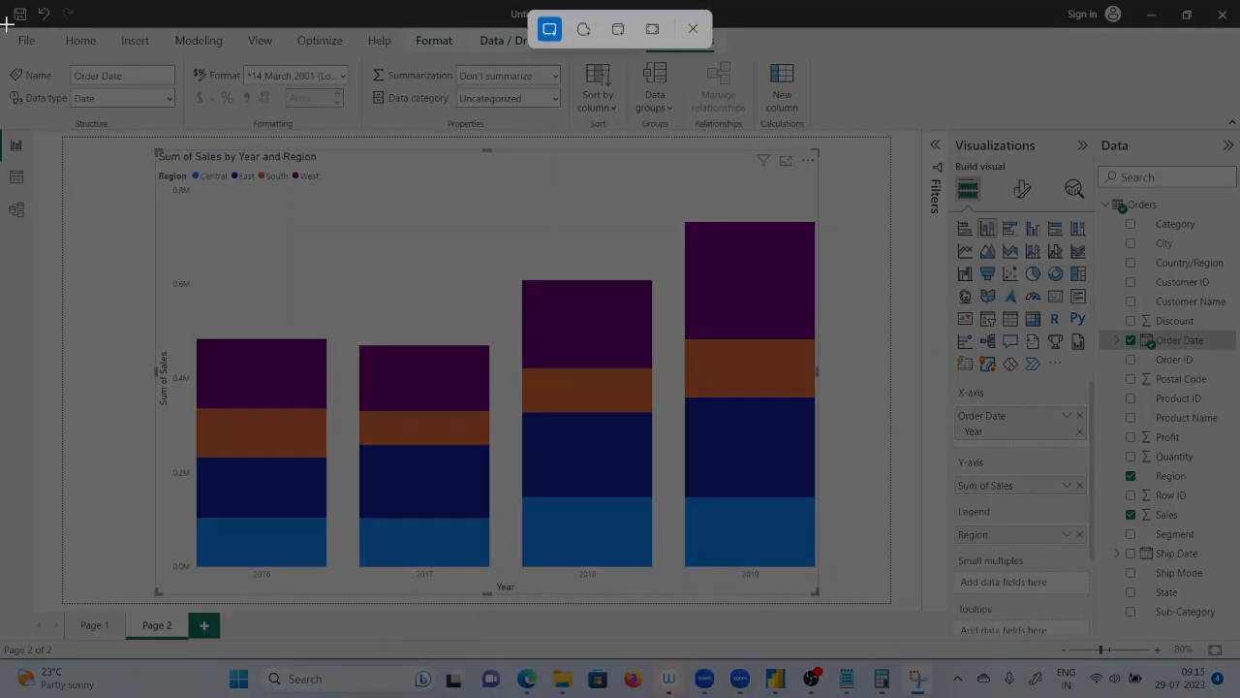
left_click_drag(7, 25, 1230, 669)
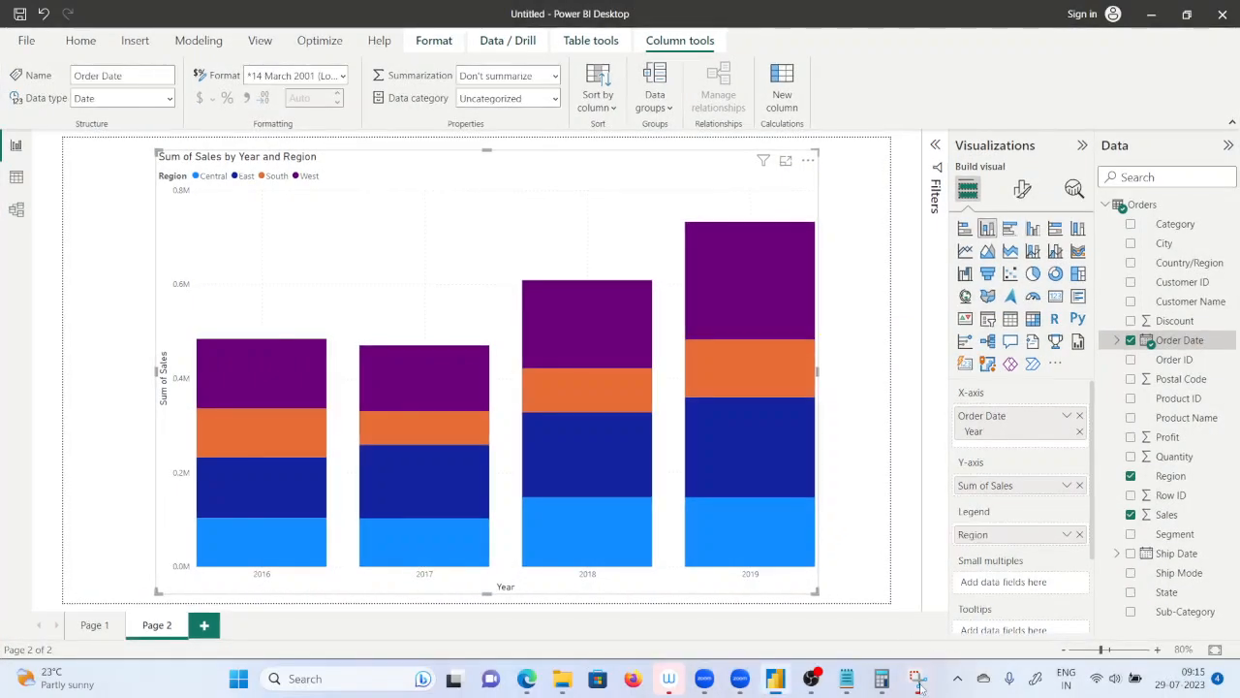
left_click(919, 680)
left_click(1127, 259)
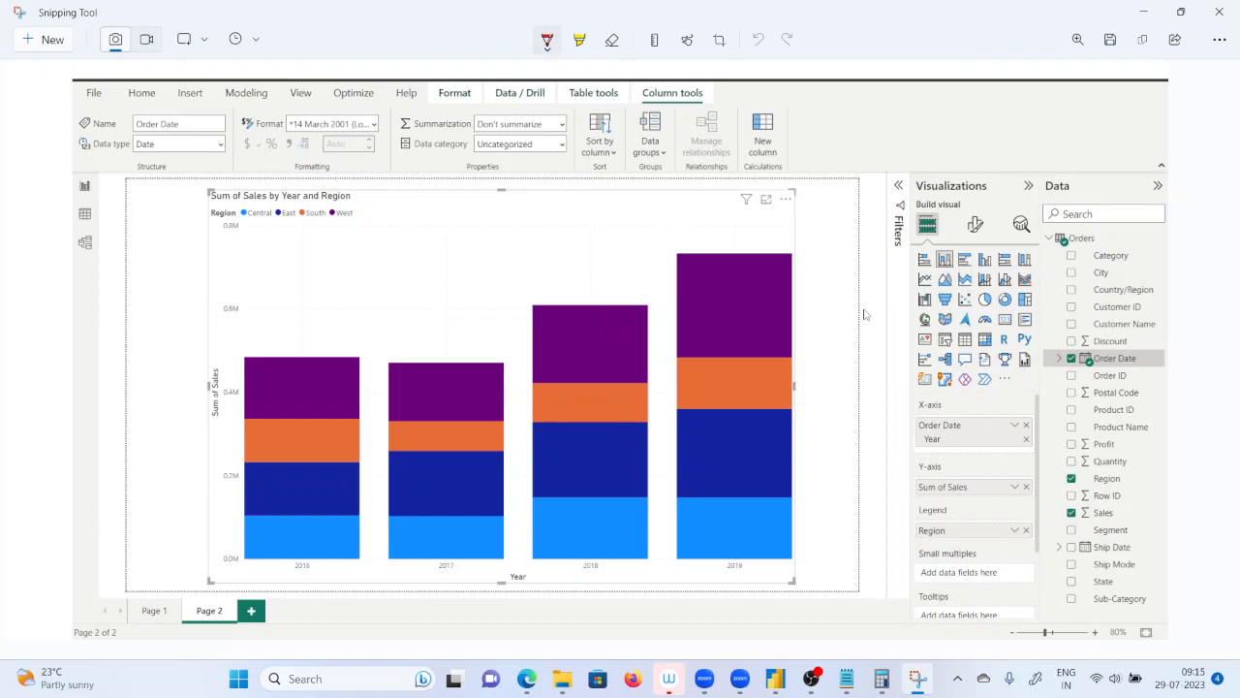
mouse_move(53, 378)
left_mouse_down()
mouse_move(68, 391)
mouse_move(75, 452)
left_mouse_up()
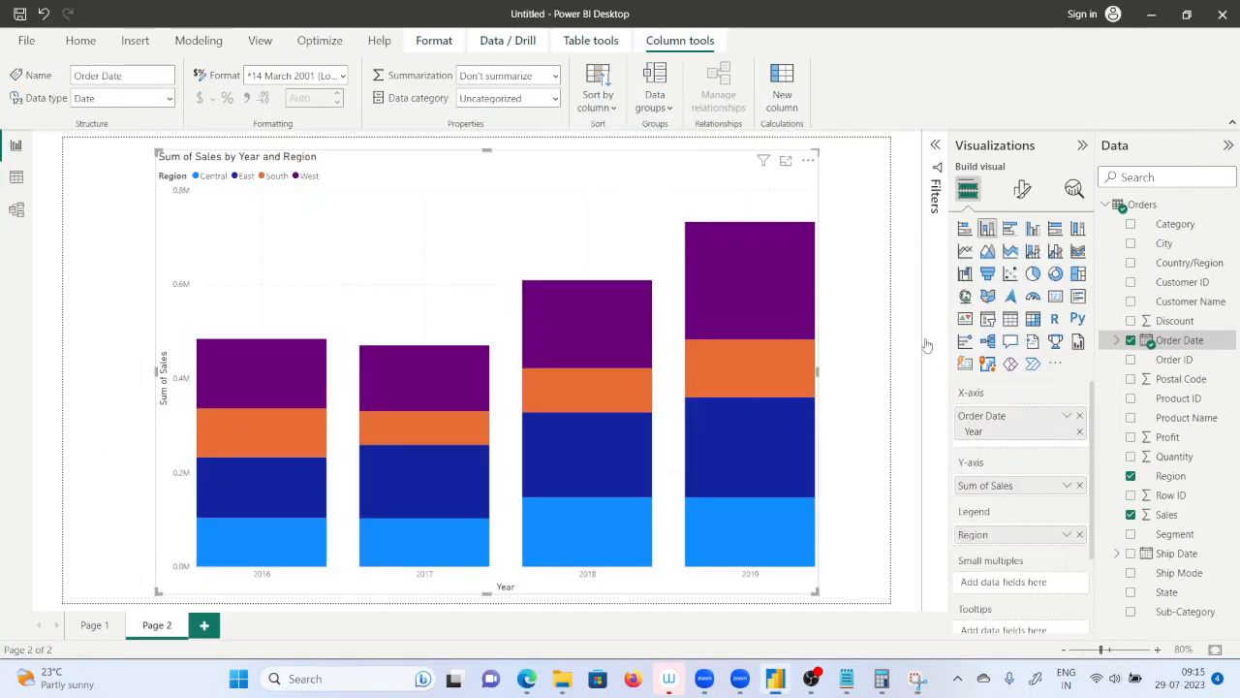
Return to Power BI Desktop and turn on data labels for the stacked column chart.
left_click(1143, 12)
left_click(1022, 190)
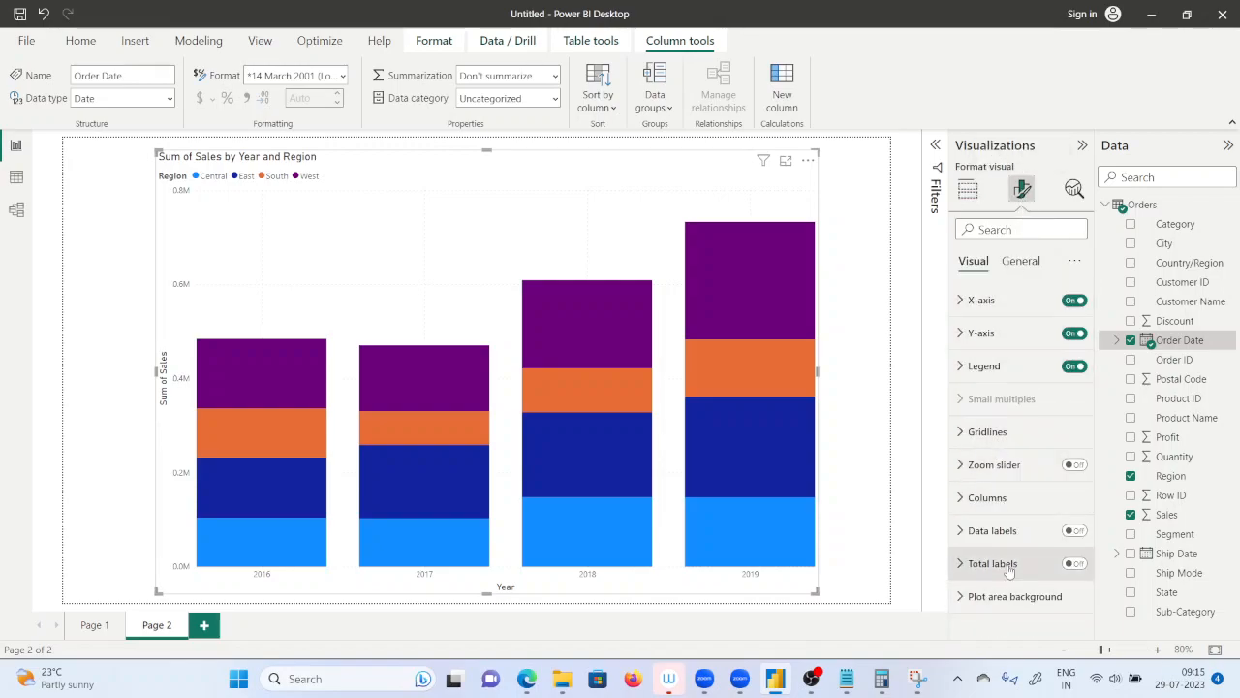
left_click(1077, 532)
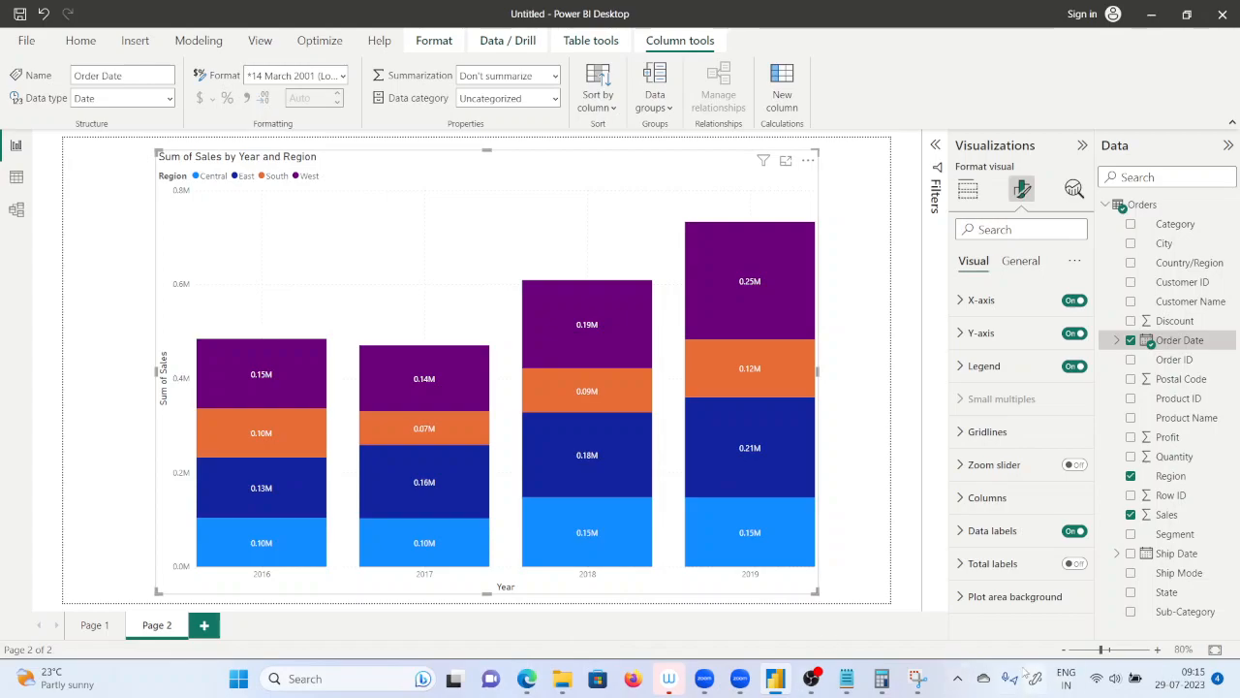
Switch to the Snipping Tool, capture a new snip of the whole Power BI window with the labelled chart, and maximize the snip.
left_click(918, 678)
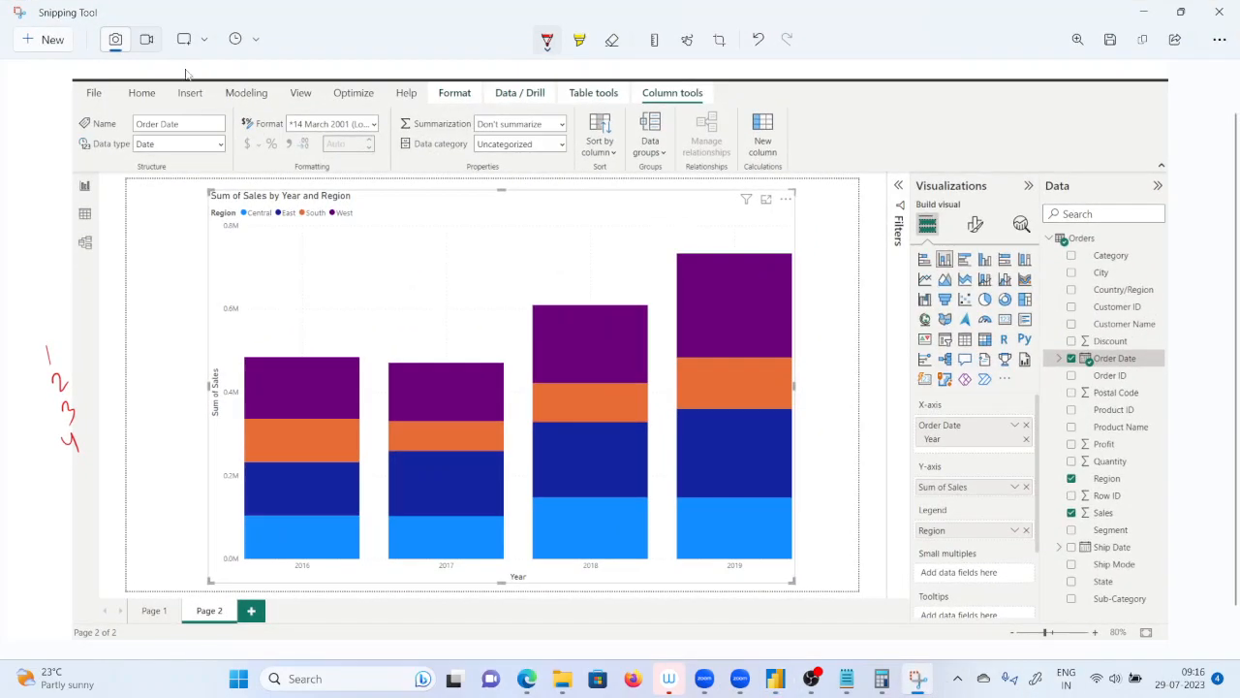
left_click(47, 40)
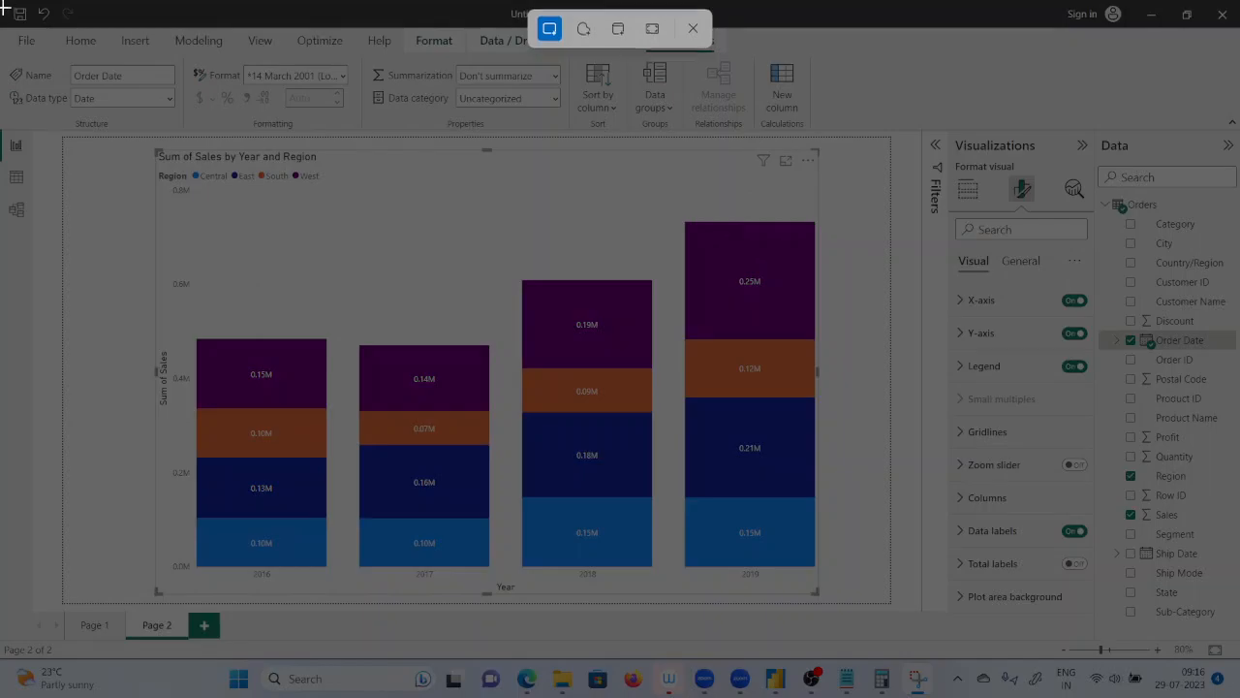
left_click_drag(2, 7, 1083, 417)
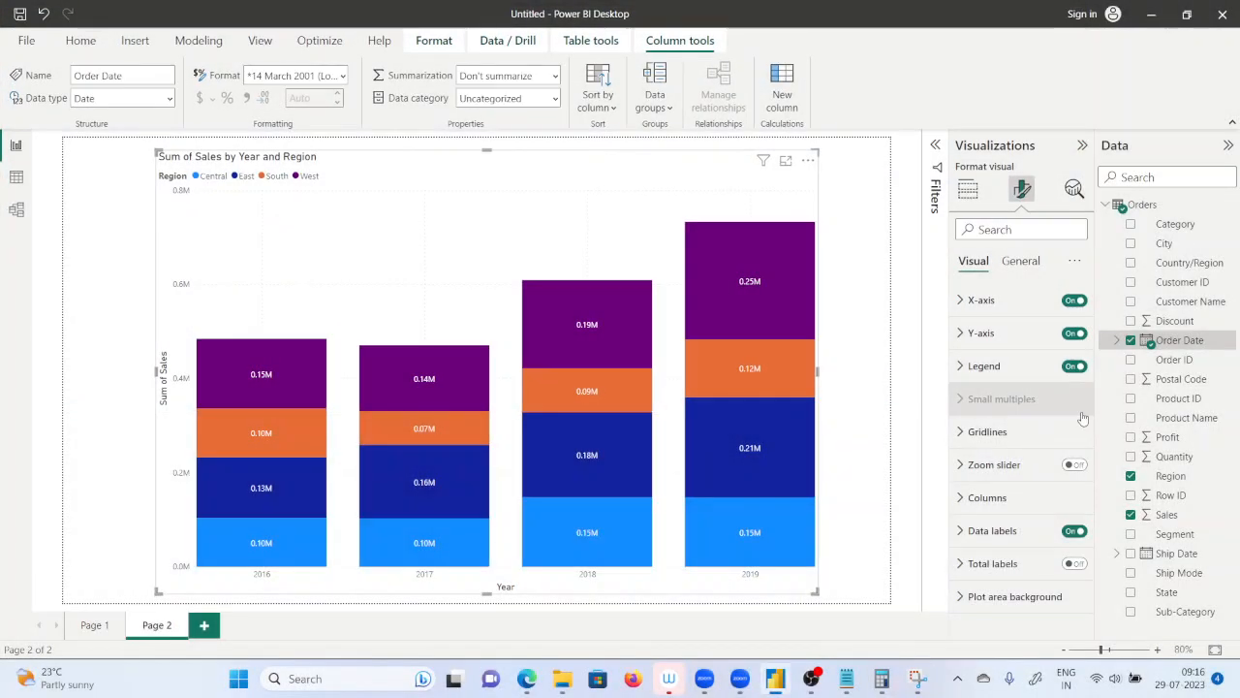
left_click(917, 678)
left_click(469, 291)
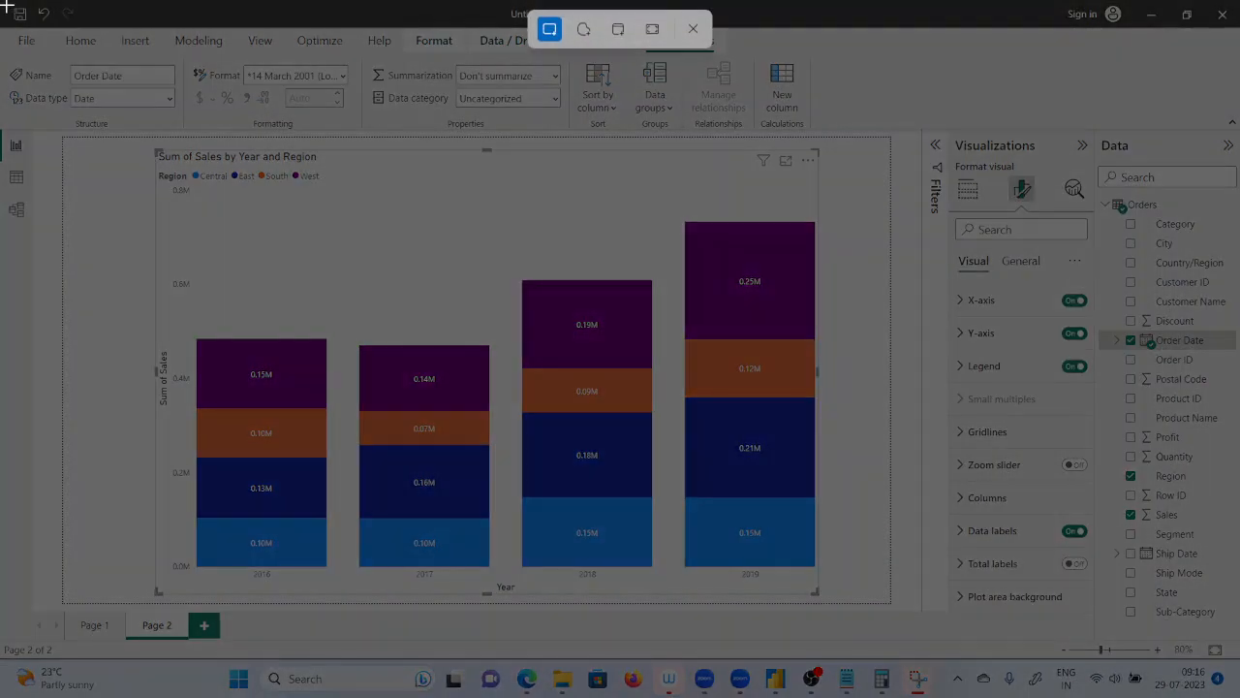
left_click_drag(5, 6, 1225, 659)
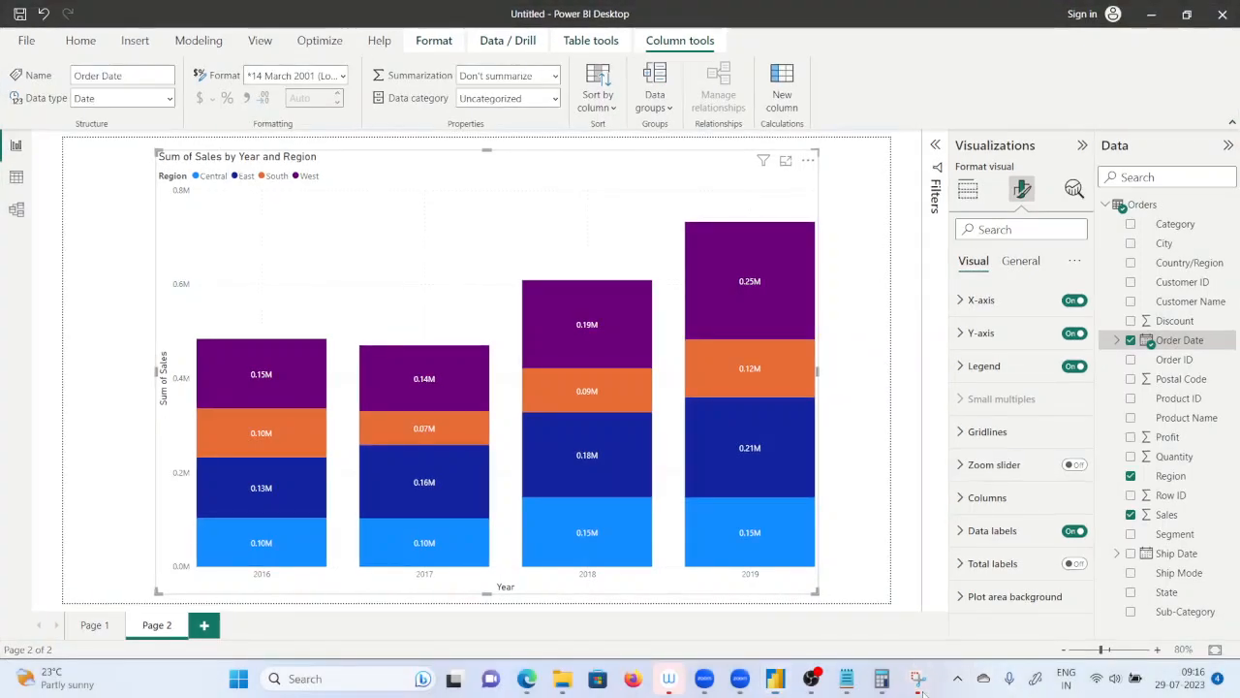
left_click(1124, 256)
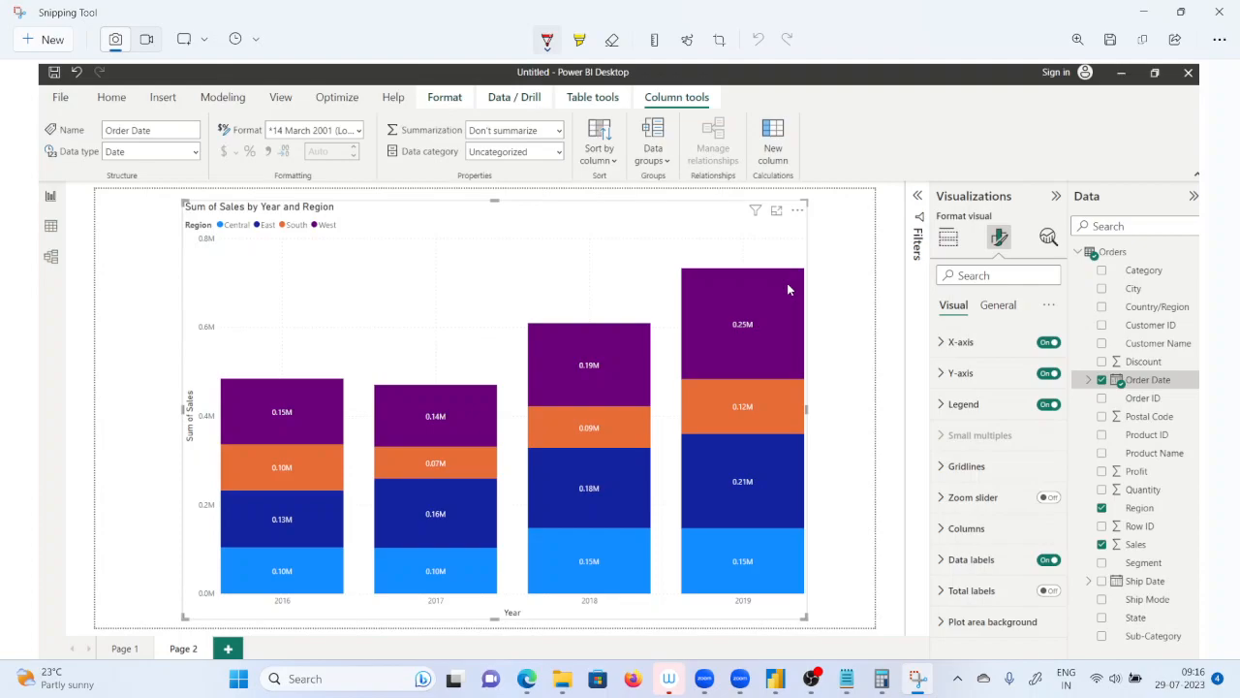
On the 2016 column, write circled ranks 1 on West and 2 on East, and mark the equal South and Central values.
left_click_drag(244, 394, 247, 417)
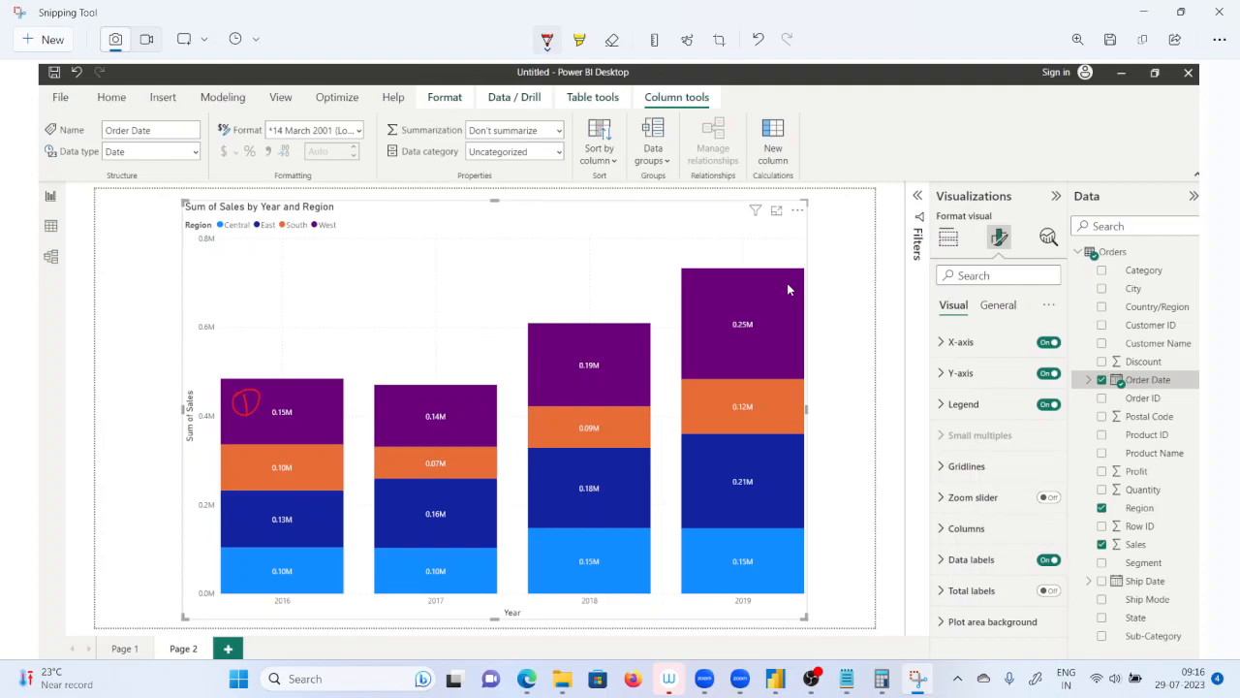
mouse_move(244, 504)
left_mouse_down()
mouse_move(262, 528)
mouse_move(250, 501)
left_mouse_up()
left_click_drag(203, 460, 221, 447)
left_click_drag(197, 564, 205, 549)
left_click_drag(275, 479, 294, 475)
left_click_drag(281, 574, 297, 572)
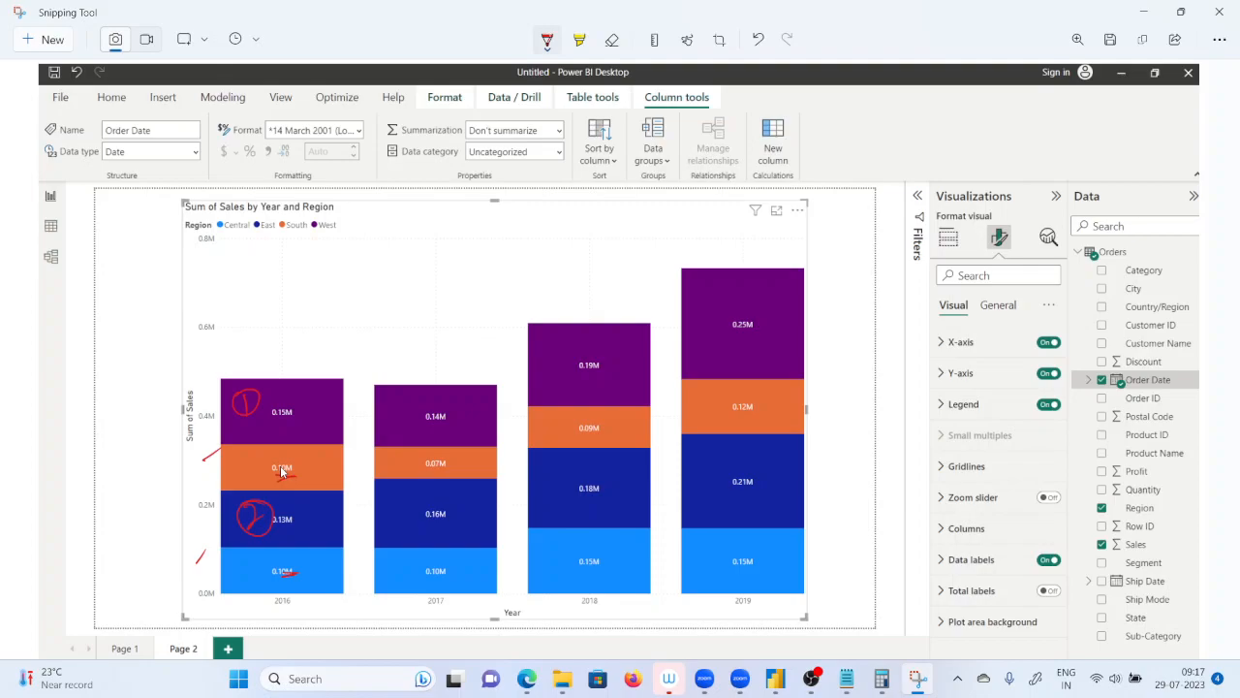
Write circled sales ranks on the 2017 column: East 1, West 2, Central 3 and South 4.
mouse_move(463, 490)
left_mouse_down()
mouse_move(463, 510)
mouse_move(465, 486)
left_mouse_up()
left_click_drag(462, 409, 471, 430)
mouse_move(473, 401)
left_mouse_down()
mouse_move(458, 432)
mouse_move(475, 401)
left_mouse_up()
left_click_drag(467, 564, 469, 579)
left_click_drag(475, 560, 465, 559)
mouse_move(413, 455)
left_mouse_down()
mouse_move(417, 472)
mouse_move(402, 455)
left_mouse_up()
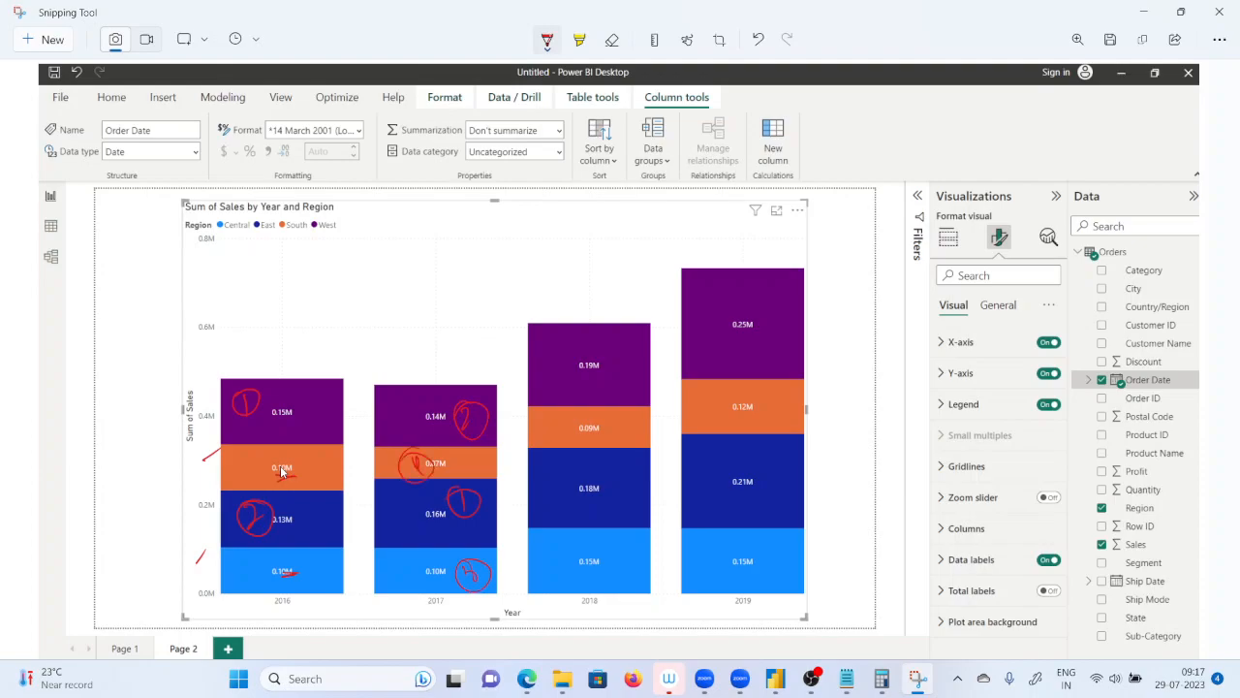
Write circled sales ranks on the 2018 column: West 1, East 2, Central 3 and South 4.
mouse_move(630, 362)
left_mouse_down()
mouse_move(631, 388)
mouse_move(633, 362)
left_mouse_up()
mouse_move(616, 489)
left_mouse_down()
mouse_move(626, 514)
mouse_move(627, 484)
left_mouse_up()
mouse_move(626, 551)
left_mouse_down()
mouse_move(620, 567)
mouse_move(635, 545)
left_mouse_up()
mouse_move(560, 412)
left_mouse_down()
mouse_move(569, 432)
mouse_move(565, 411)
left_mouse_up()
Write circled sales ranks on the 2019 column: West 1, East 2, Central 3 and South 4.
left_click_drag(793, 310, 781, 305)
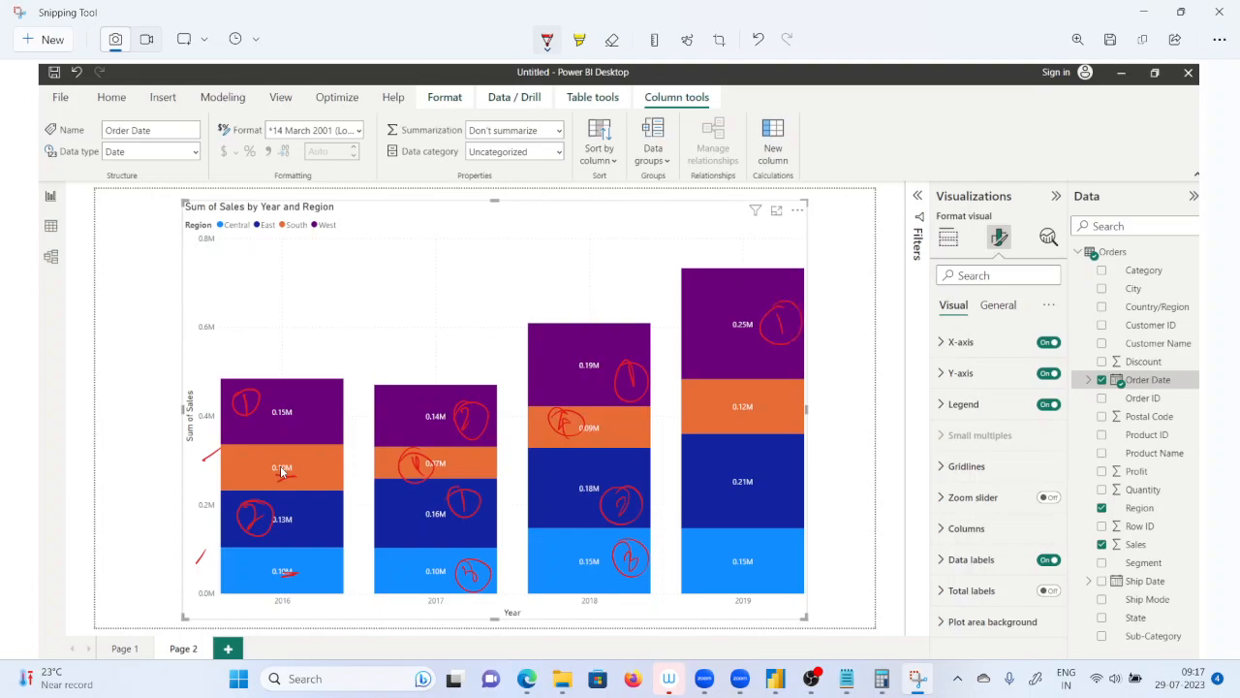
mouse_move(772, 473)
left_mouse_down()
mouse_move(781, 498)
mouse_move(780, 465)
left_mouse_up()
mouse_move(780, 553)
left_mouse_down()
mouse_move(793, 567)
mouse_move(773, 535)
left_mouse_up()
mouse_move(767, 389)
left_mouse_down()
mouse_move(771, 413)
mouse_move(760, 383)
left_mouse_up()
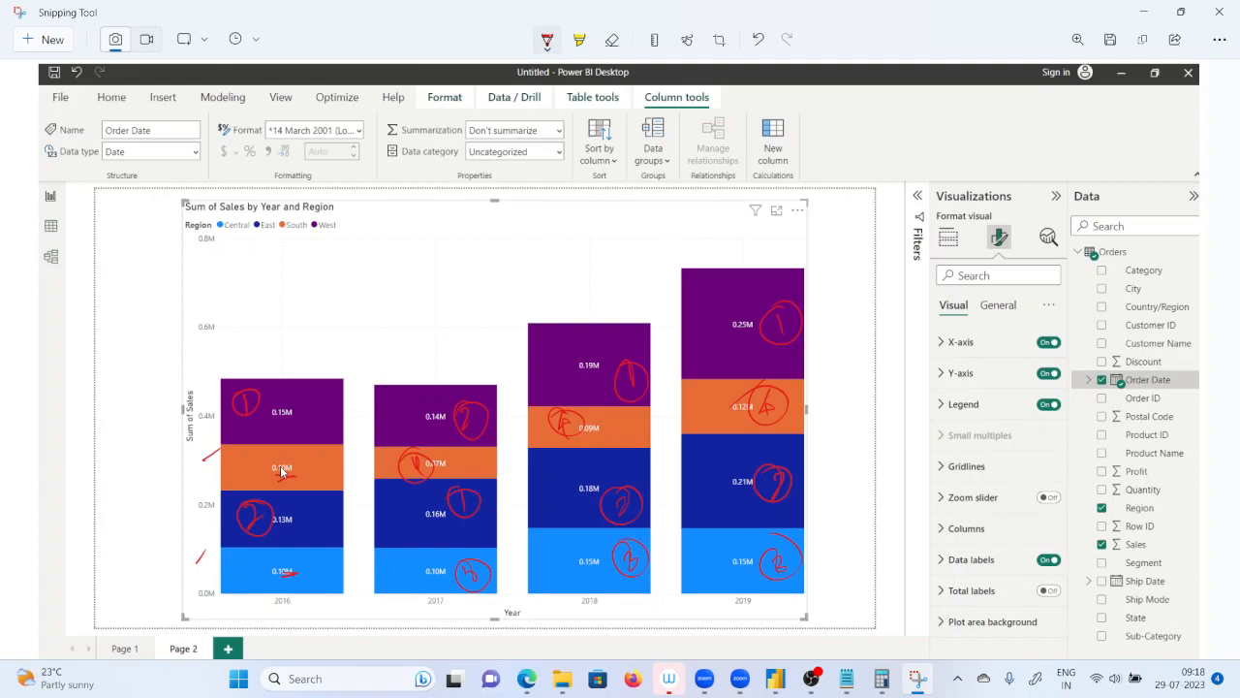
Underline West in the legend and handwrite an underlined "West-2016 rank" note above the 2016 column.
mouse_move(565, 678)
left_click_drag(317, 236, 338, 236)
mouse_move(252, 347)
left_mouse_down()
mouse_move(306, 339)
mouse_move(326, 321)
mouse_move(344, 327)
mouse_move(343, 316)
left_mouse_up()
left_click_drag(355, 300, 356, 312)
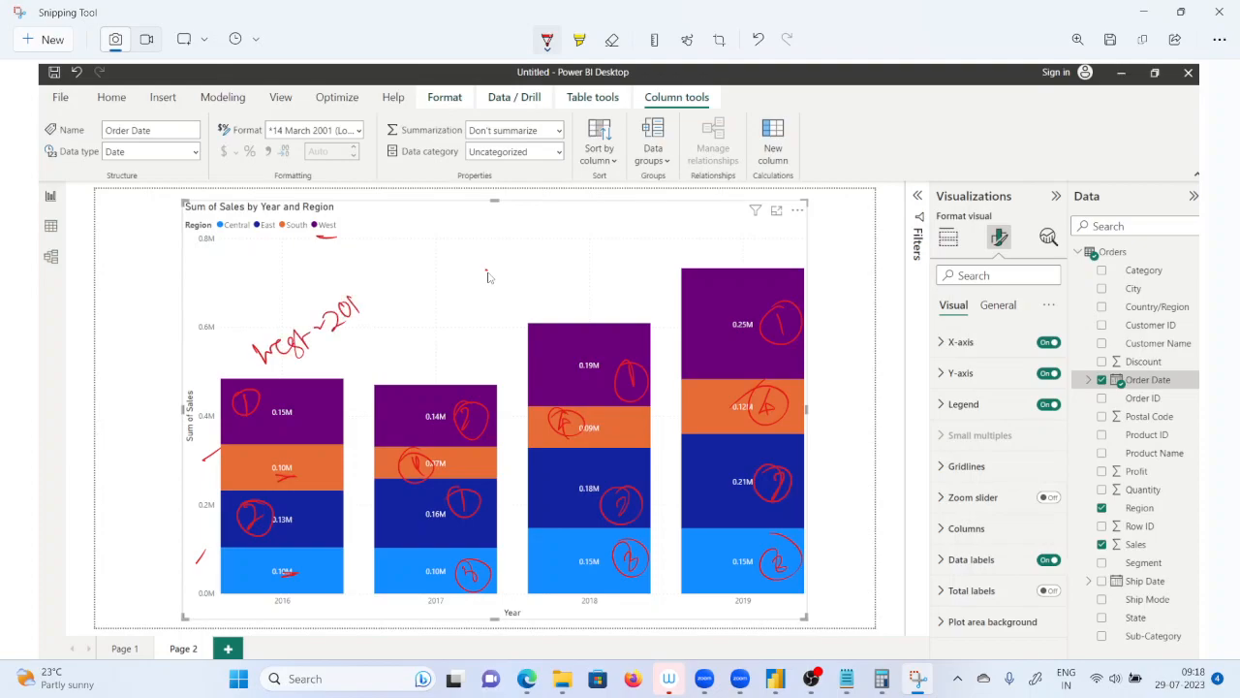
left_click_drag(302, 359, 365, 302)
left_click_drag(351, 344, 401, 310)
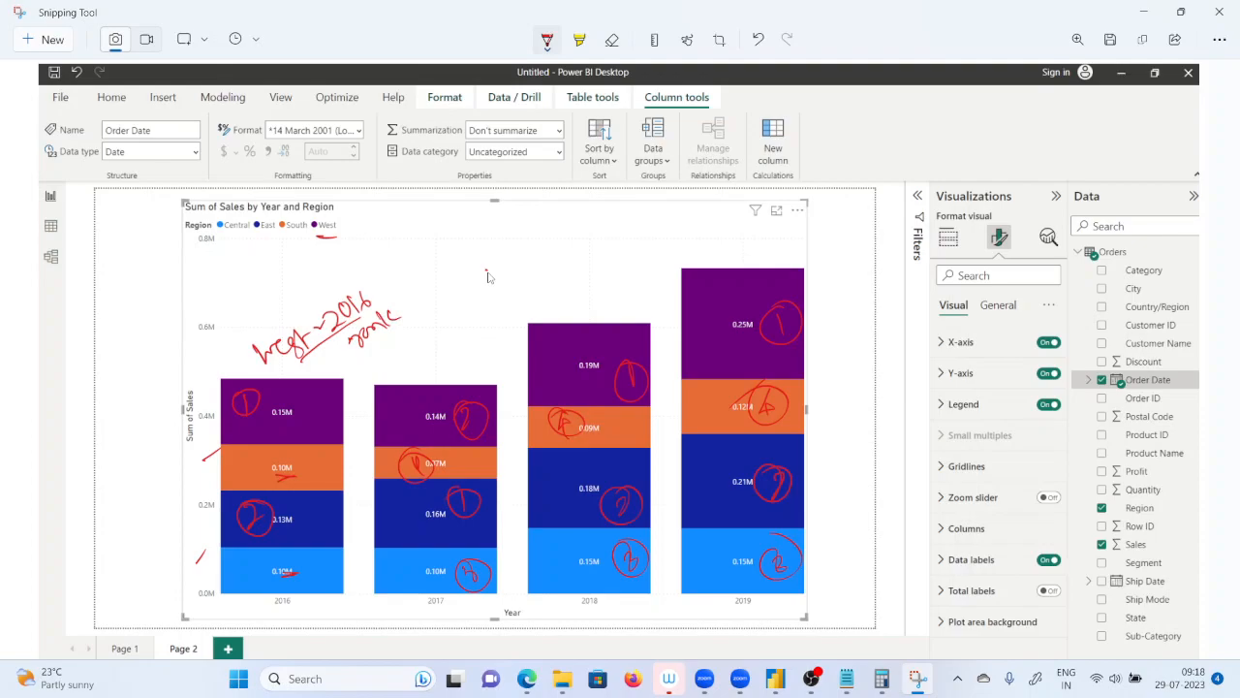
Draw arrows following West from the 2016 column through to 2019, and mark the West segments along the way.
left_click_drag(349, 431, 364, 471)
mouse_move(273, 389)
left_mouse_down()
mouse_move(406, 390)
mouse_move(412, 376)
left_mouse_up()
left_click_drag(436, 609, 460, 602)
mouse_move(419, 378)
left_mouse_down()
mouse_move(455, 322)
mouse_move(529, 269)
mouse_move(600, 303)
mouse_move(605, 285)
mouse_move(722, 227)
mouse_move(735, 244)
left_mouse_up()
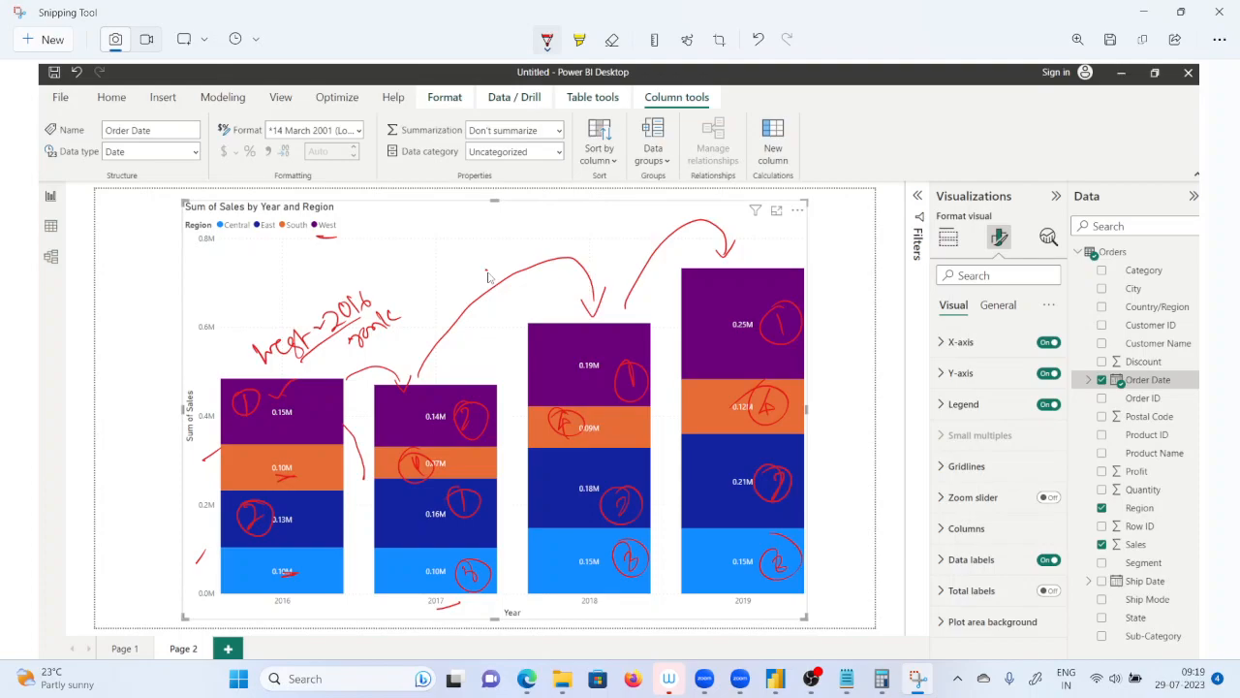
left_click_drag(300, 397, 318, 394)
left_click_drag(601, 341, 593, 343)
mouse_move(736, 297)
left_mouse_down()
mouse_move(729, 328)
mouse_move(764, 302)
left_mouse_up()
Write circled ranks 3 and 4 on the 2016 South segment, link it to 2017 with arrows, and mark South in 2018 and 2019.
mouse_move(324, 459)
left_mouse_down()
mouse_move(306, 476)
mouse_move(318, 469)
left_mouse_up()
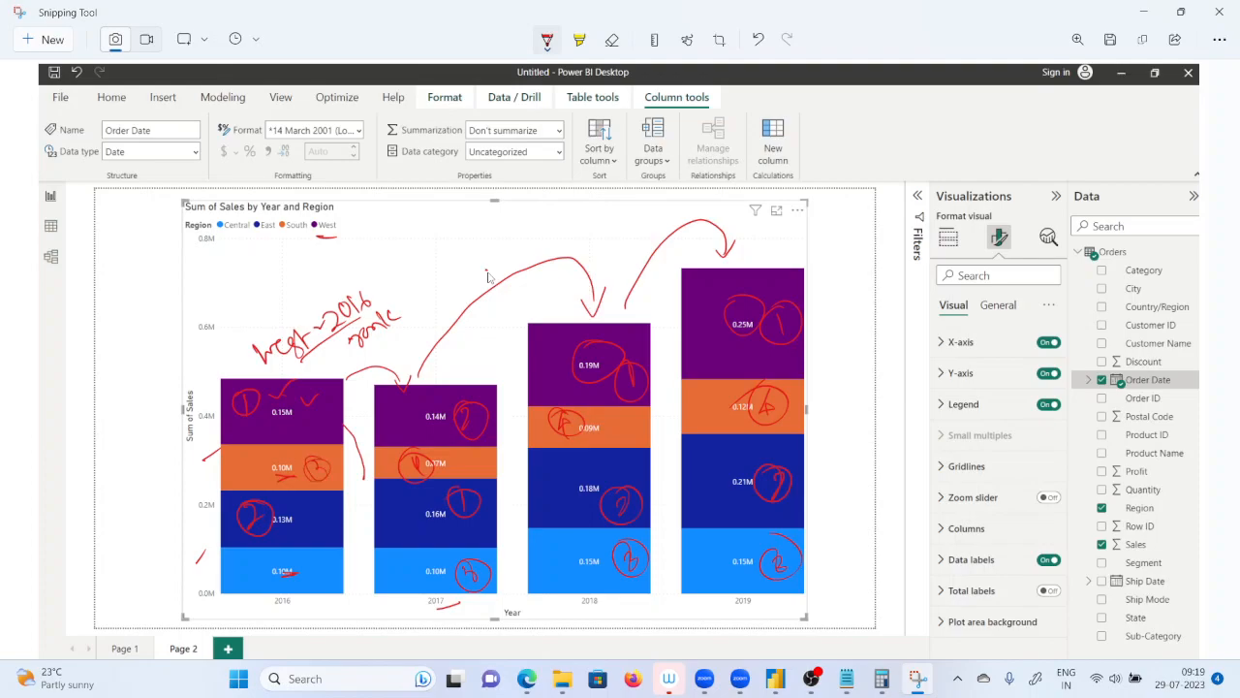
mouse_move(235, 455)
left_mouse_down()
mouse_move(246, 465)
mouse_move(233, 481)
mouse_move(260, 458)
mouse_move(233, 453)
mouse_move(315, 443)
mouse_move(378, 459)
left_mouse_up()
mouse_move(314, 453)
left_mouse_down()
mouse_move(300, 463)
mouse_move(378, 465)
left_mouse_up()
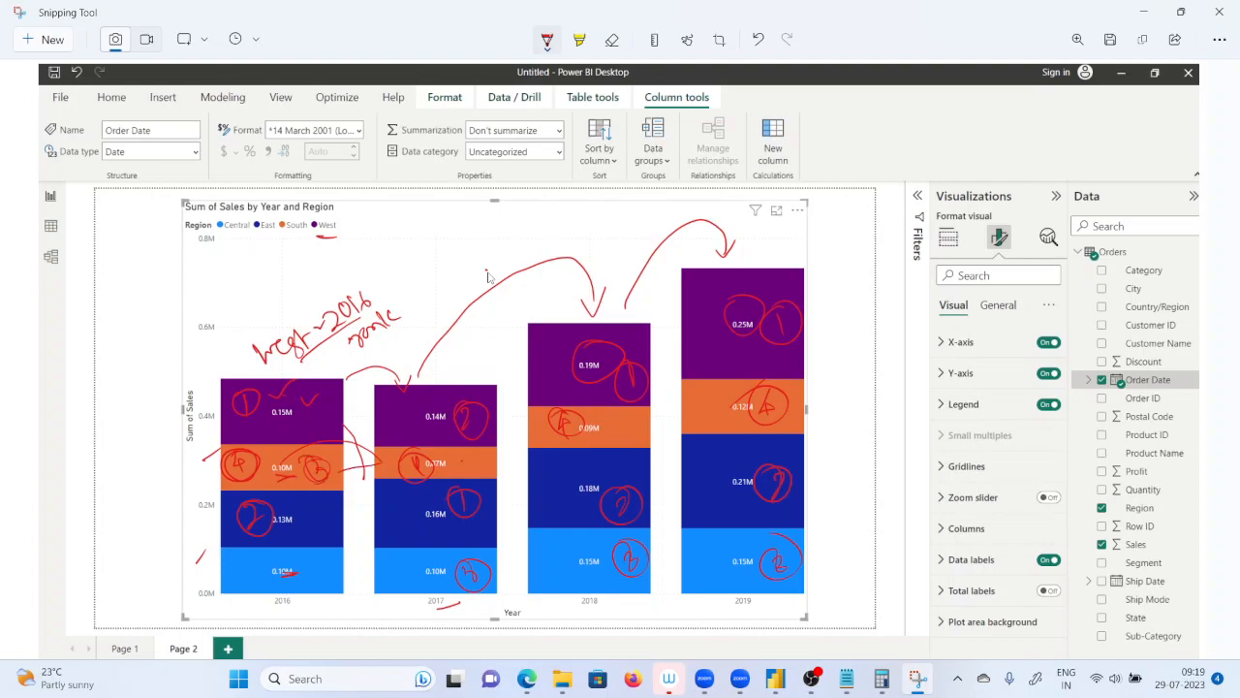
left_click_drag(575, 428, 594, 430)
left_click_drag(688, 412, 733, 393)
Draw arrows linking the East segments from 2016 to 2019, and mark the Central segment in each year's column.
mouse_move(307, 519)
left_mouse_down()
mouse_move(296, 530)
mouse_move(393, 512)
mouse_move(378, 532)
left_mouse_up()
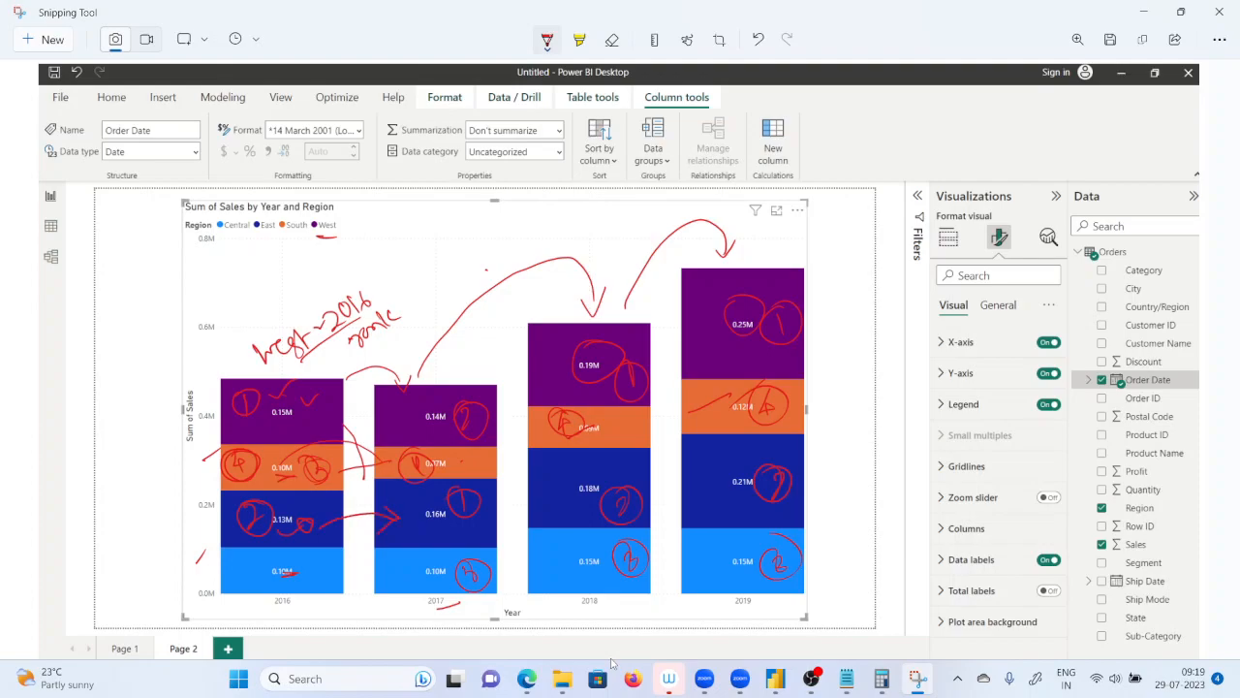
mouse_move(496, 491)
left_mouse_down()
mouse_move(560, 502)
mouse_move(713, 455)
mouse_move(733, 477)
mouse_move(721, 478)
left_mouse_up()
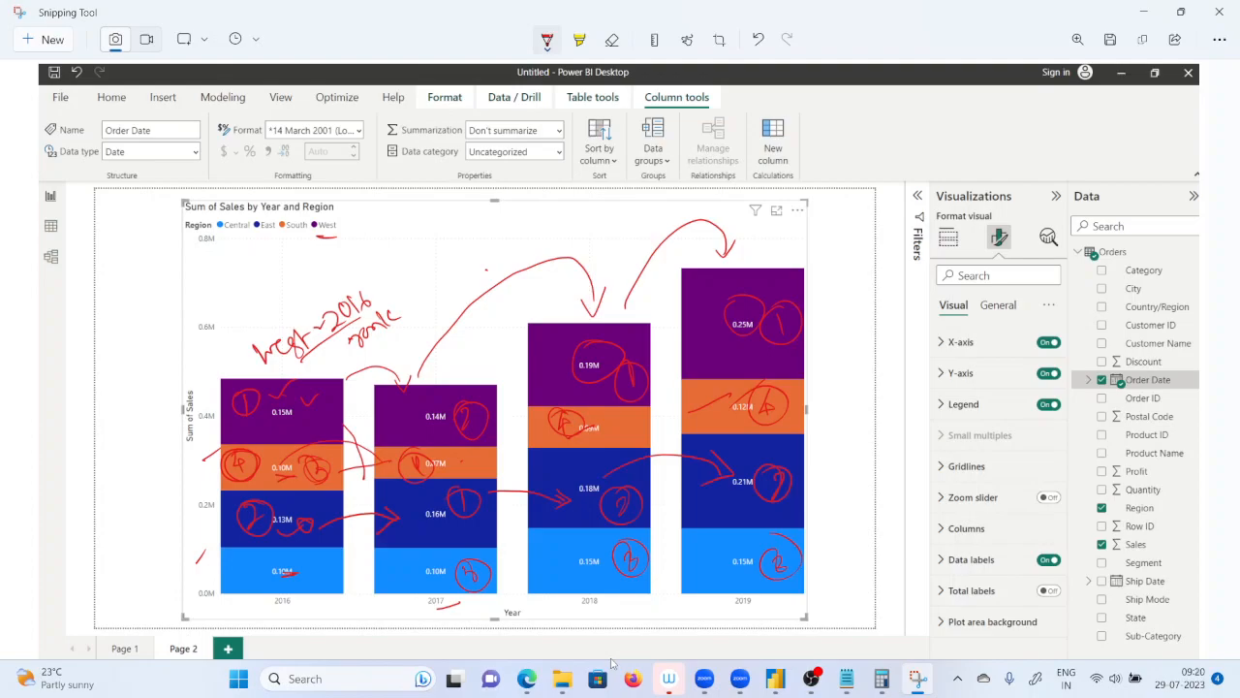
left_click_drag(311, 556, 319, 555)
left_click_drag(403, 556, 436, 550)
left_click_drag(591, 552, 624, 547)
left_click_drag(725, 549, 756, 532)
Draw a second set of arrows tracing the West segments from 2016 across to 2019.
left_click_drag(315, 405, 415, 428)
left_click_drag(390, 417, 389, 444)
mouse_move(452, 386)
left_mouse_down()
mouse_move(595, 302)
mouse_move(601, 320)
mouse_move(735, 272)
left_mouse_up()
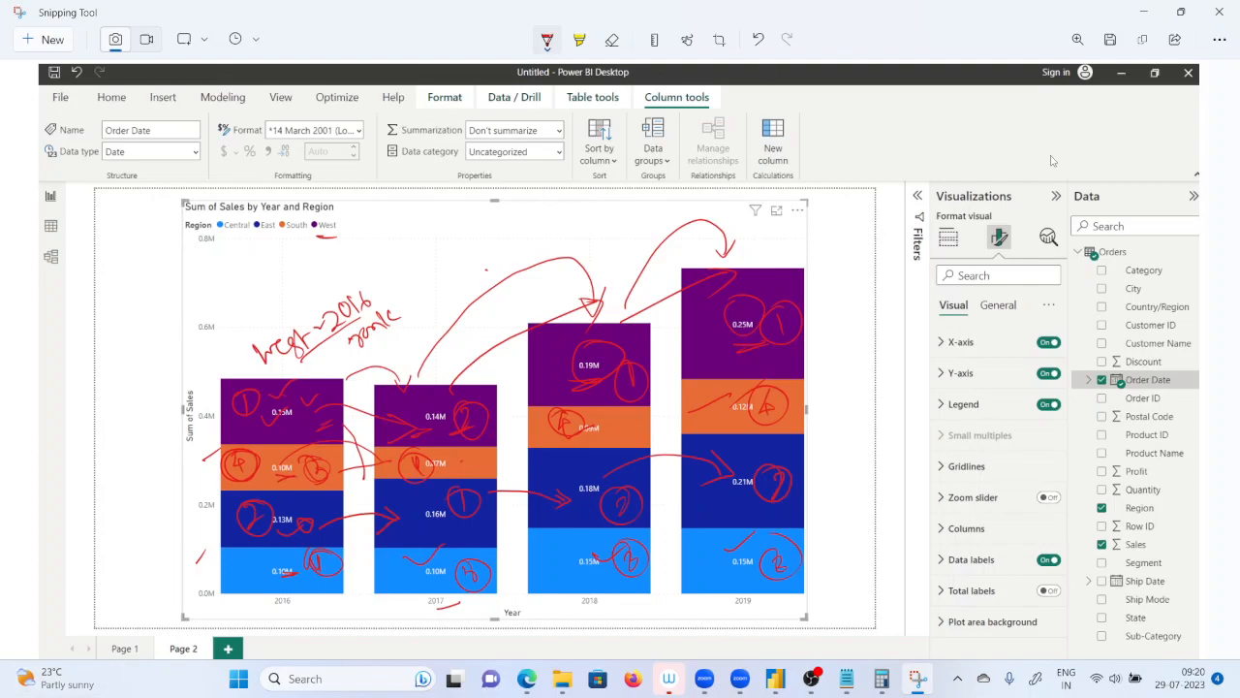
Switch to Power BI, convert the stacked column chart to a ribbon chart, and return from the record view to the report page.
left_click(1144, 13)
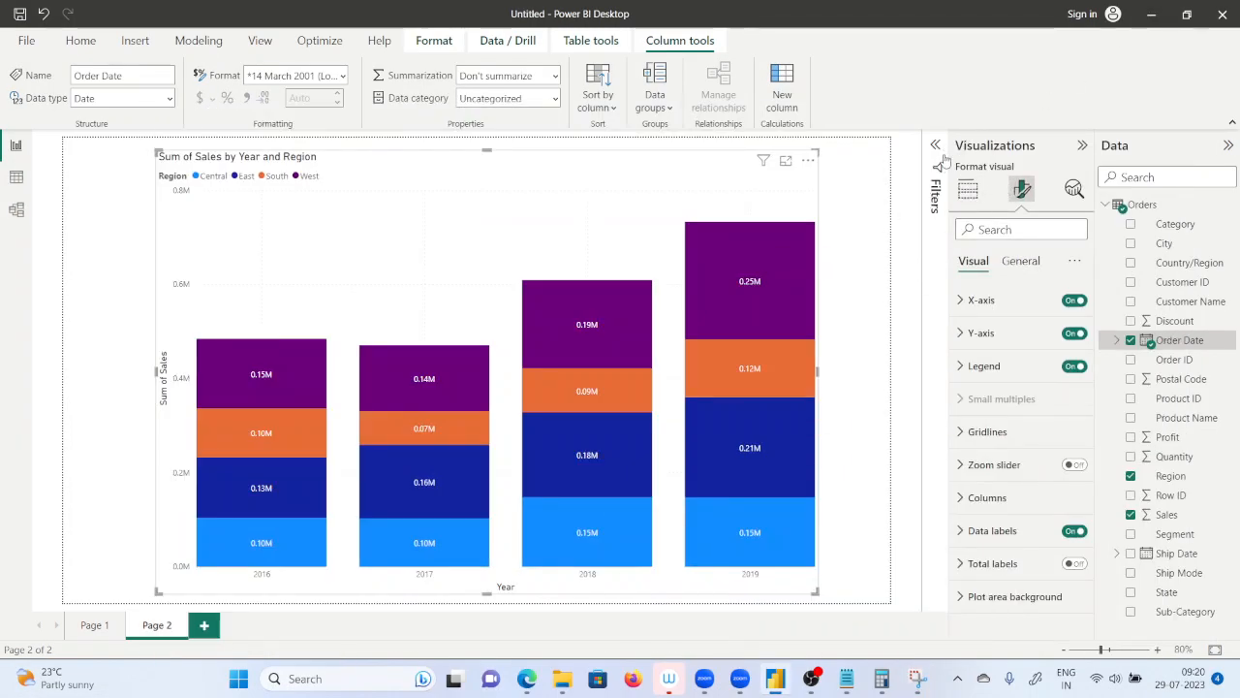
left_click(968, 190)
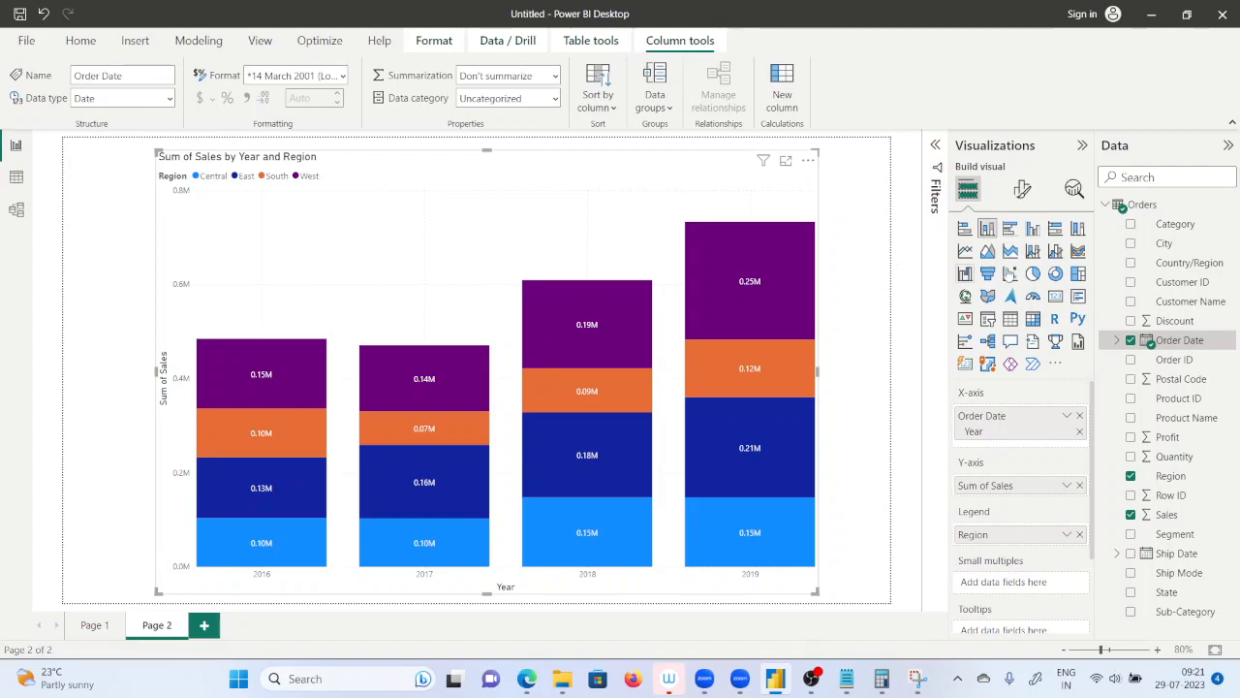
left_click(1078, 254)
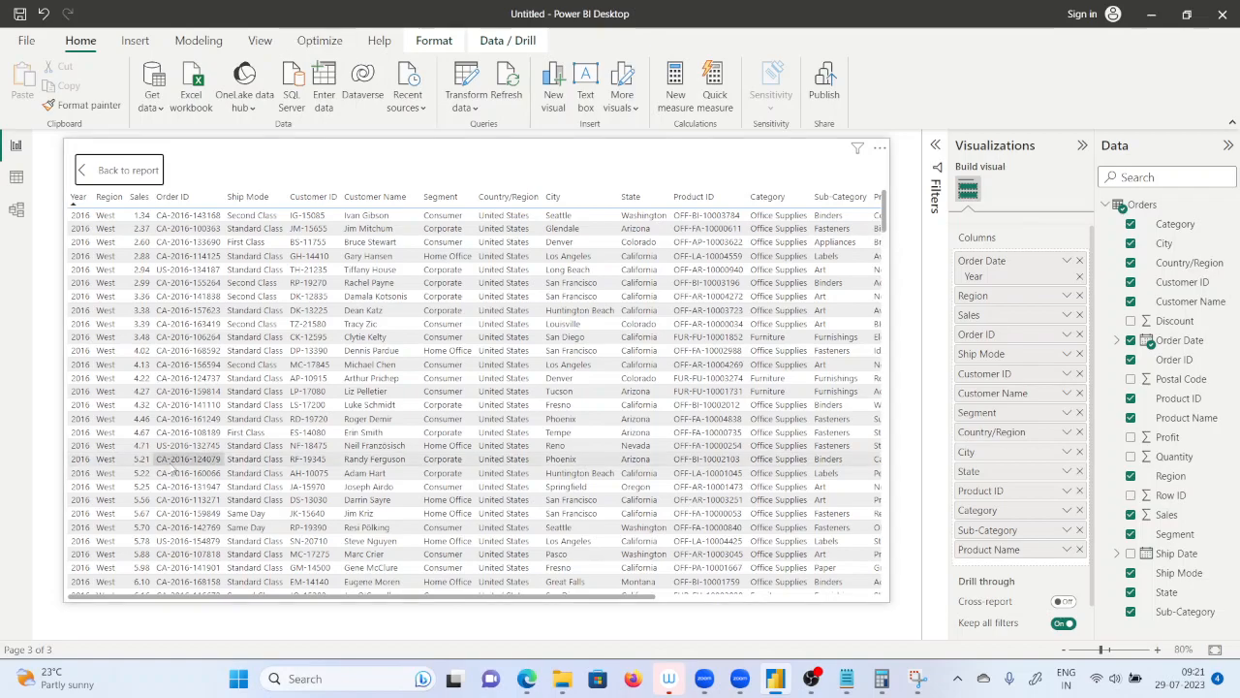
left_click(80, 170, "ctrl")
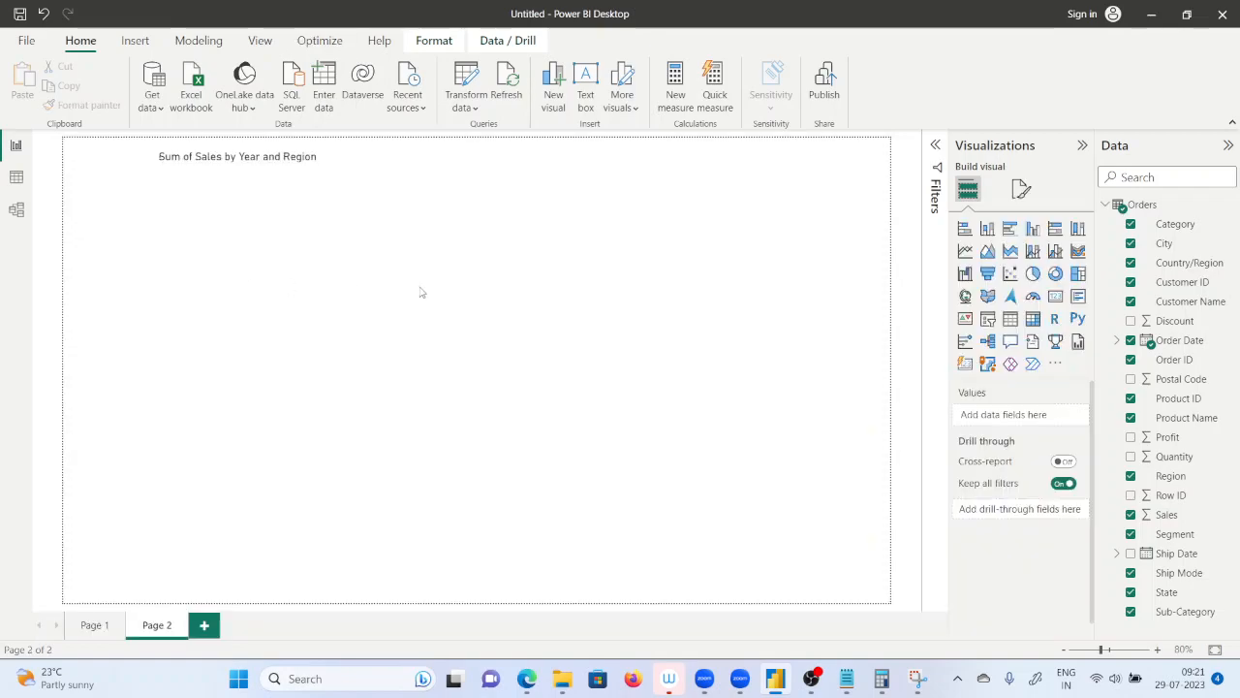
scroll(819, 435, "up", 1)
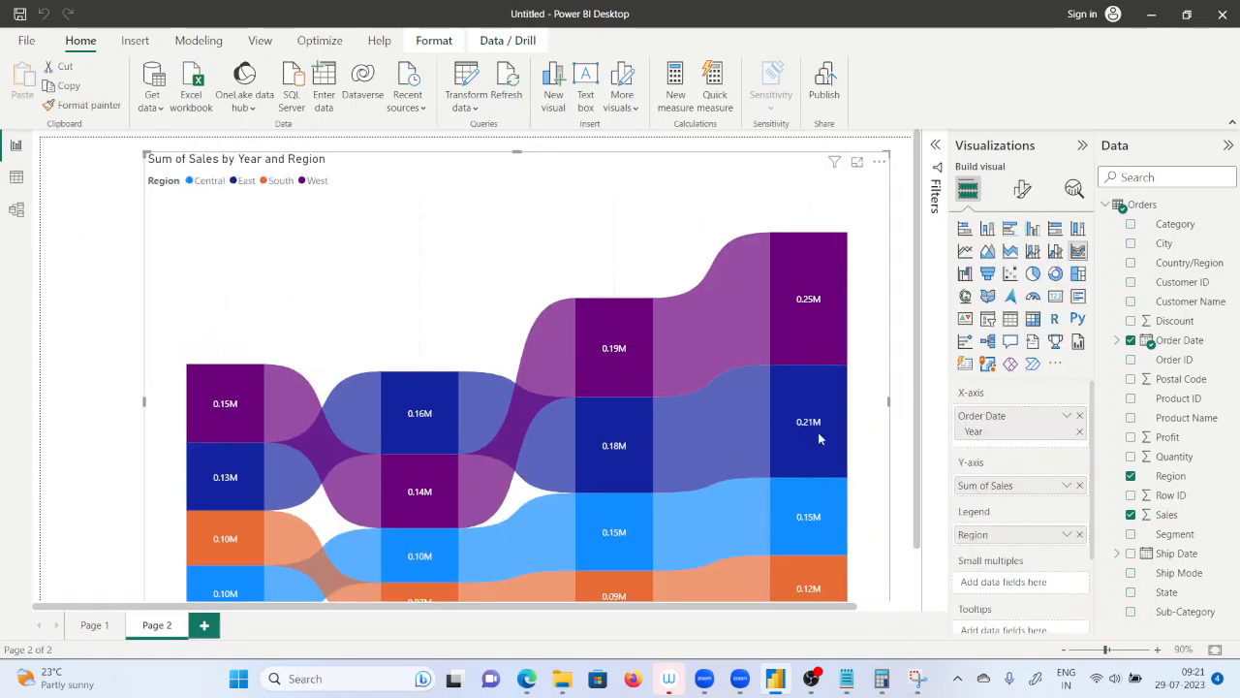
Capture the ribbon chart from 2016 to 2019 in Snipping Tool and maximize the snip for annotation.
scroll(820, 435, "down", 1)
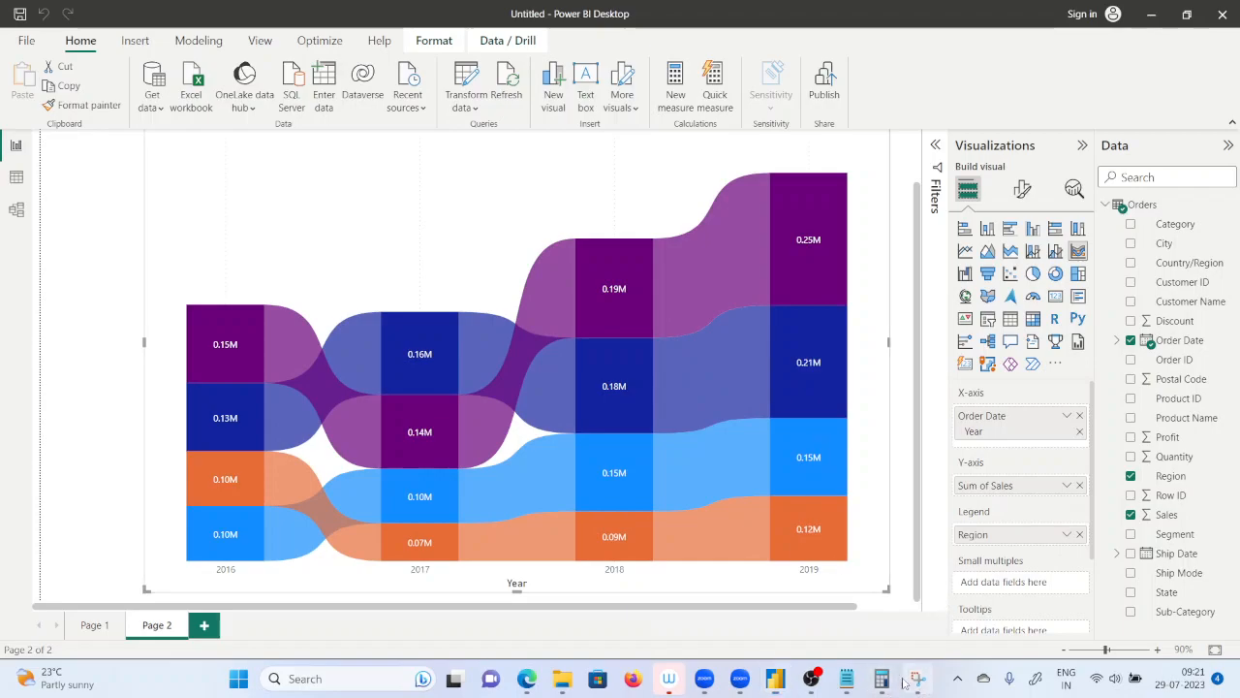
left_click(916, 678)
left_click(46, 40)
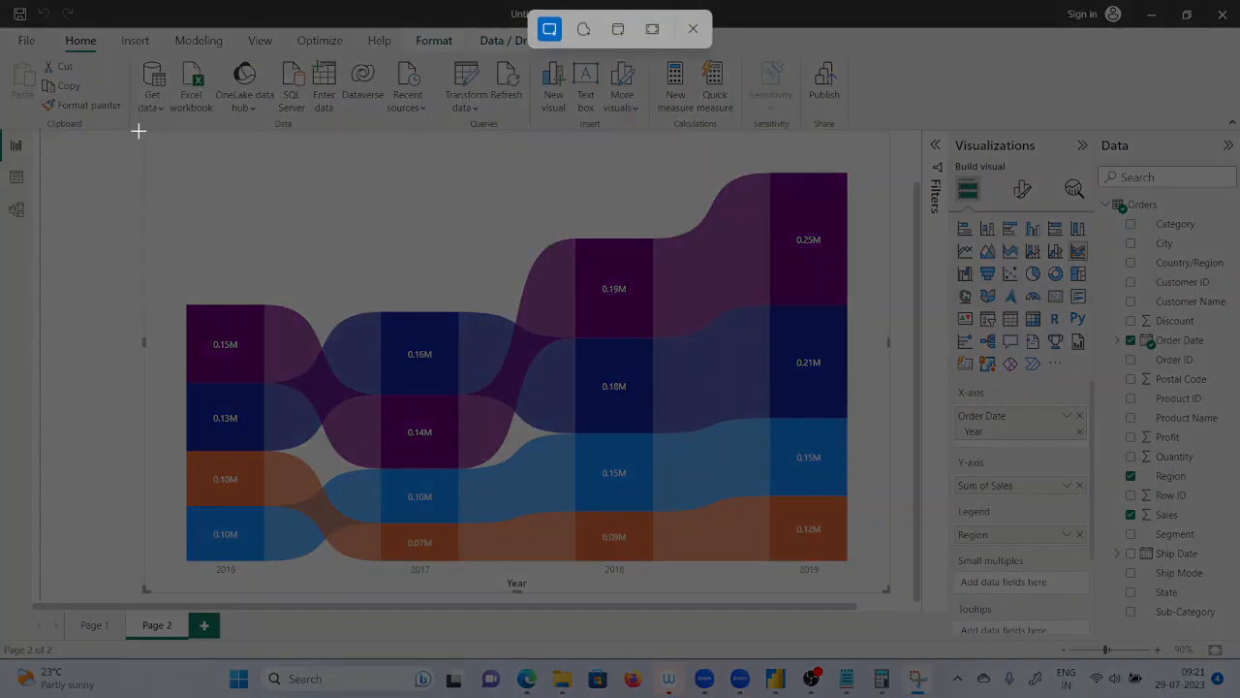
left_click_drag(138, 130, 874, 581)
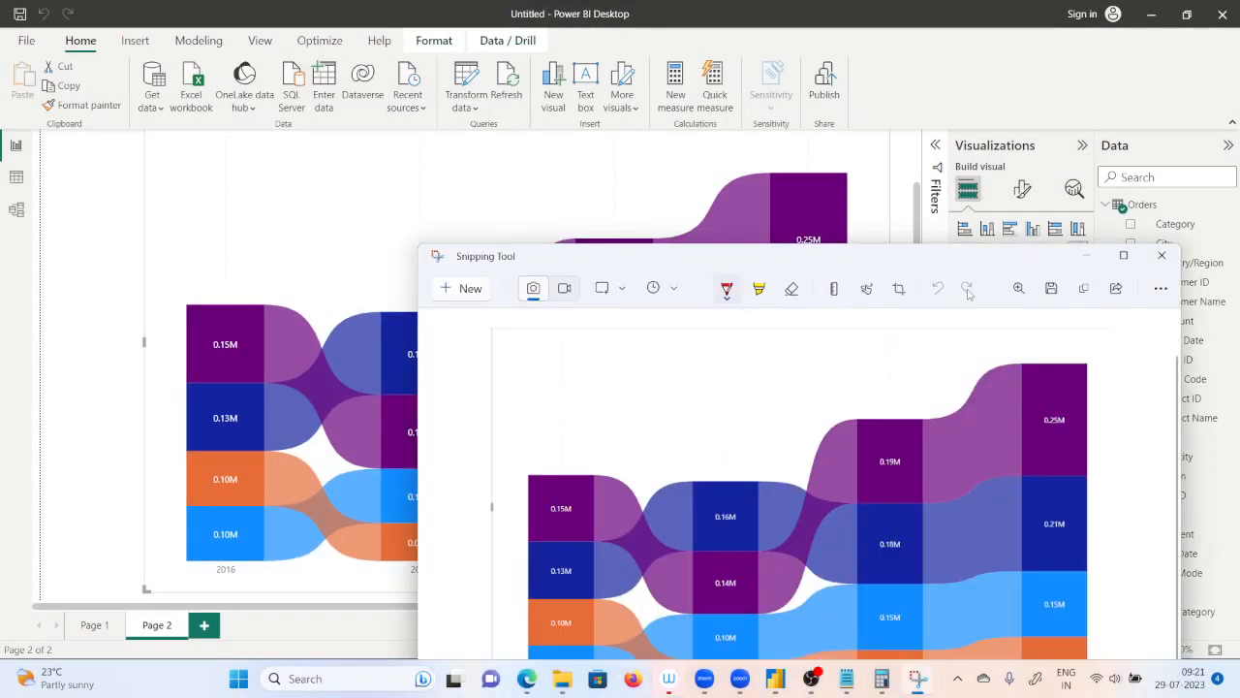
double_click(937, 256)
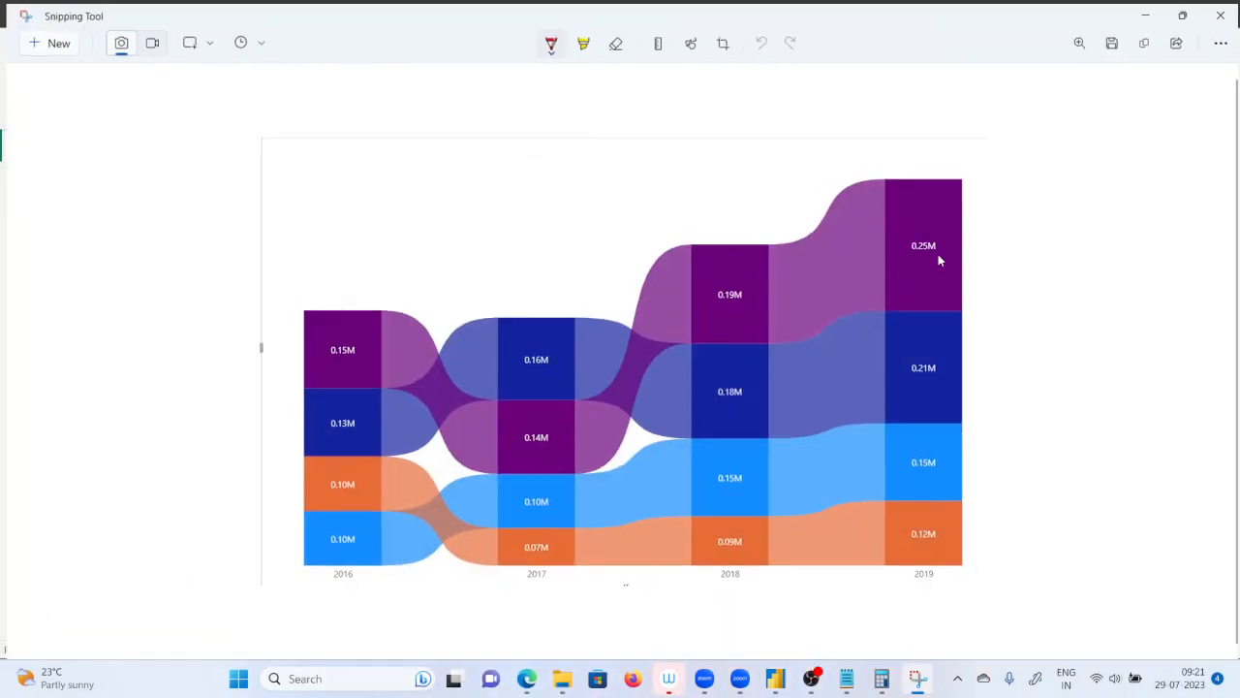
Write West ranks 1, 2, 1 and 1 for 2016 to 2019, and circled East ranks 2 and 1 for 2016 and 2017.
mouse_move(324, 289)
left_mouse_down()
mouse_move(327, 310)
mouse_move(324, 287)
left_mouse_up()
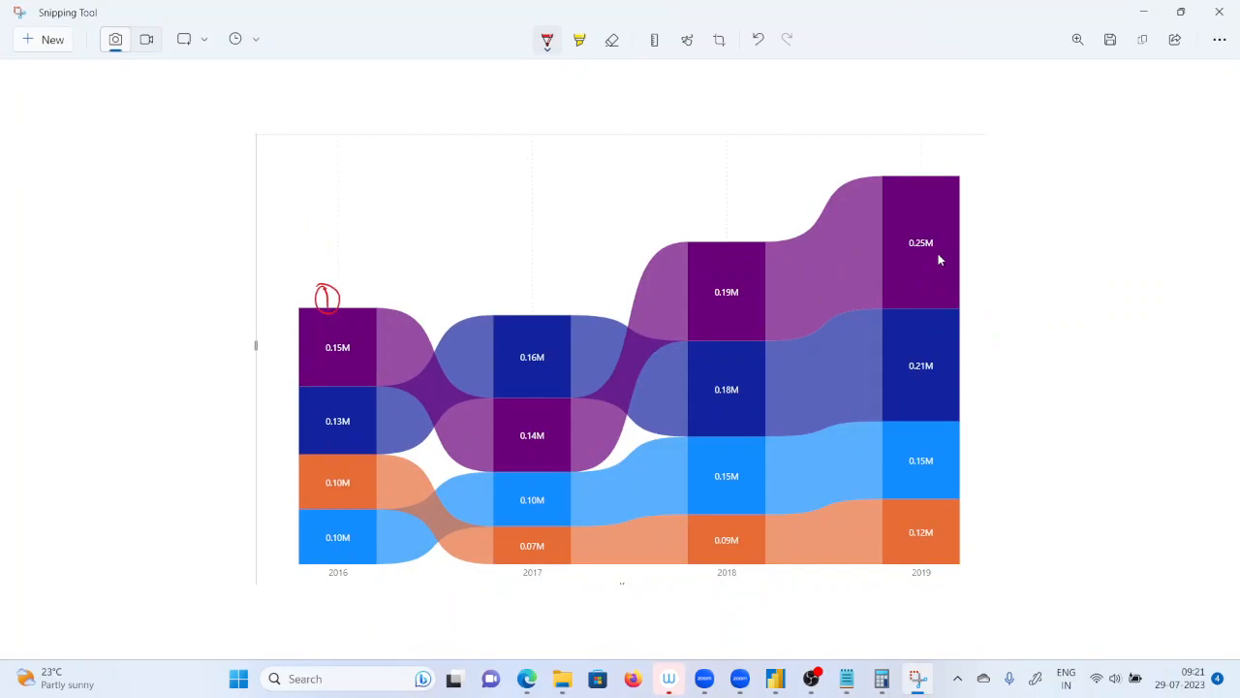
left_click_drag(524, 427, 541, 430)
mouse_move(697, 268)
left_mouse_down()
mouse_move(705, 300)
mouse_move(722, 289)
left_mouse_up()
mouse_move(901, 211)
left_mouse_down()
mouse_move(910, 236)
mouse_move(933, 223)
left_mouse_up()
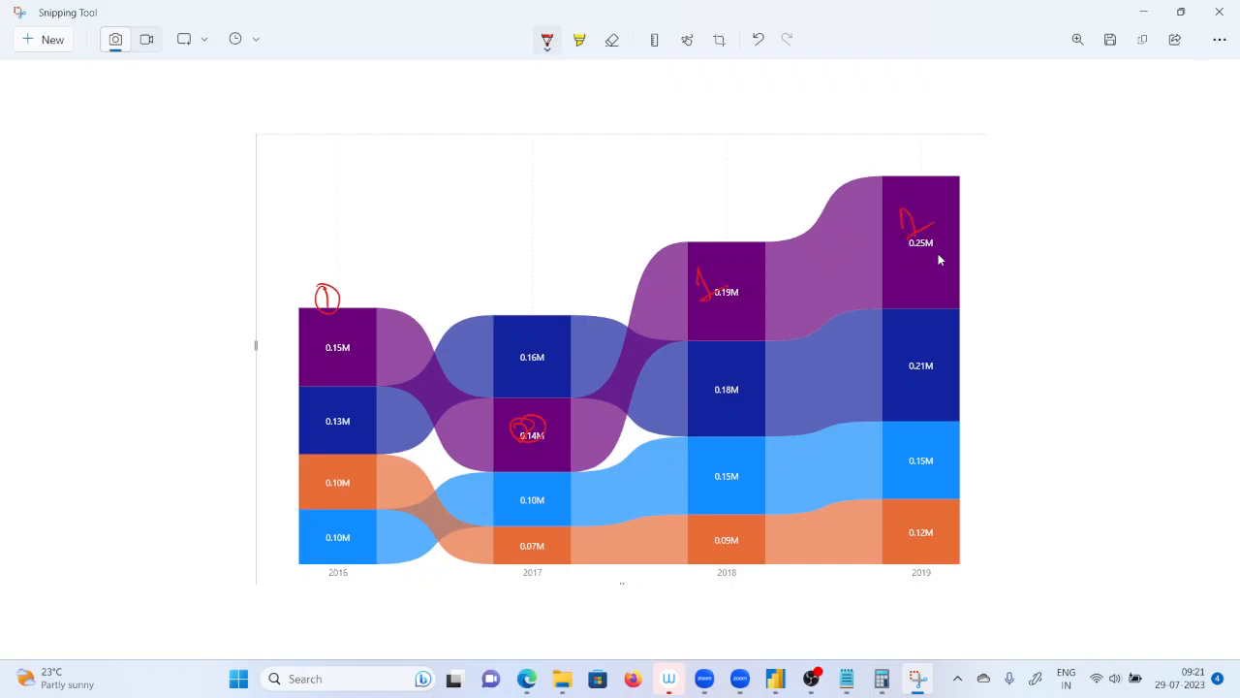
mouse_move(361, 411)
left_mouse_down()
mouse_move(368, 397)
mouse_move(361, 428)
left_mouse_up()
mouse_move(525, 327)
left_mouse_down()
mouse_move(533, 356)
mouse_move(560, 345)
left_mouse_up()
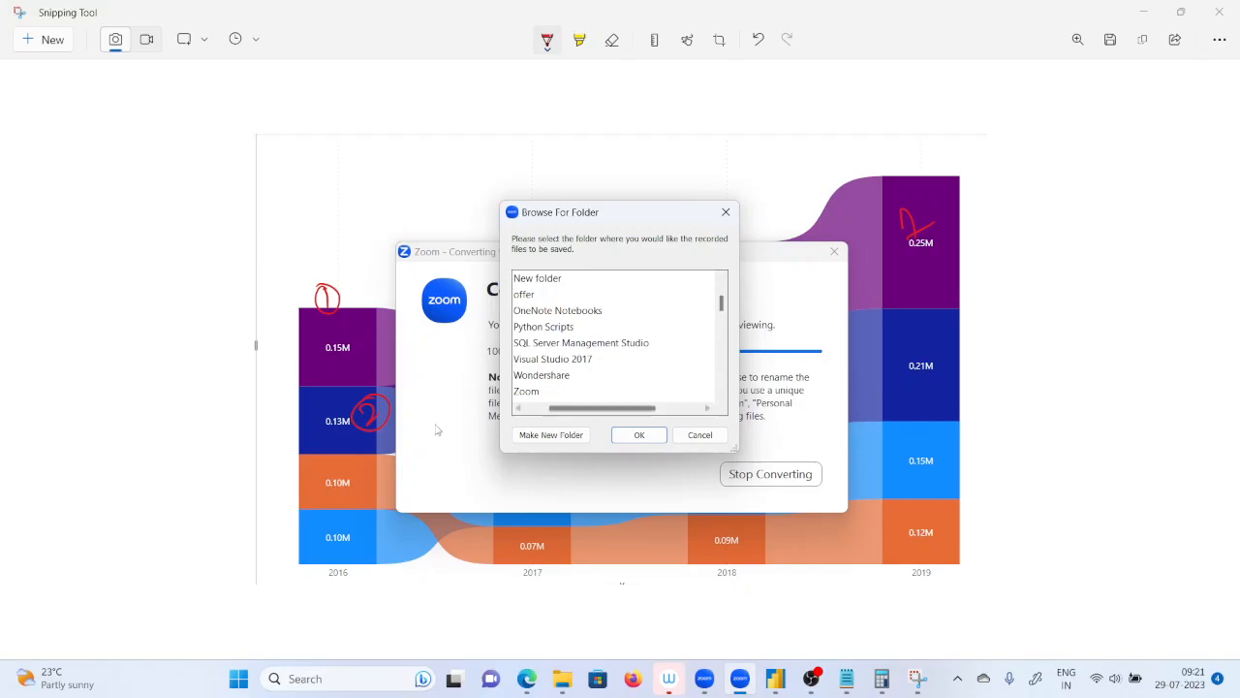
Choose Desktop as the folder for saving the converted Zoom recording.
left_click_drag(608, 412, 545, 412)
scroll(573, 334, "up", 2)
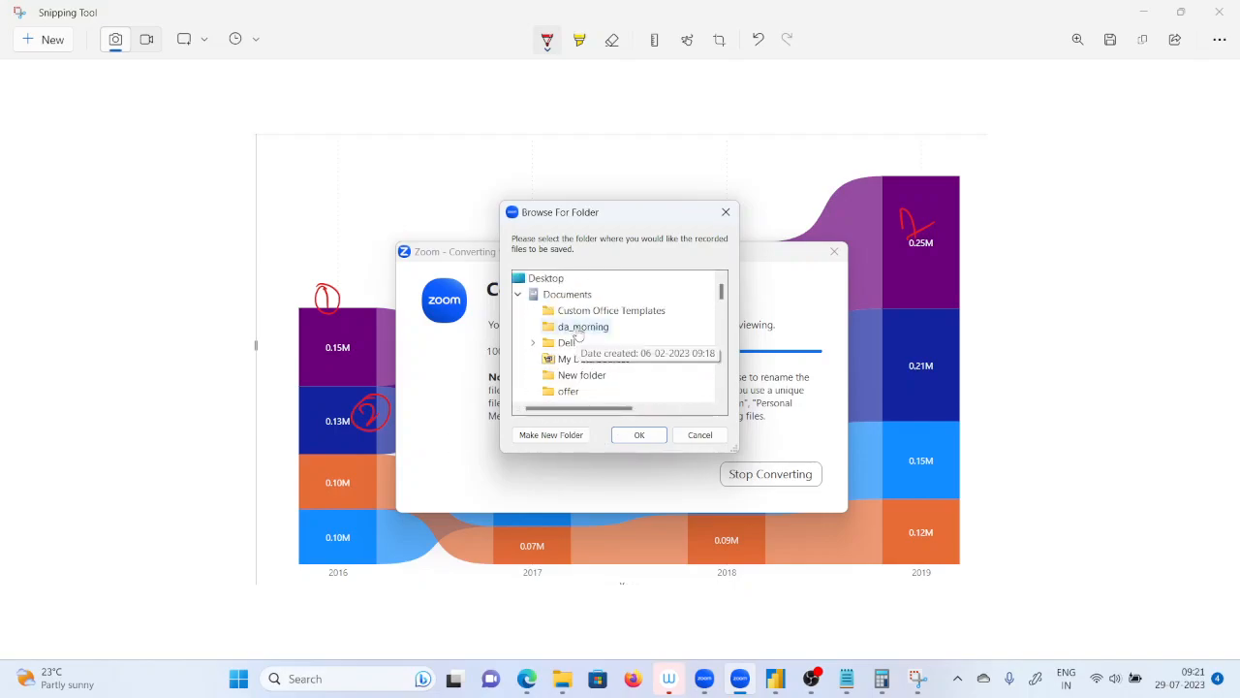
left_click(542, 278)
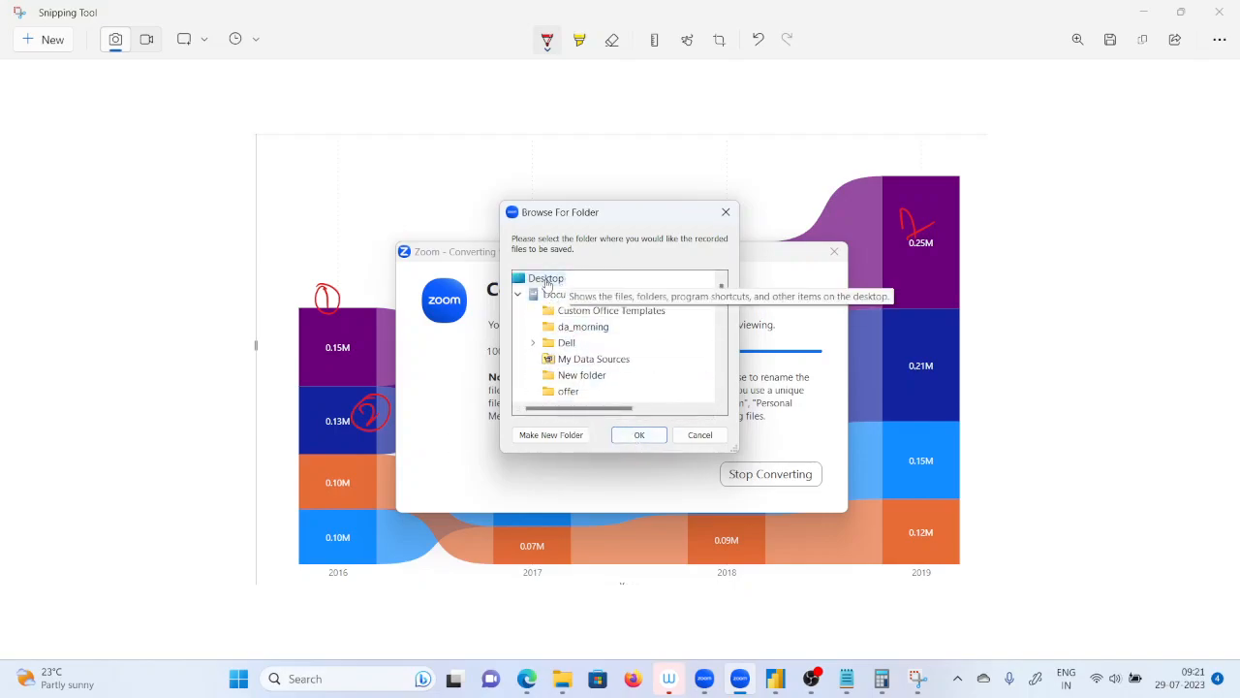
left_click(638, 435)
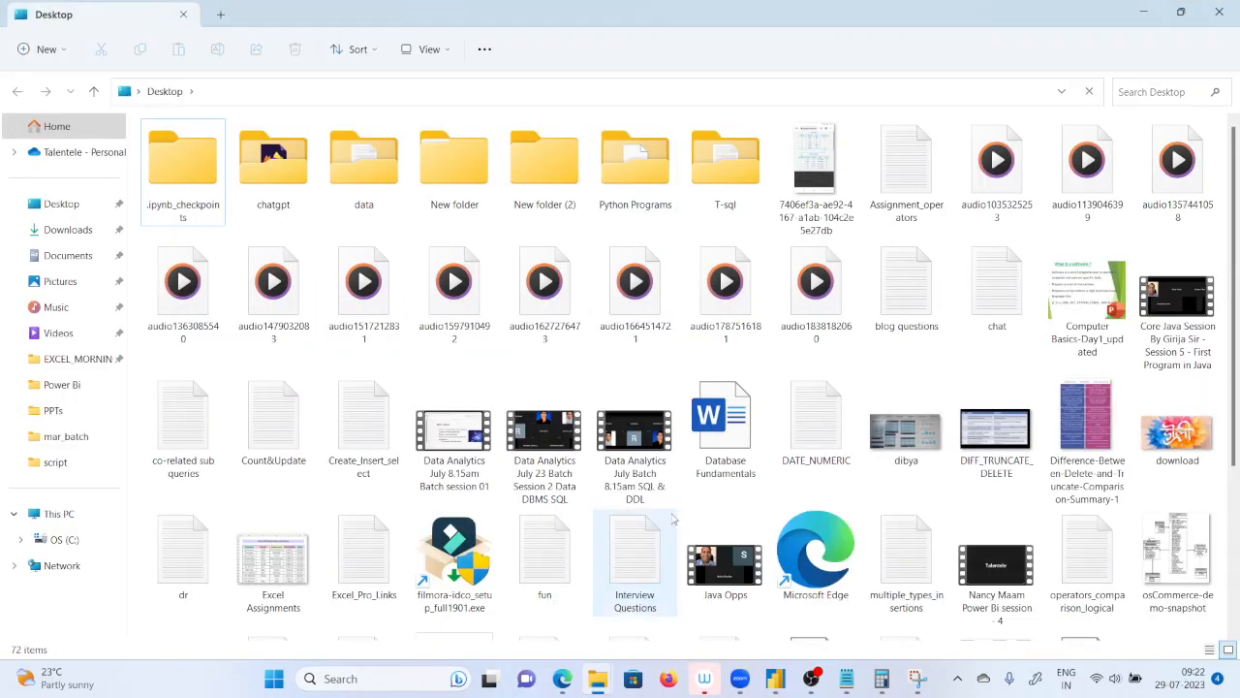
Return to the annotated ribbon chart snip and write circled rank 2 on the East segments of 2018 and 2019.
left_click(775, 678)
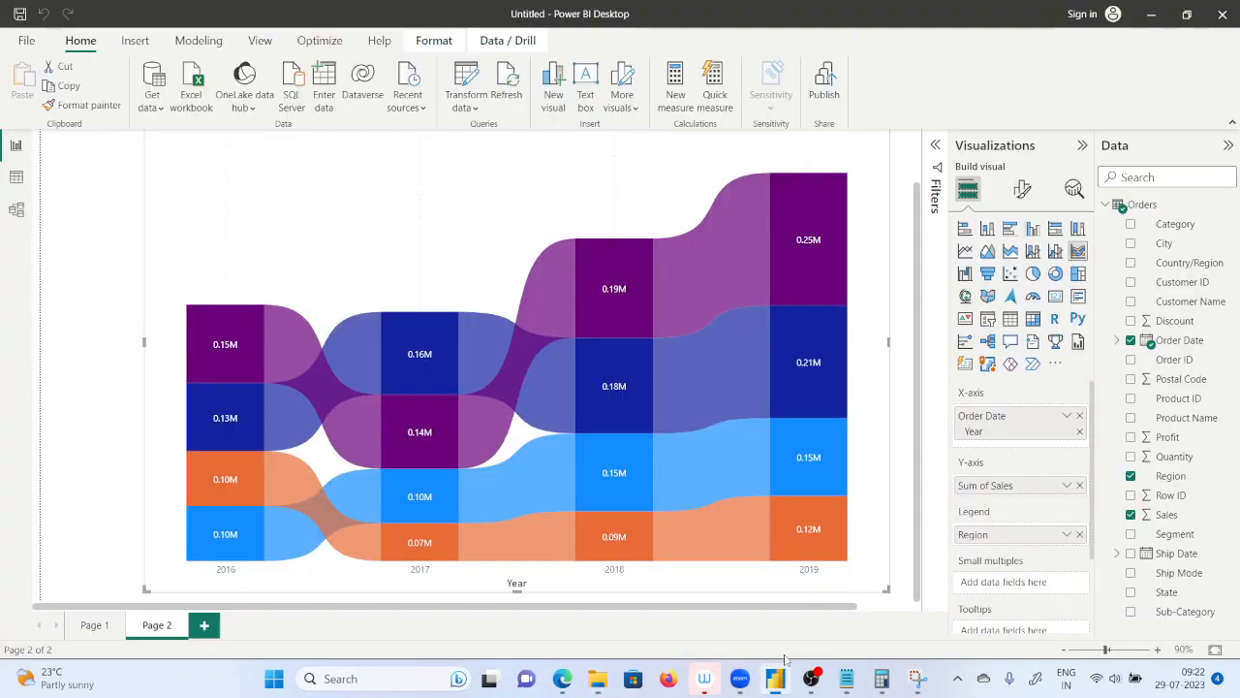
mouse_move(763, 471)
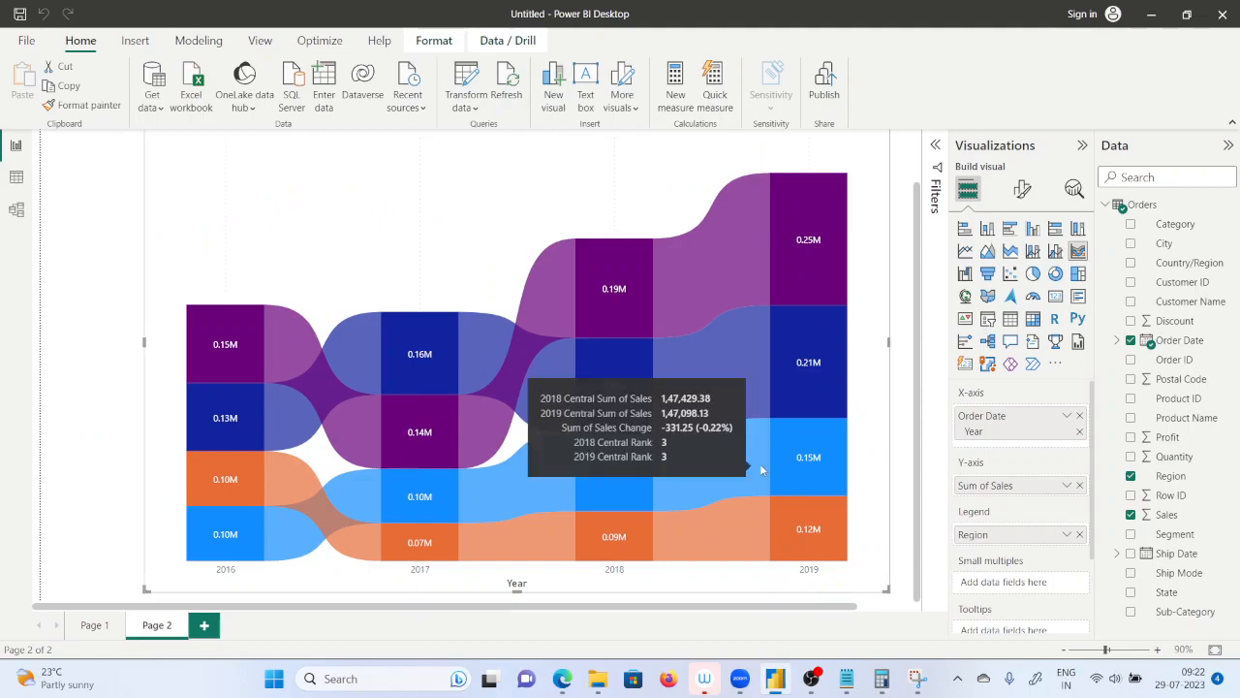
left_click(917, 679)
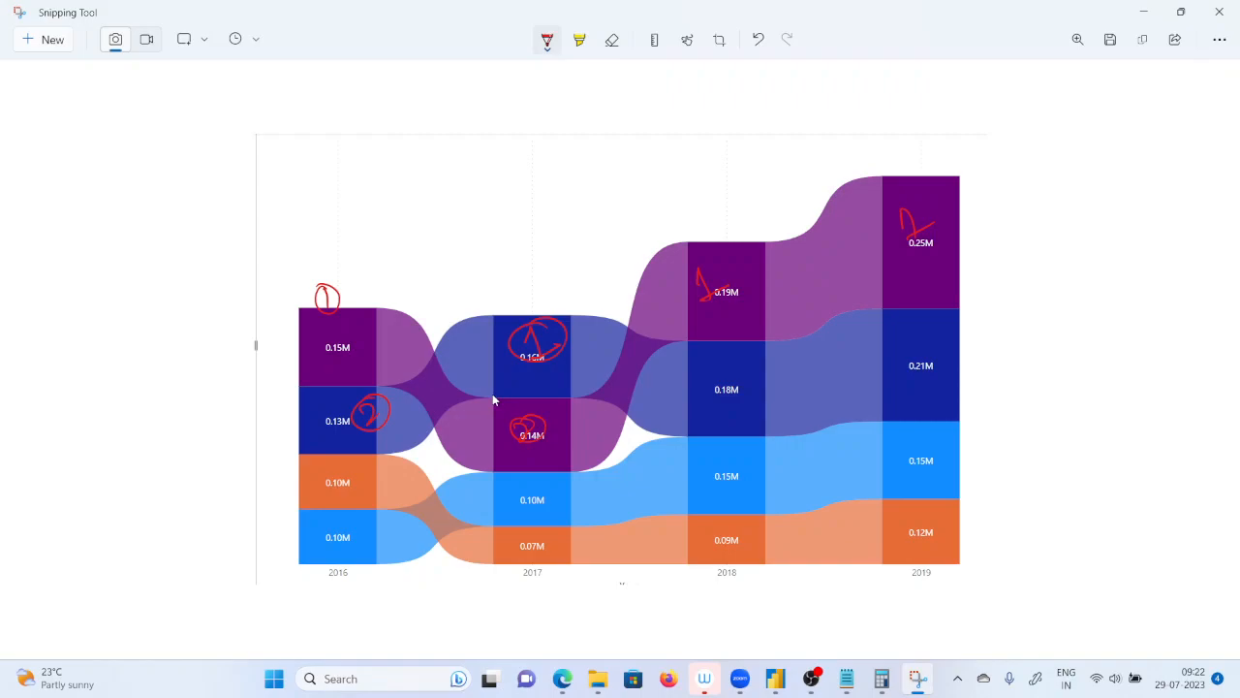
left_click_drag(721, 376, 738, 393)
mouse_move(728, 366)
left_mouse_down()
mouse_move(713, 380)
mouse_move(728, 365)
left_mouse_up()
left_click_drag(886, 353, 905, 373)
mouse_move(900, 338)
left_mouse_down()
mouse_move(883, 360)
mouse_move(897, 338)
left_mouse_up()
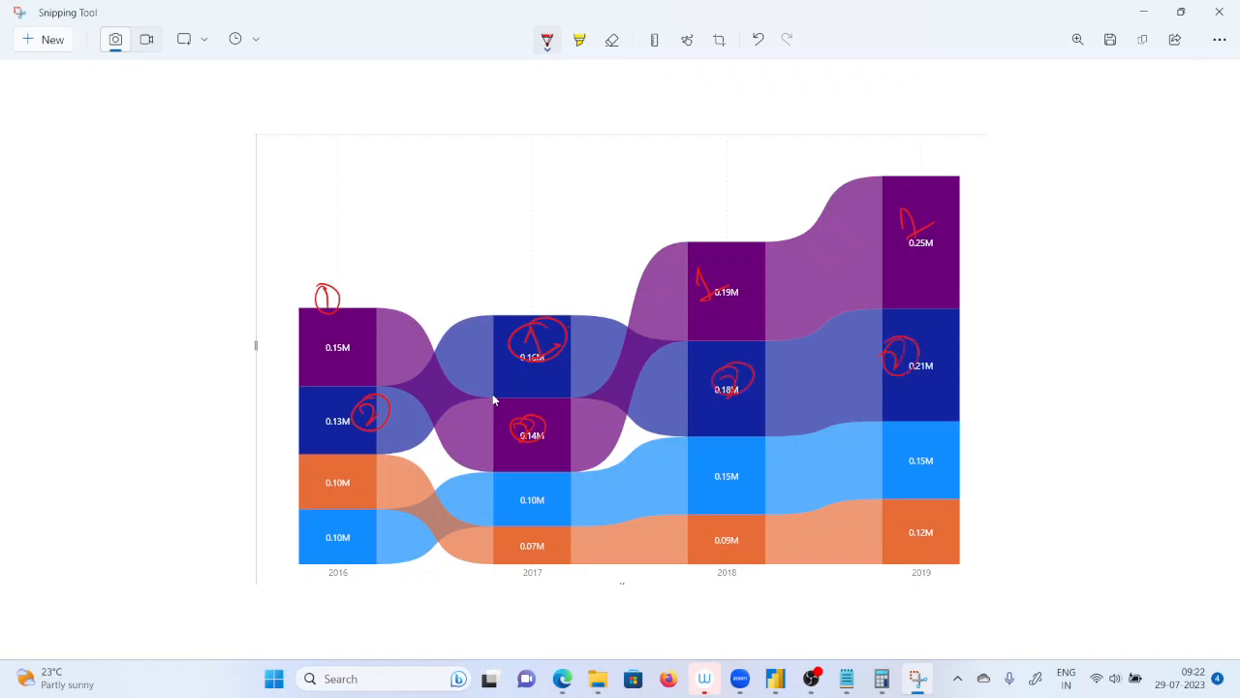
Write circled rank 3 on the 2016 South segment and circled rank 4 on the South segments of 2017, 2018 and 2019.
mouse_move(357, 478)
left_mouse_down()
mouse_move(366, 496)
mouse_move(345, 479)
left_mouse_up()
left_click(514, 534)
left_click_drag(515, 530, 529, 540)
mouse_move(531, 535)
left_mouse_down()
mouse_move(531, 555)
mouse_move(523, 528)
left_mouse_up()
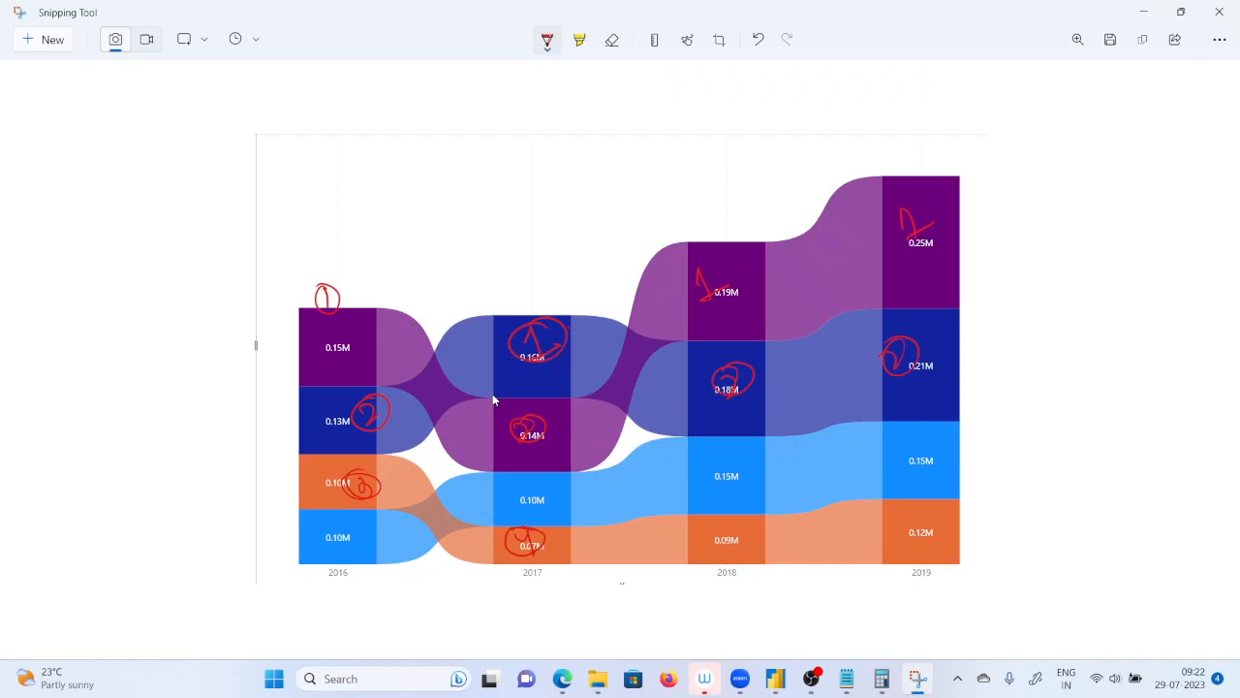
mouse_move(715, 528)
left_mouse_down()
mouse_move(730, 548)
mouse_move(721, 519)
left_mouse_up()
mouse_move(918, 523)
left_mouse_down()
mouse_move(934, 541)
mouse_move(923, 512)
left_mouse_up()
Write circled rank 4 on the 2016 Central segment and rank 3 on the Central segments of 2017, 2018 and 2019.
left_click_drag(339, 529, 357, 544)
mouse_move(354, 530)
left_mouse_down()
mouse_move(361, 560)
mouse_move(345, 518)
left_mouse_up()
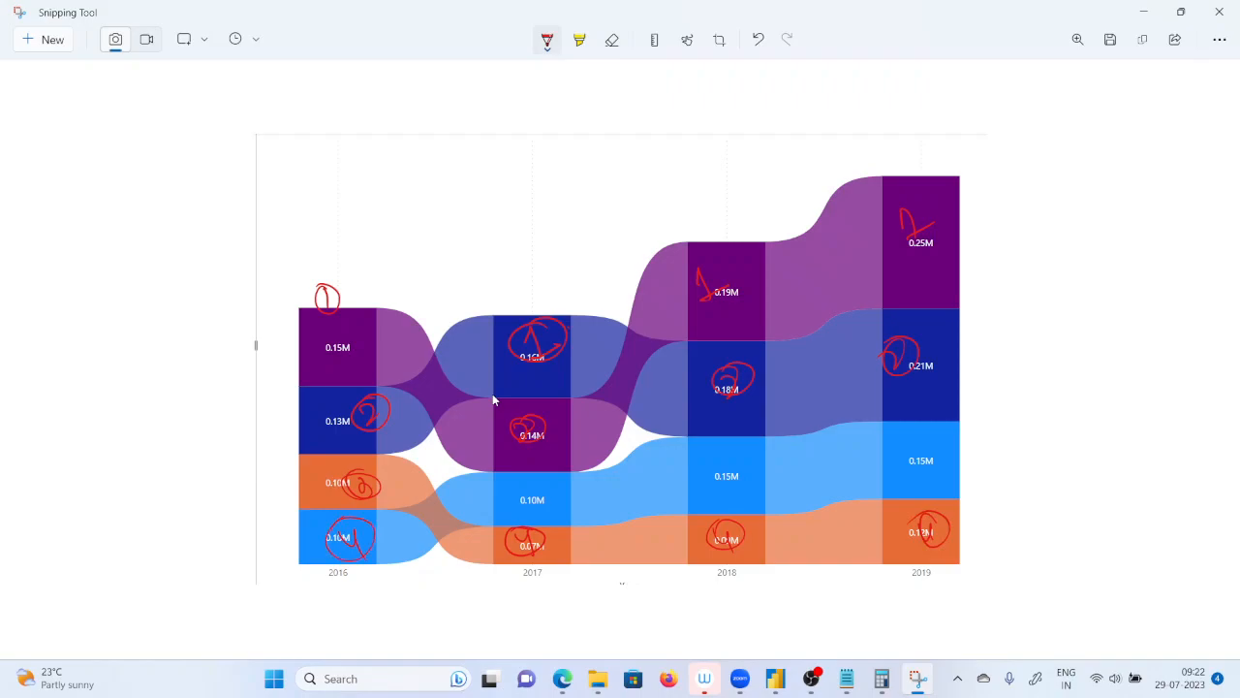
left_click_drag(527, 488, 535, 512)
left_click_drag(719, 469, 741, 494)
mouse_move(891, 452)
left_mouse_down()
mouse_move(903, 473)
mouse_move(915, 469)
left_mouse_up()
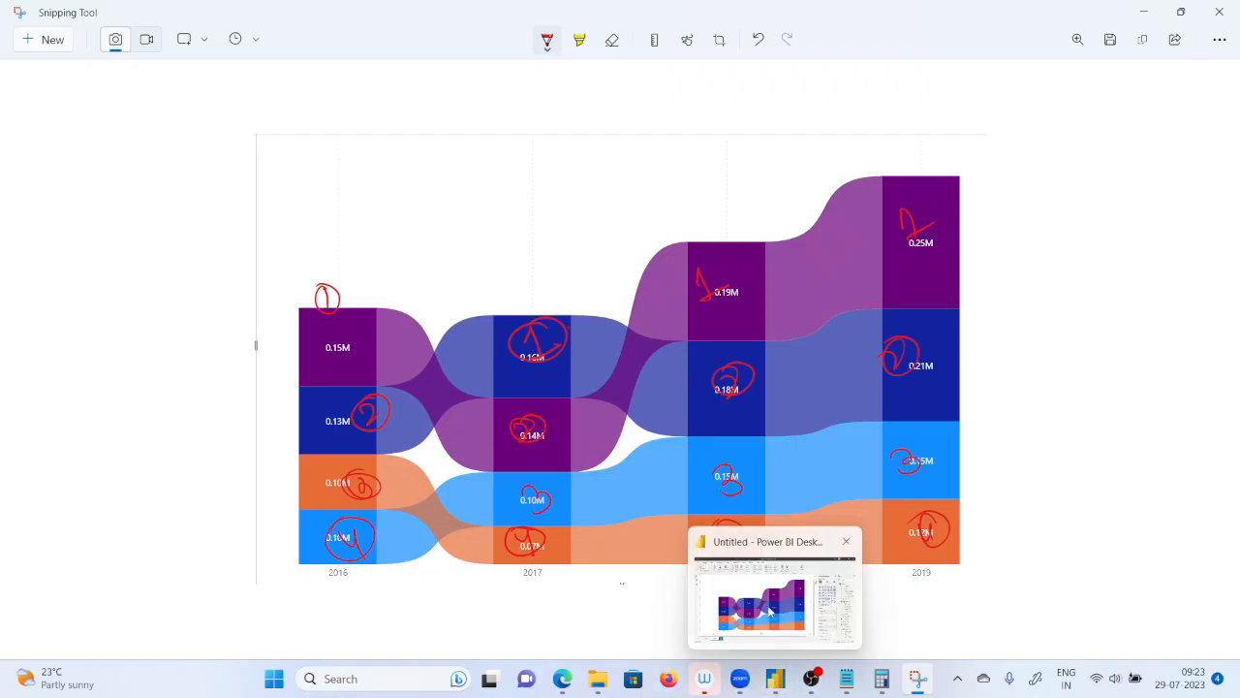
Switch to Power BI and set the ribbon chart's connector transparency to 24 %.
left_click(773, 682)
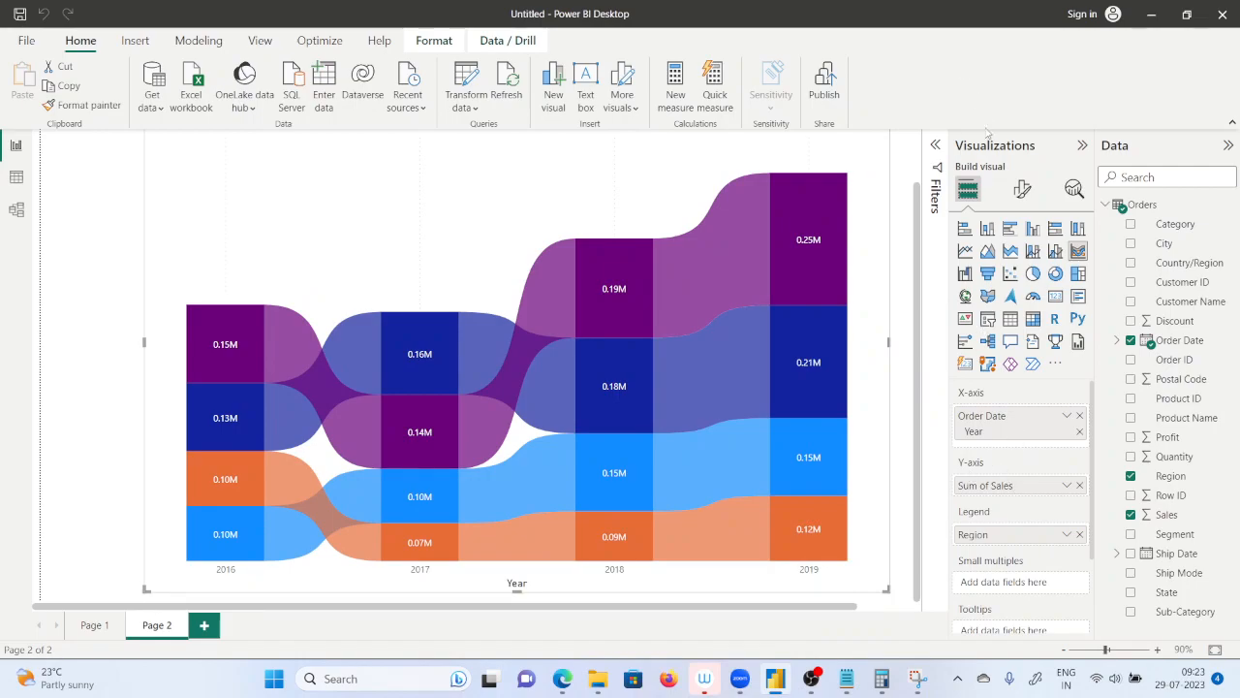
scroll(659, 244, "up", 2)
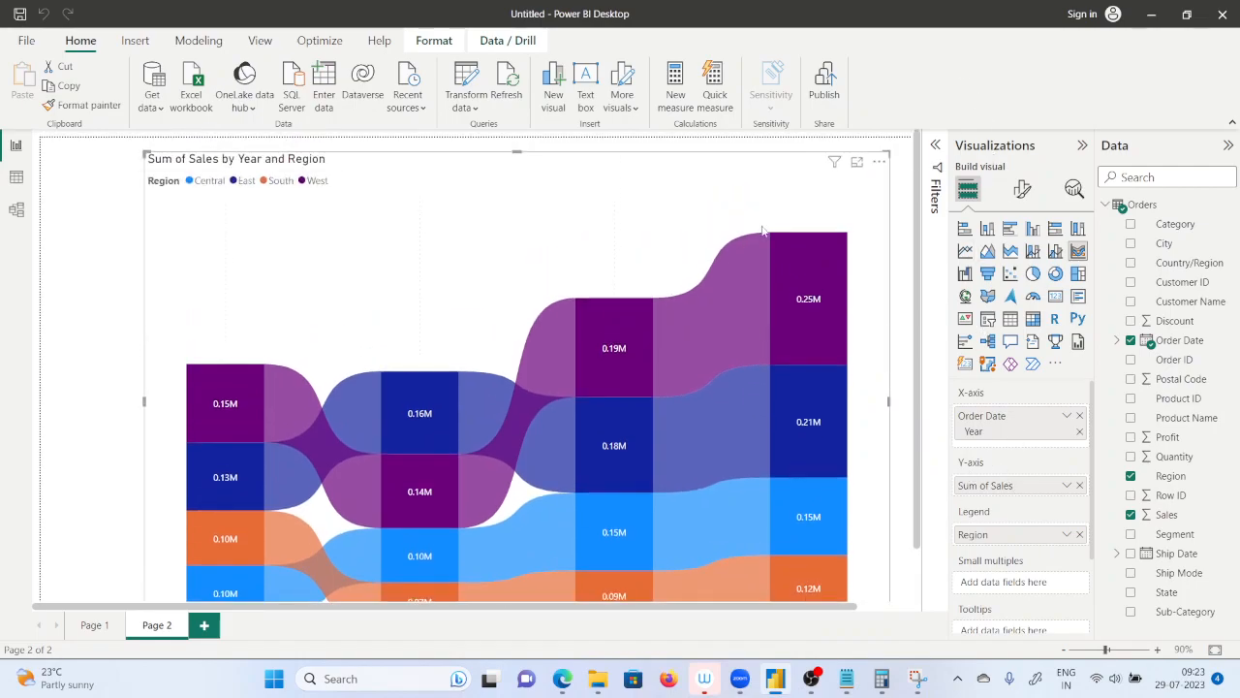
left_click(1022, 189)
left_click(988, 464)
scroll(1022, 549, "down", 3)
mouse_move(1033, 553)
left_mouse_down()
mouse_move(1066, 555)
mouse_move(1029, 555)
left_mouse_up()
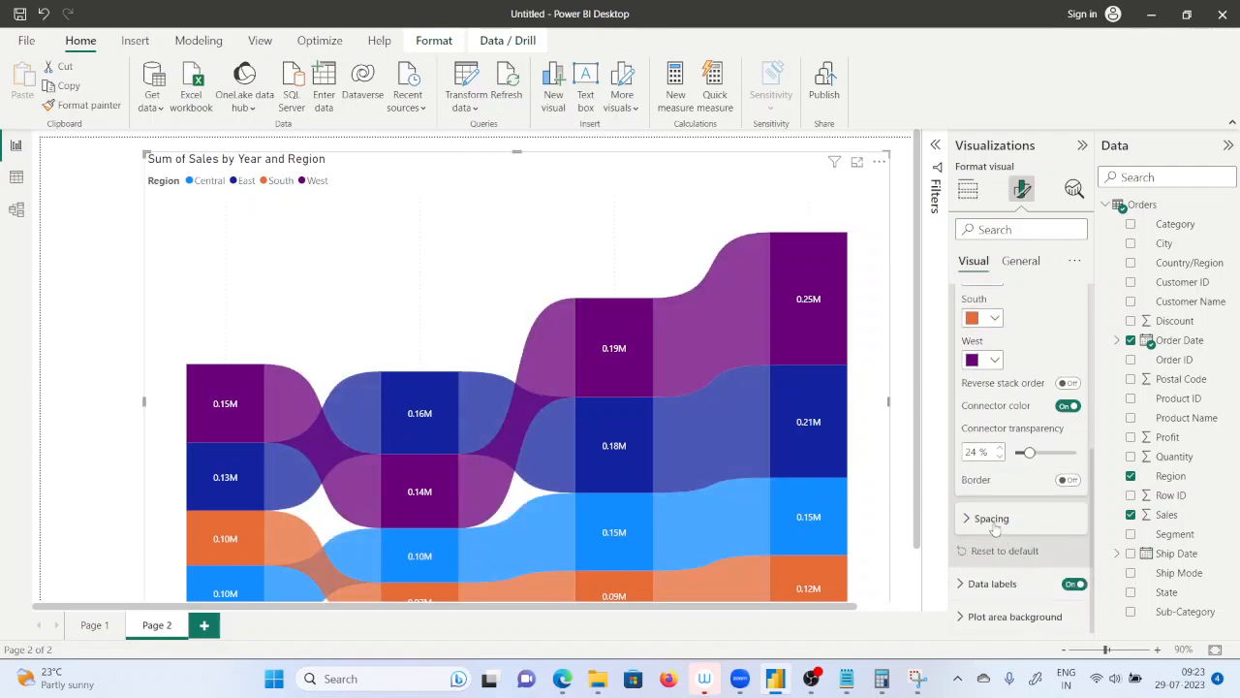
Set the spacing between the ribbons to 1 px and collapse the ribbon formatting options.
left_click(992, 522)
scroll(1013, 523, "down", 1)
left_click_drag(1016, 514, 1031, 519)
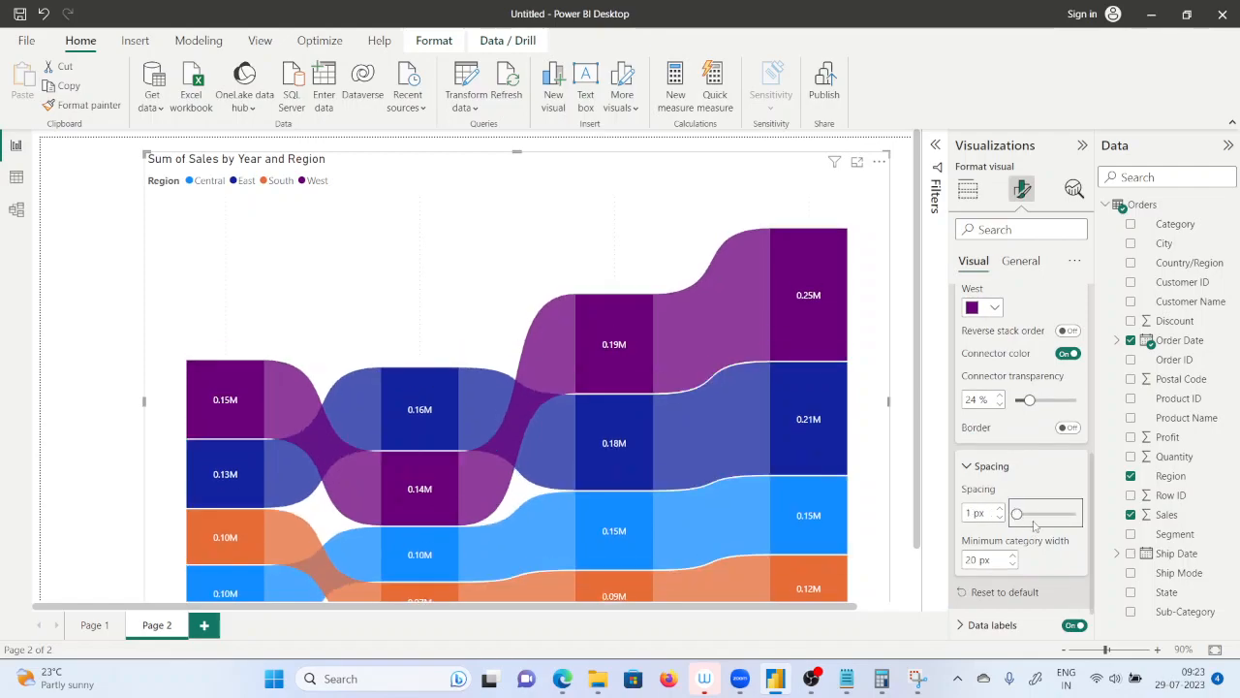
scroll(1008, 465, "up", 4)
scroll(1004, 419, "up", 2)
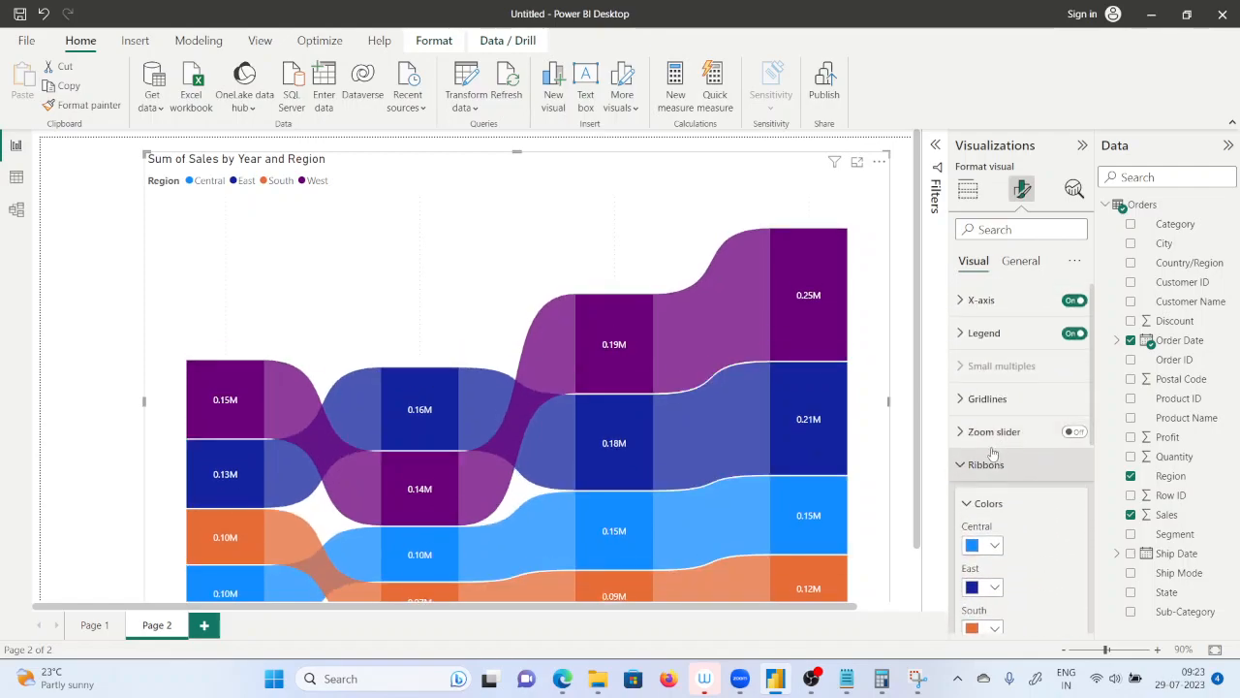
left_click(974, 470)
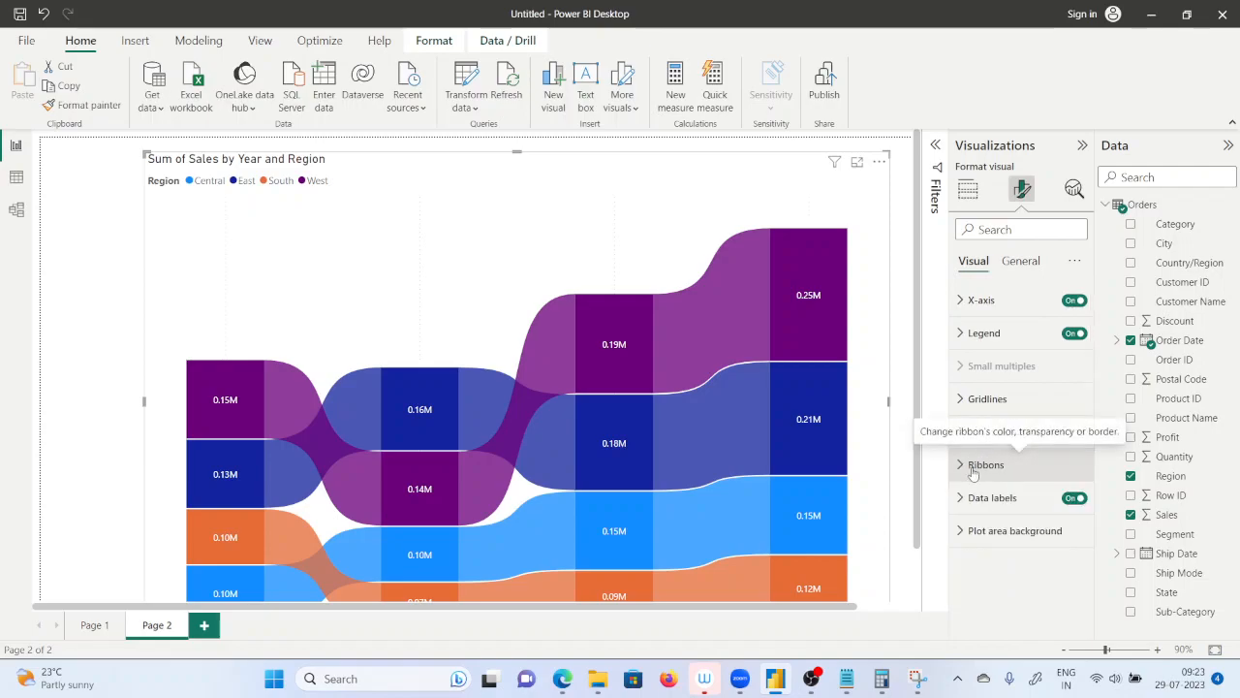
Change the West ribbon's color to the custom bright green #1CF138.
left_click(974, 467)
scroll(979, 475, "down", 2)
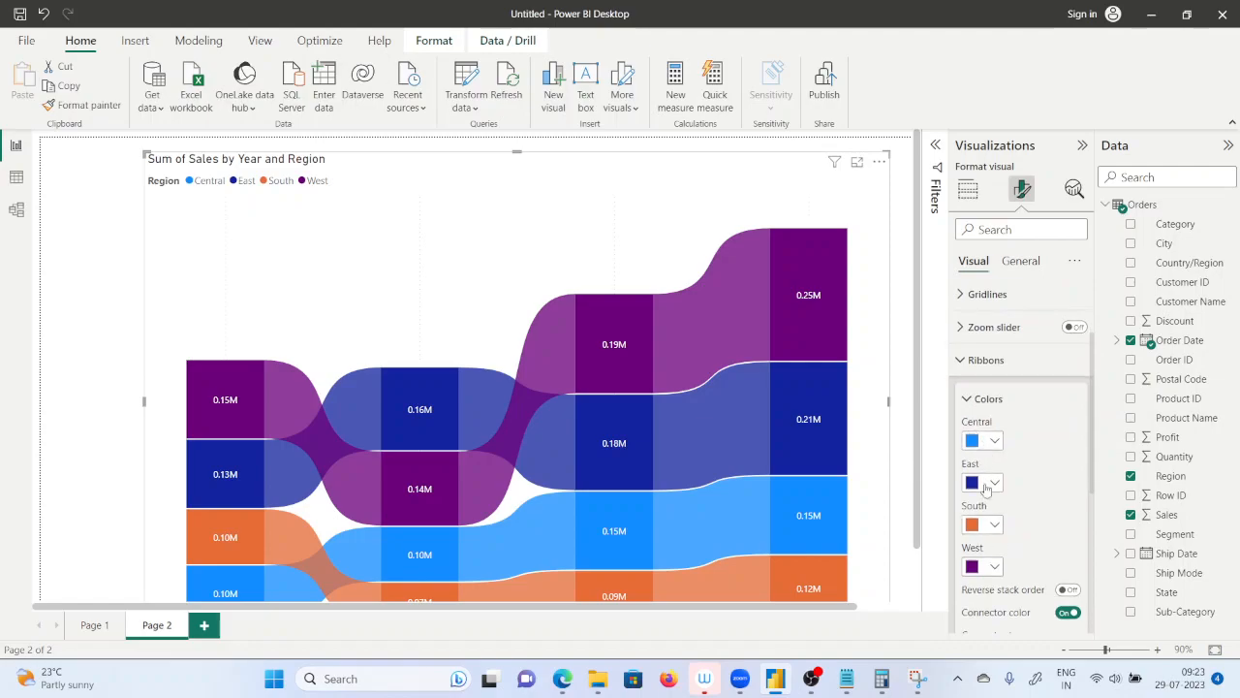
left_click(997, 566)
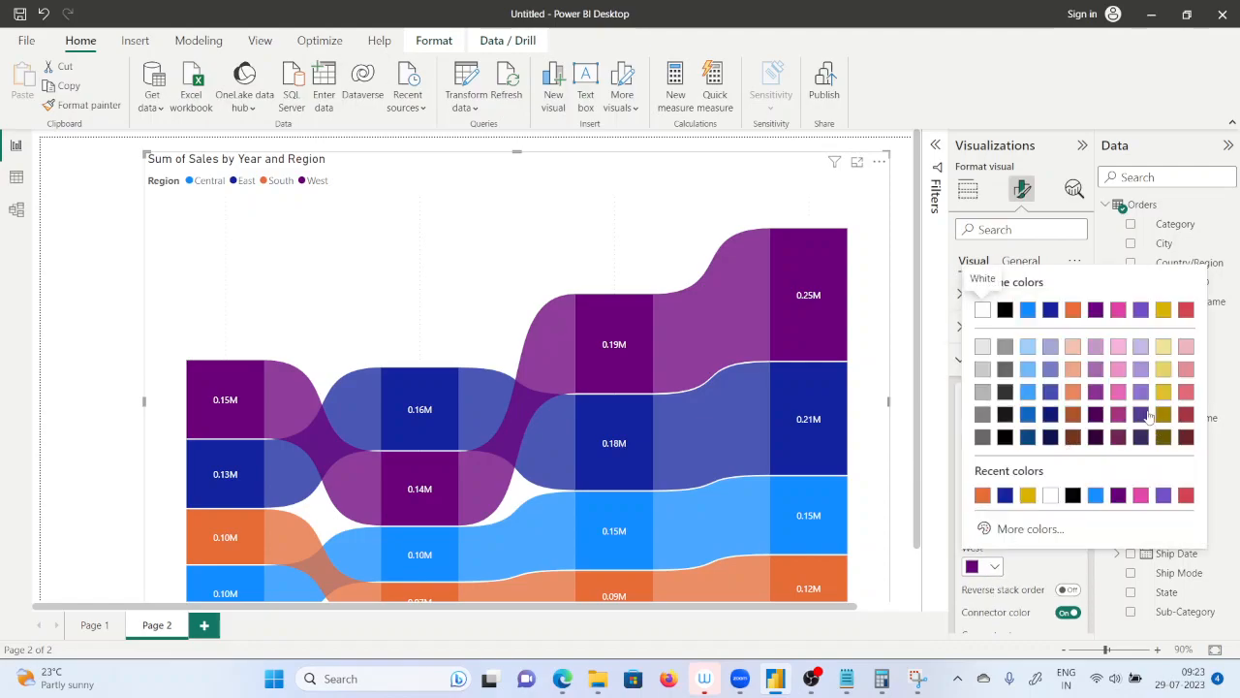
left_click(1008, 531)
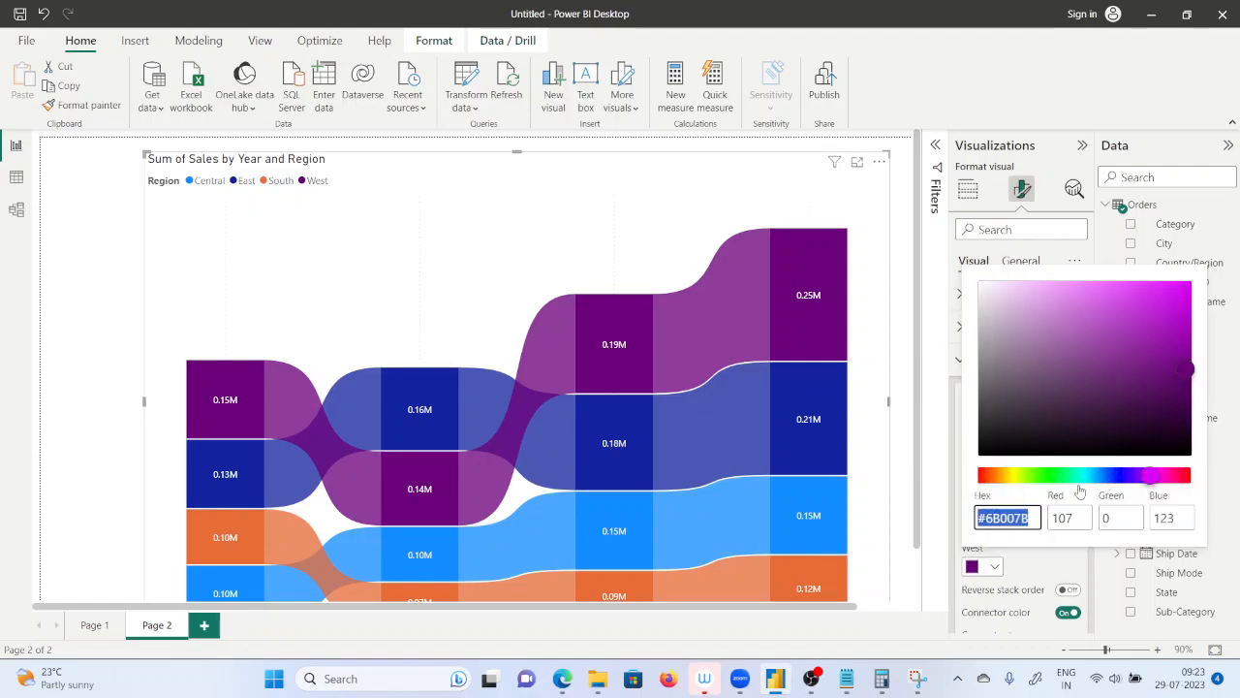
left_click(1054, 474)
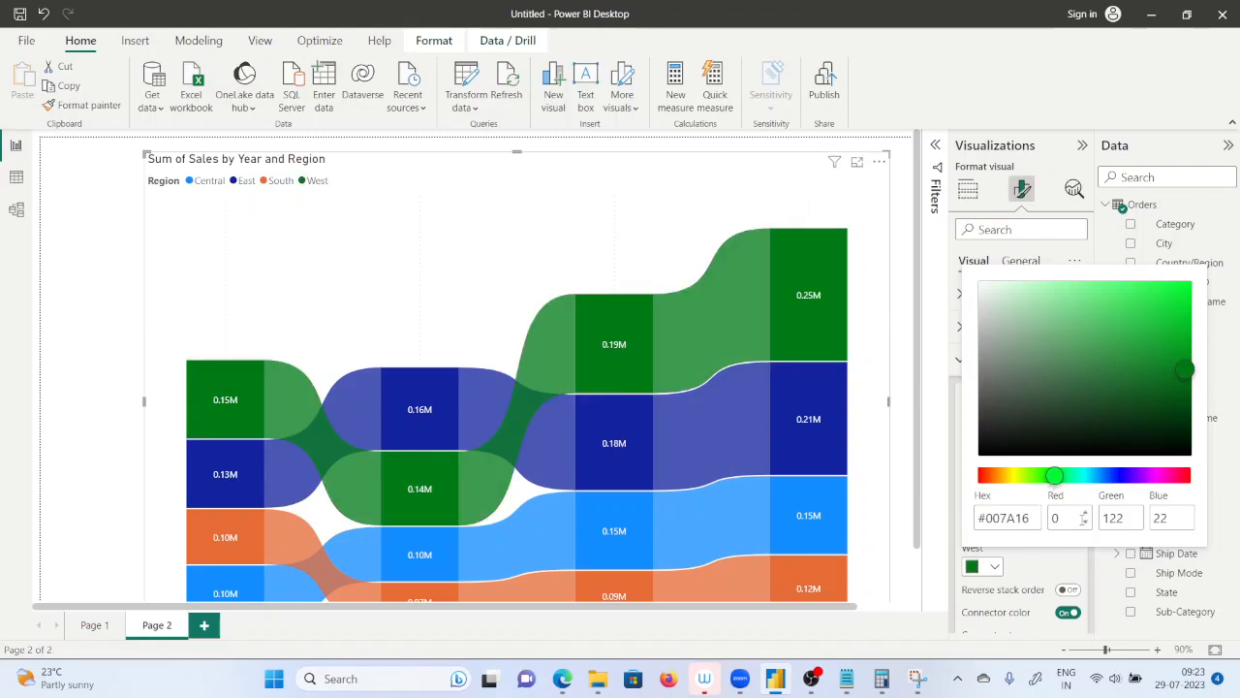
left_click(1067, 474)
left_click(1165, 295)
left_click(1053, 475)
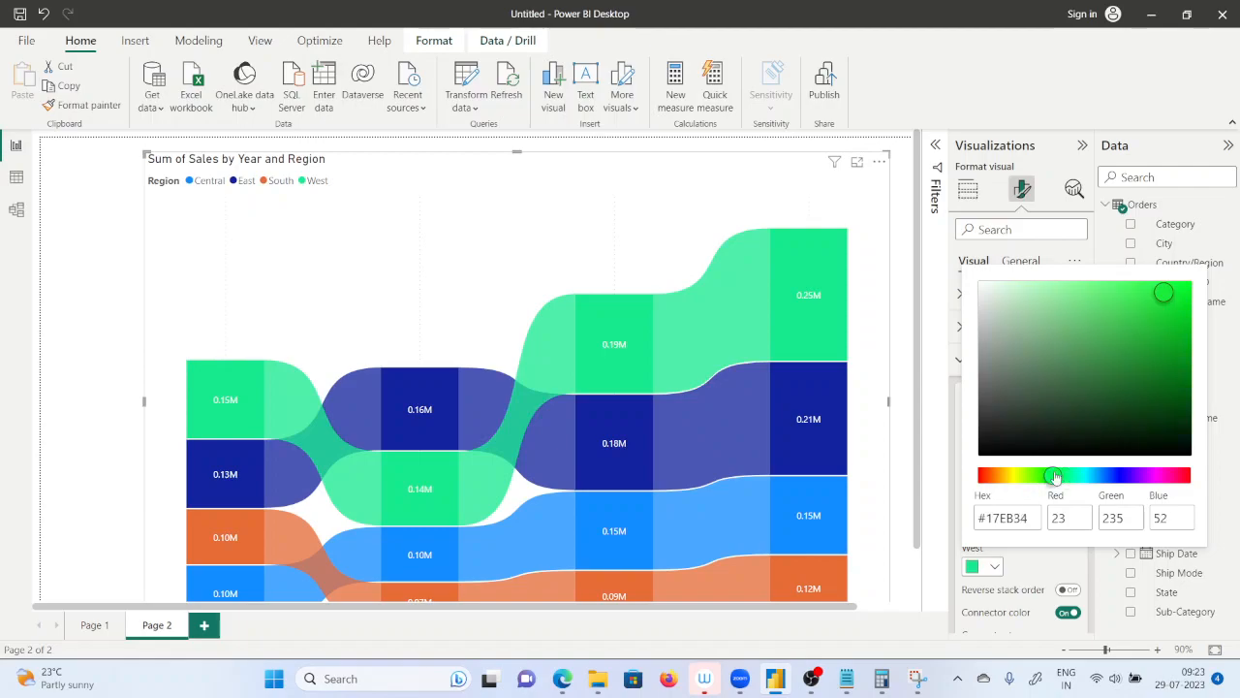
left_click(1160, 289)
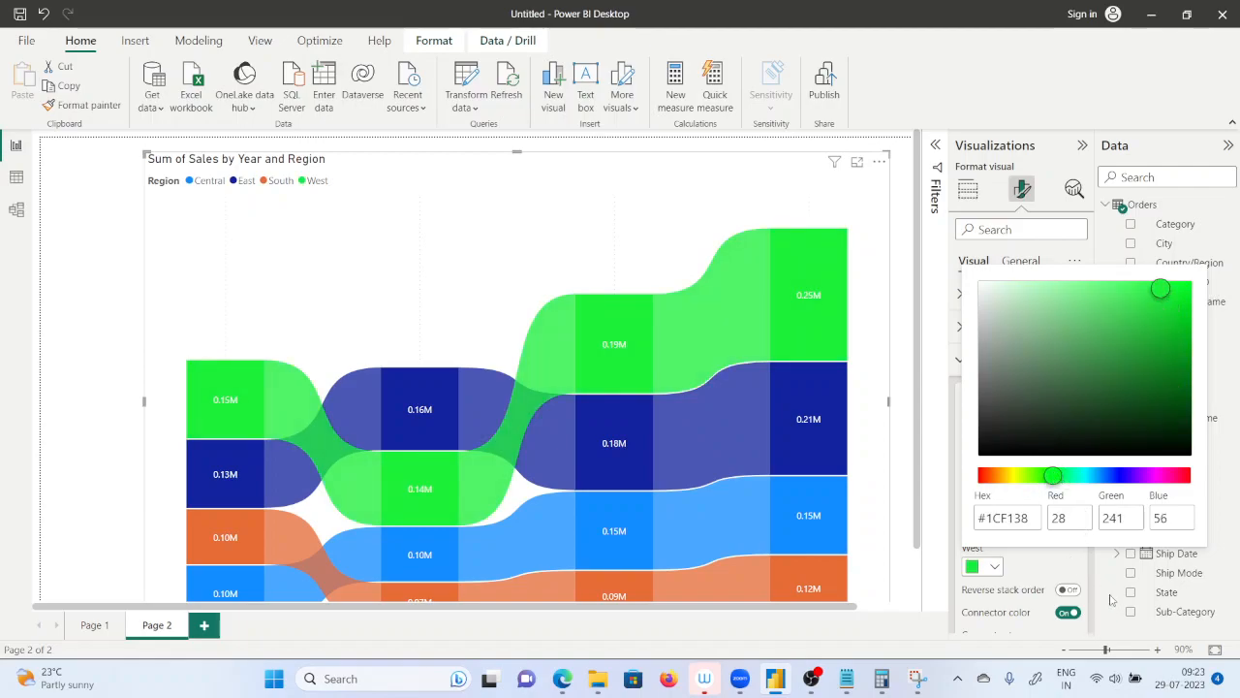
left_click(1112, 601)
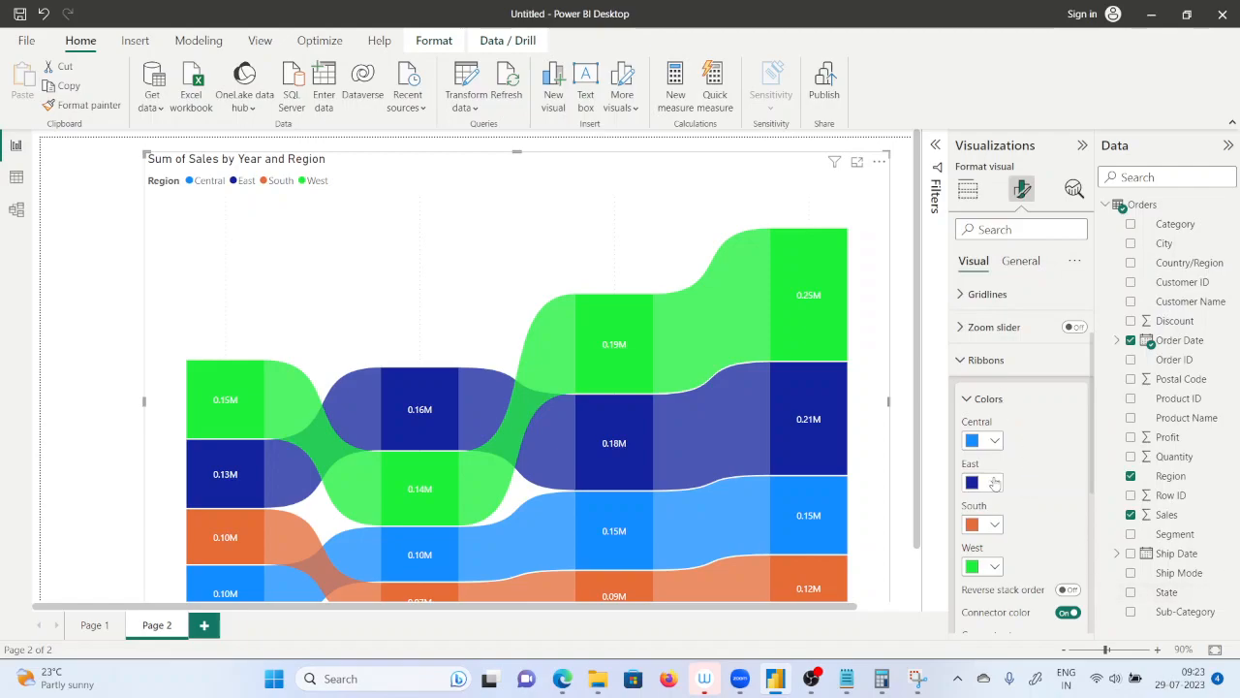
Set the spacing between the ribbon chart's ribbons to 11 px.
scroll(994, 482, "down", 2)
scroll(1027, 570, "down", 2)
left_click_drag(1015, 562, 1028, 564)
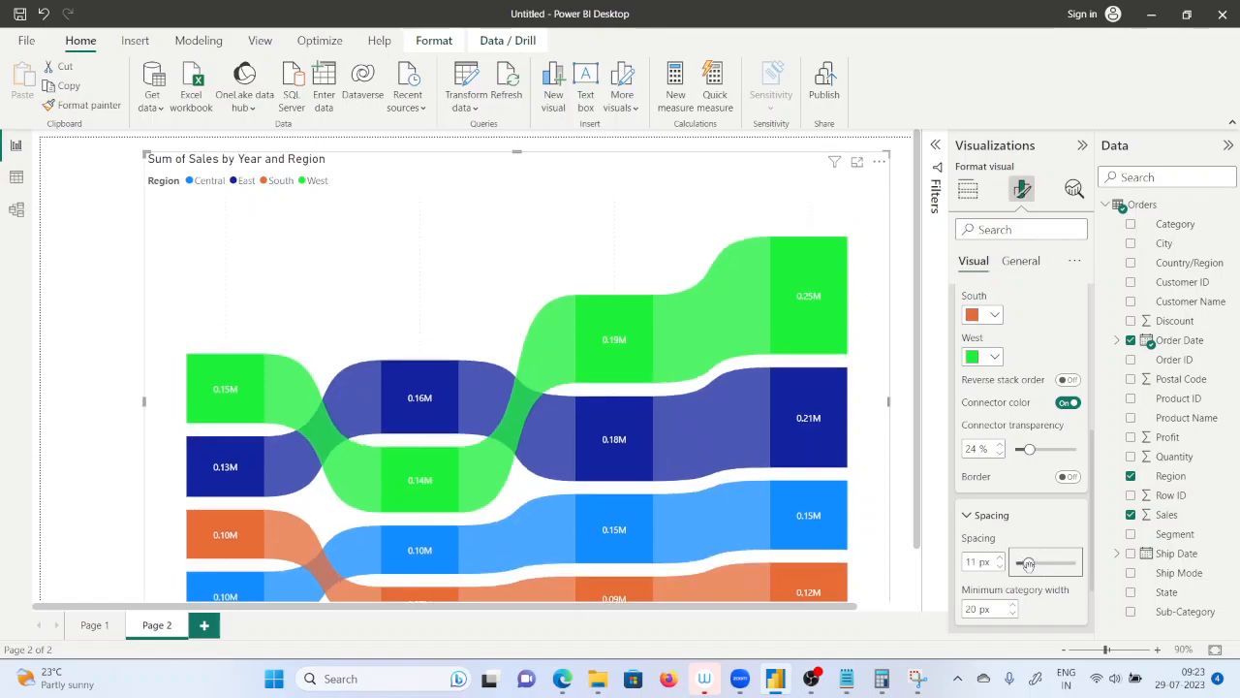
scroll(858, 475, "down", 1)
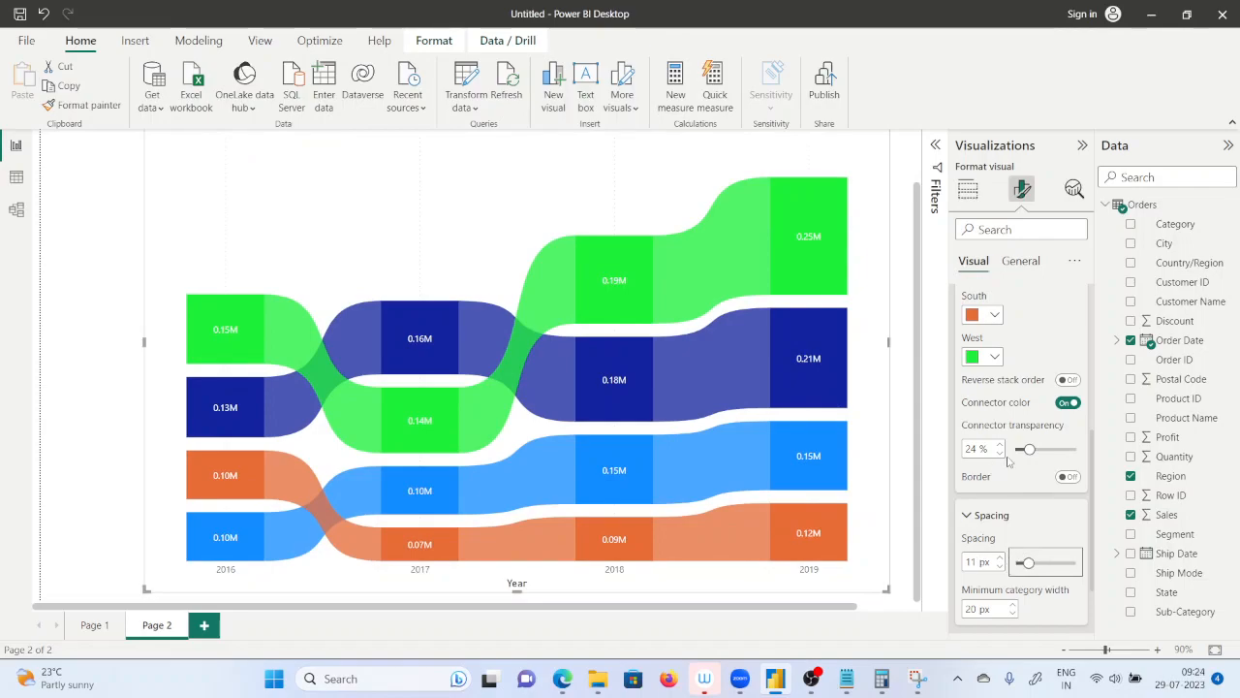
Set the connector transparency of the ribbons to 22 %.
mouse_move(1029, 450)
left_mouse_down()
mouse_move(1064, 449)
mouse_move(1022, 450)
left_mouse_up()
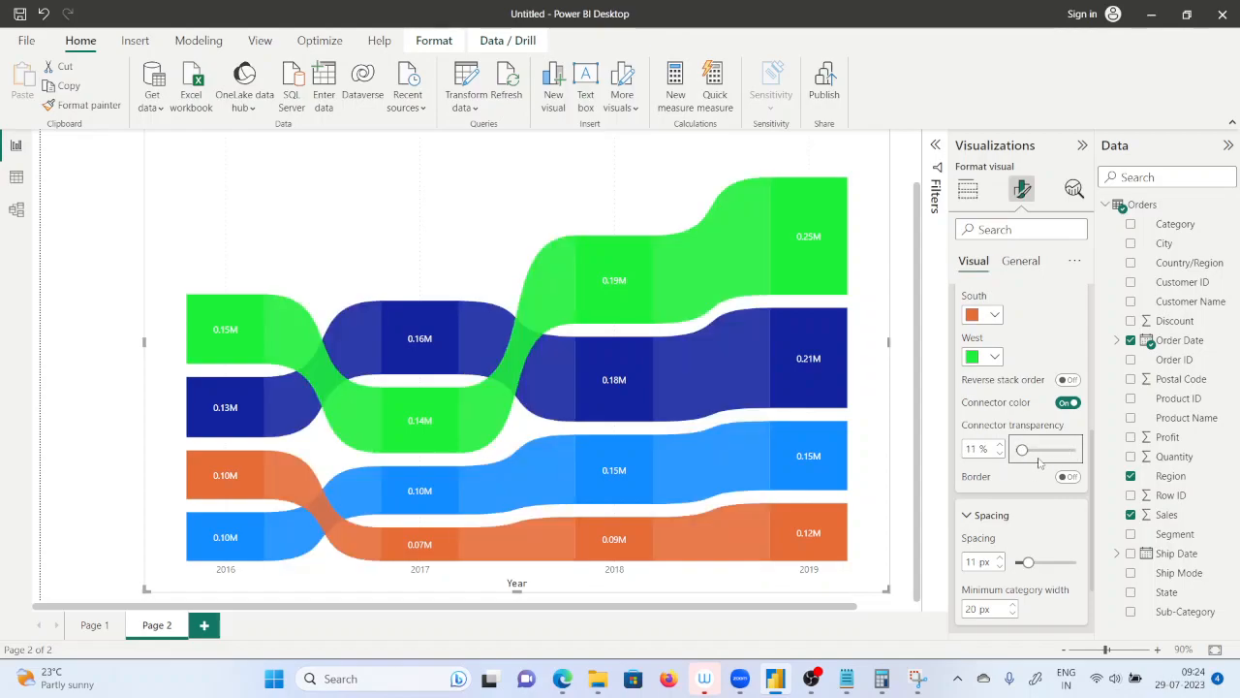
left_click(1038, 457)
left_click(1048, 458)
left_click(1028, 449)
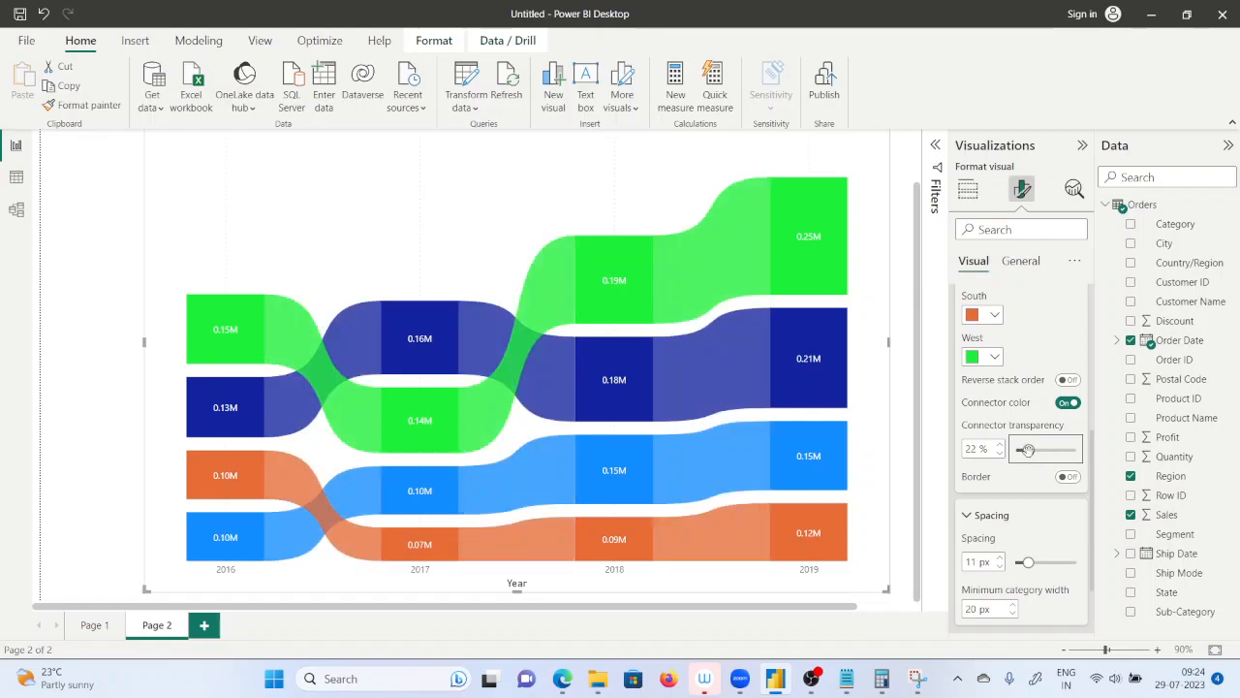
Set the display units of the ribbon chart's data label values to Thousands for all series.
scroll(1042, 545, "down", 2)
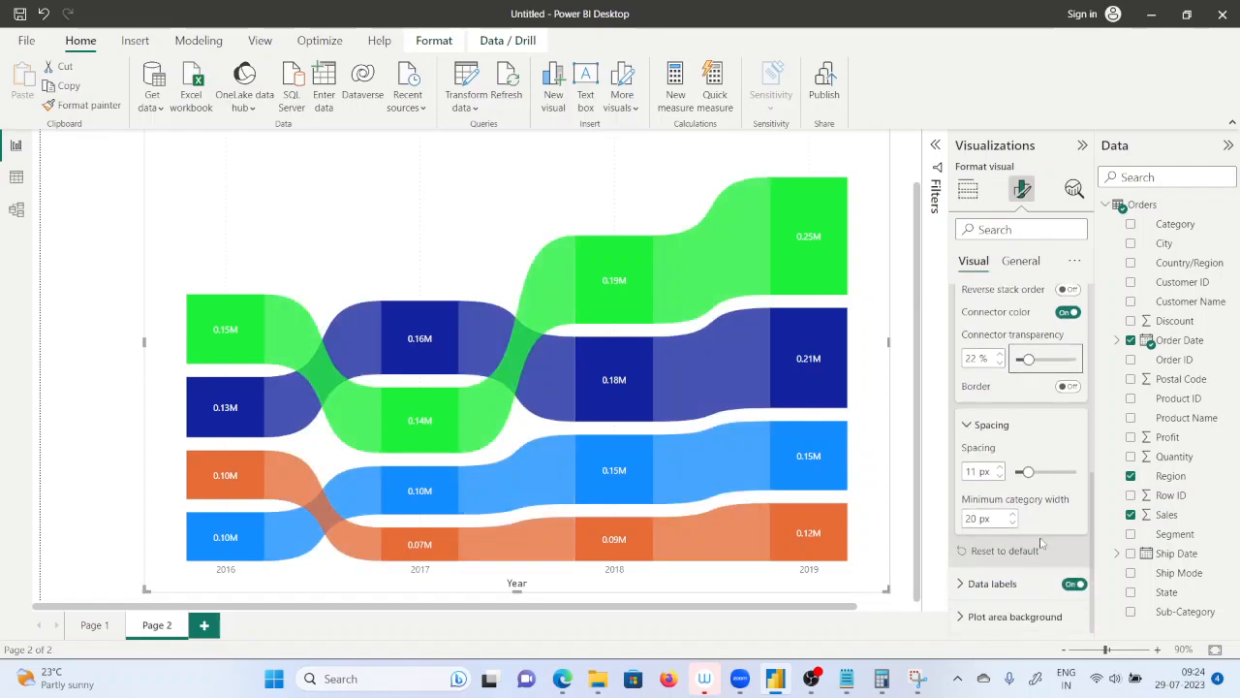
left_click(993, 583)
scroll(1022, 559, "down", 4)
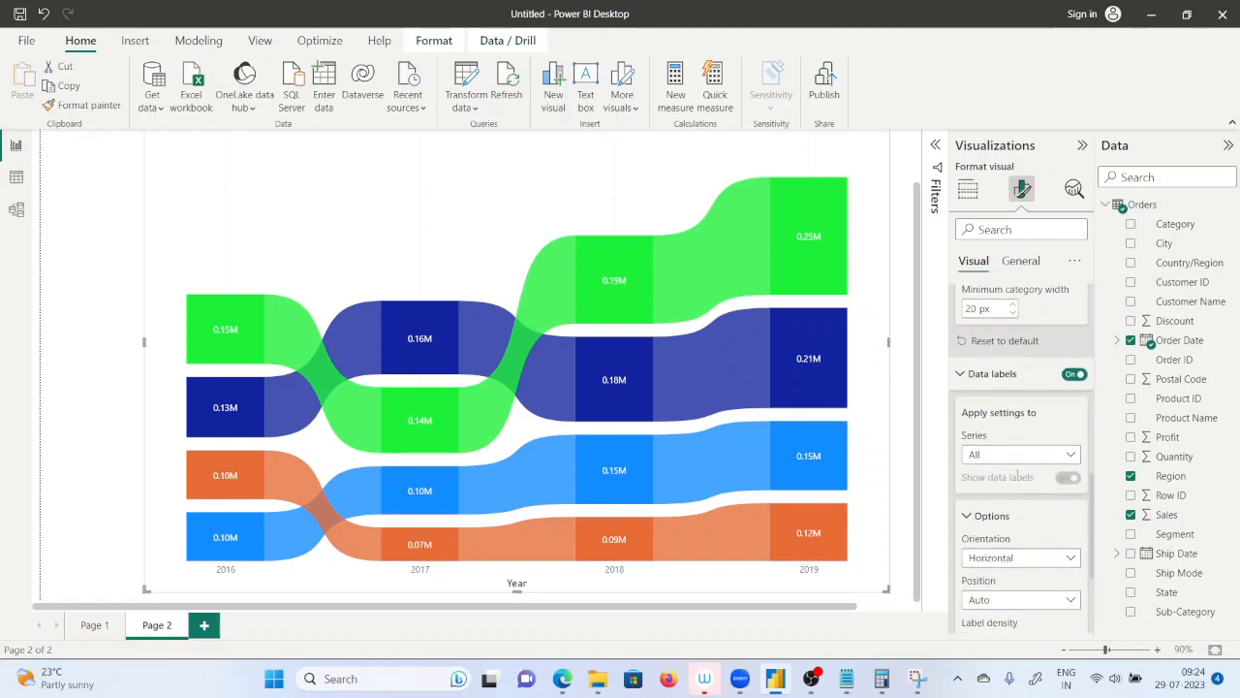
left_click(1070, 455)
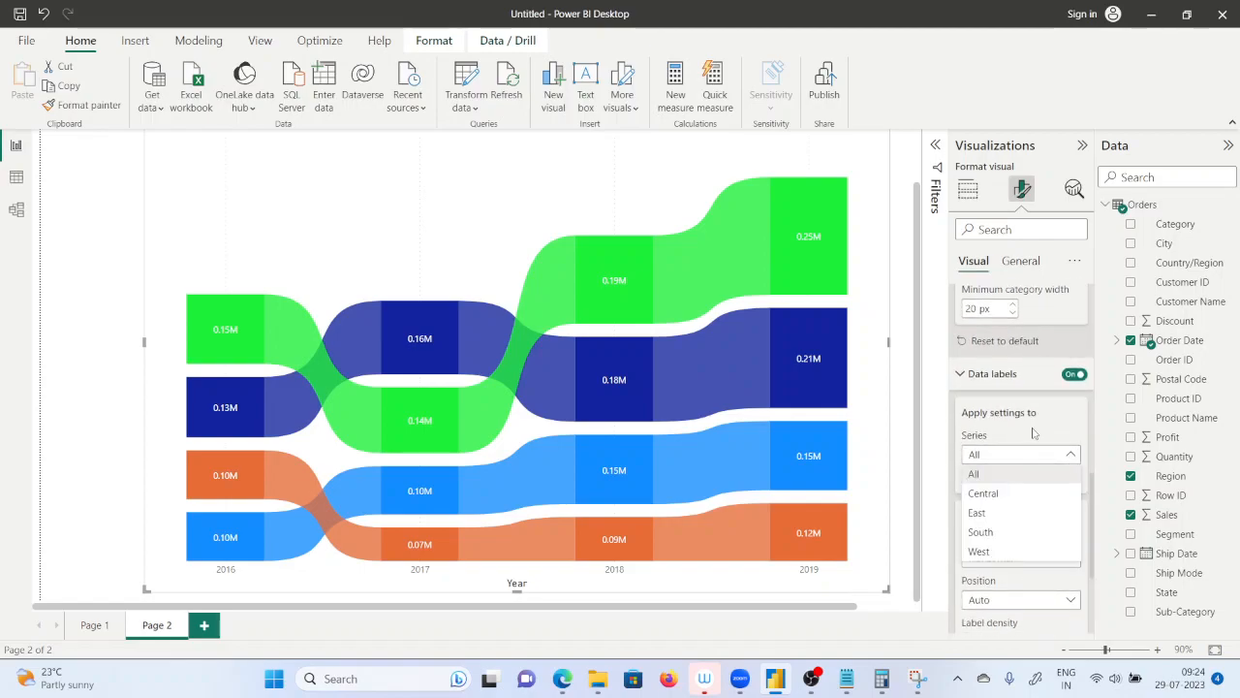
left_click(1036, 435)
scroll(1052, 519, "down", 3)
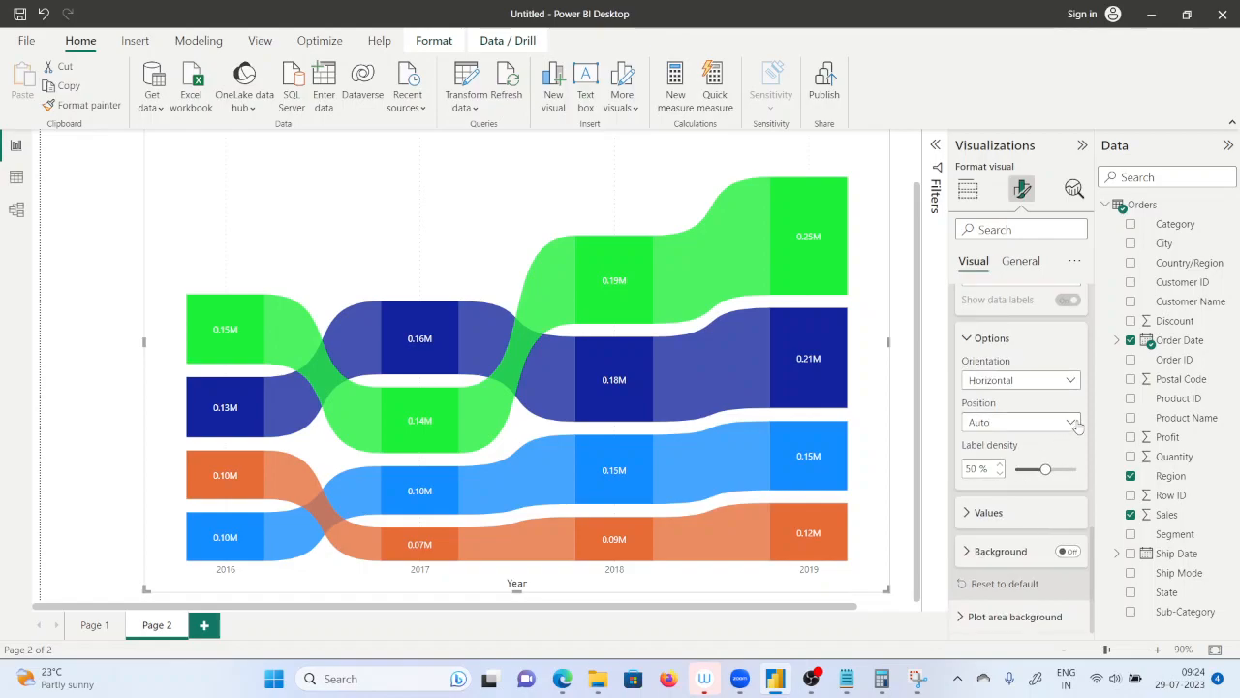
left_click(1004, 515)
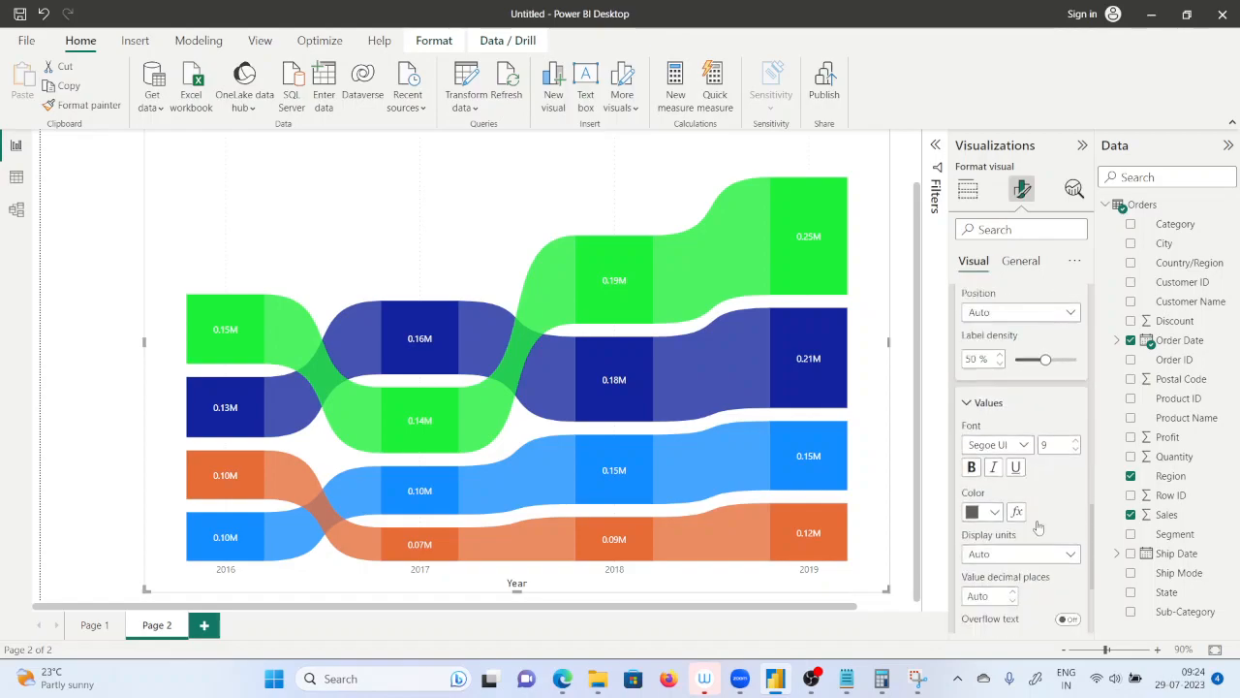
left_click(1070, 454)
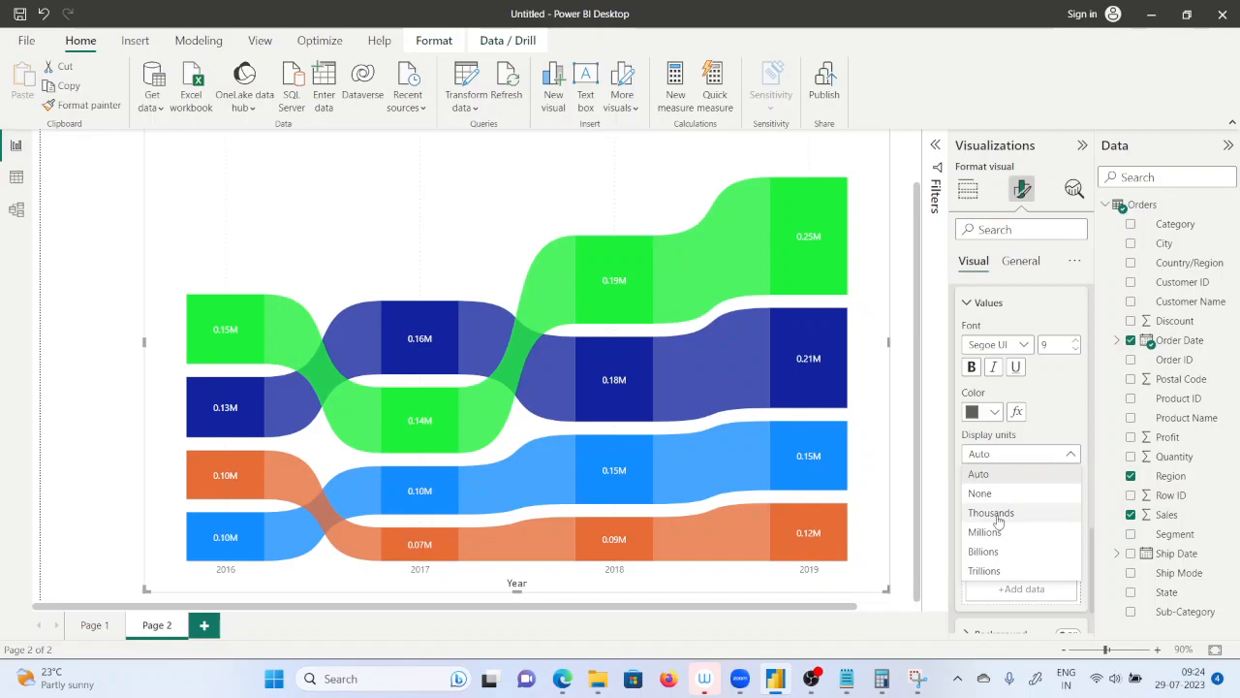
left_click(1005, 512)
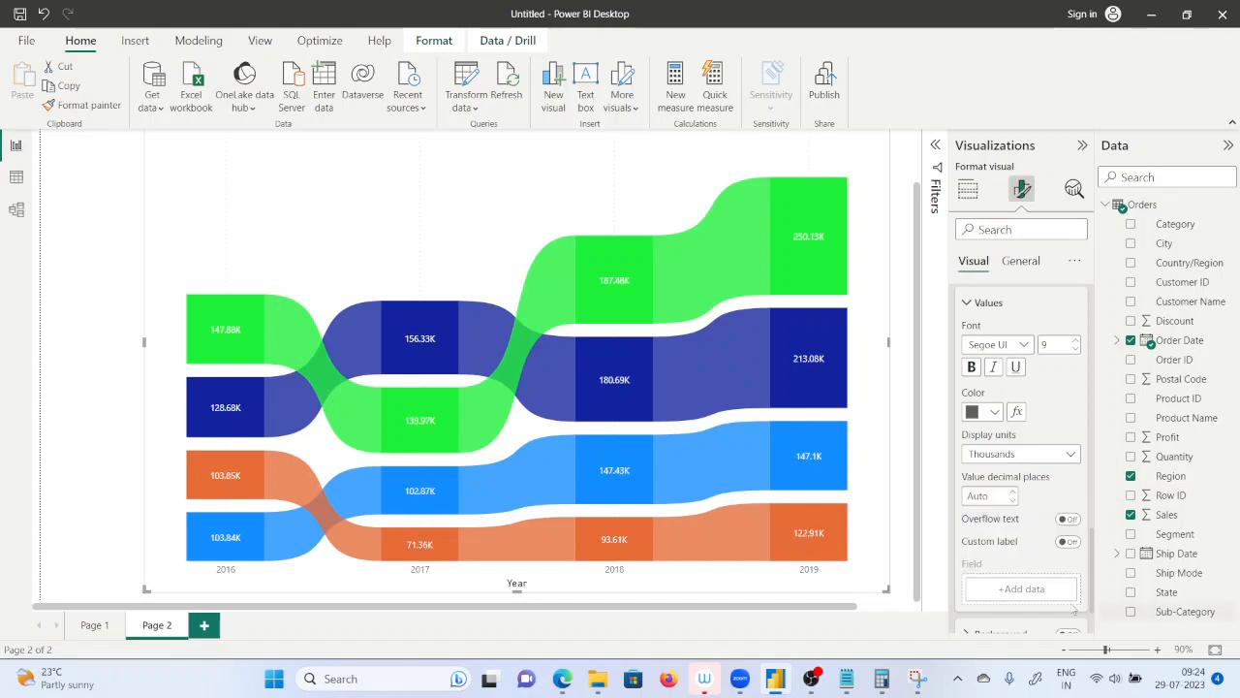
Collapse the visual formatting area and examine the ribbon tooltips for each region's yearly sales, sales change and rank.
left_click(1082, 145)
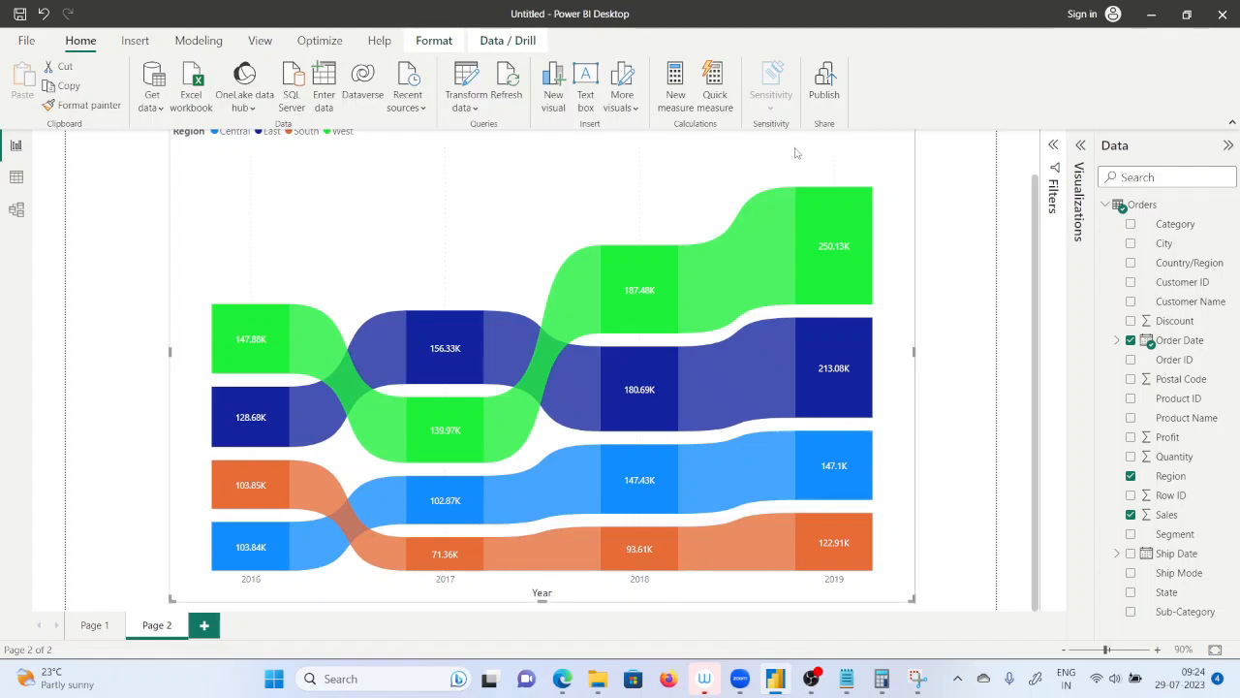
mouse_move(760, 346)
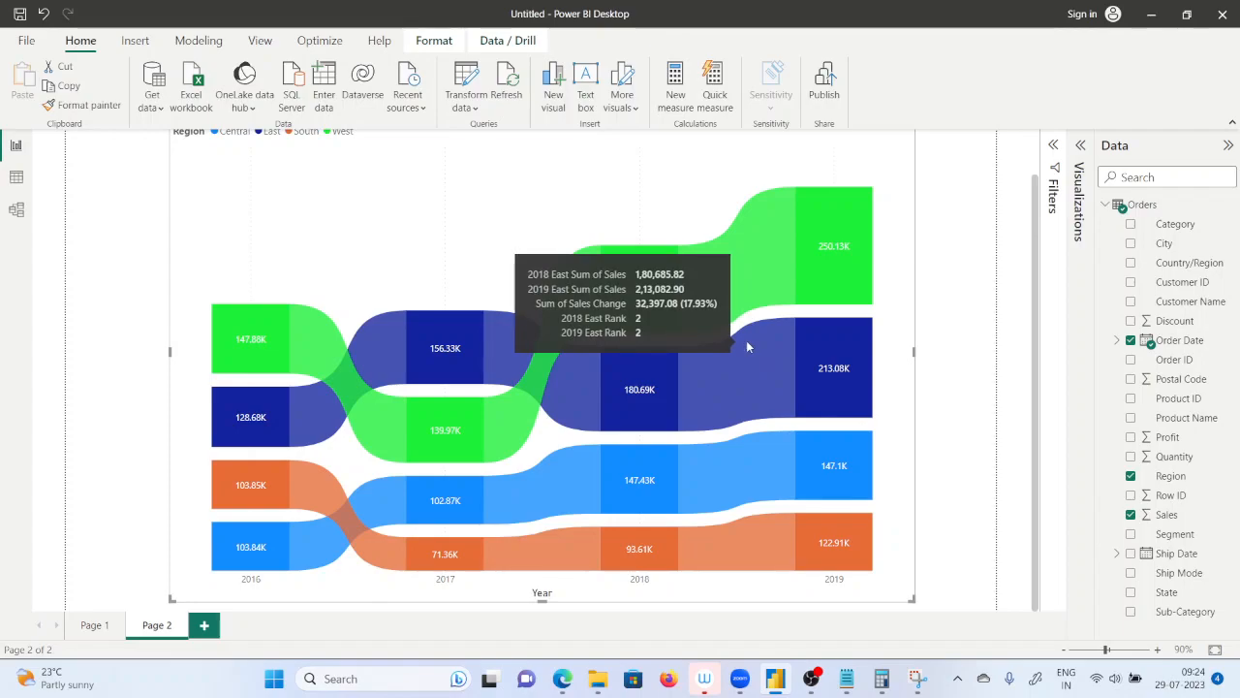
mouse_move(776, 210)
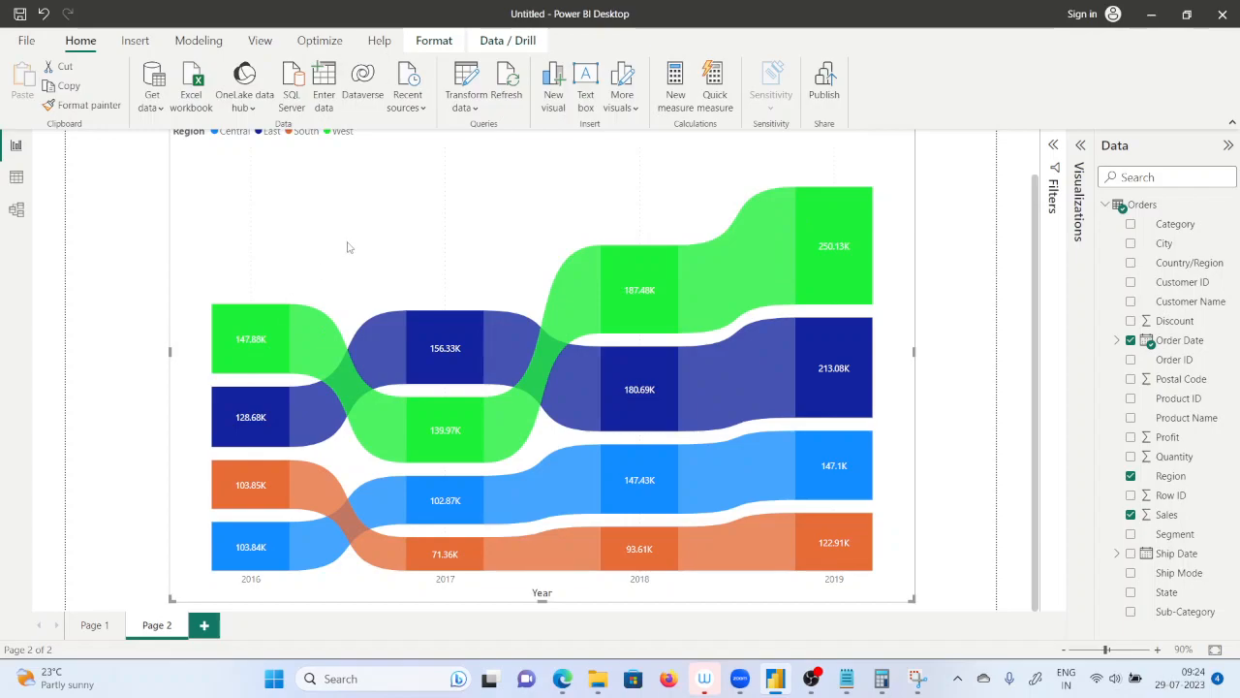
mouse_move(255, 338)
mouse_move(329, 347)
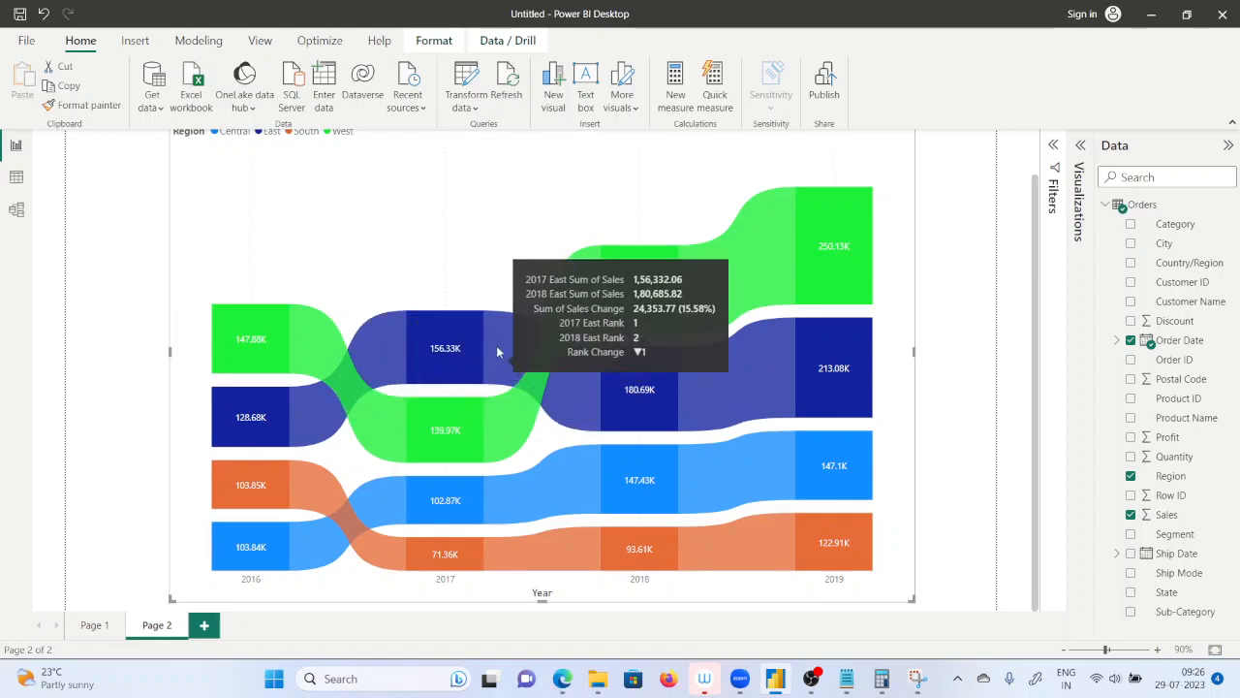
mouse_move(544, 338)
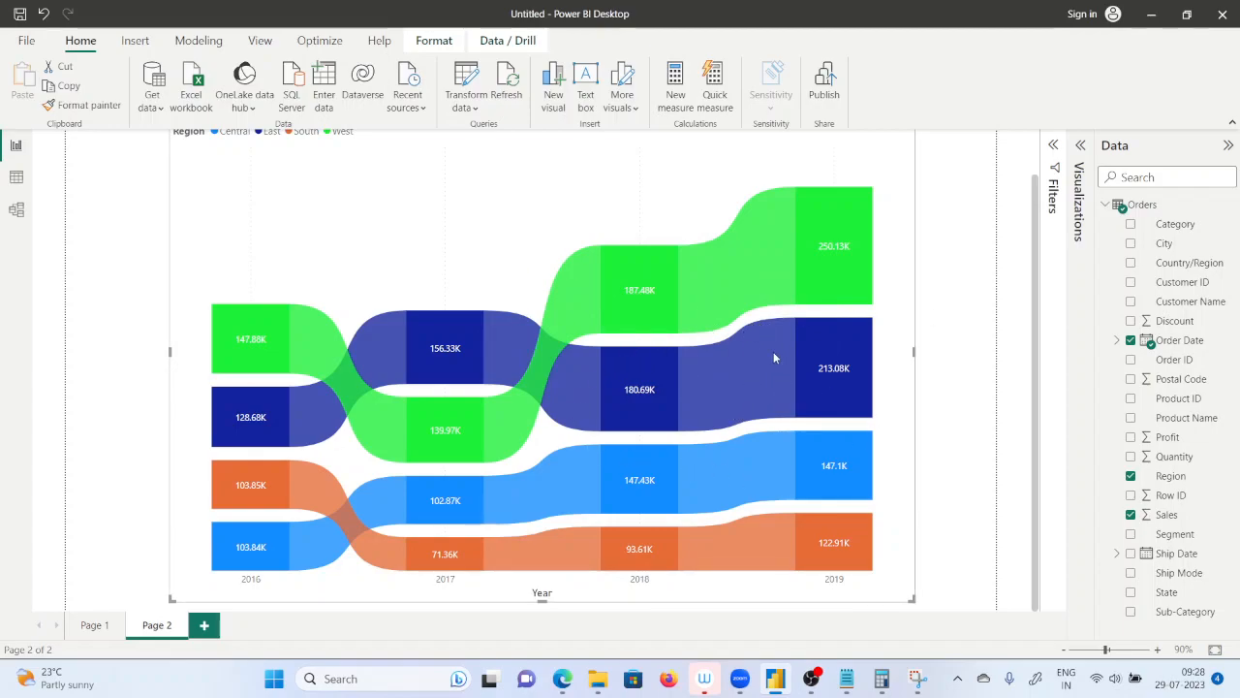
mouse_move(772, 356)
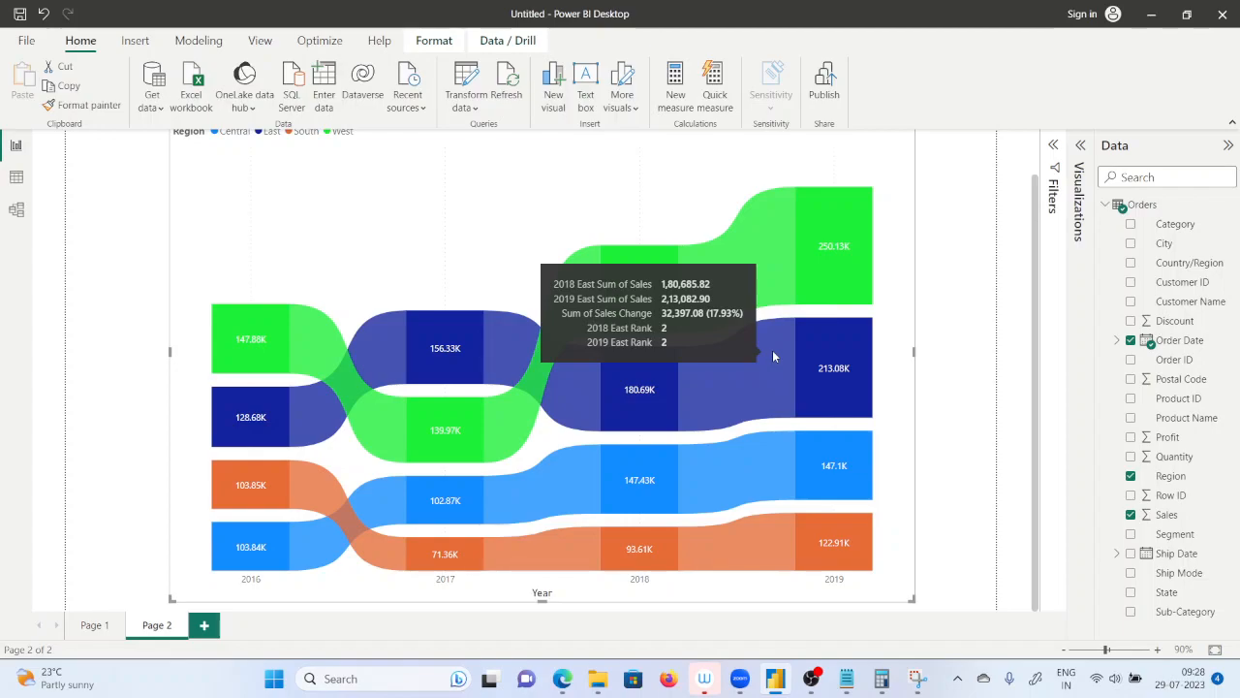
mouse_move(443, 504)
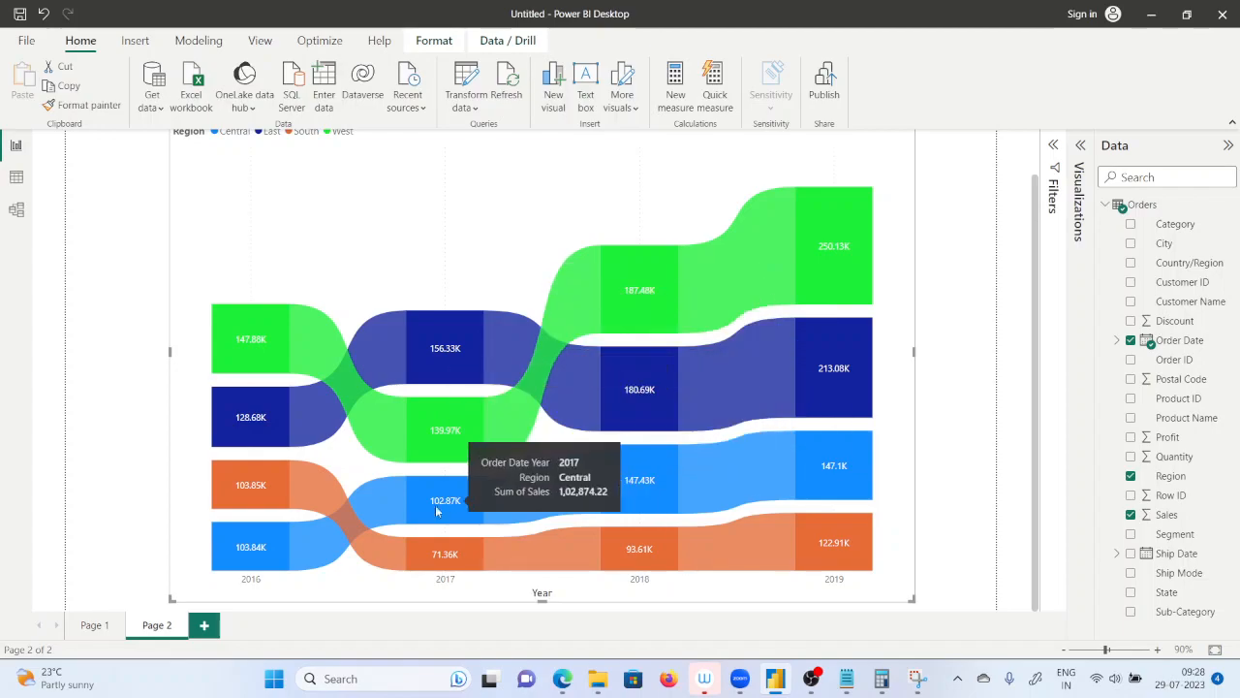
mouse_move(437, 462)
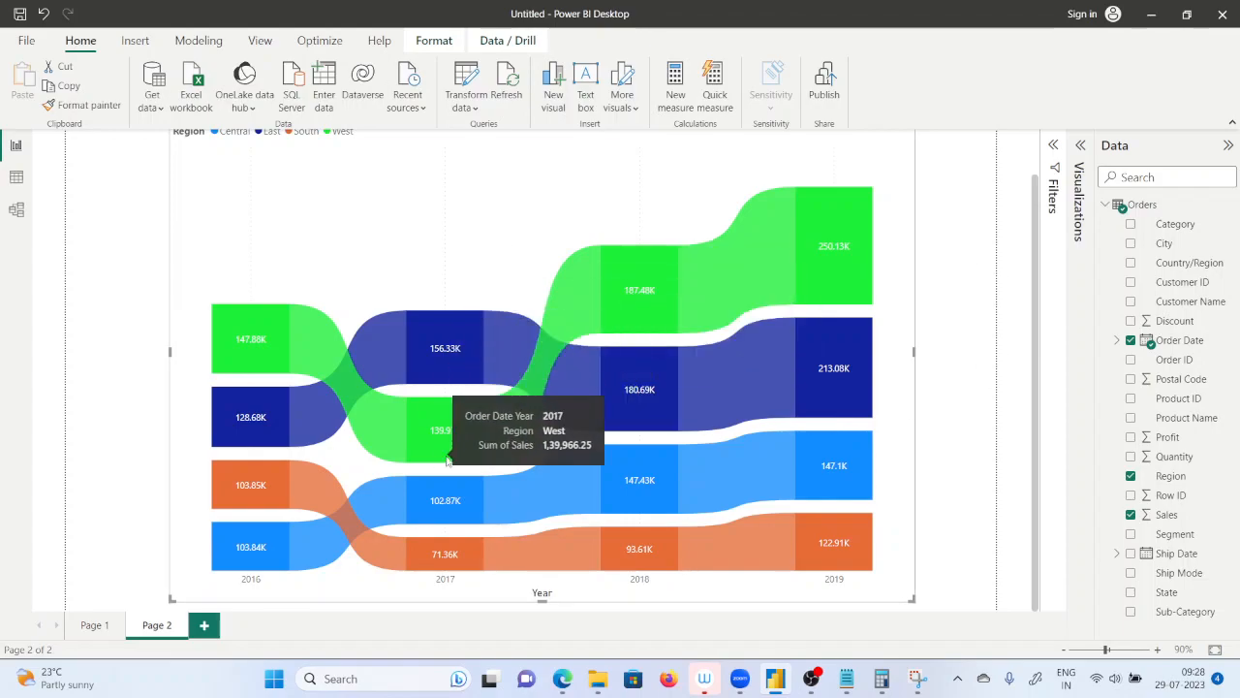
mouse_move(799, 405)
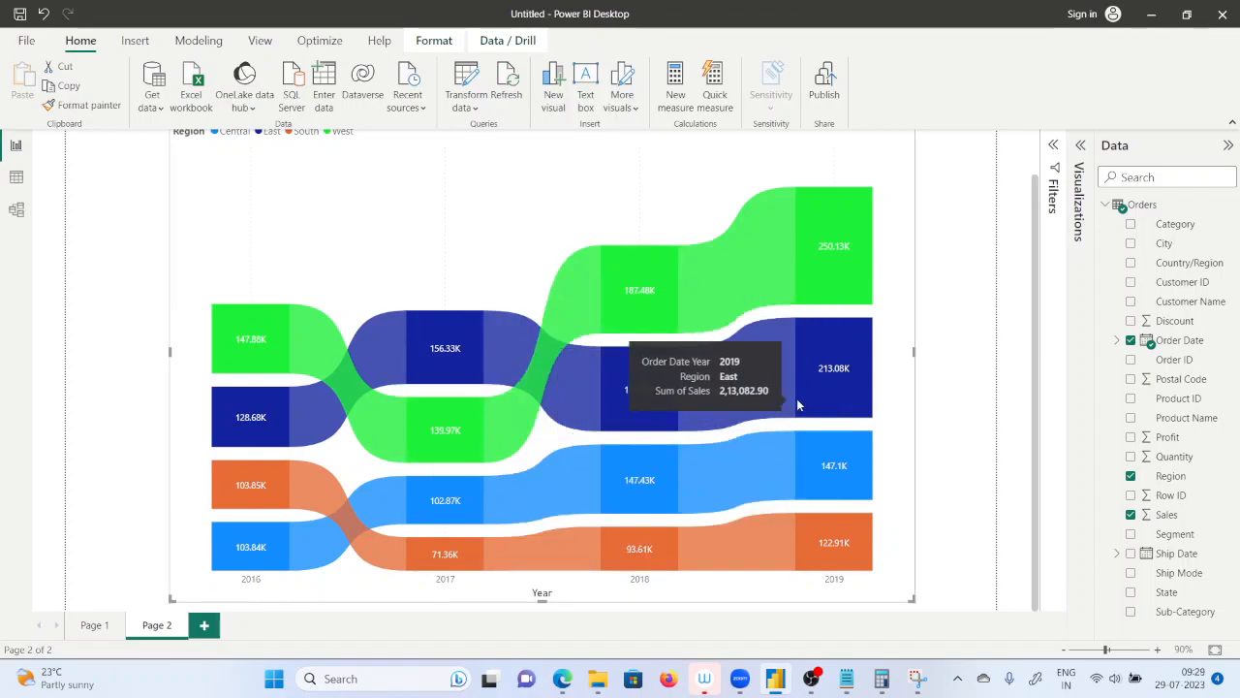
scroll(706, 388, "up", 1)
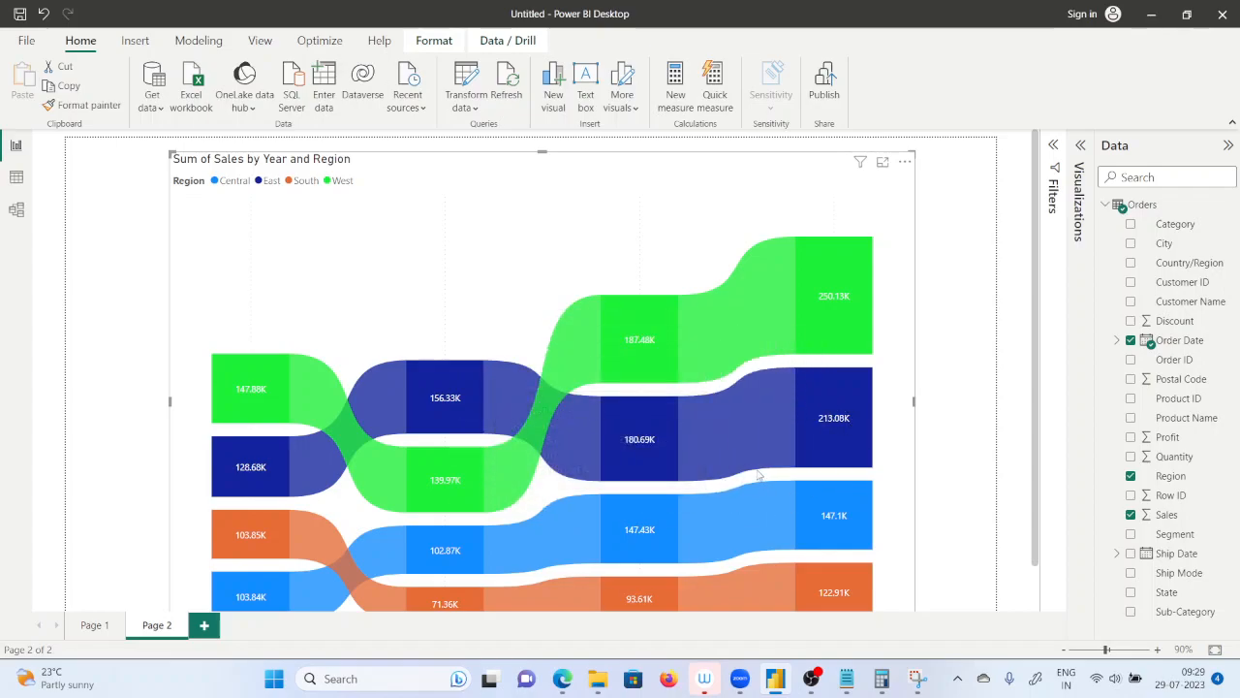
scroll(758, 473, "down", 1)
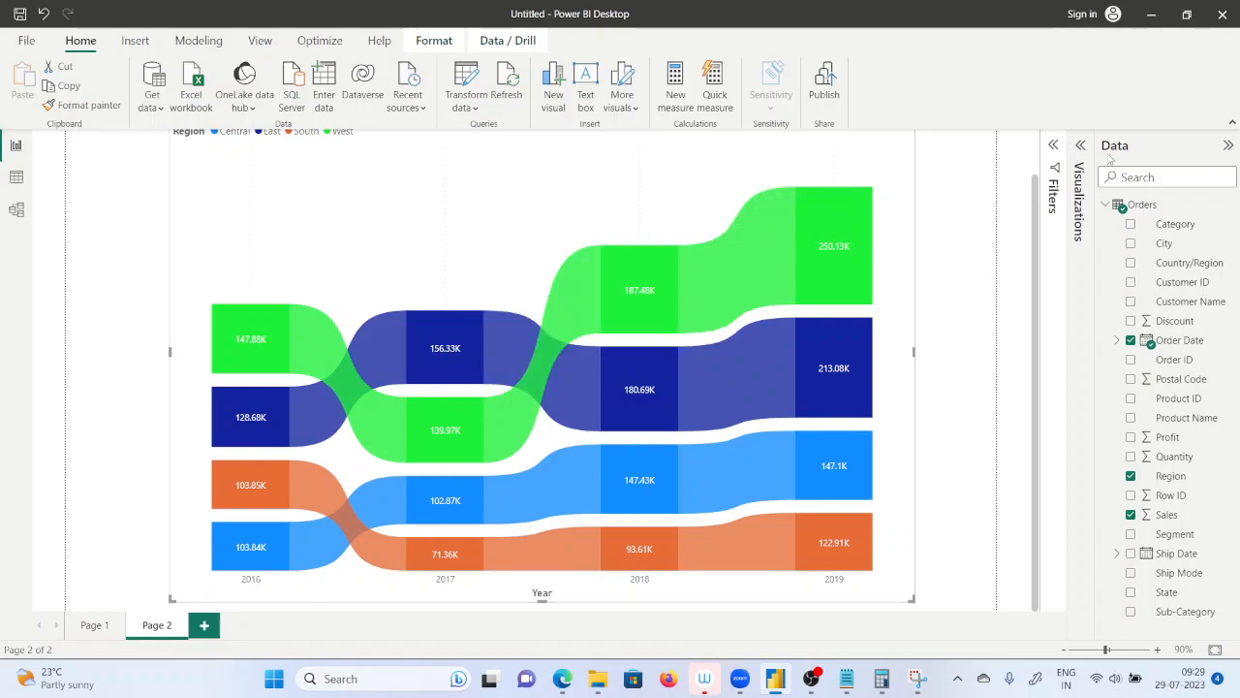
Add a third report page with an empty line chart, placed near the middle of the canvas and slightly enlarged.
left_click(1080, 145)
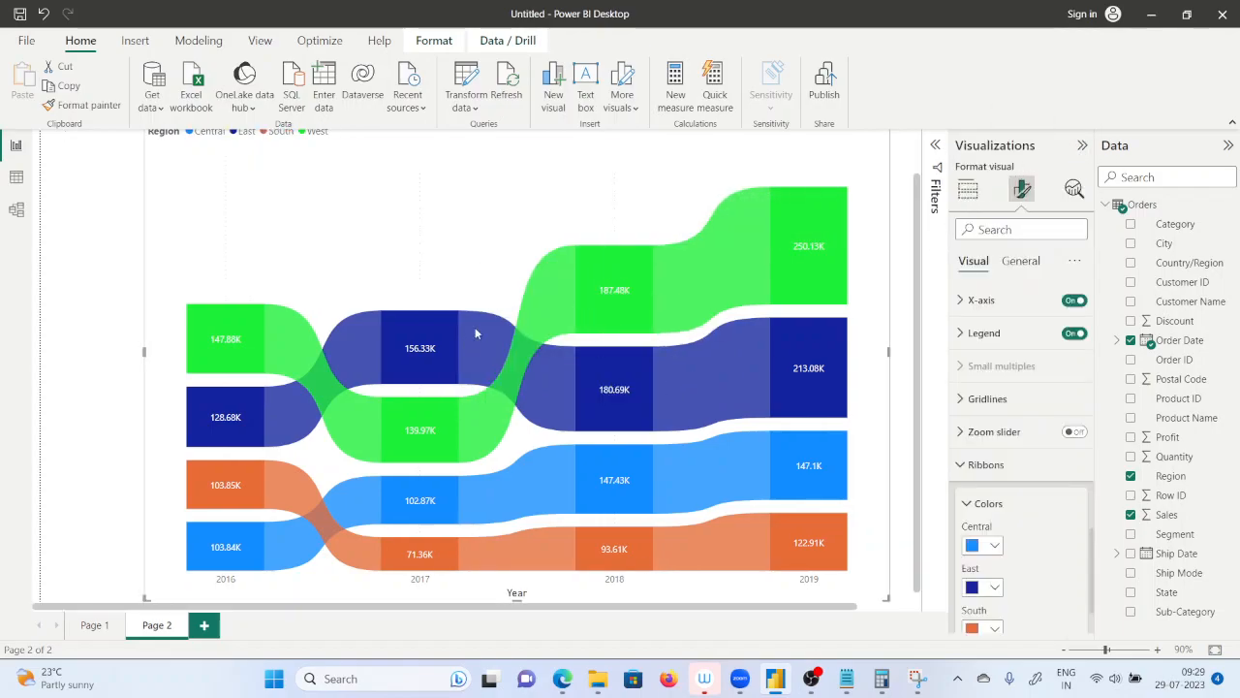
scroll(388, 362, "up", 1)
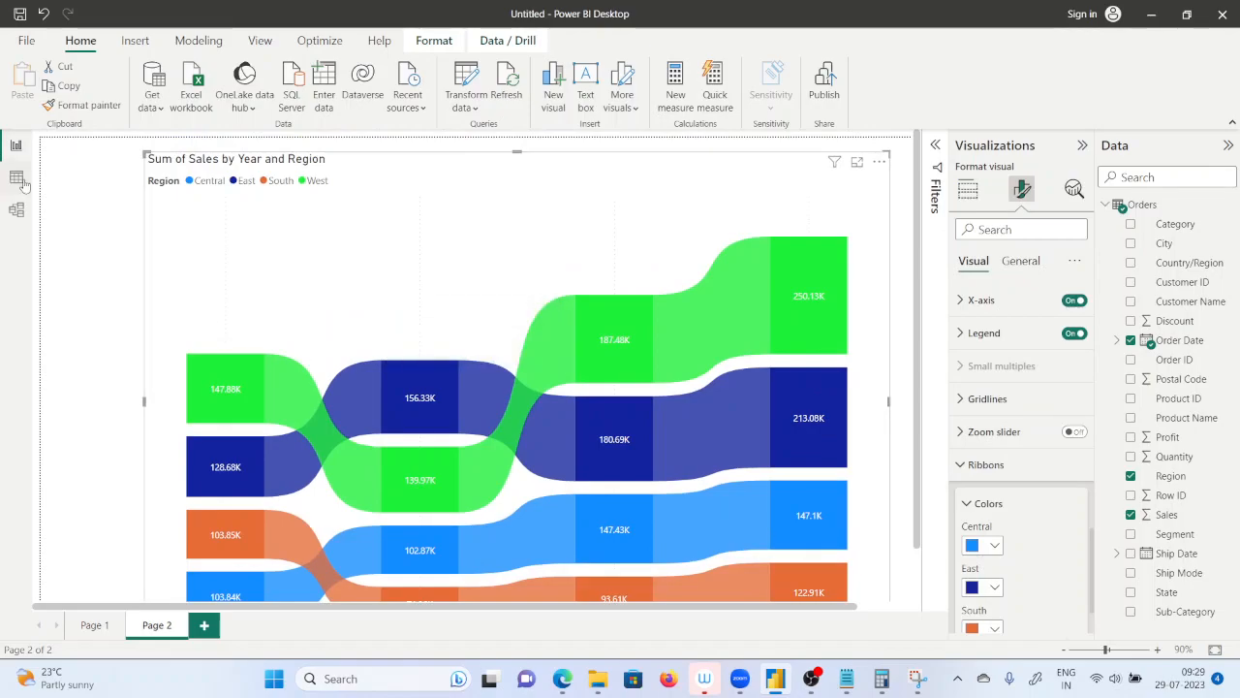
left_click(204, 624)
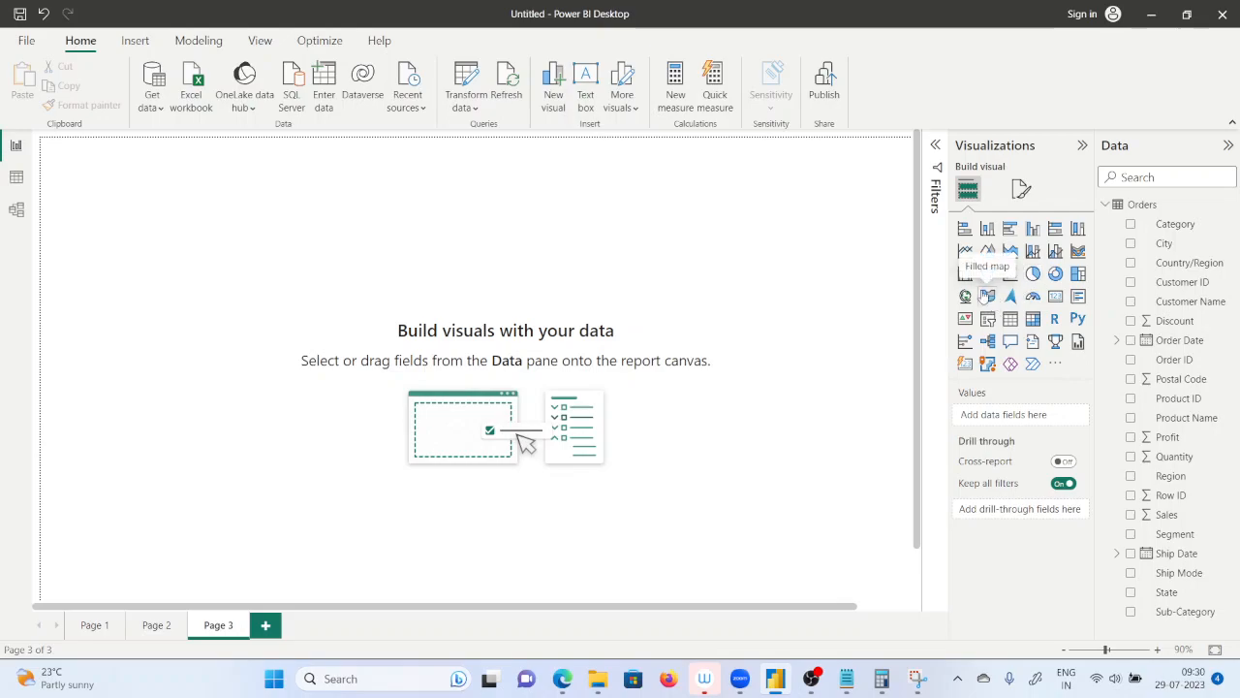
left_click(965, 251)
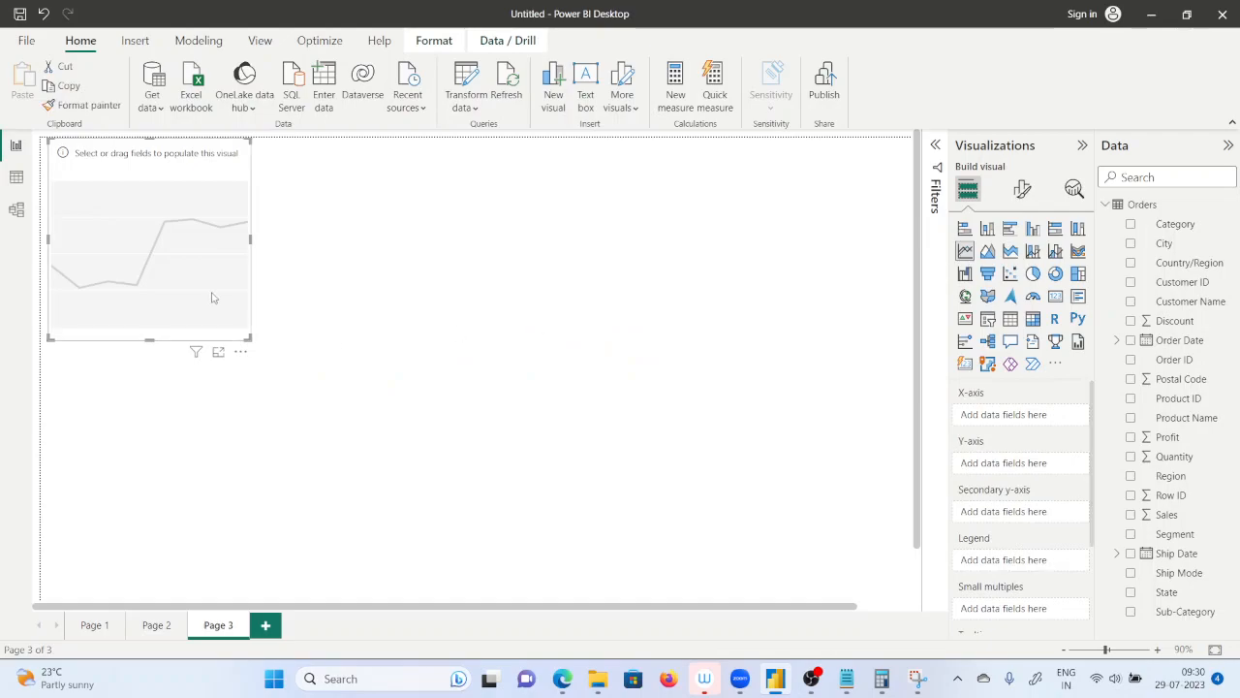
left_click_drag(117, 205, 387, 301)
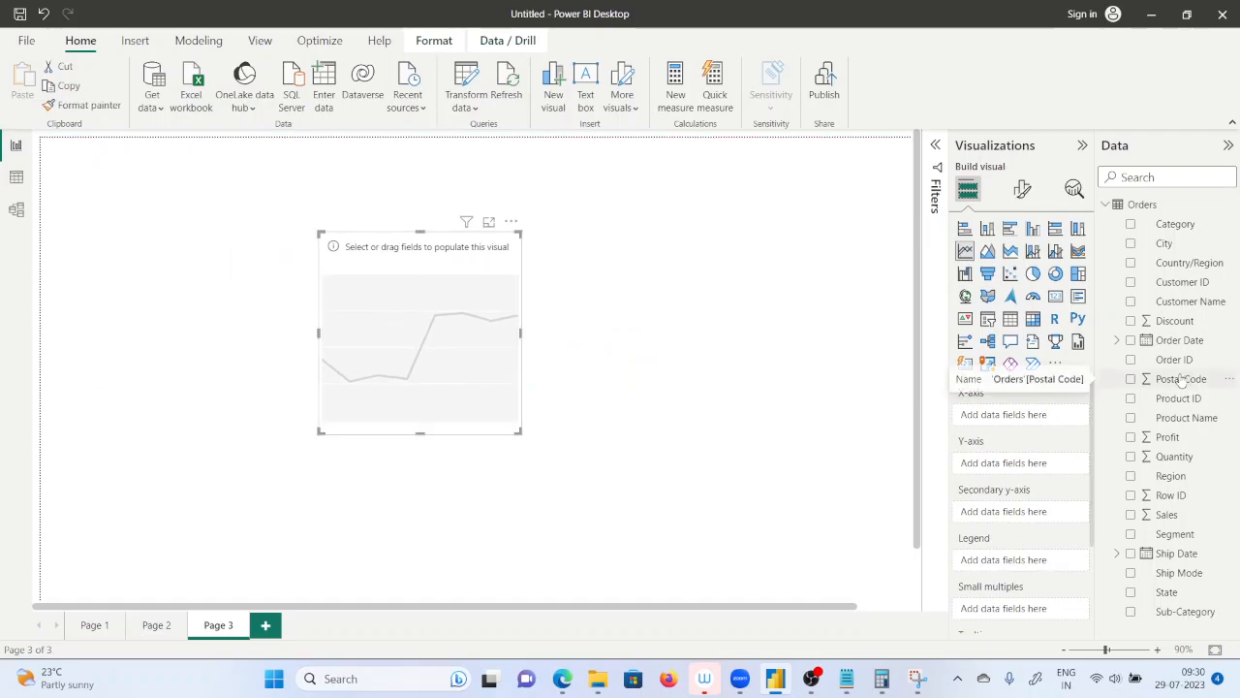
left_click_drag(520, 433, 553, 444)
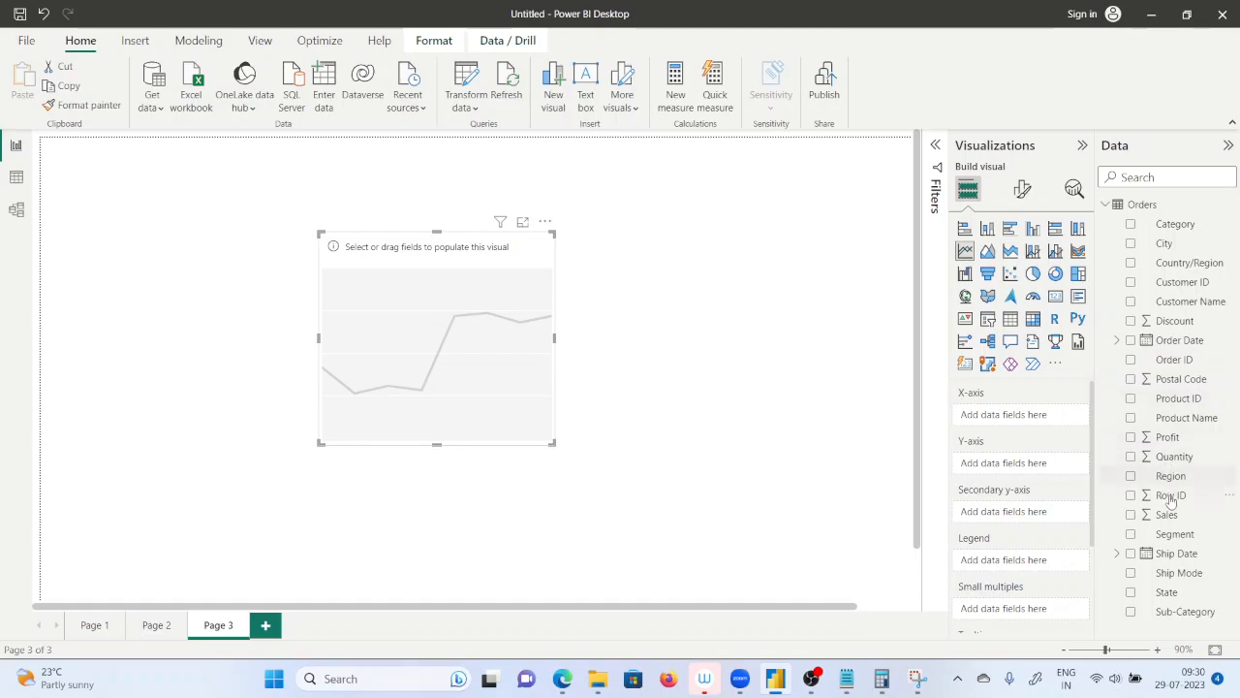
Plot Sum of Sales by Sub-Category on the line chart, then widen it and shift it so all sub-categories fit.
left_click_drag(1184, 611, 1048, 420)
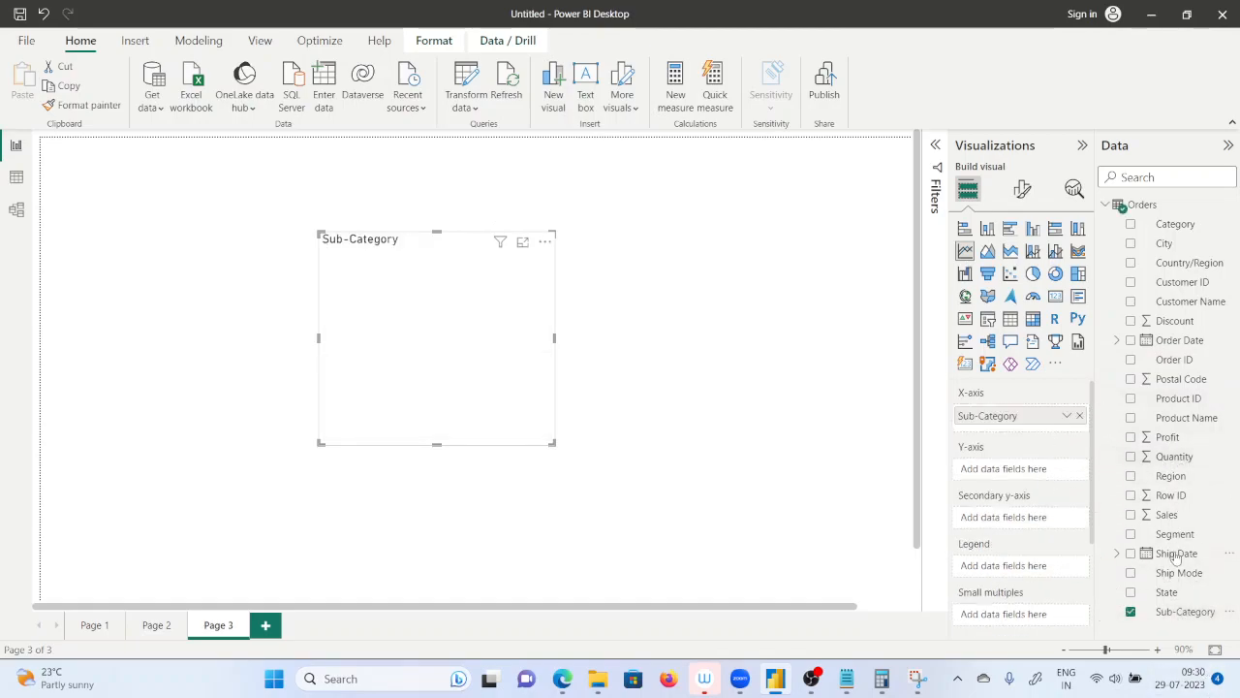
left_click_drag(1171, 515, 1017, 470)
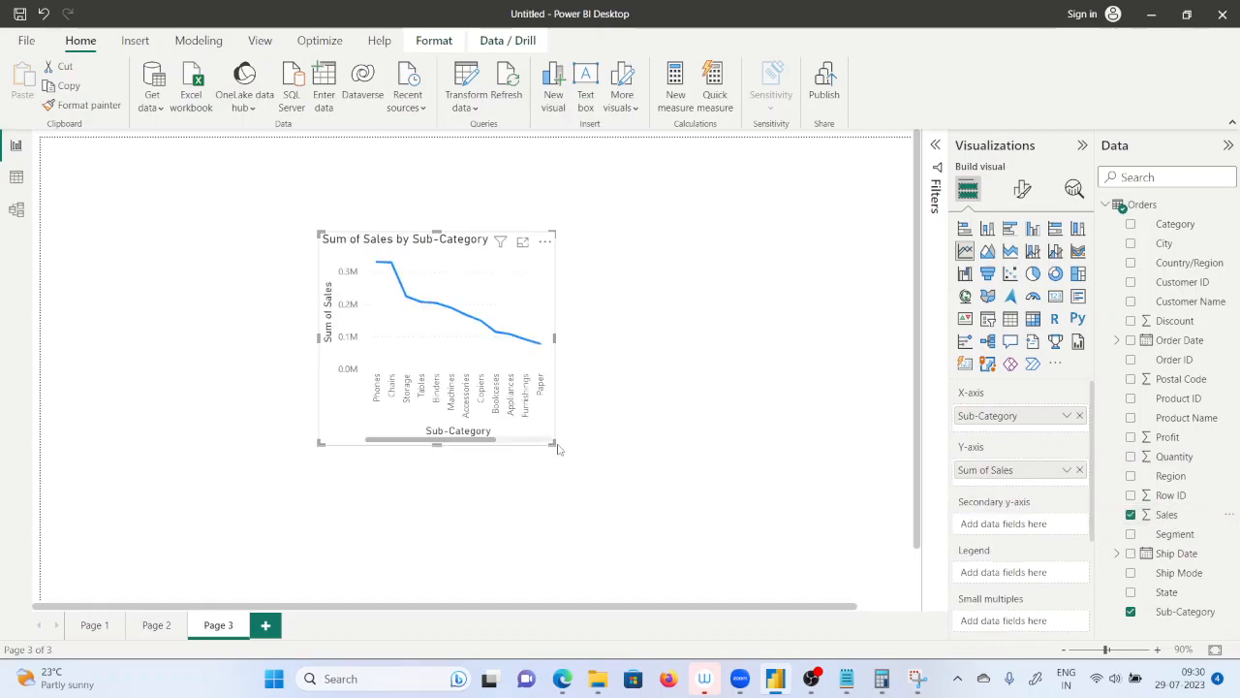
left_click_drag(552, 443, 845, 477)
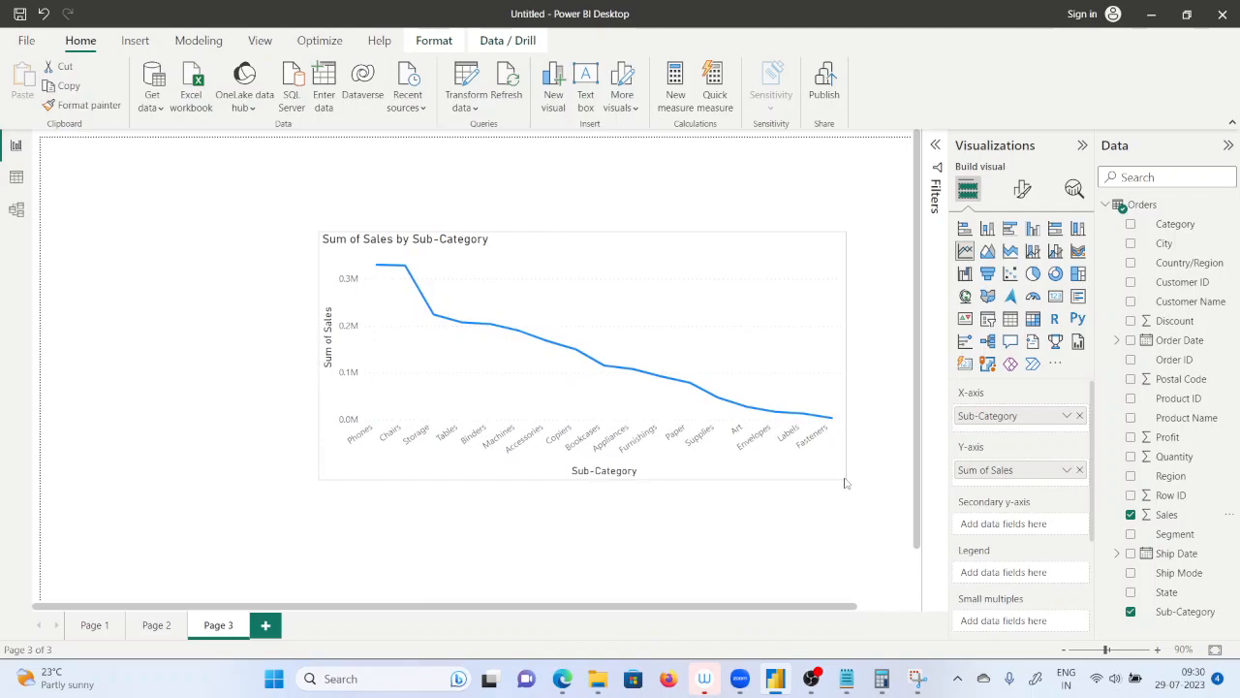
left_click_drag(338, 306, 241, 291)
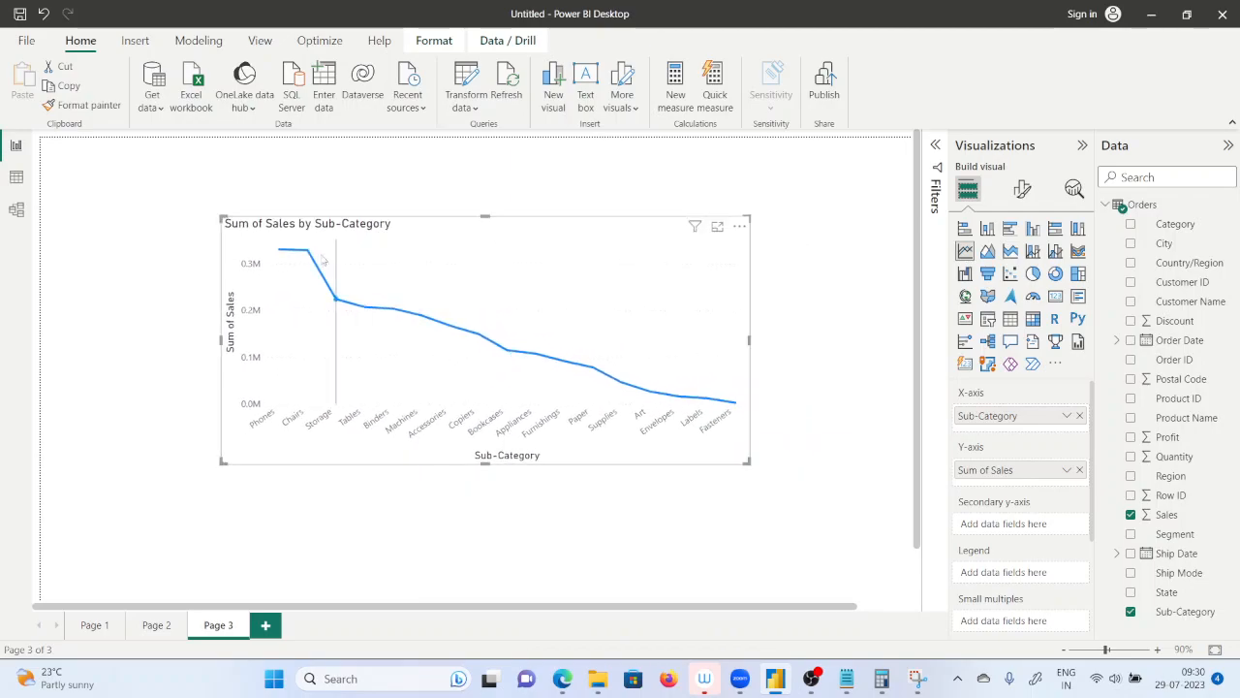
left_click_drag(221, 465, 165, 477)
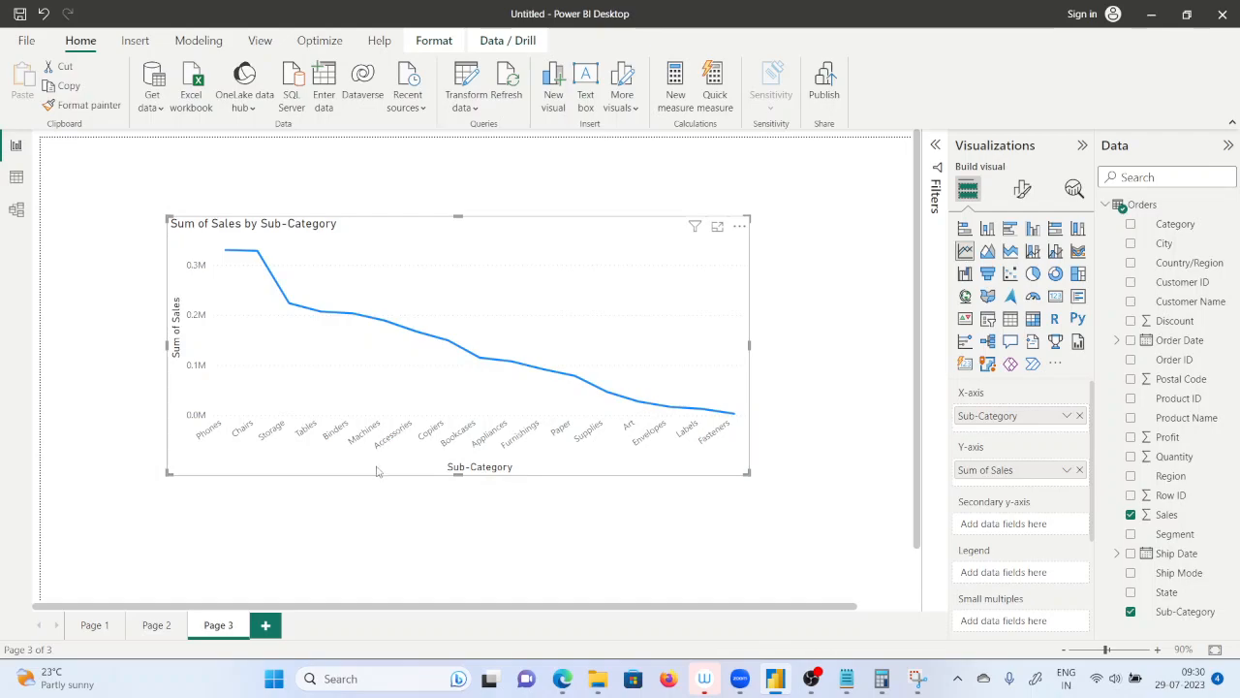
Set the font size of the line chart's X-axis values to 11.
left_click(1022, 189)
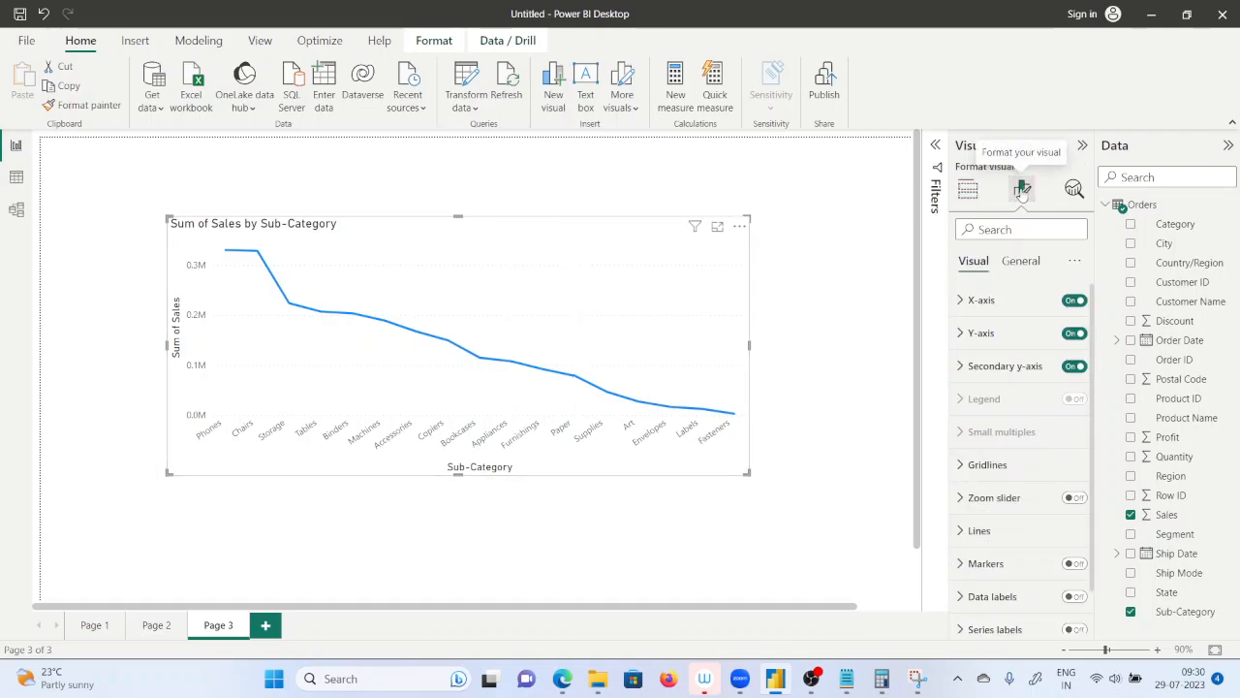
left_click(964, 302)
left_click(1074, 377)
left_click(1075, 377)
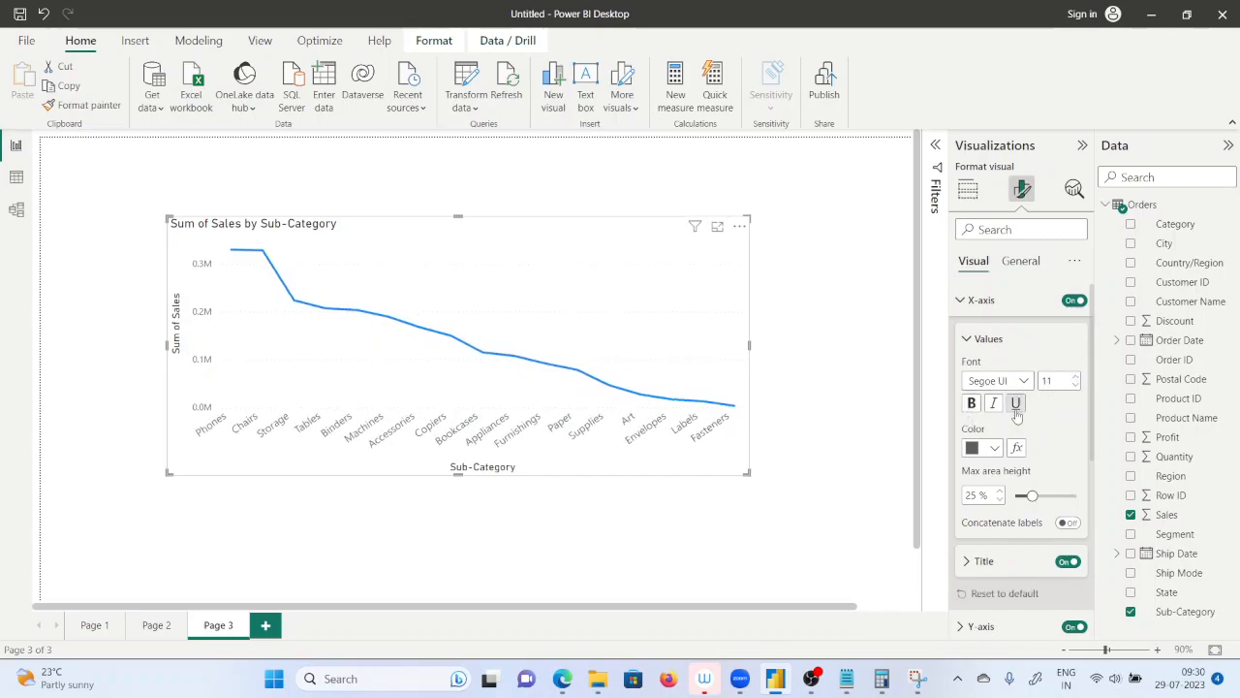
Make the line chart's X-axis values bold and collapse the X-axis settings.
left_click(973, 404)
left_click(972, 404)
left_click(973, 404)
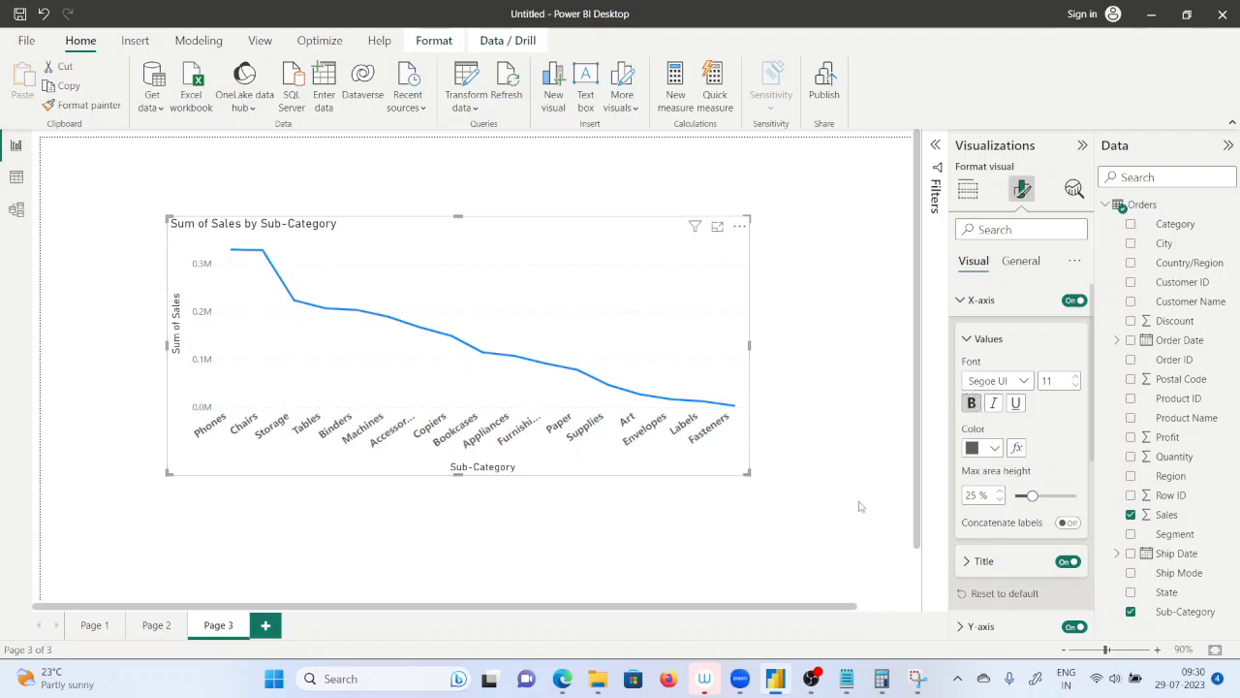
left_click(974, 308)
Set the font size of the line chart's Y-axis values to 13 and make them bold.
left_click(977, 333)
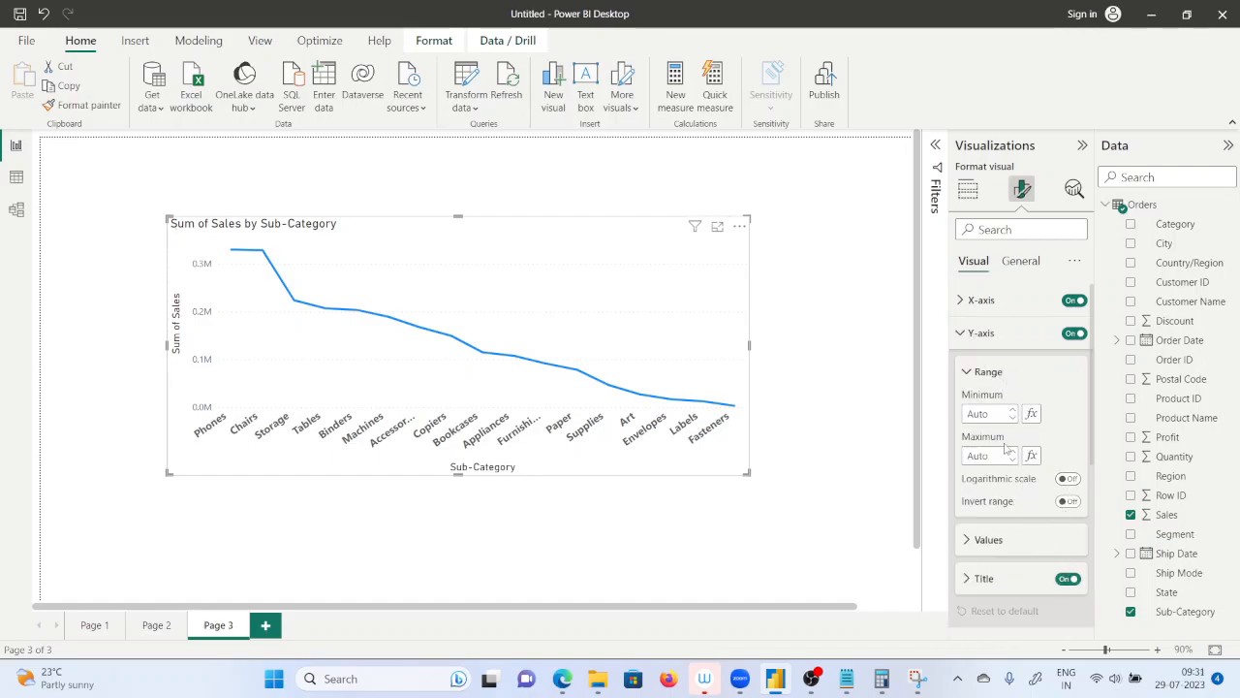
scroll(1008, 465, "down", 3)
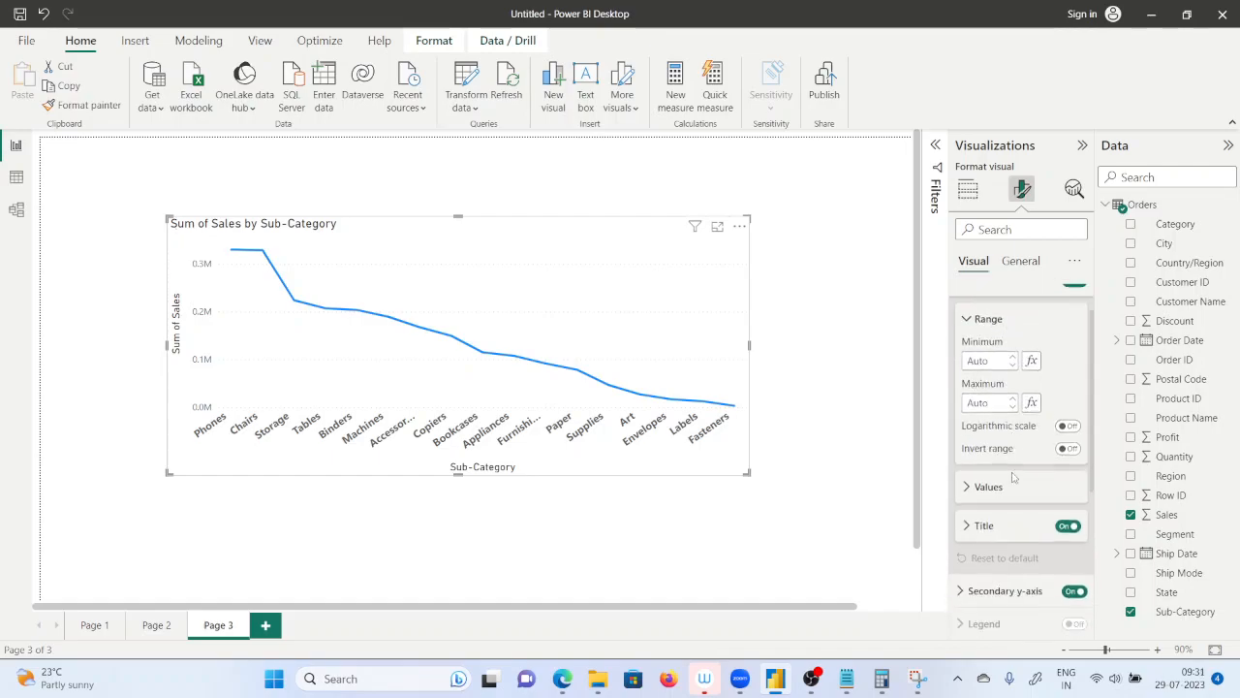
left_click(992, 383)
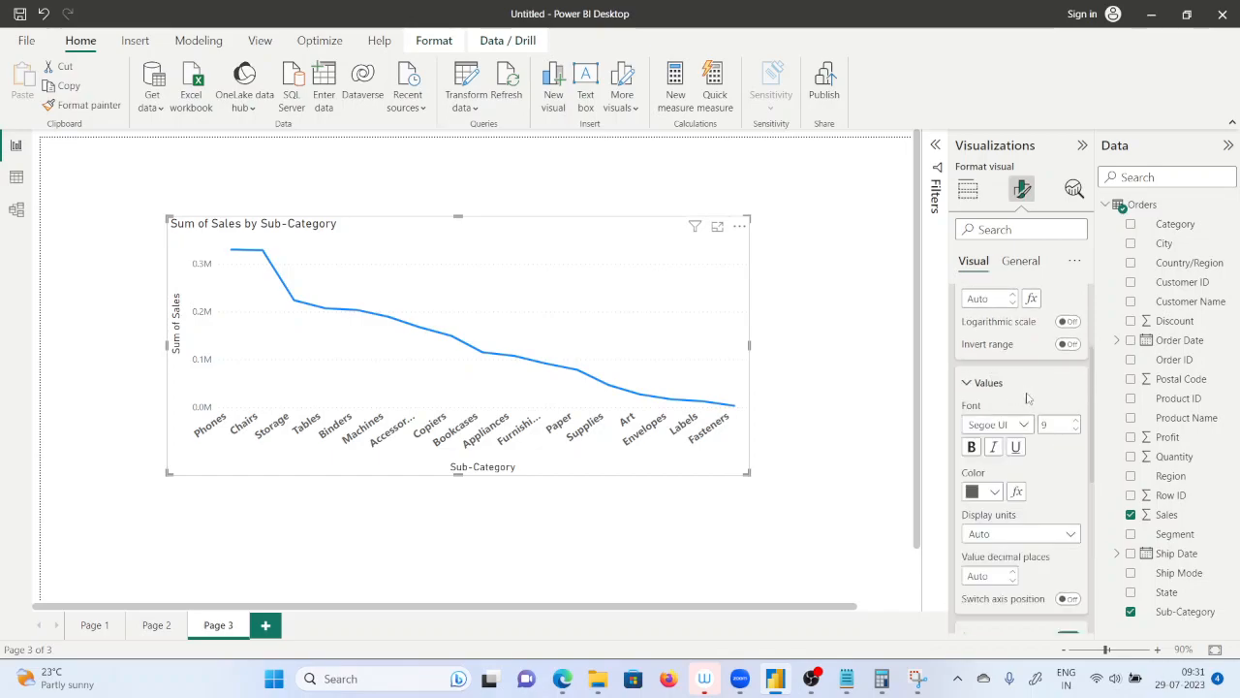
left_click(1074, 422)
left_click(1075, 421)
left_click(1074, 421)
left_click(972, 448)
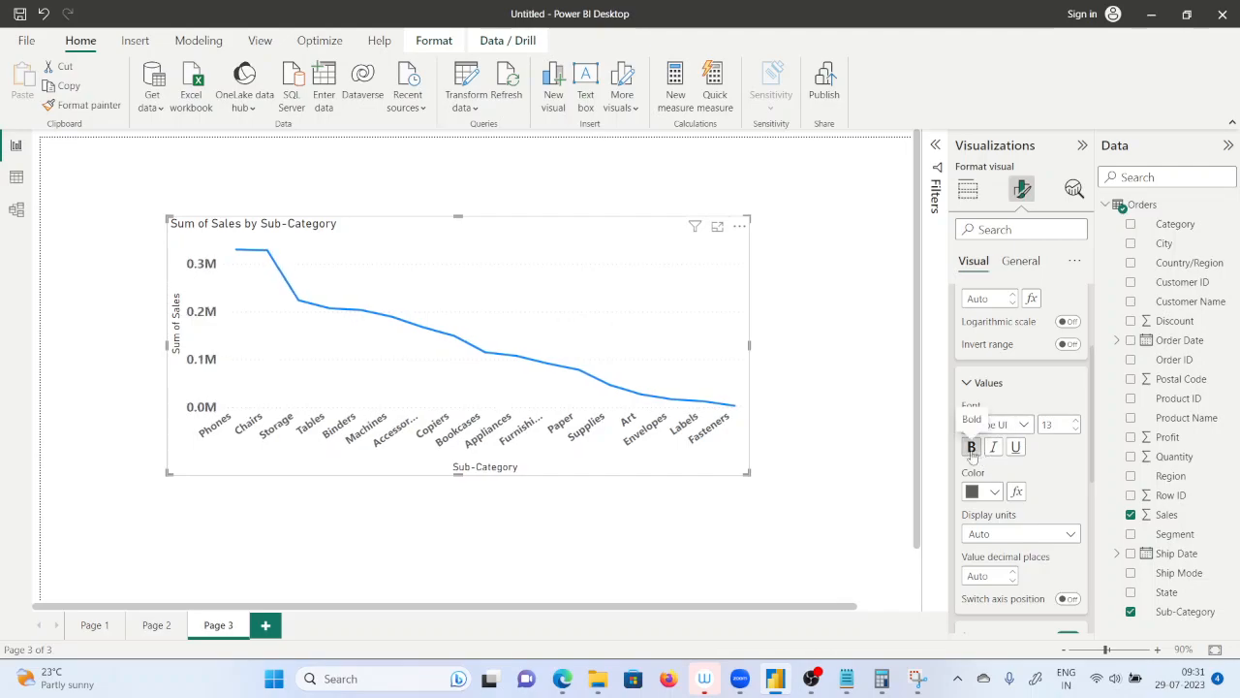
left_click(814, 424)
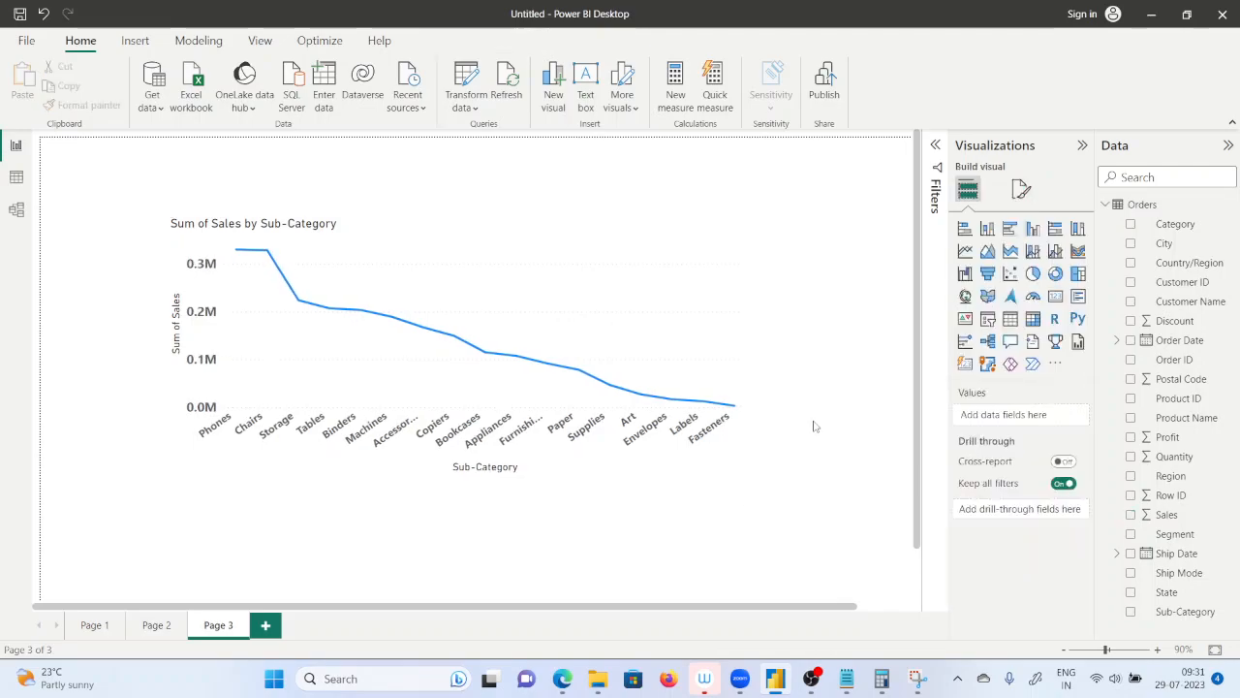
Enlarge the line chart, shift it toward the page's upper-left corner, and examine the sales across the sub-categories.
left_click(708, 380)
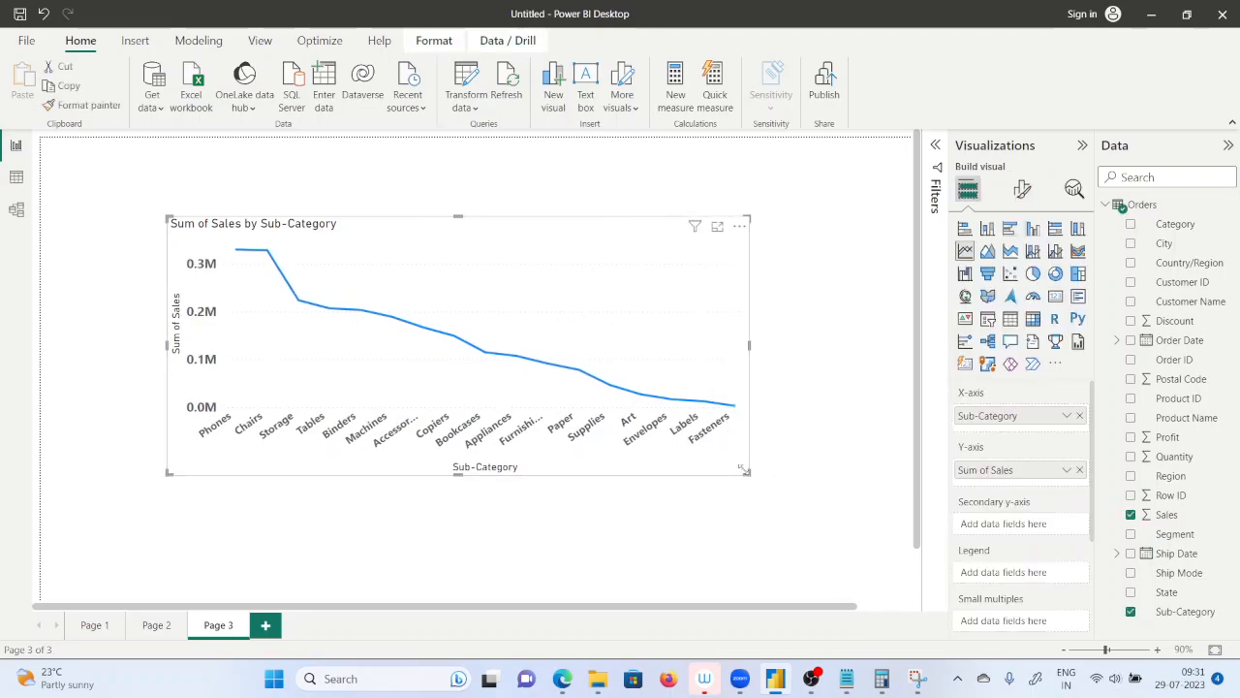
left_click_drag(747, 473, 829, 528)
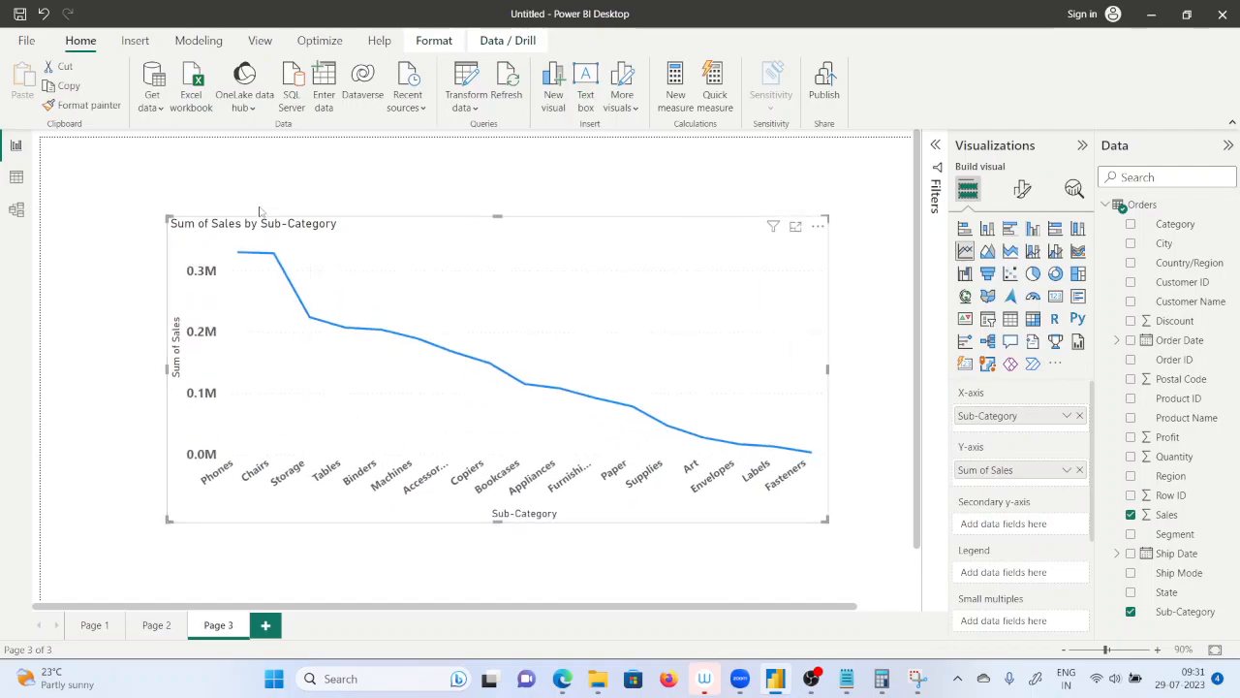
left_click_drag(232, 230, 179, 184)
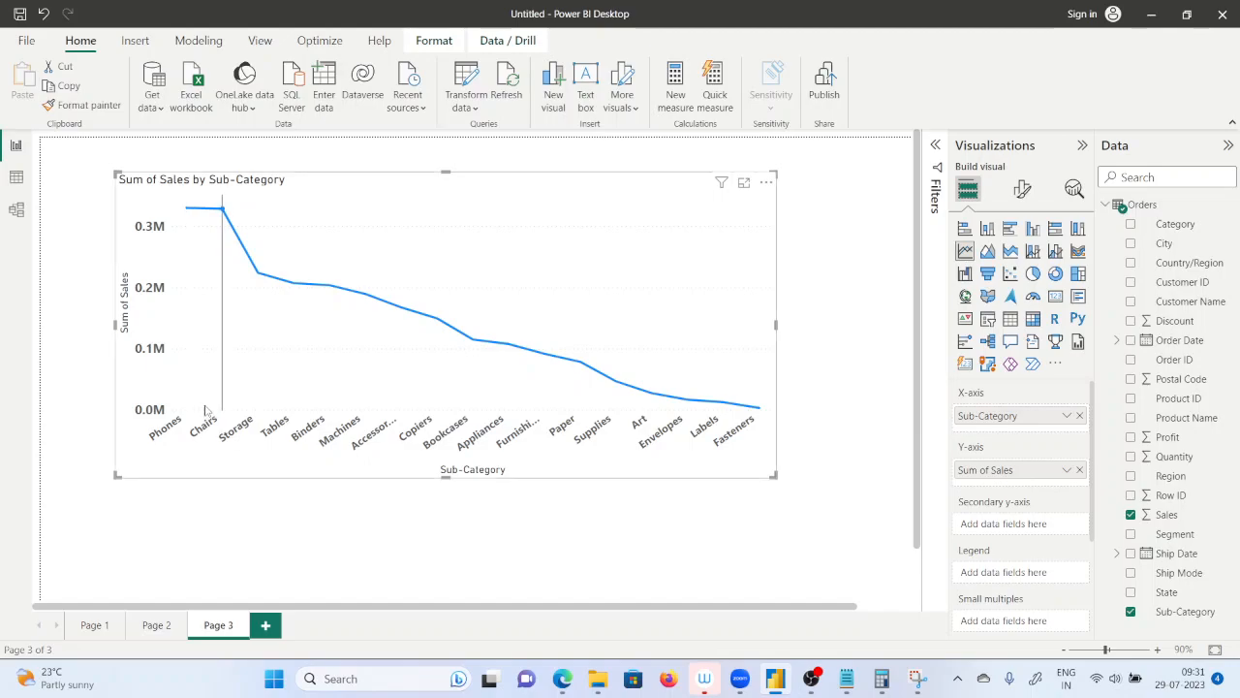
mouse_move(179, 415)
mouse_move(652, 355)
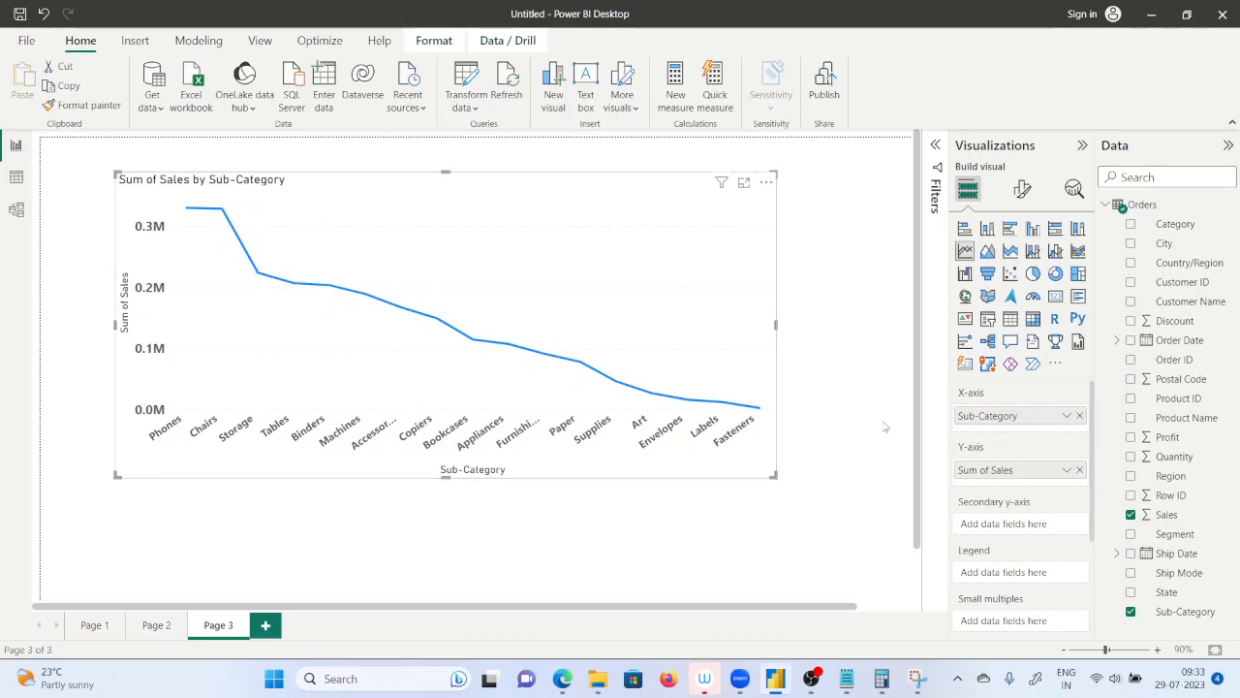
Replace Sub-Category on the chart's X-axis with Order Date, keeping only the Year level of the date hierarchy.
left_click(1081, 417)
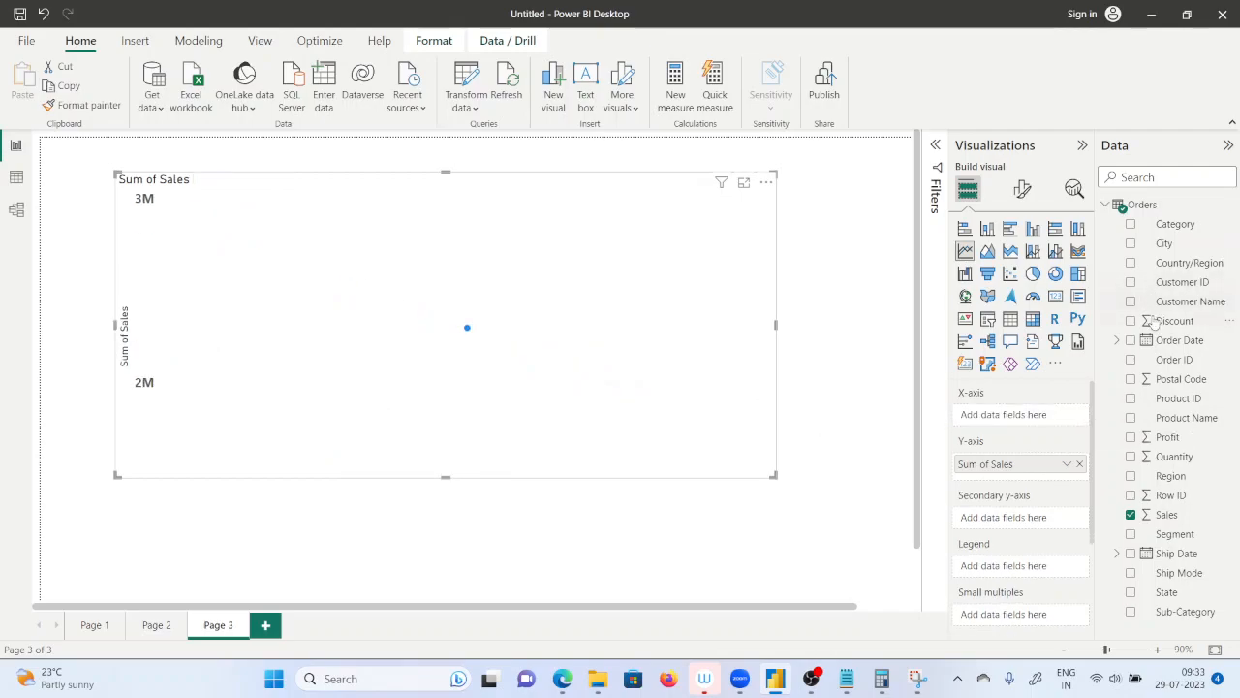
left_click_drag(1184, 340, 1054, 422)
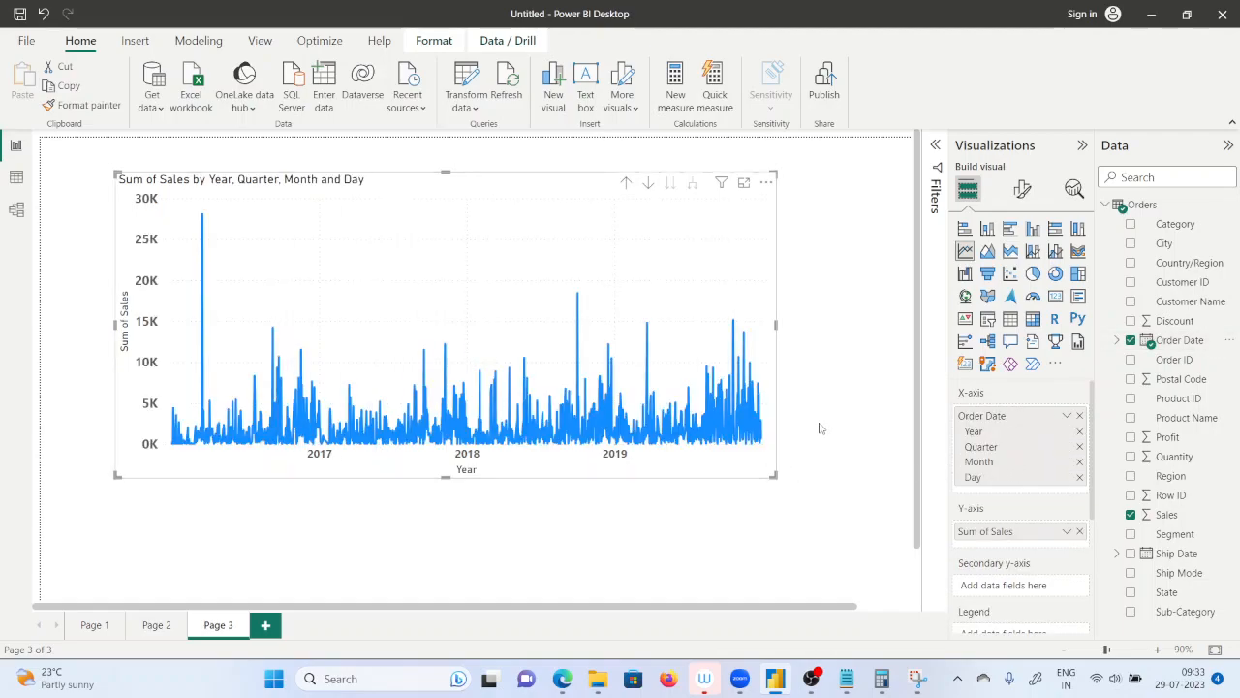
mouse_move(752, 427)
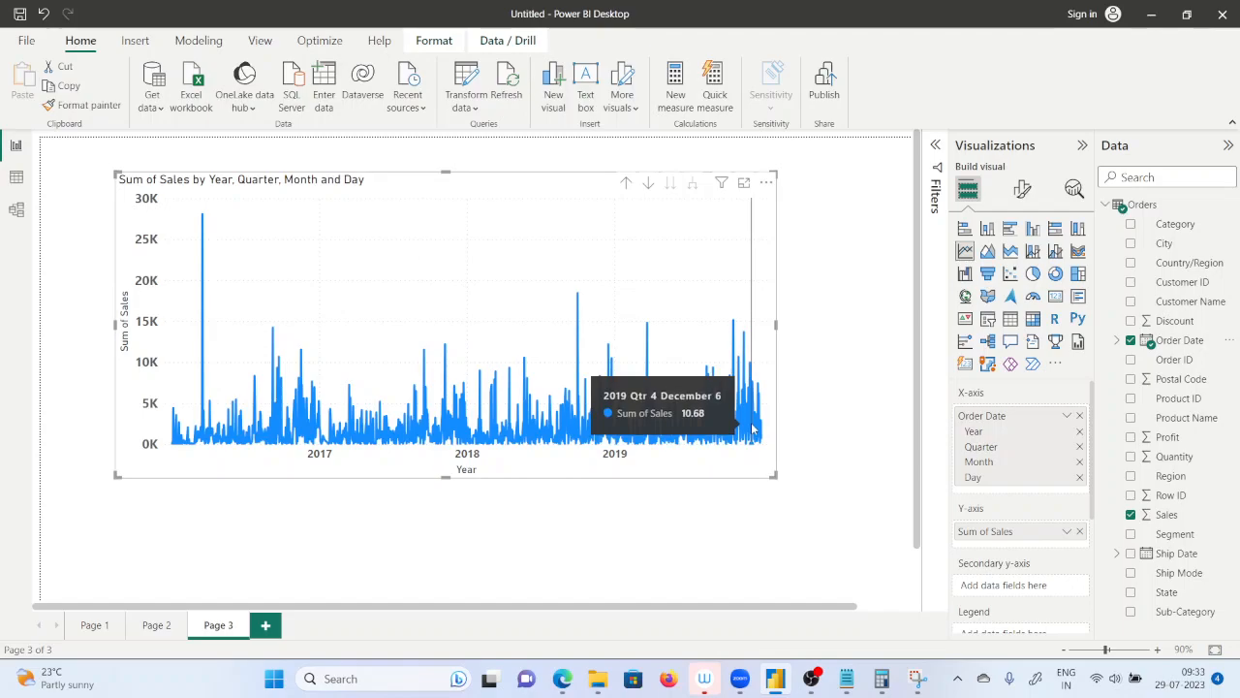
left_click(1079, 477)
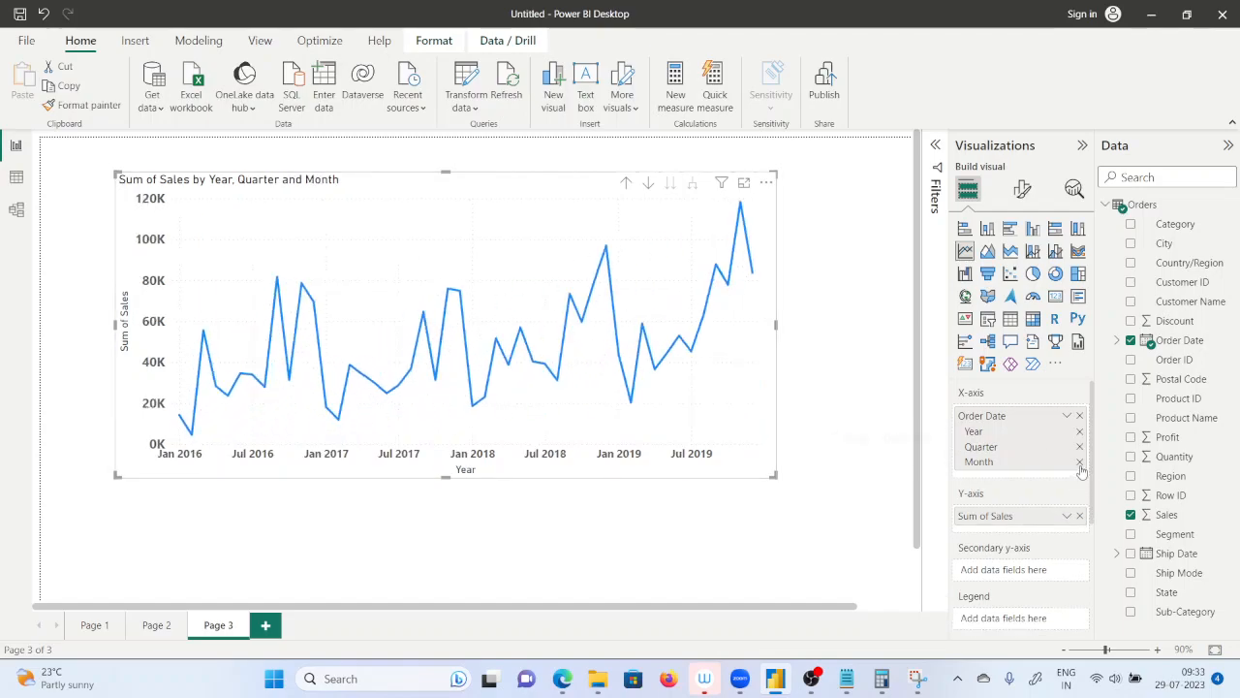
left_click(1079, 461)
left_click(1079, 446)
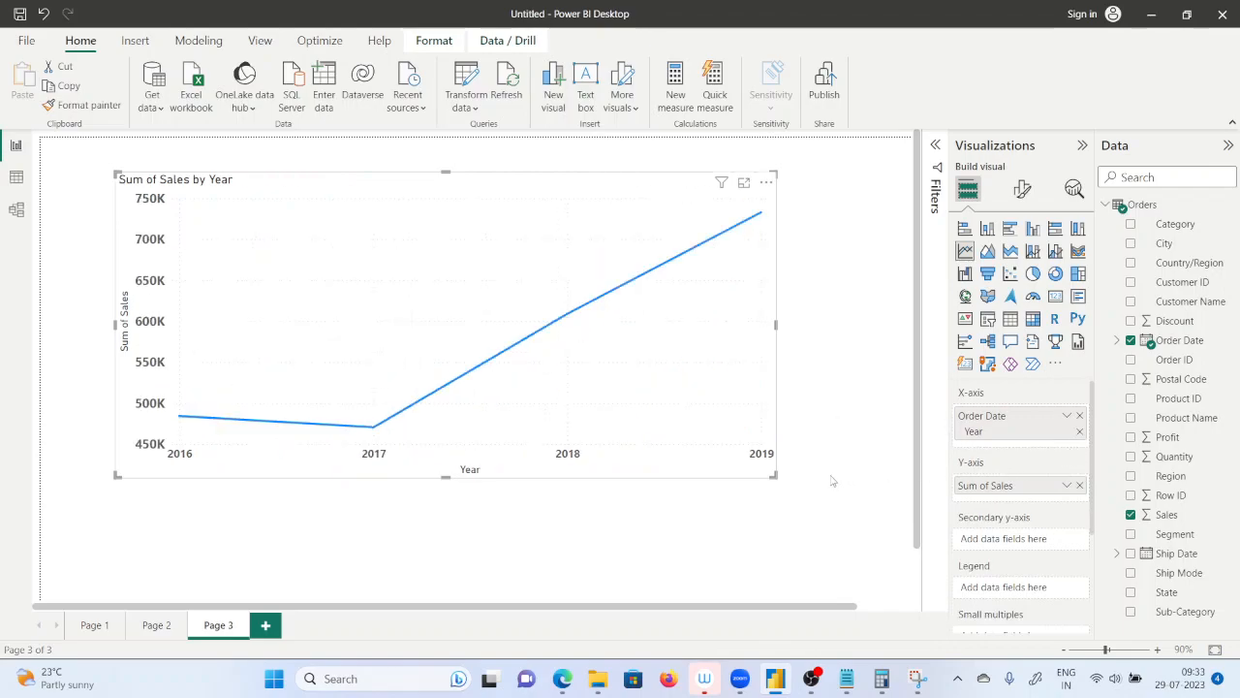
Enlarge the yearly sales line chart and turn on its data labels.
left_click_drag(781, 487, 843, 539)
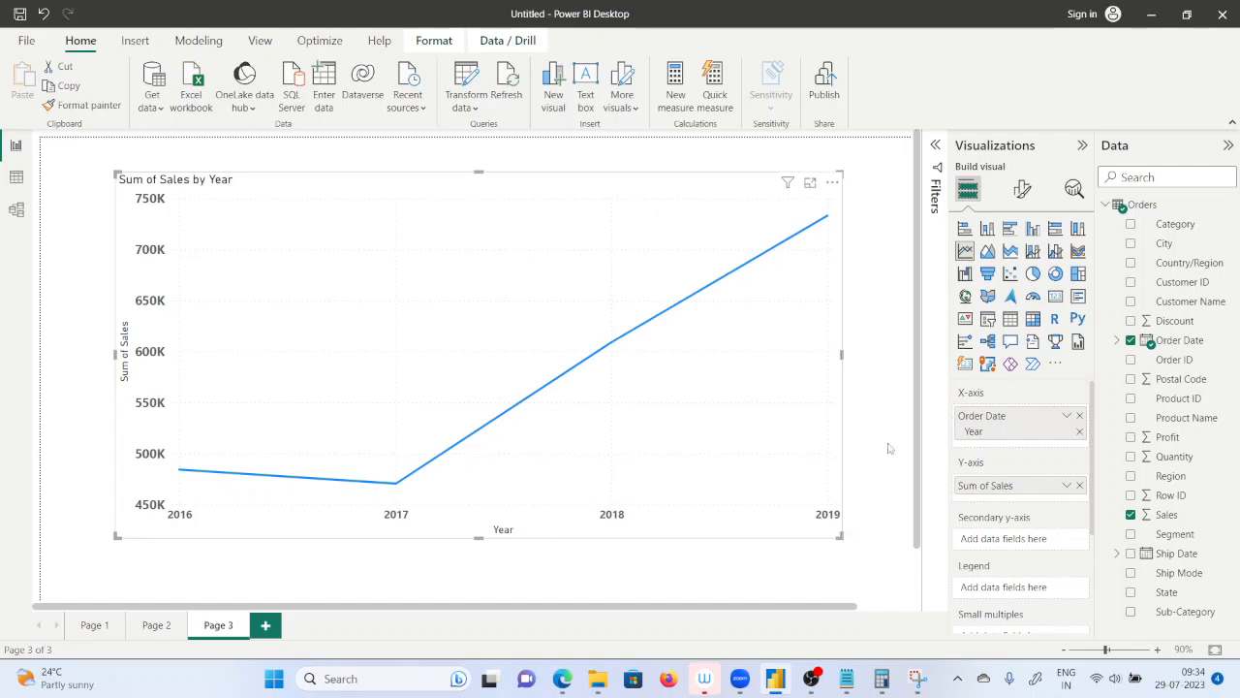
left_click(1022, 191)
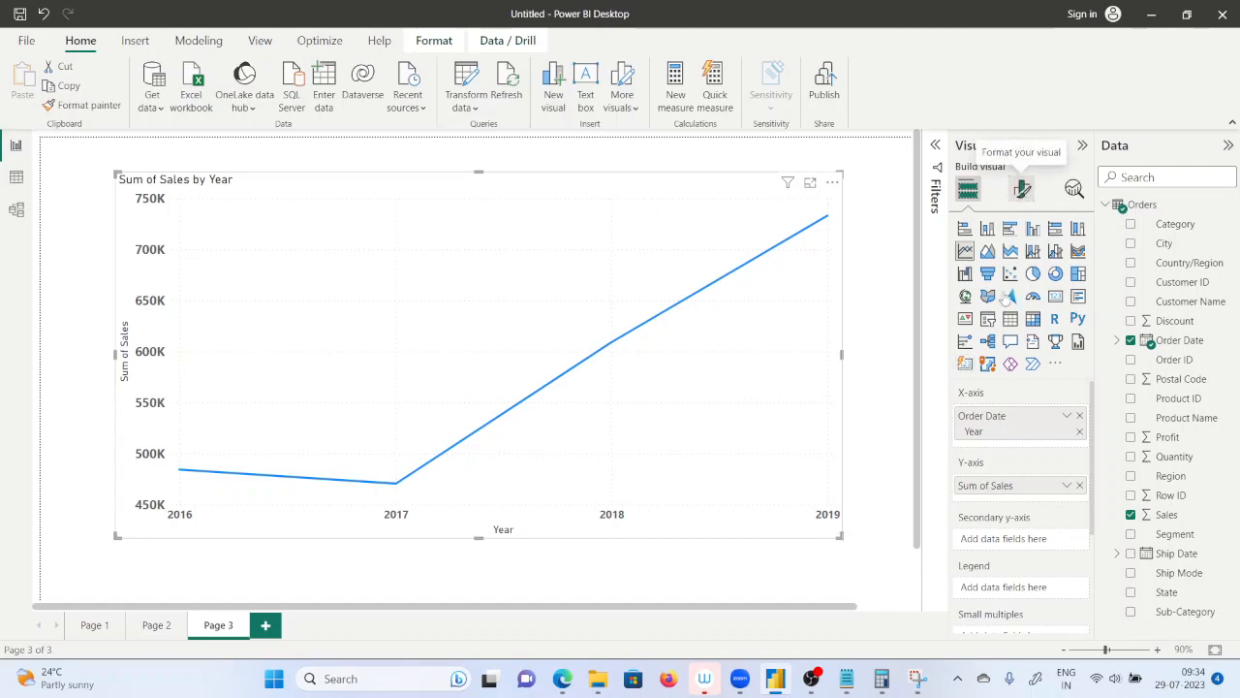
left_click(1075, 596)
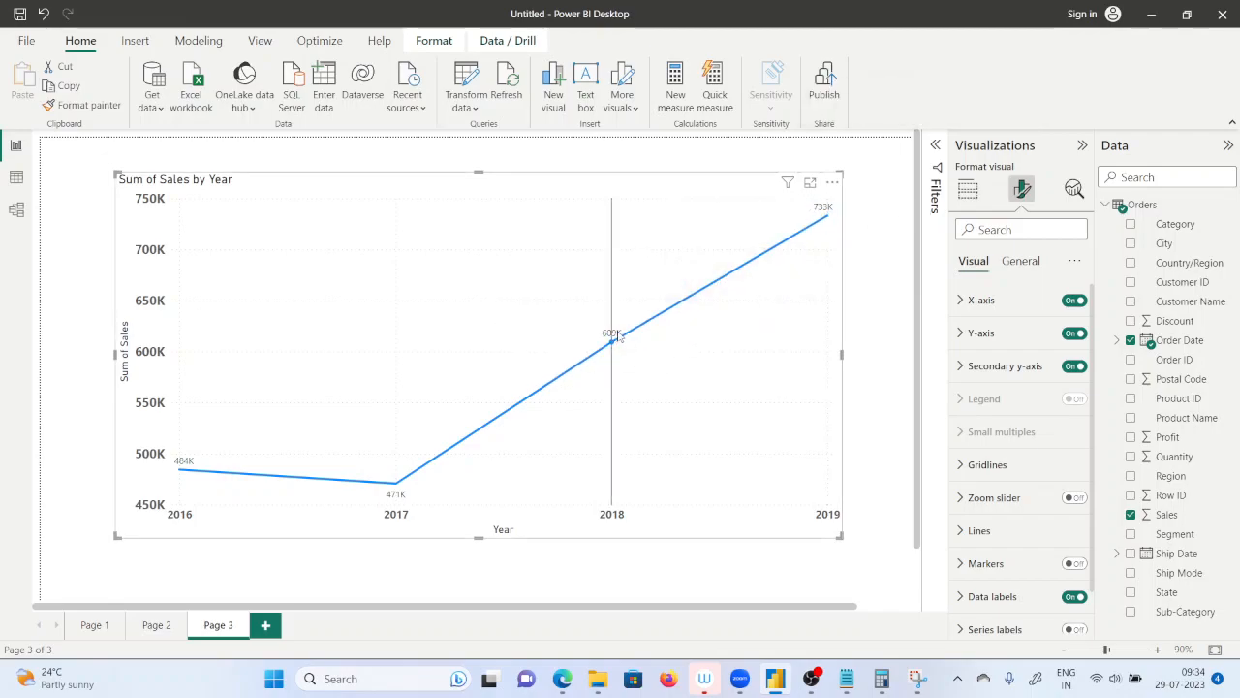
mouse_move(827, 213)
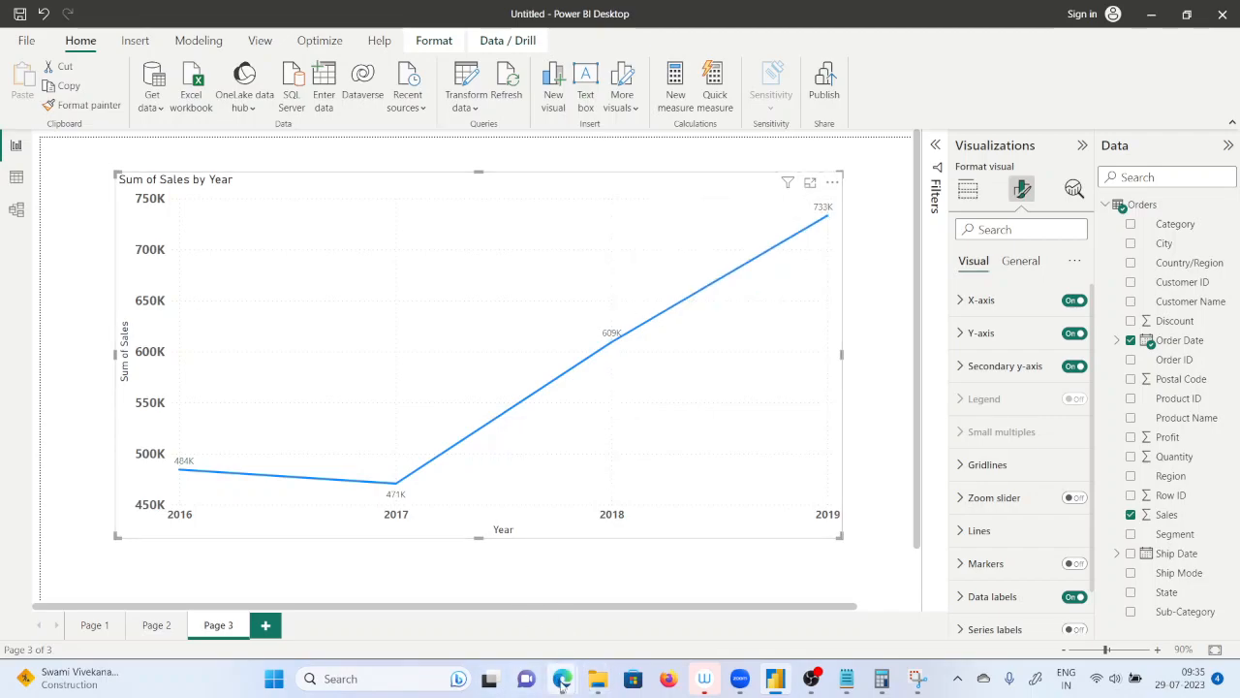
mouse_move(566, 670)
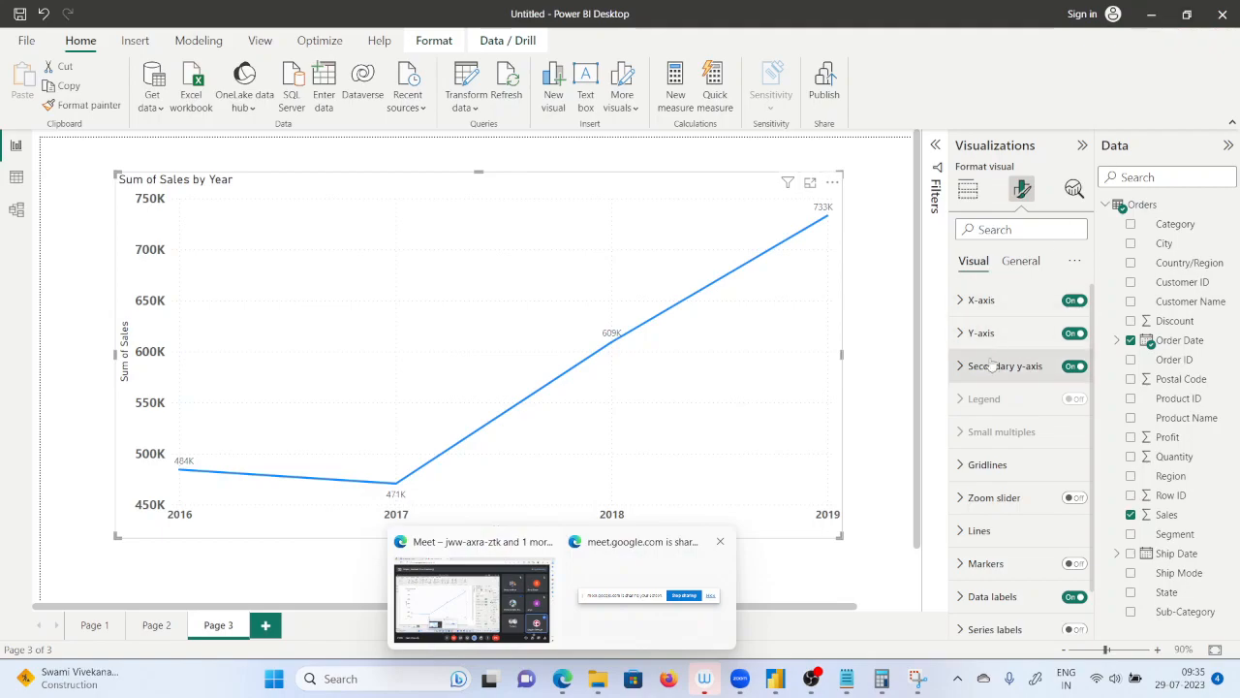
Add Region as the line chart's legend to compare yearly sales by region, and remove it again.
left_click(968, 190)
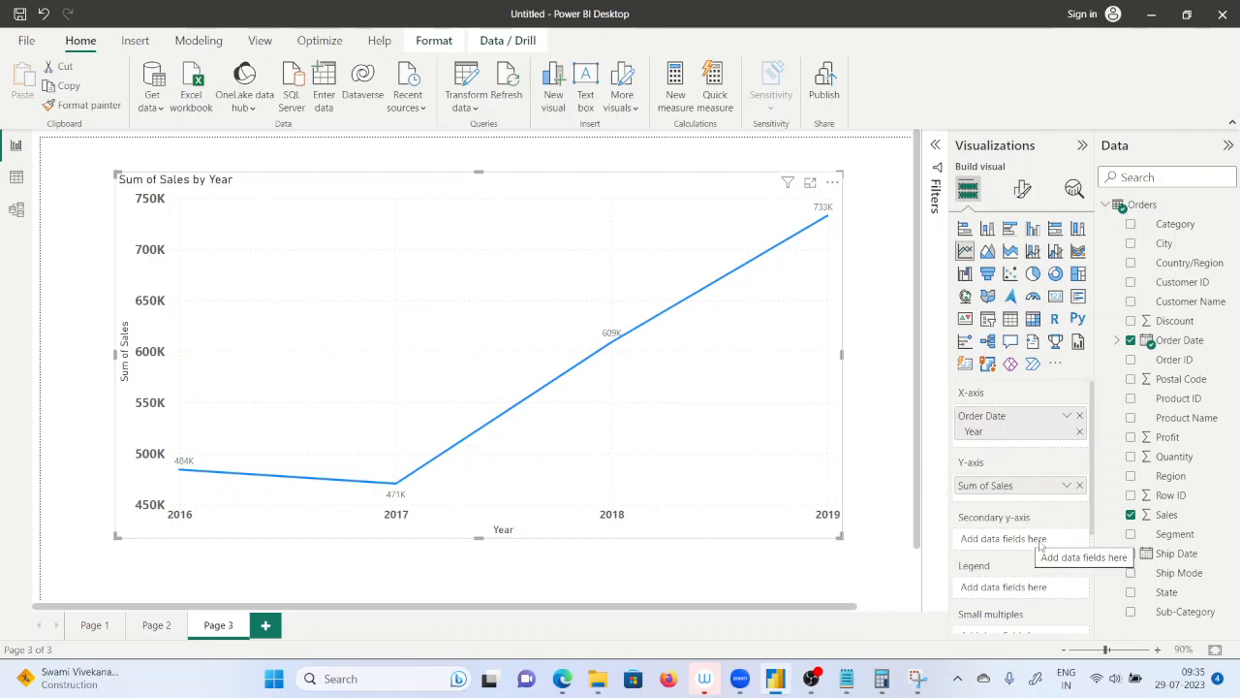
scroll(1038, 545, "down", 2)
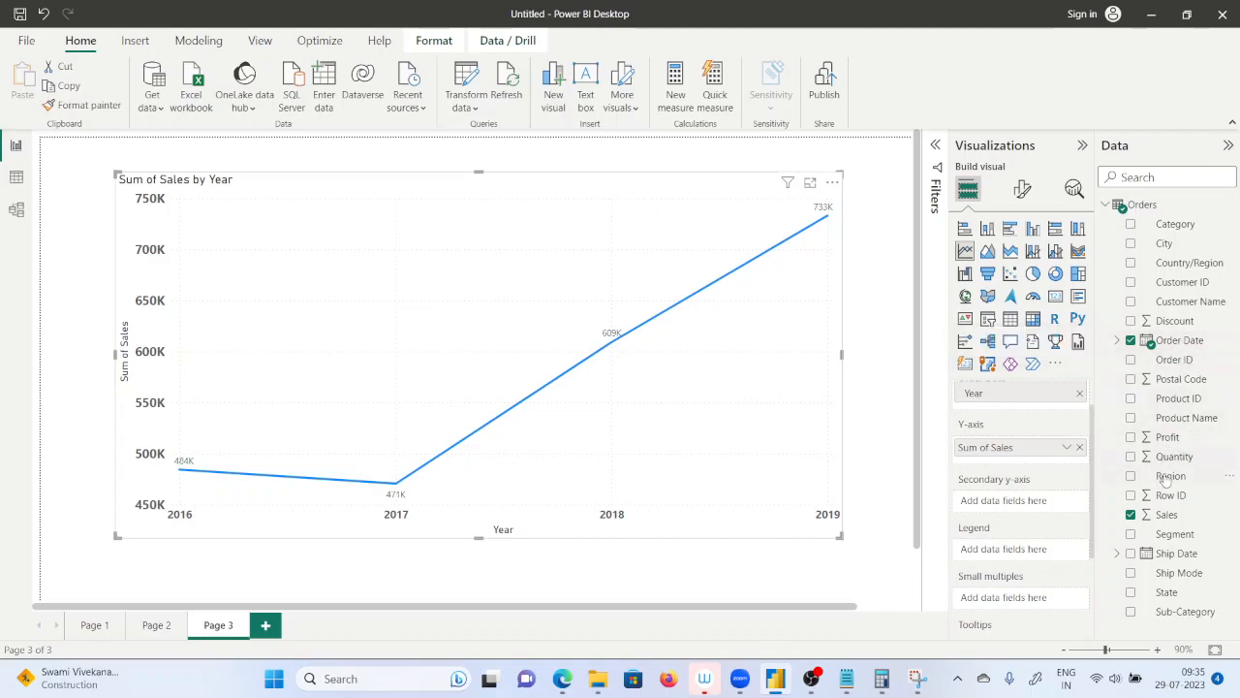
left_click_drag(1170, 483, 1029, 564)
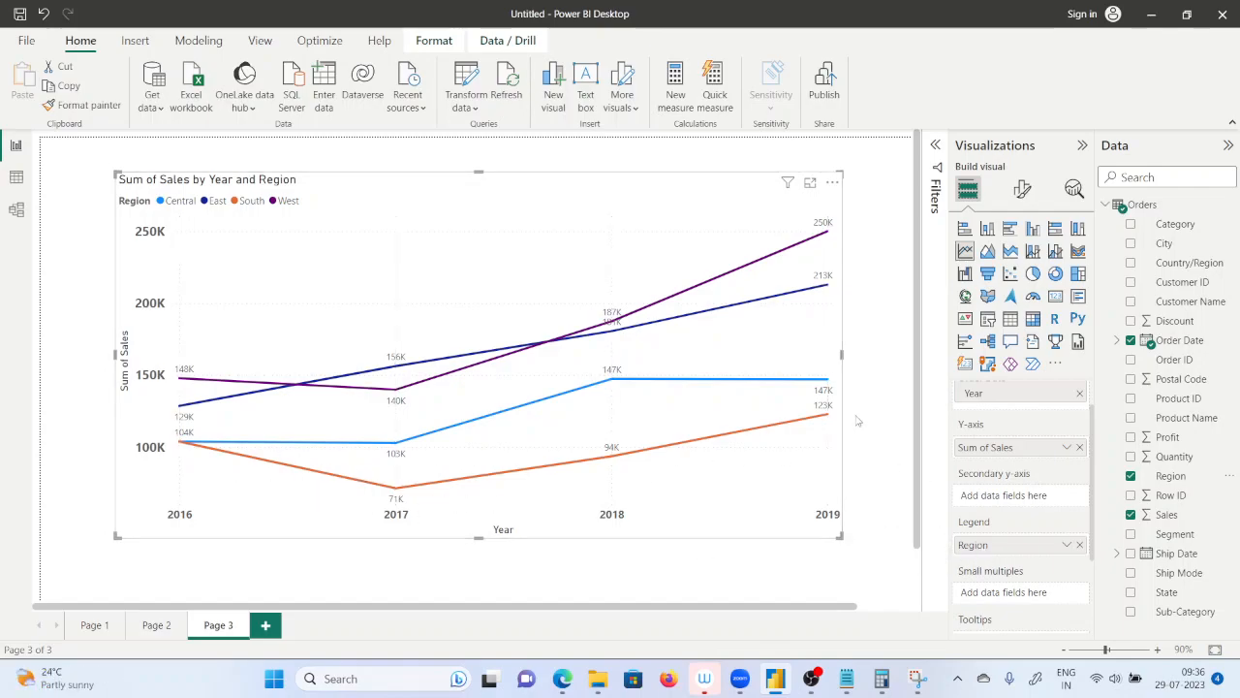
mouse_move(617, 466)
left_click(1079, 545)
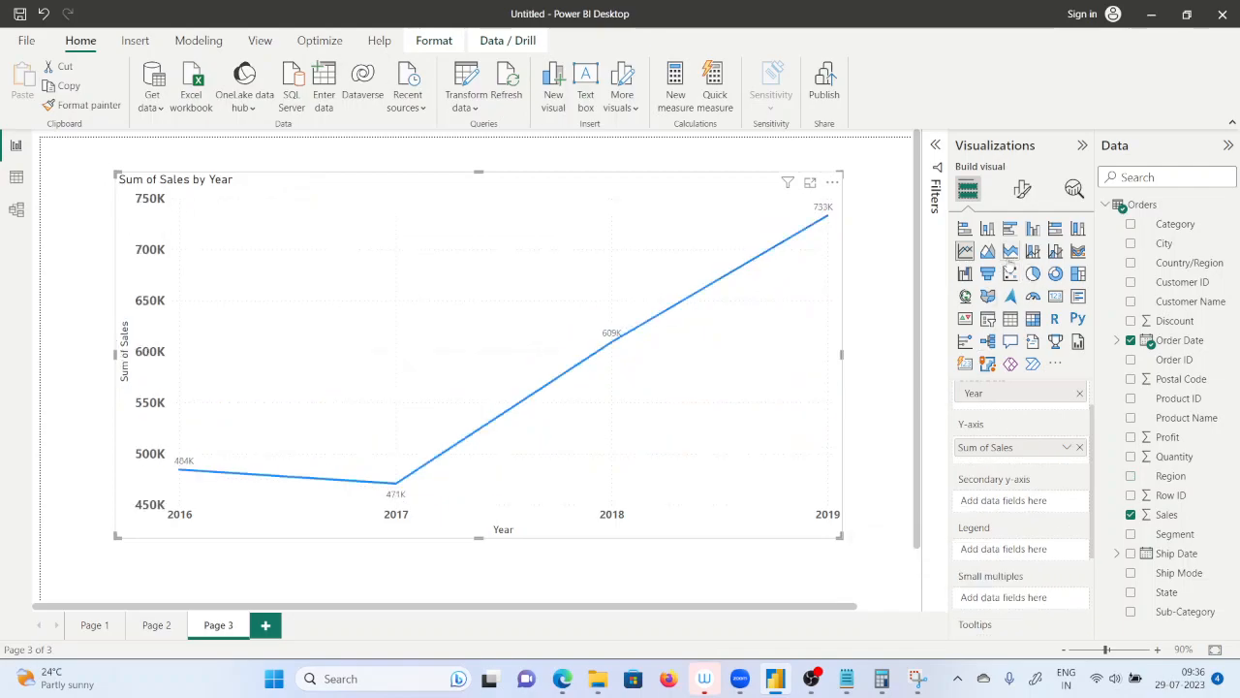
Convert the yearly sales line chart into a stacked area chart.
left_click(1011, 254)
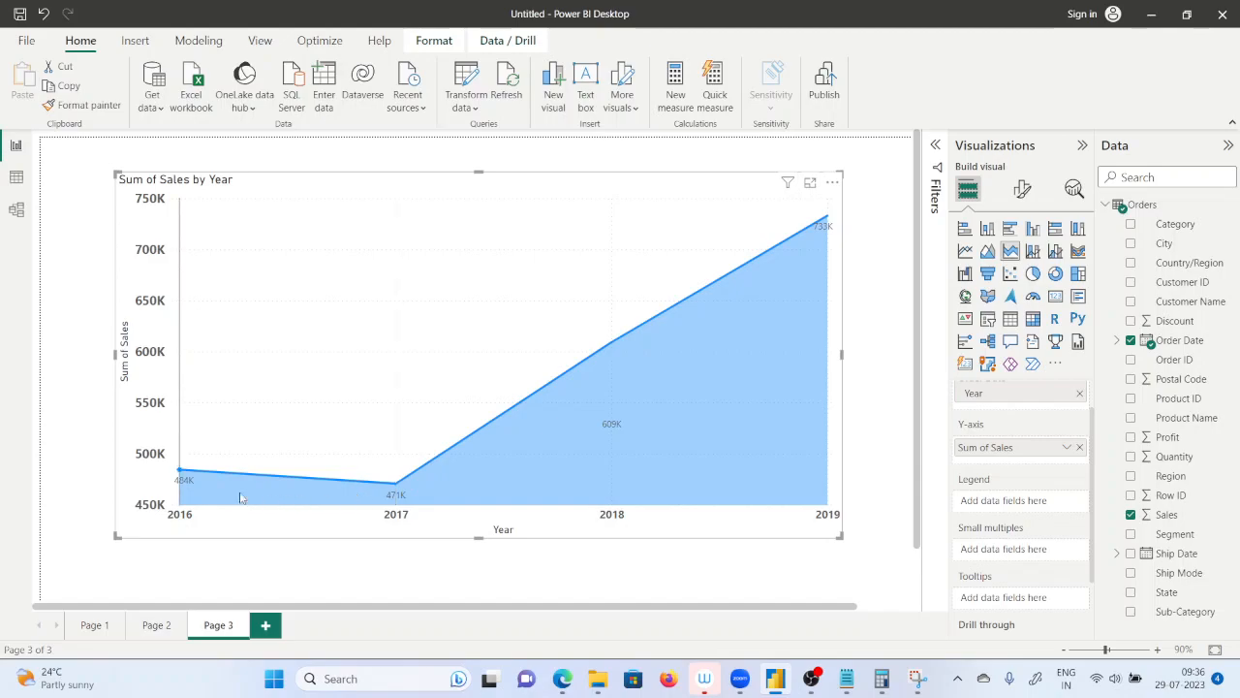